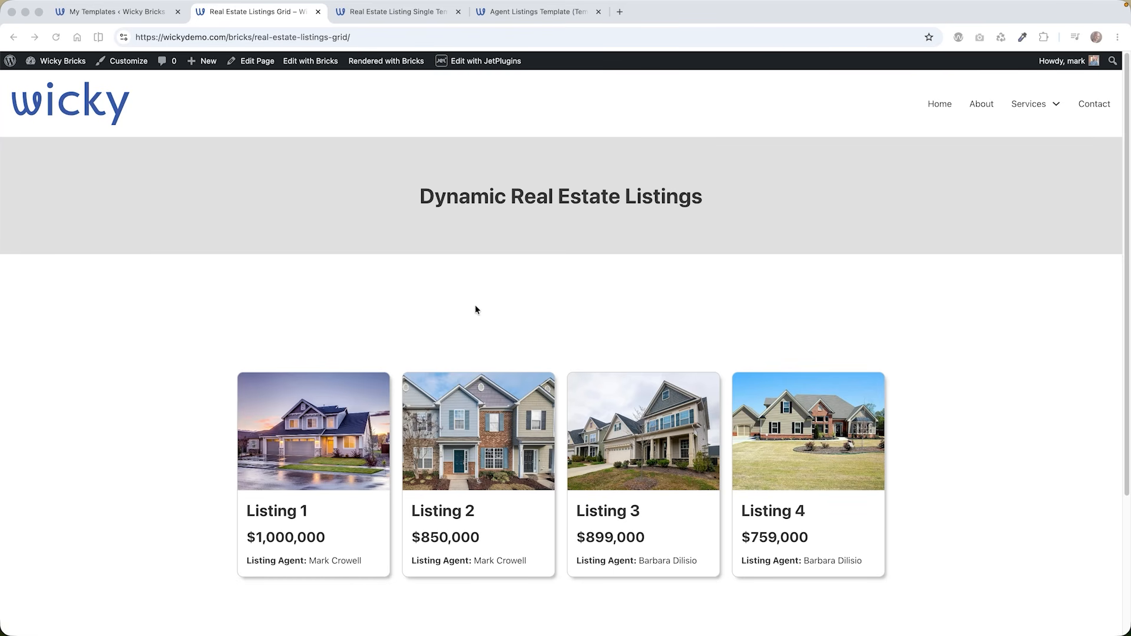
- Look over the real estate listings grid, then open Listing 1 and view its photos, price, listing agent and amenities
{"action": "scroll", "coordinate": [475, 305], "scroll_direction": "down", "scroll_amount": 1}
{"action": "scroll", "coordinate": [475, 305], "scroll_direction": "up", "scroll_amount": 1}
{"action": "scroll", "coordinate": [472, 303], "scroll_direction": "down", "scroll_amount": 1}
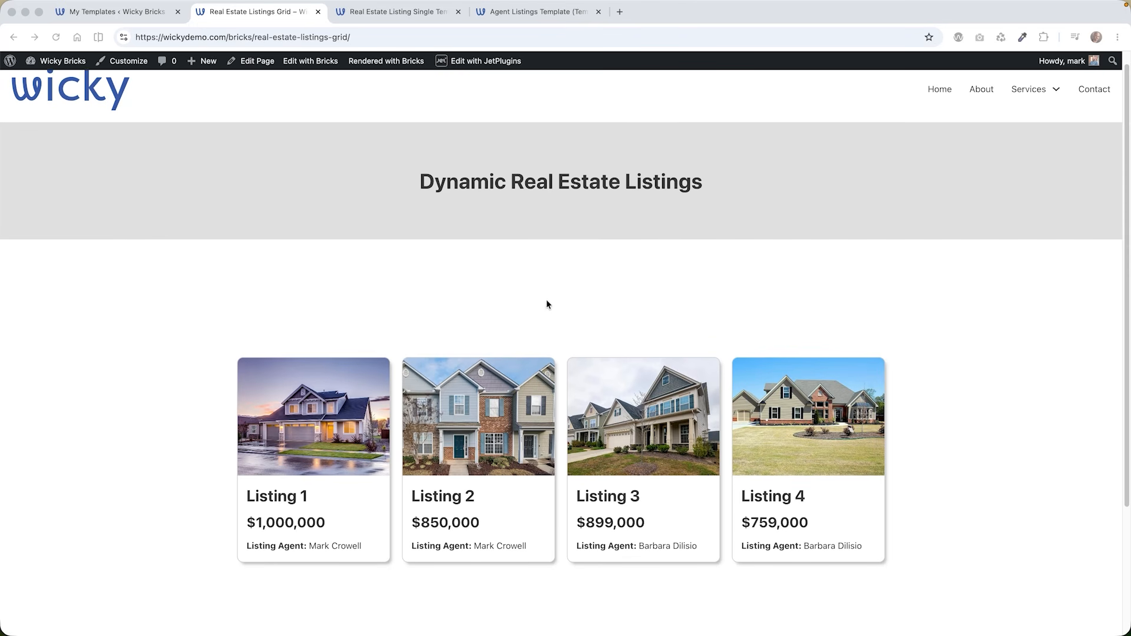
{"action": "scroll", "coordinate": [390, 334], "scroll_direction": "down", "scroll_amount": 2}
{"action": "scroll", "coordinate": [353, 403], "scroll_direction": "down", "scroll_amount": 1}
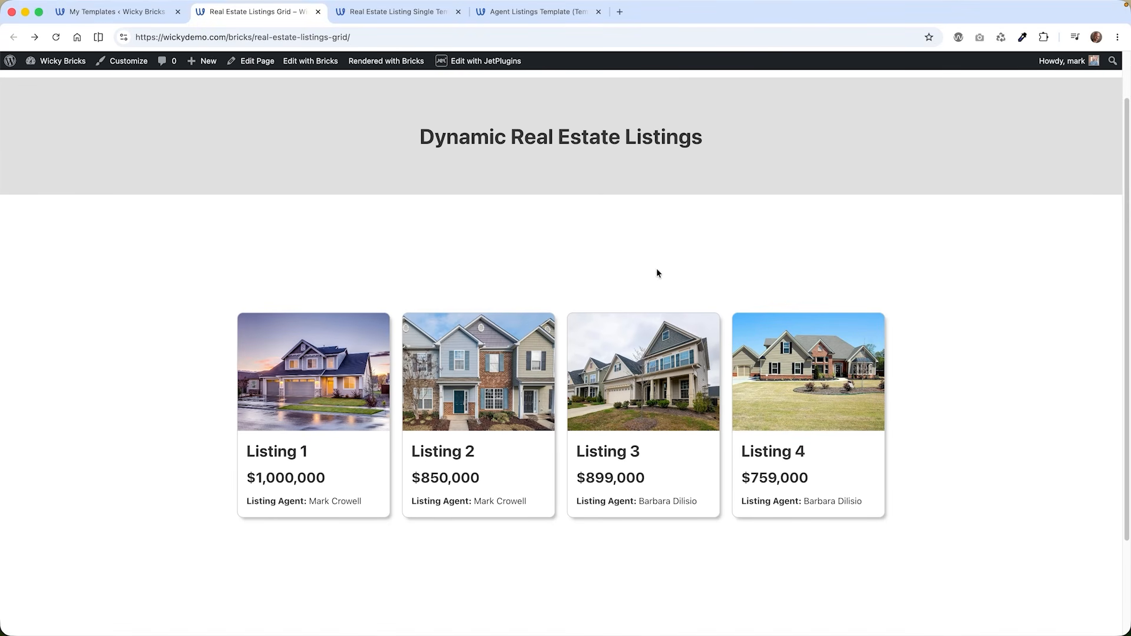
{"action": "scroll", "coordinate": [656, 269], "scroll_direction": "up", "scroll_amount": 4}
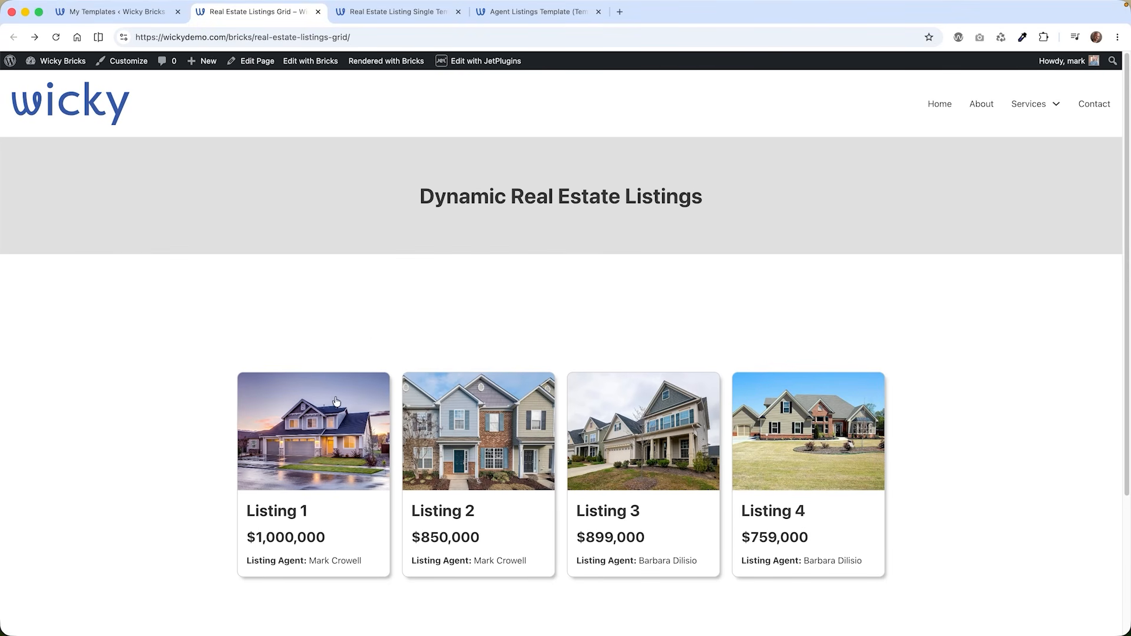
{"action": "left_click", "coordinate": [357, 424]}
{"action": "scroll", "coordinate": [588, 160], "scroll_direction": "down", "scroll_amount": 1}
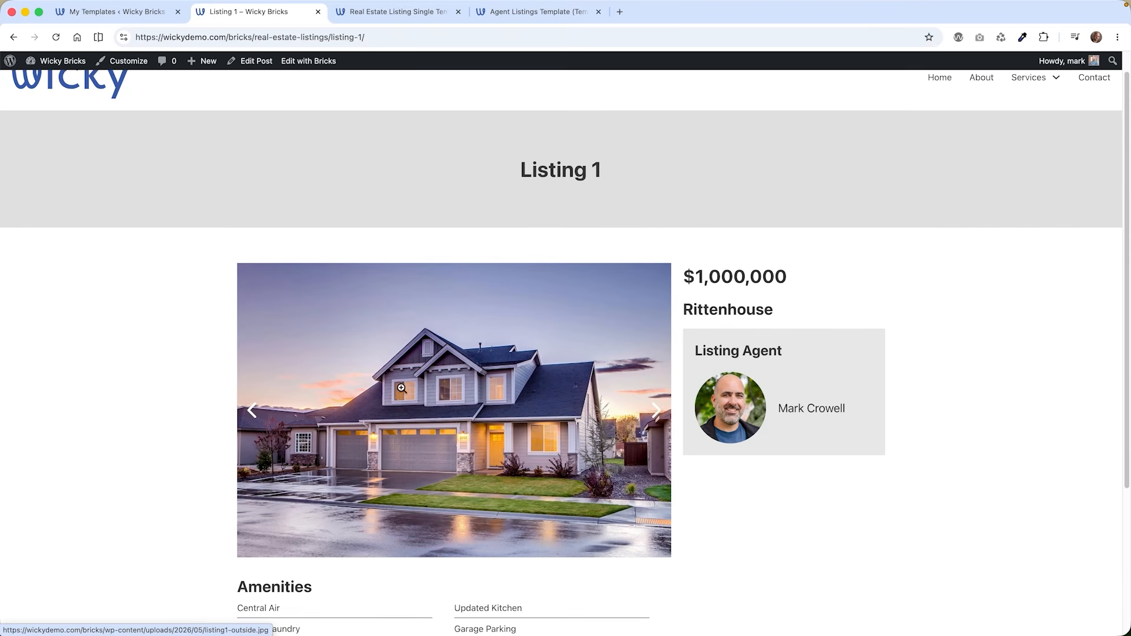
{"action": "scroll", "coordinate": [727, 215], "scroll_direction": "down", "scroll_amount": 1}
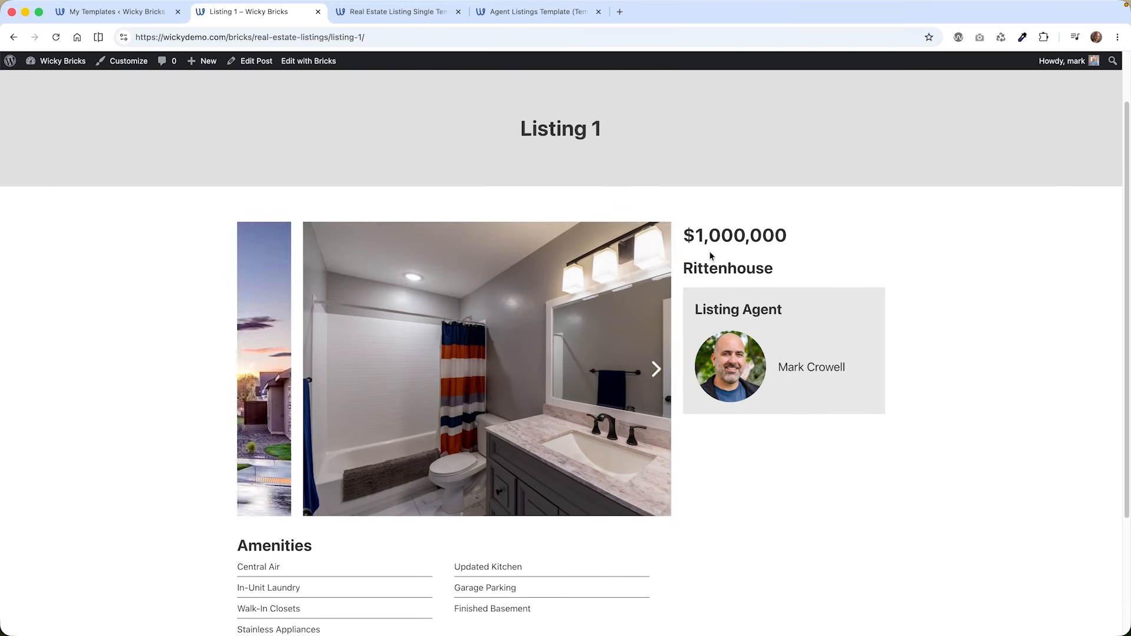
{"action": "scroll", "coordinate": [751, 254], "scroll_direction": "down", "scroll_amount": 1}
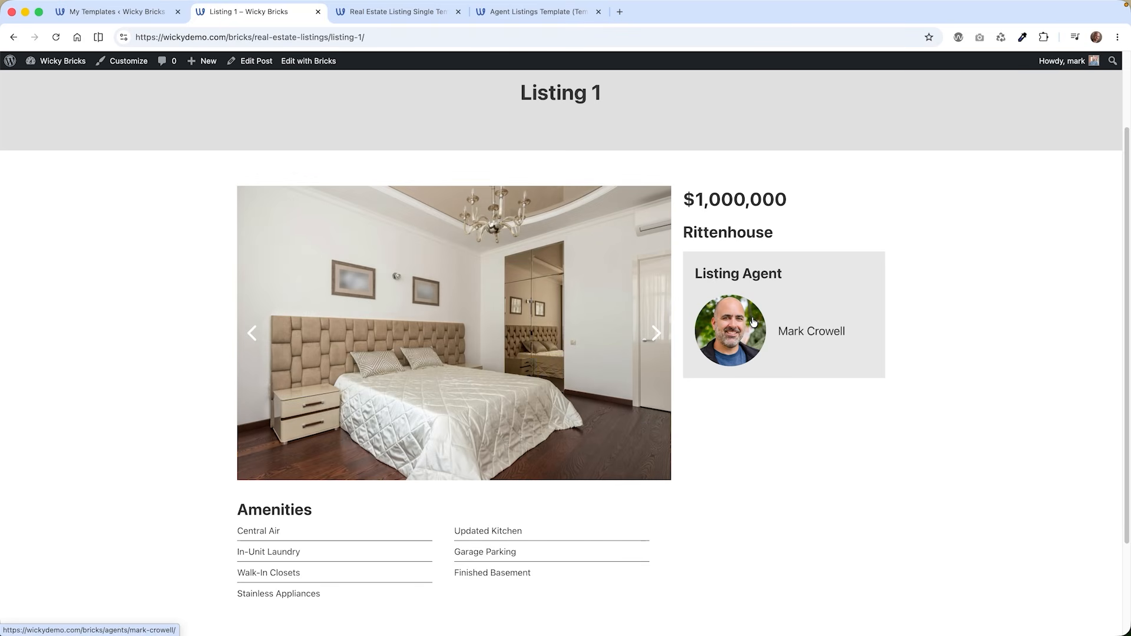
- Open the listing agent's page from Listing 1 and view the agent's contact details, bio and related listings
{"action": "left_click", "coordinate": [753, 322]}
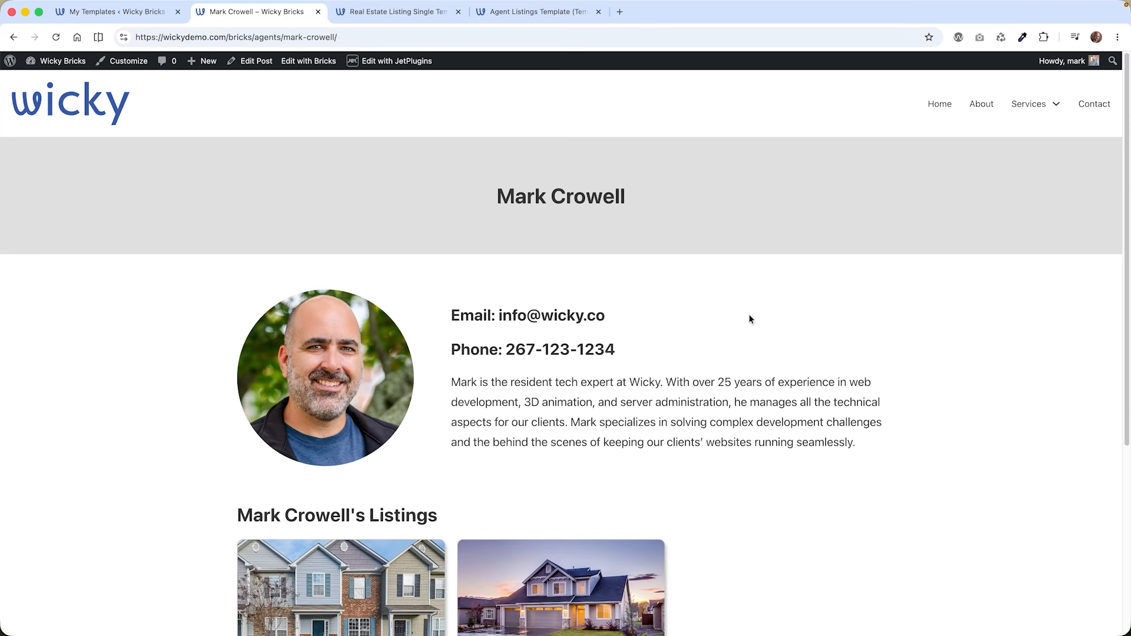
{"action": "scroll", "coordinate": [710, 317], "scroll_direction": "down", "scroll_amount": 1}
{"action": "scroll", "coordinate": [637, 319], "scroll_direction": "down", "scroll_amount": 3}
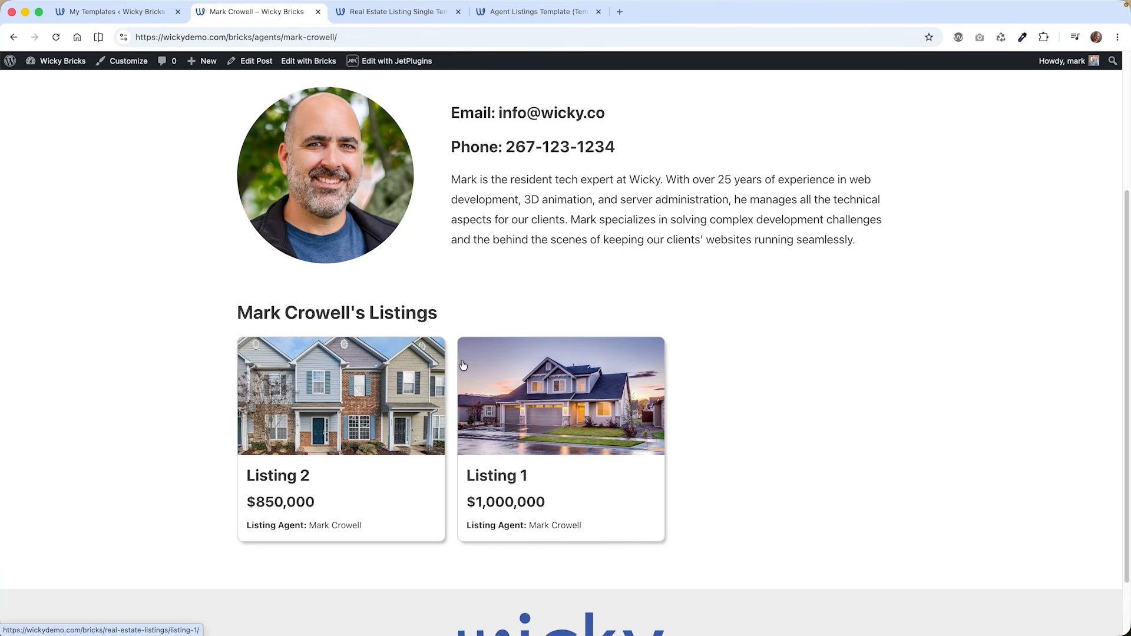
{"action": "scroll", "coordinate": [457, 359], "scroll_direction": "up", "scroll_amount": 3}
{"action": "scroll", "coordinate": [454, 357], "scroll_direction": "up", "scroll_amount": 2}
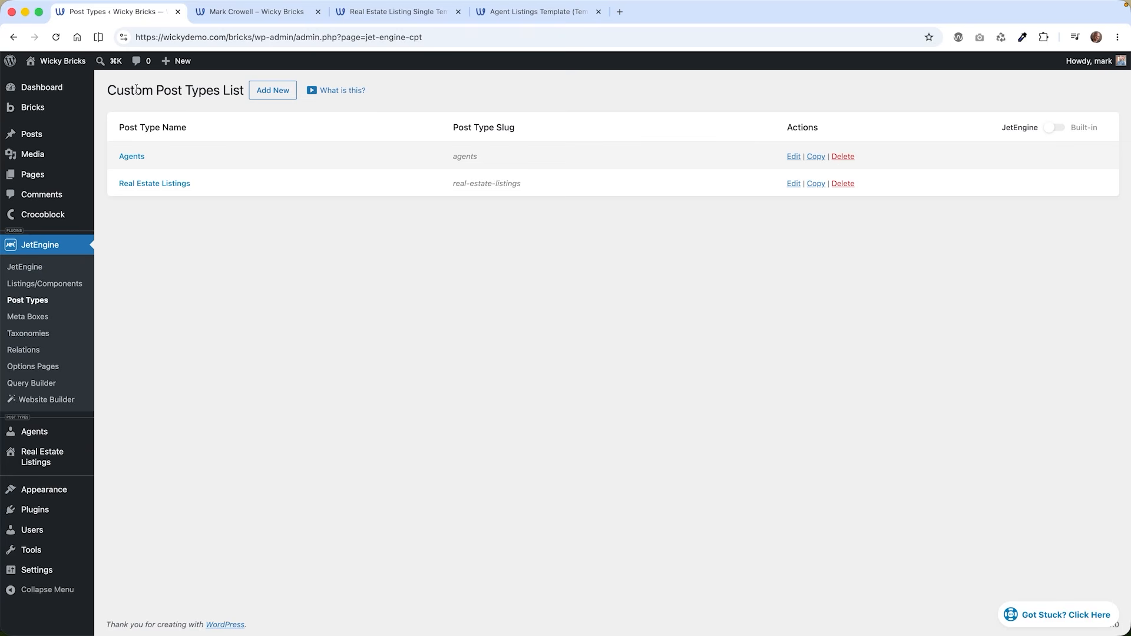
- Open Listing 4 for editing from the Real Estate Listings posts and review its custom fields and Parent Agents relation
{"action": "mouse_move", "coordinate": [47, 434]}
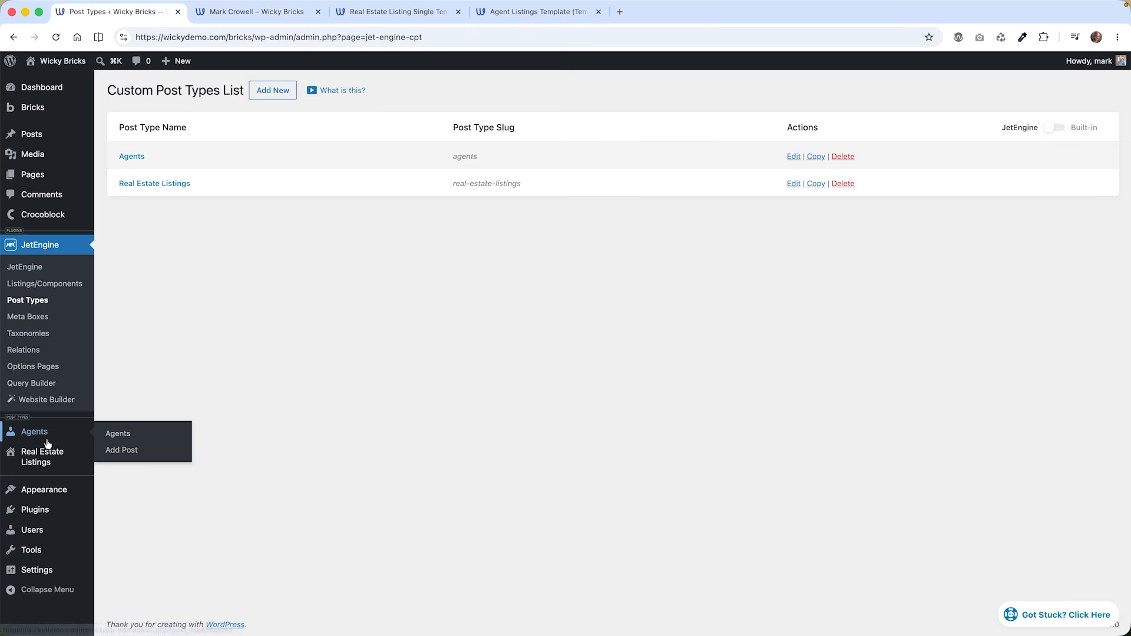
{"action": "mouse_move", "coordinate": [54, 469]}
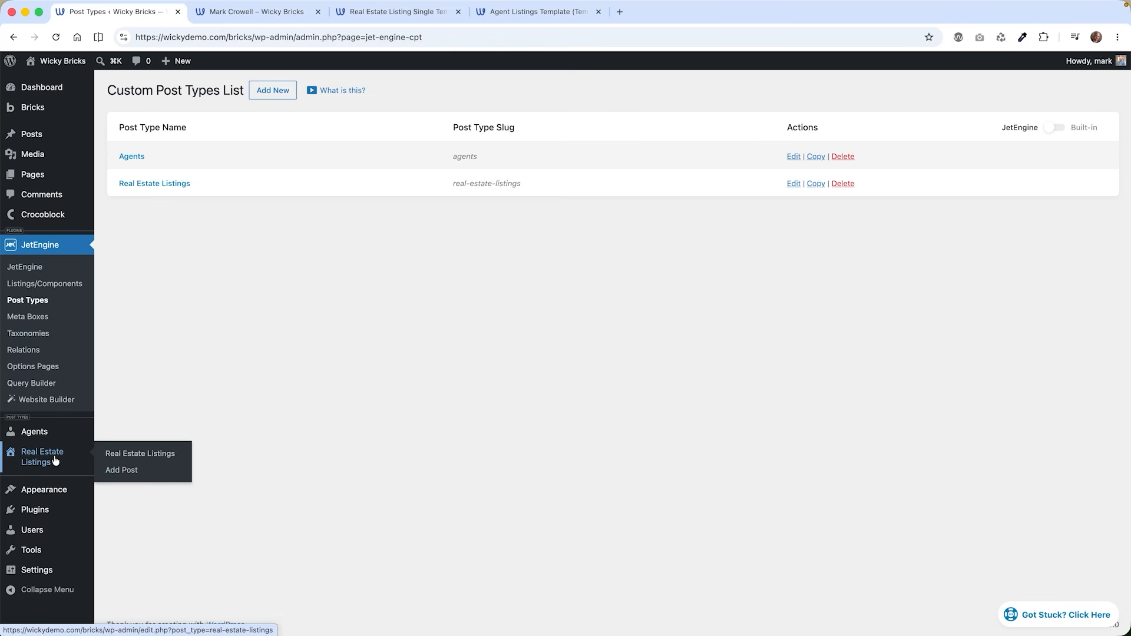
{"action": "left_click", "coordinate": [55, 460]}
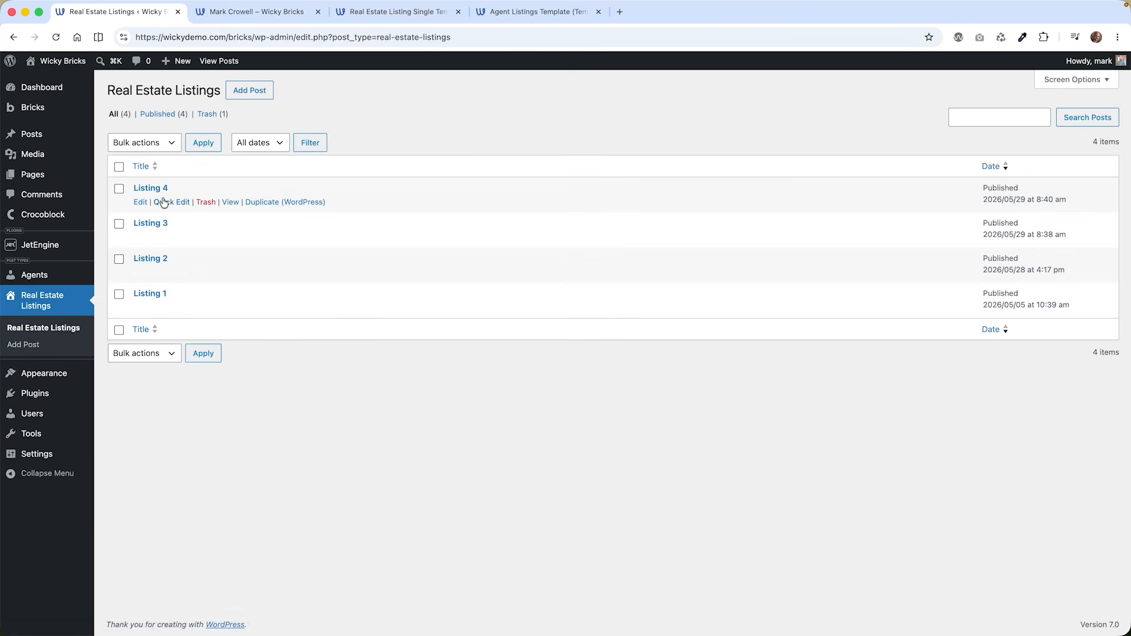
{"action": "left_click", "coordinate": [161, 192]}
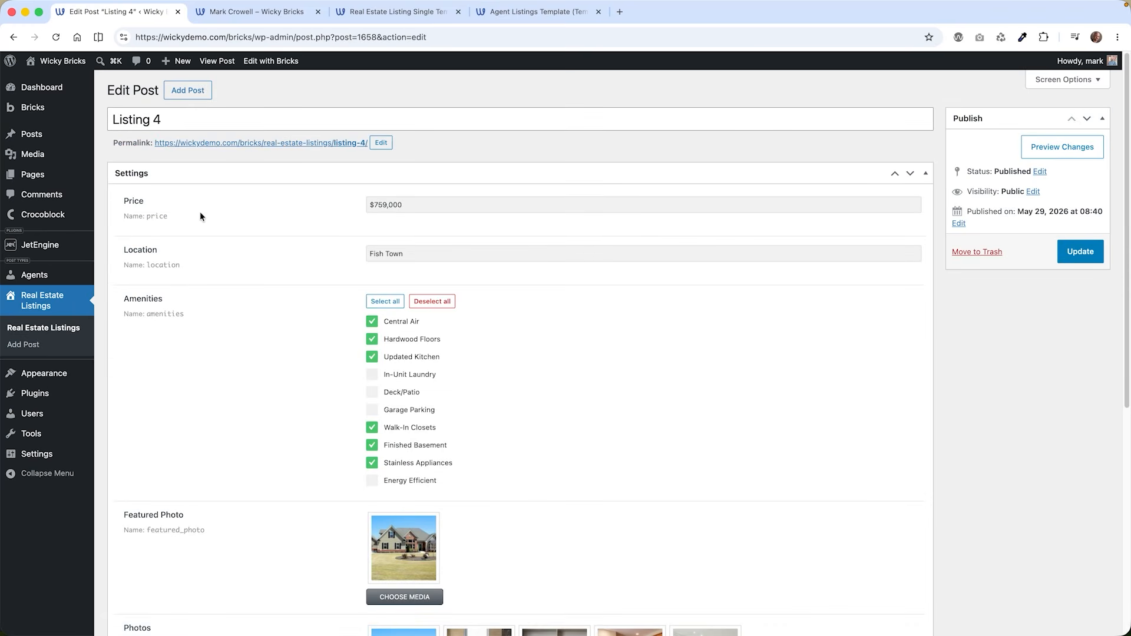
{"action": "scroll", "coordinate": [179, 242], "scroll_direction": "down", "scroll_amount": 3}
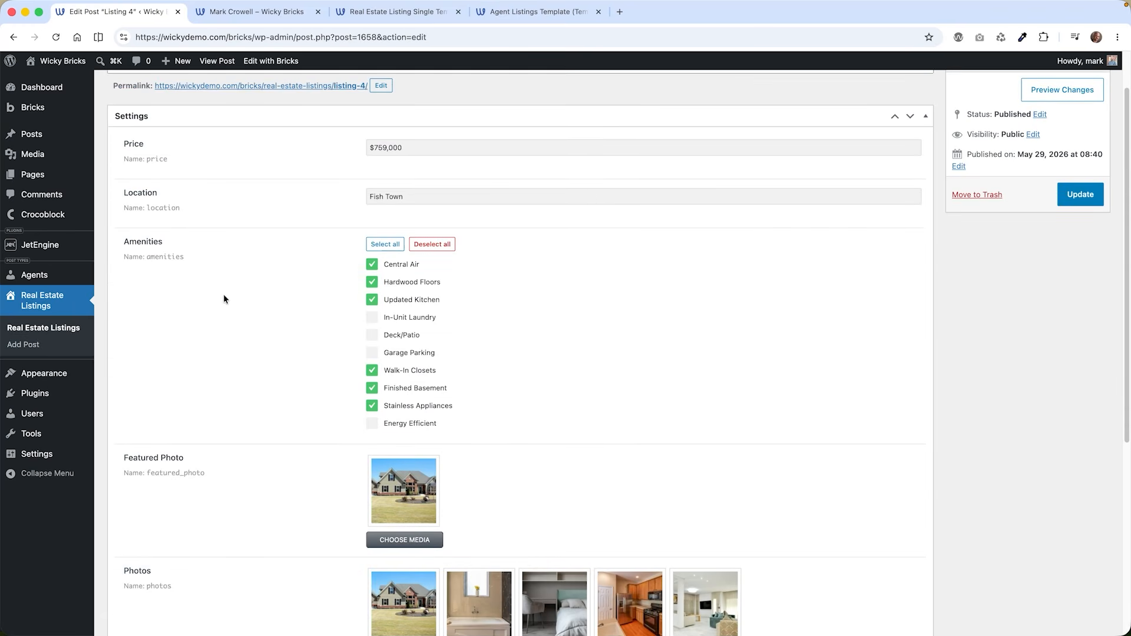
{"action": "scroll", "coordinate": [246, 452], "scroll_direction": "down", "scroll_amount": 1}
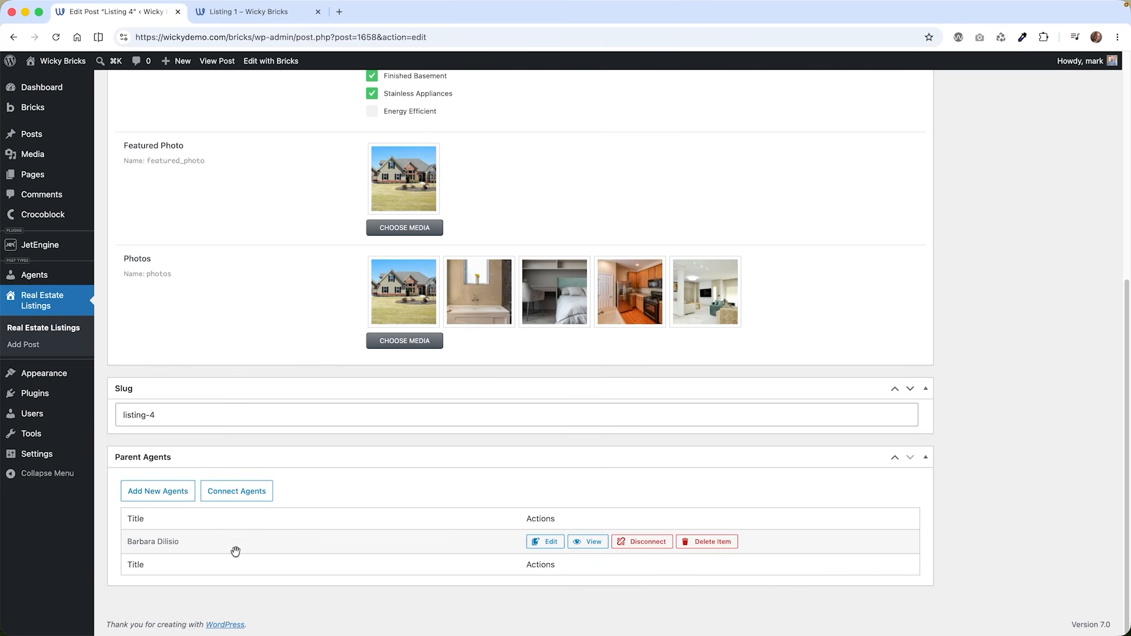
- Open the second agent in the Agents posts for editing and review the agent fields and Children Real Estate Listings relation
{"action": "left_click", "coordinate": [60, 281]}
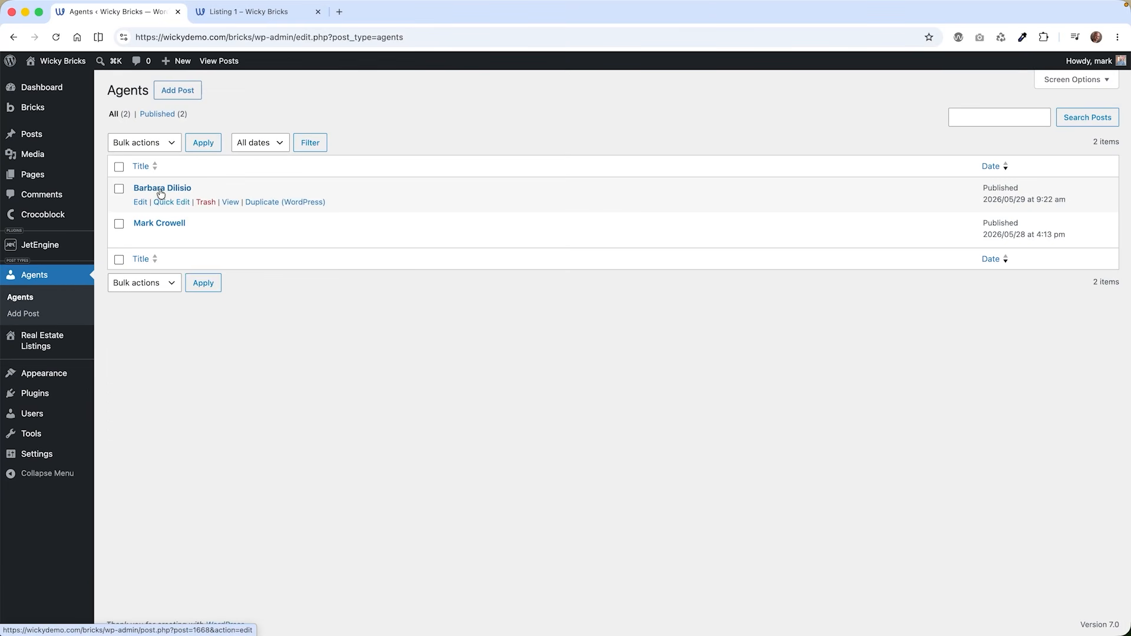
{"action": "left_click", "coordinate": [165, 226]}
{"action": "scroll", "coordinate": [164, 223], "scroll_direction": "down", "scroll_amount": 2}
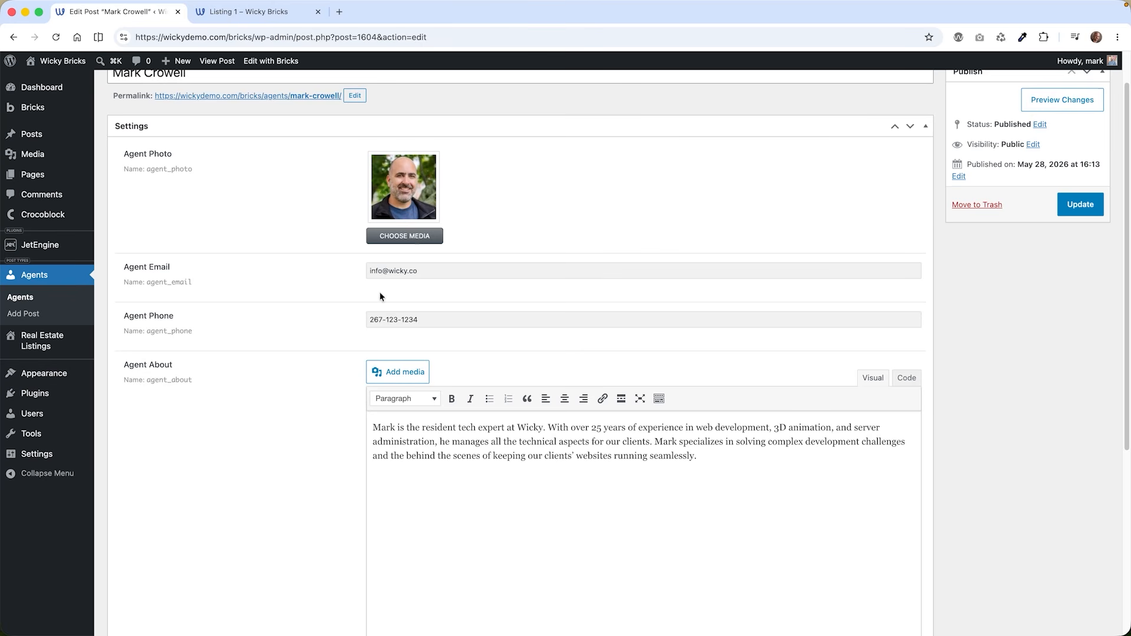
{"action": "scroll", "coordinate": [277, 364], "scroll_direction": "down", "scroll_amount": 10}
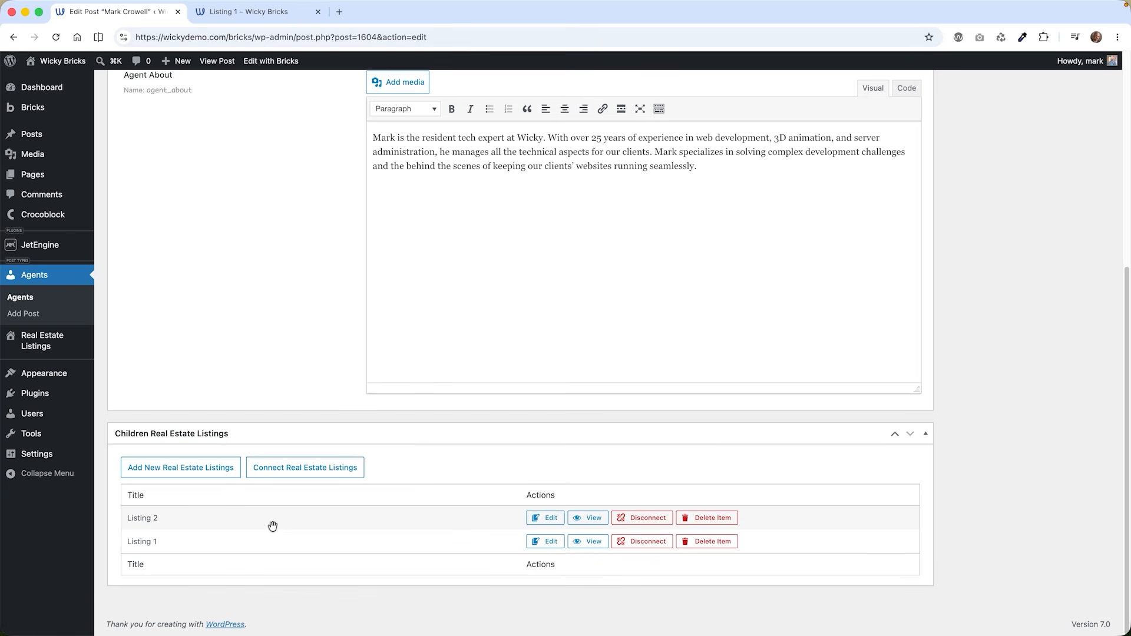
{"action": "scroll", "coordinate": [245, 446], "scroll_direction": "up", "scroll_amount": 6}
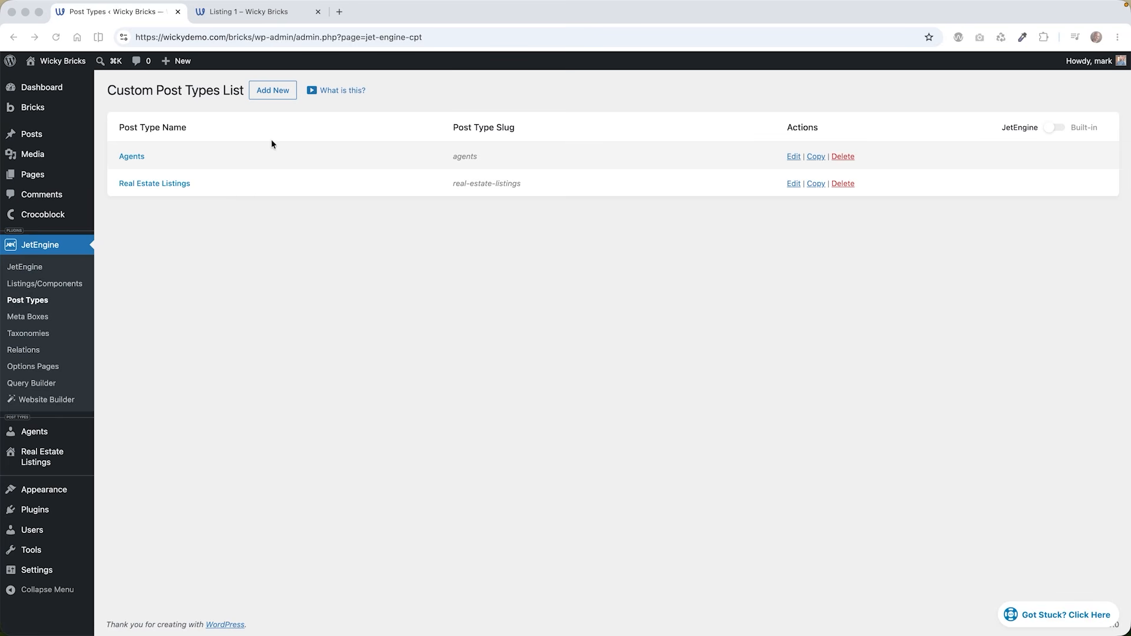
- Open the Real Estate Listings custom post type for editing and check its post type name and slug
{"action": "left_click", "coordinate": [172, 186]}
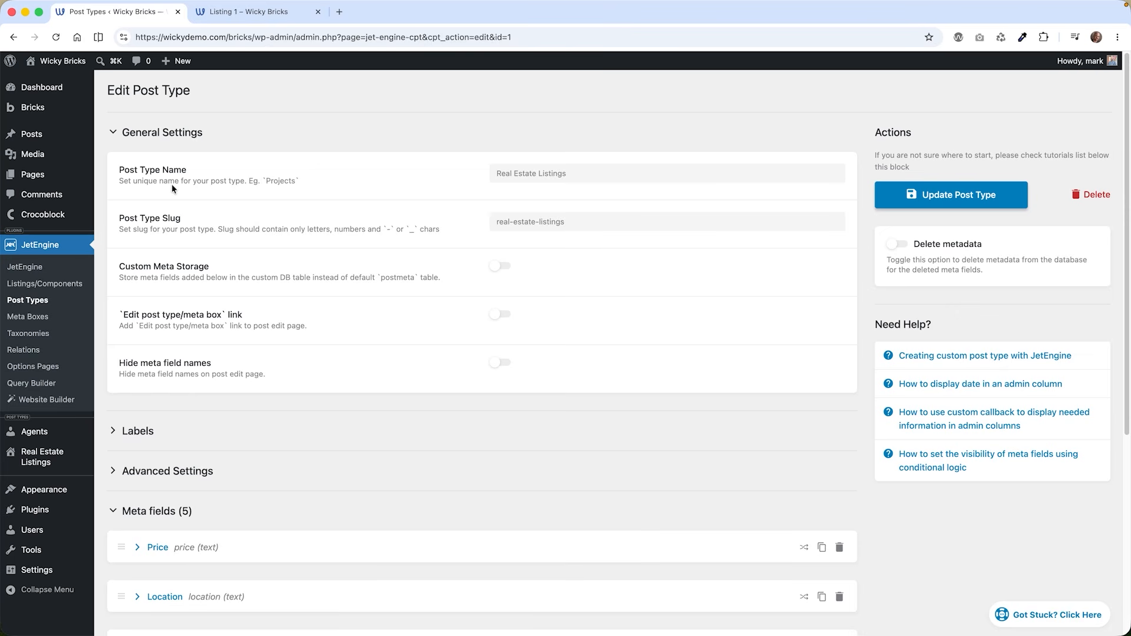
{"action": "left_click", "coordinate": [549, 176]}
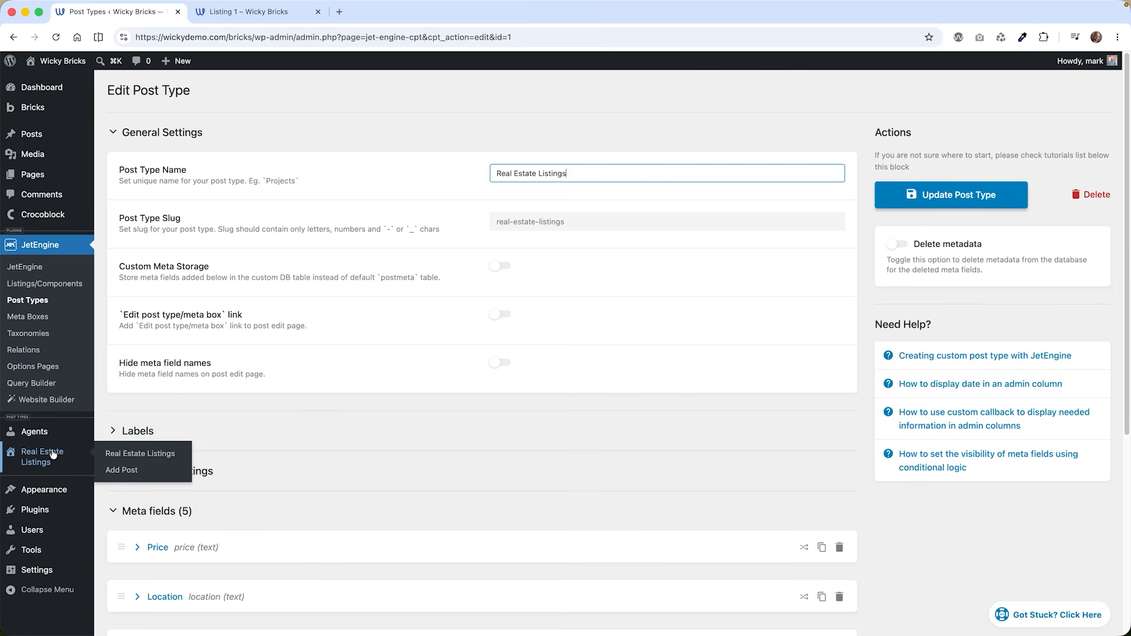
{"action": "left_click", "coordinate": [586, 222]}
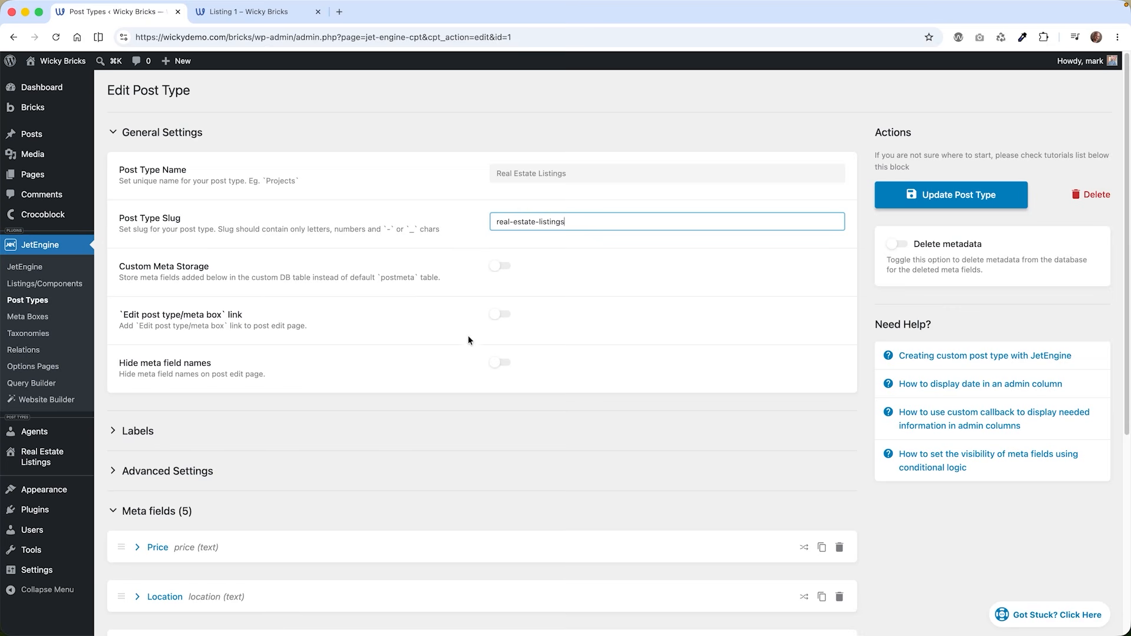
- Expand the post type's Advanced Settings and examine its visibility, rewrite, archive, menu position, menu icon and supports options
{"action": "scroll", "coordinate": [447, 328], "scroll_direction": "down", "scroll_amount": 3}
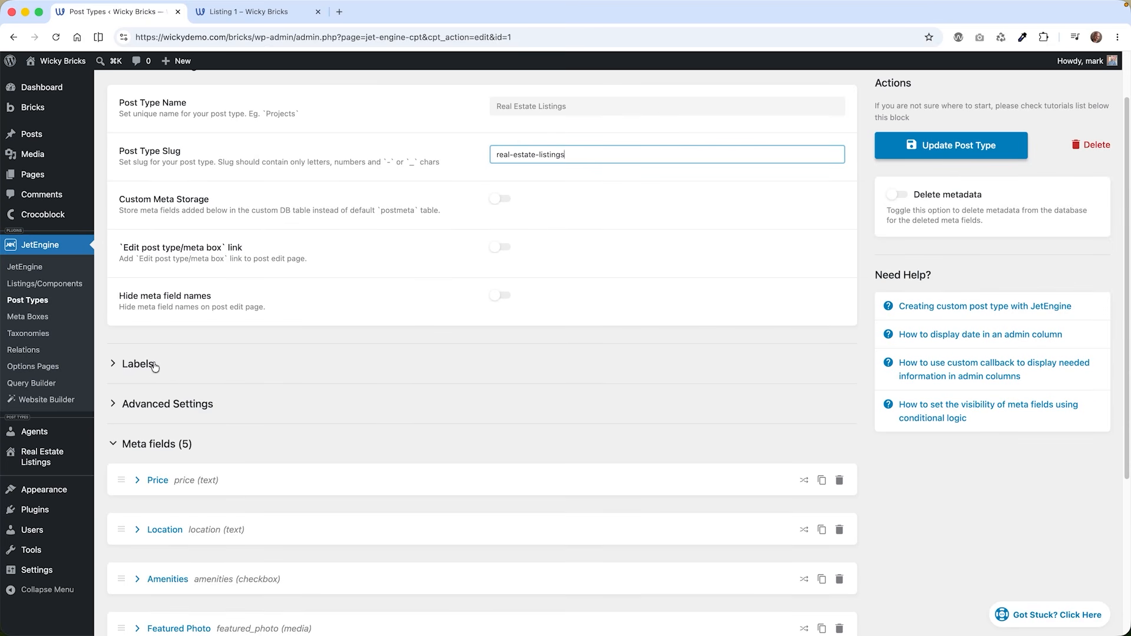
{"action": "left_click", "coordinate": [155, 405]}
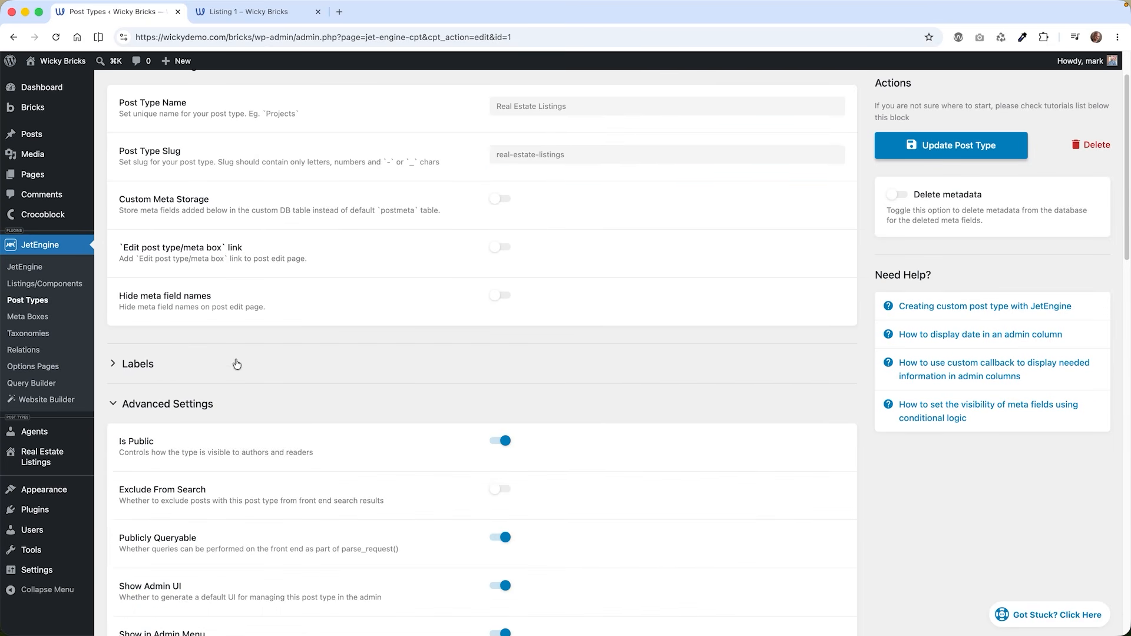
{"action": "scroll", "coordinate": [278, 348], "scroll_direction": "down", "scroll_amount": 10}
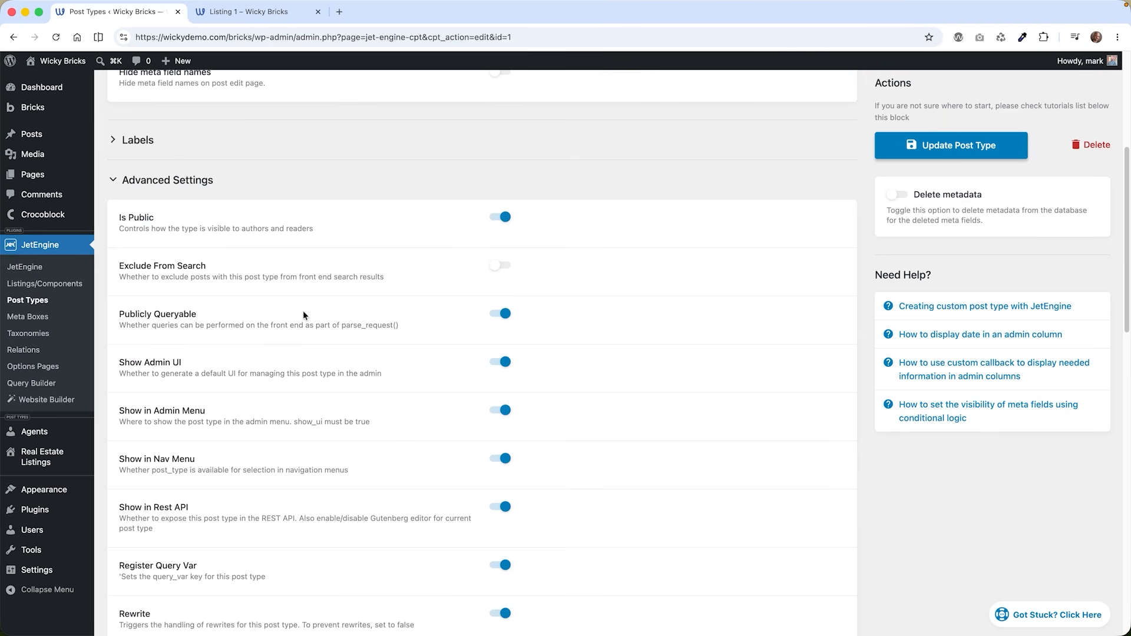
{"action": "scroll", "coordinate": [413, 255], "scroll_direction": "down", "scroll_amount": 2}
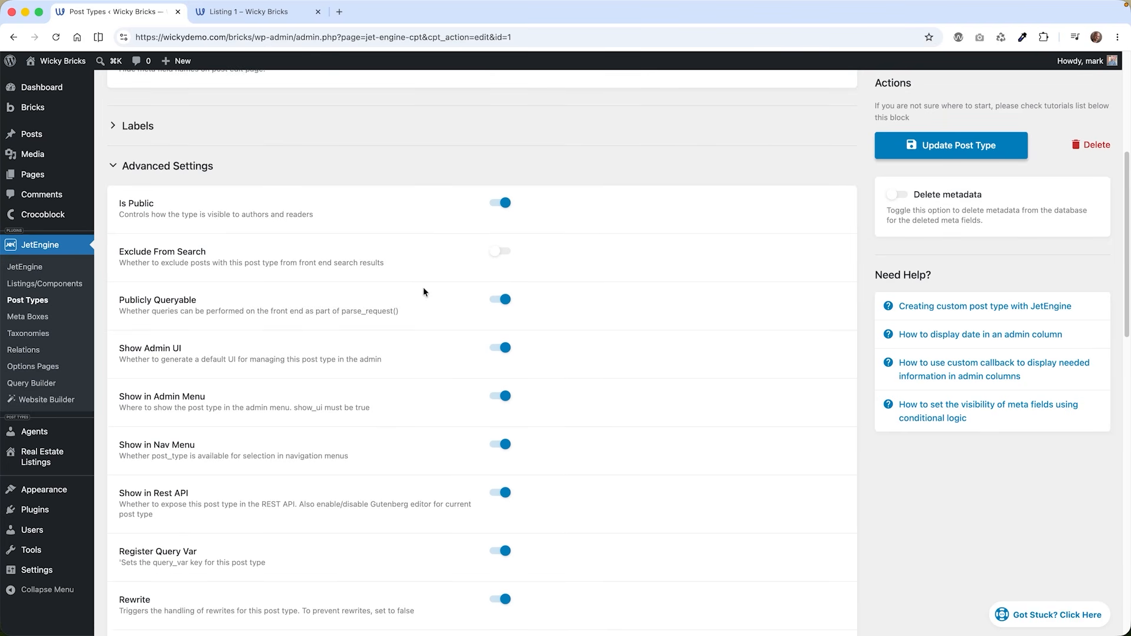
{"action": "scroll", "coordinate": [434, 317], "scroll_direction": "down", "scroll_amount": 4}
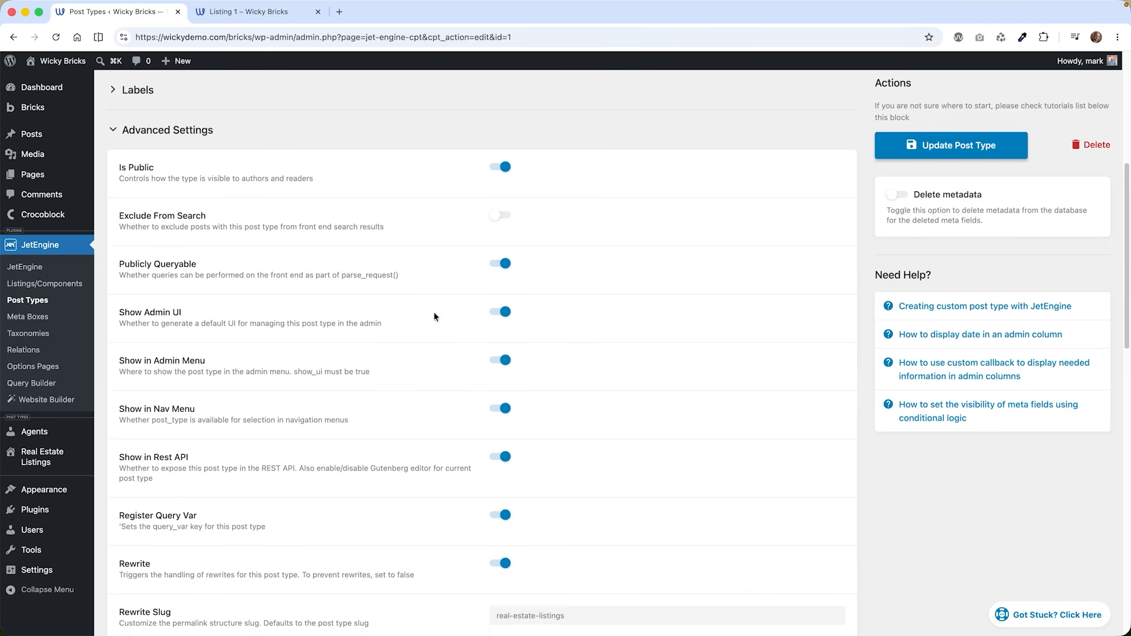
{"action": "scroll", "coordinate": [434, 317], "scroll_direction": "down", "scroll_amount": 7}
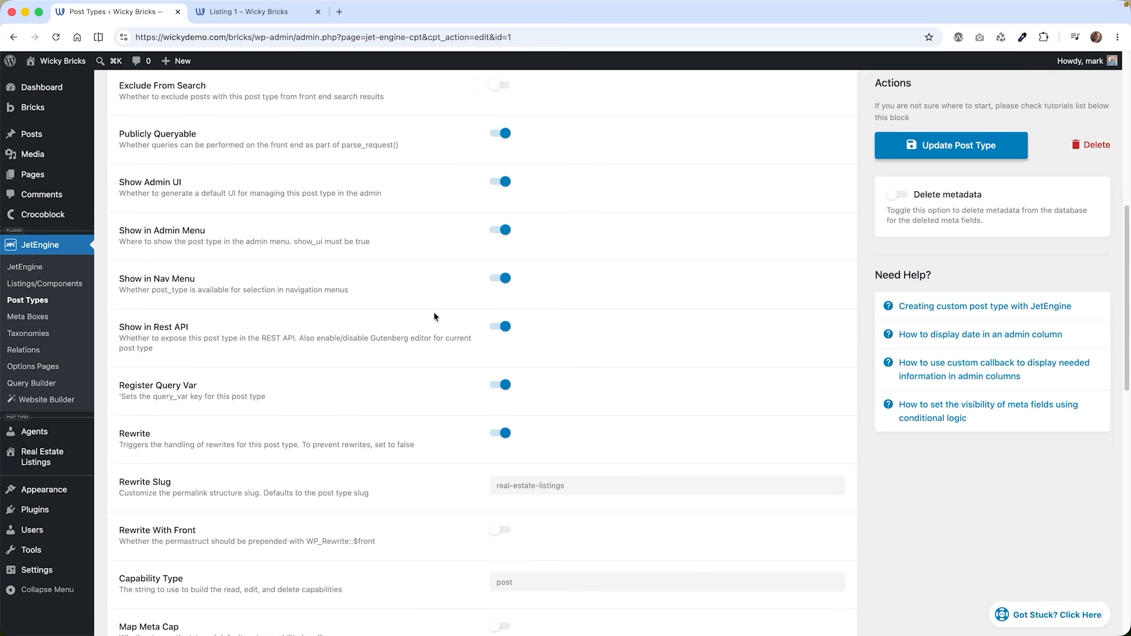
{"action": "scroll", "coordinate": [434, 317], "scroll_direction": "down", "scroll_amount": 1}
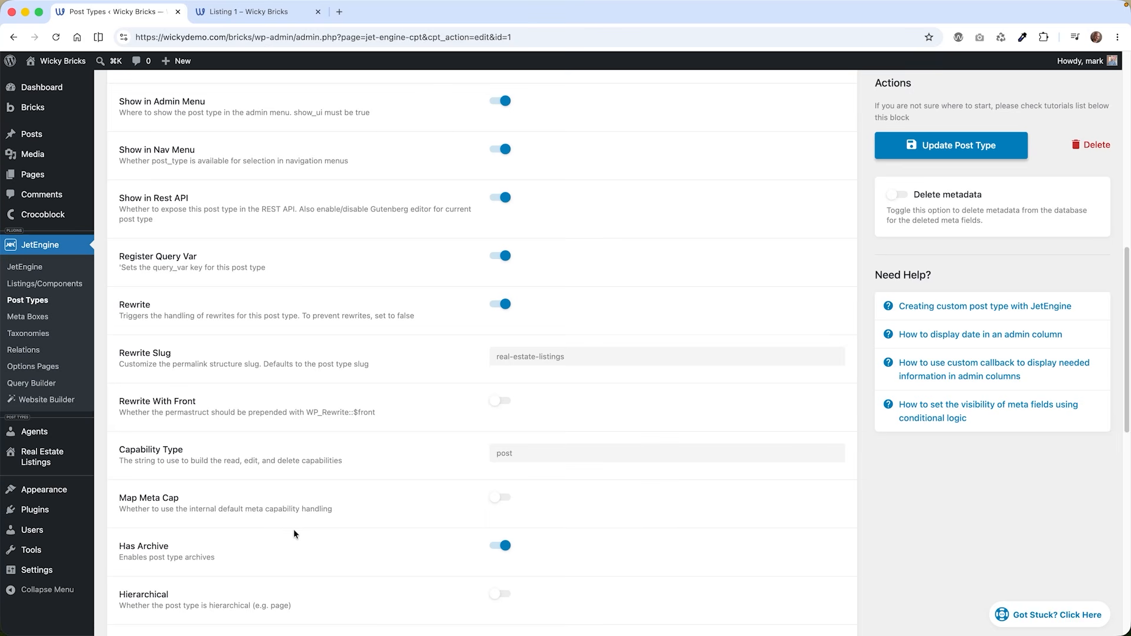
{"action": "scroll", "coordinate": [295, 534], "scroll_direction": "down", "scroll_amount": 5}
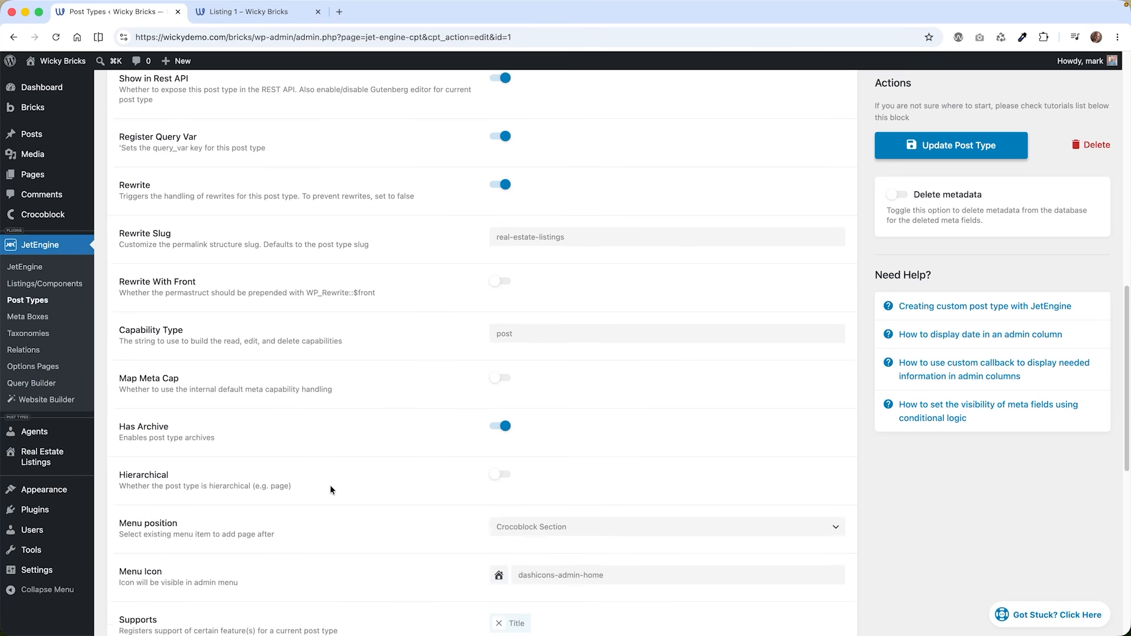
{"action": "scroll", "coordinate": [329, 489], "scroll_direction": "down", "scroll_amount": 4}
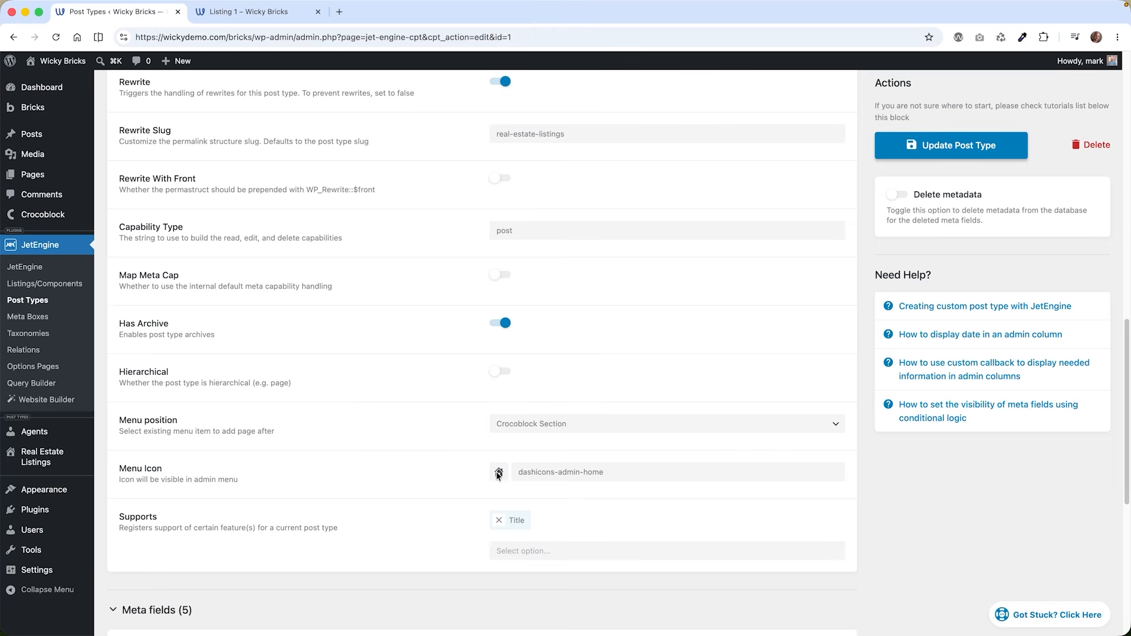
{"action": "mouse_move", "coordinate": [20, 460]}
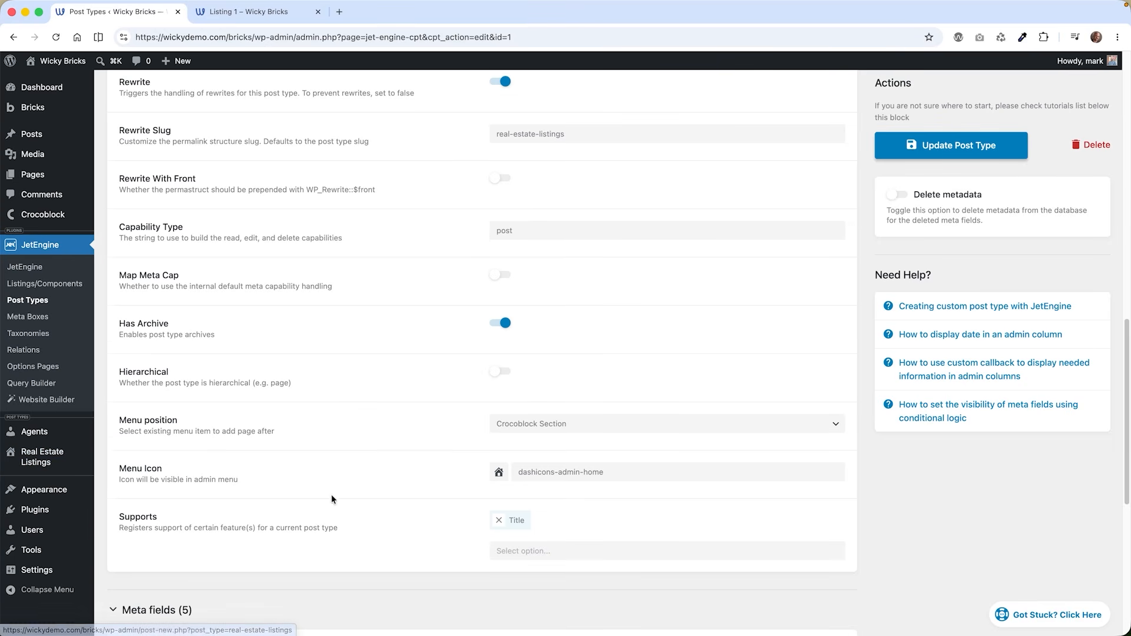
- Expand the Price meta field of the Real Estate Listings post type to show its settings
{"action": "scroll", "coordinate": [331, 494], "scroll_direction": "down", "scroll_amount": 4}
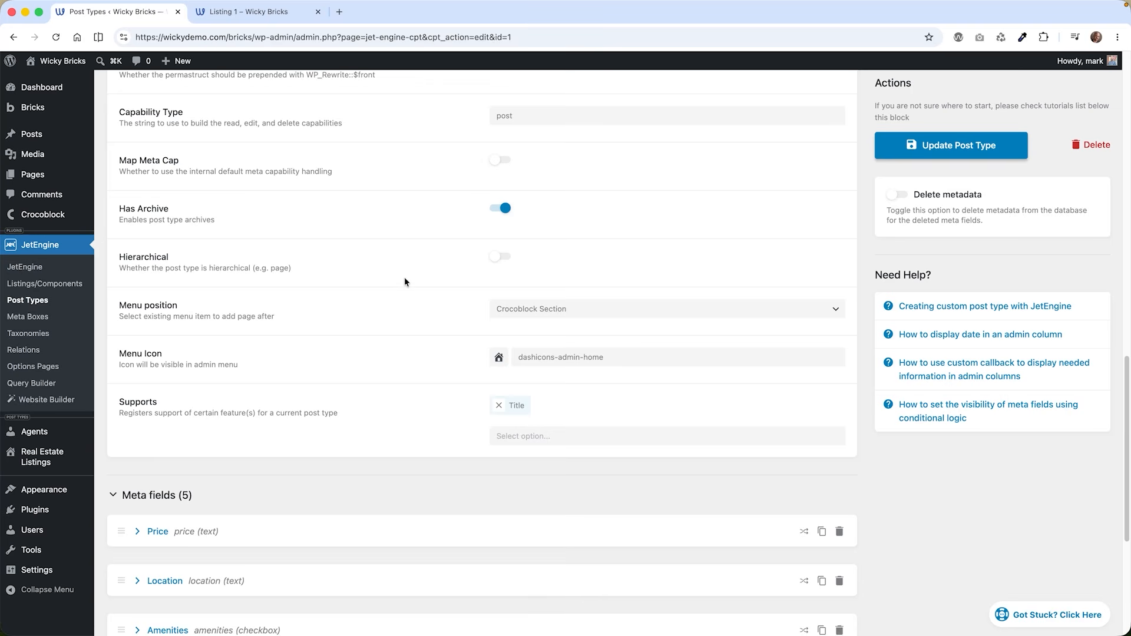
{"action": "scroll", "coordinate": [337, 347], "scroll_direction": "down", "scroll_amount": 5}
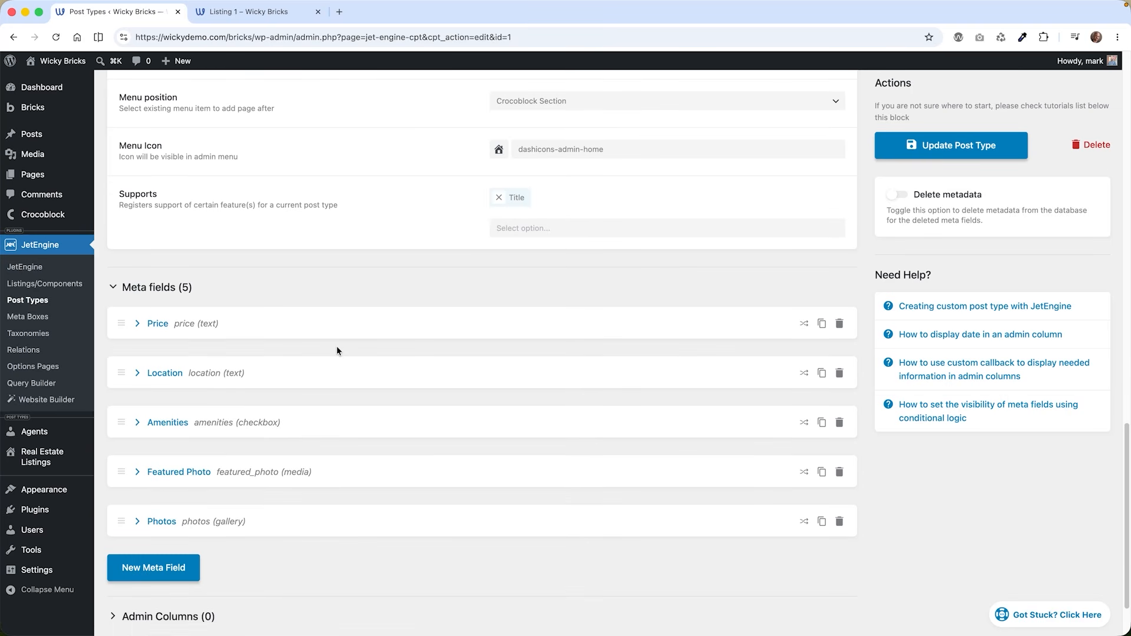
{"action": "left_click", "coordinate": [137, 325]}
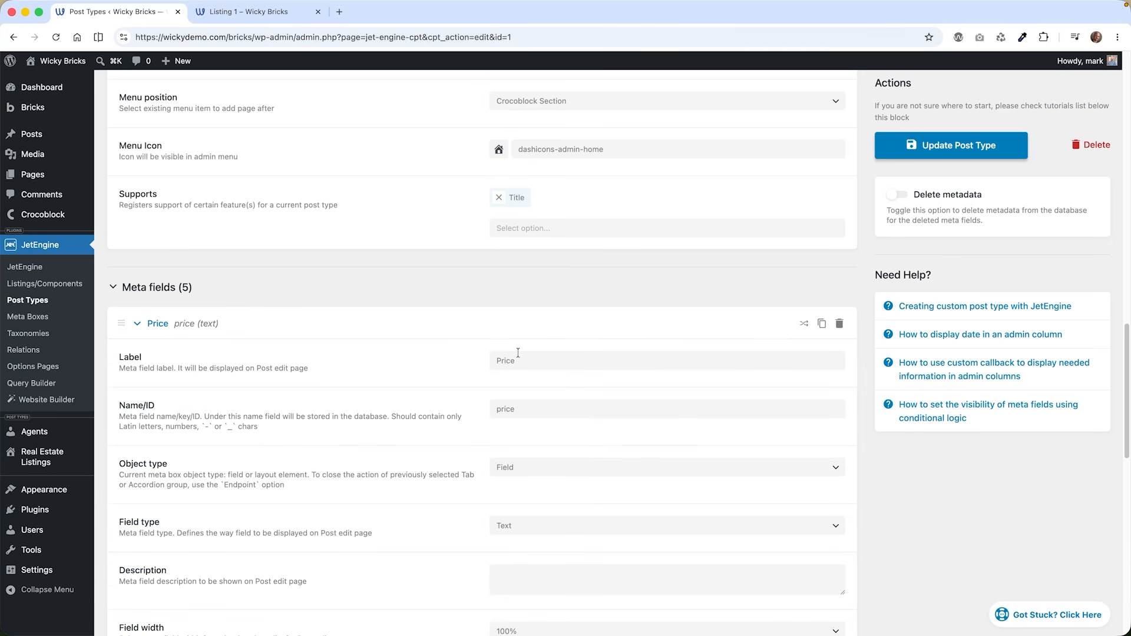
- Review the Price meta field's name, object type, field type and remaining options, and collapse the field
{"action": "scroll", "coordinate": [449, 341], "scroll_direction": "down", "scroll_amount": 2}
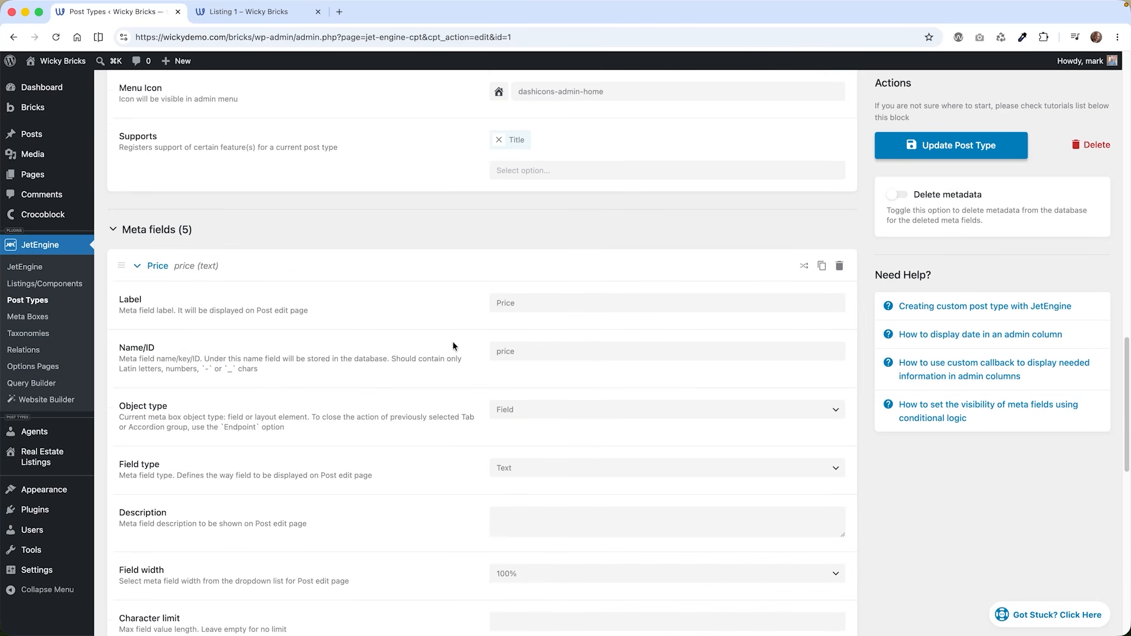
{"action": "scroll", "coordinate": [452, 346], "scroll_direction": "down", "scroll_amount": 4}
{"action": "left_click", "coordinate": [524, 371]}
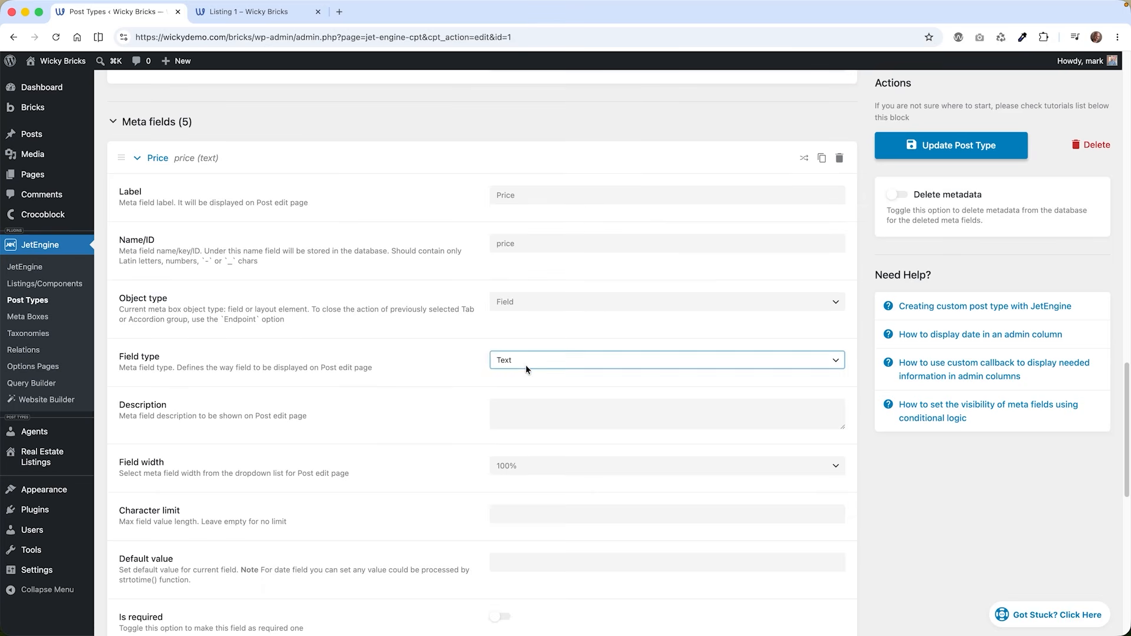
{"action": "left_click", "coordinate": [955, 506]}
{"action": "scroll", "coordinate": [377, 443], "scroll_direction": "down", "scroll_amount": 3}
{"action": "scroll", "coordinate": [422, 470], "scroll_direction": "down", "scroll_amount": 2}
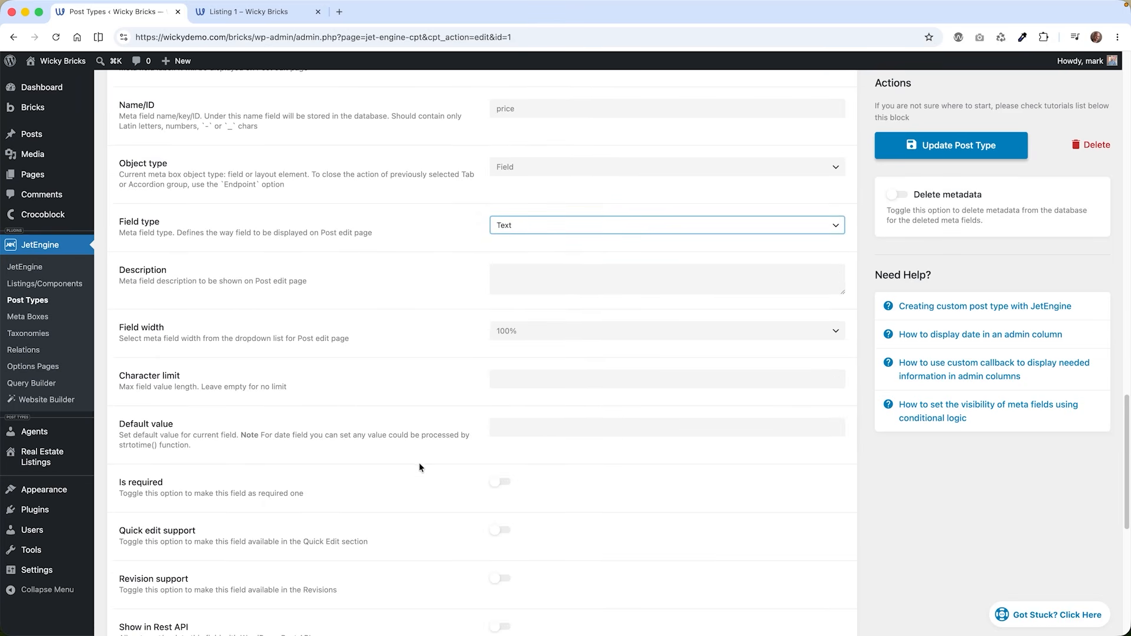
{"action": "scroll", "coordinate": [419, 467], "scroll_direction": "down", "scroll_amount": 1}
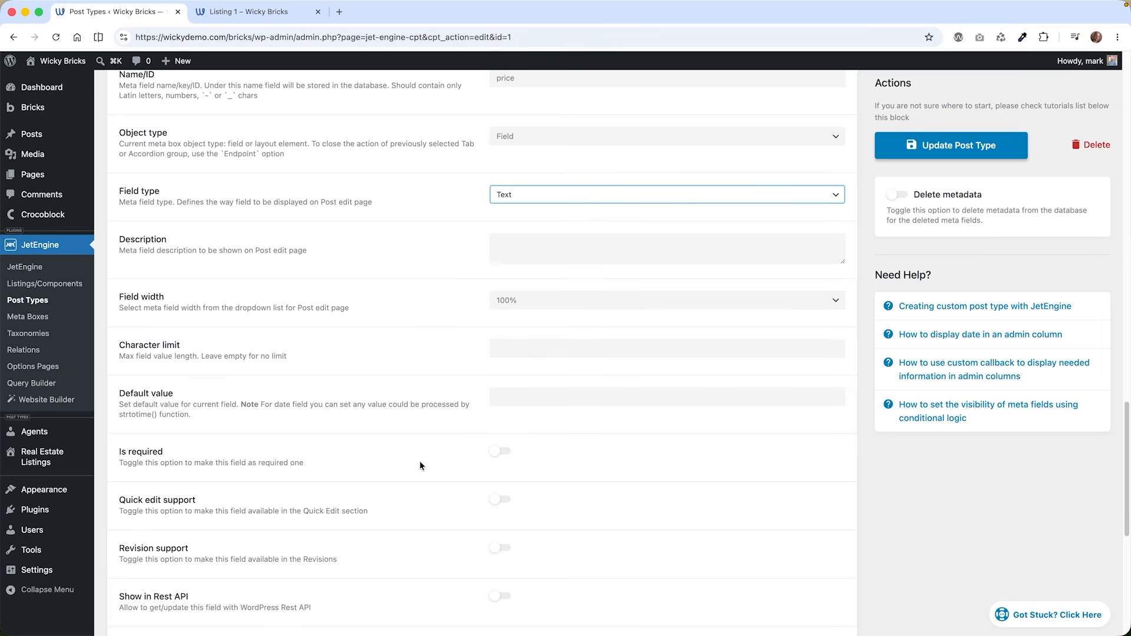
{"action": "scroll", "coordinate": [420, 465], "scroll_direction": "down", "scroll_amount": 1}
{"action": "scroll", "coordinate": [407, 390], "scroll_direction": "up", "scroll_amount": 3}
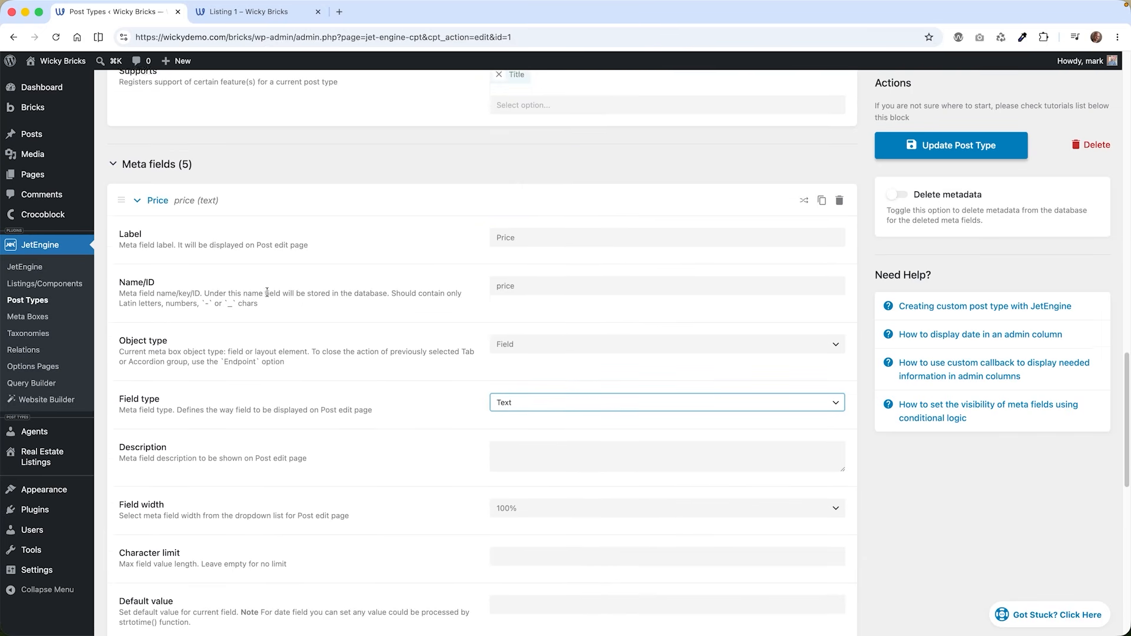
{"action": "left_click", "coordinate": [138, 218]}
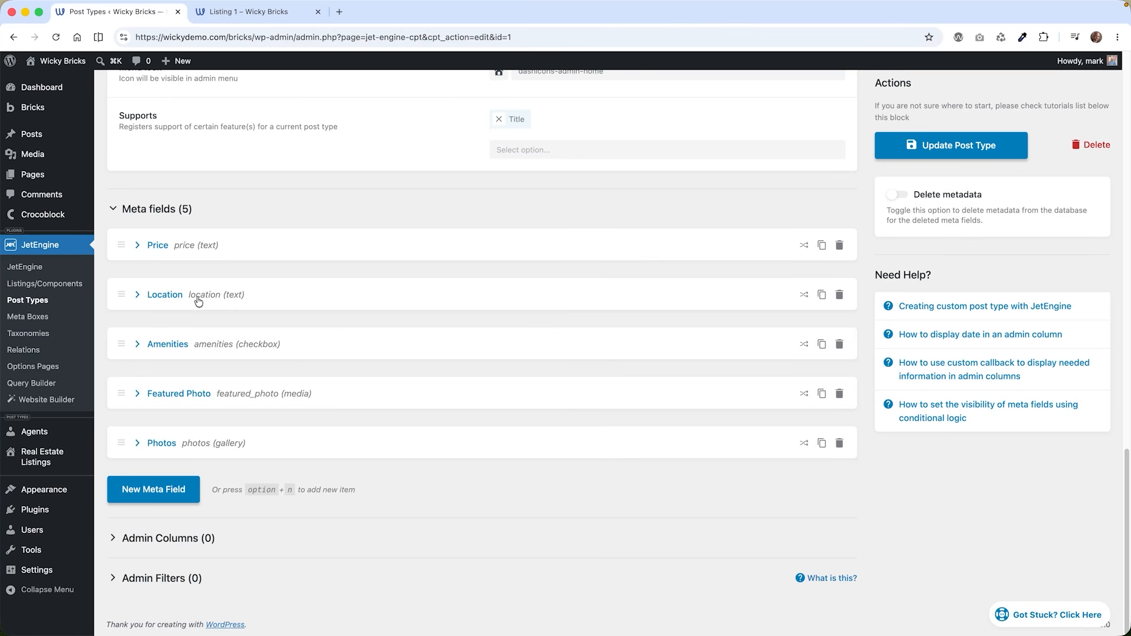
- Expand the Amenities meta field and check its field type, source and manually entered options
{"action": "left_click", "coordinate": [169, 348]}
{"action": "scroll", "coordinate": [224, 348], "scroll_direction": "down", "scroll_amount": 3}
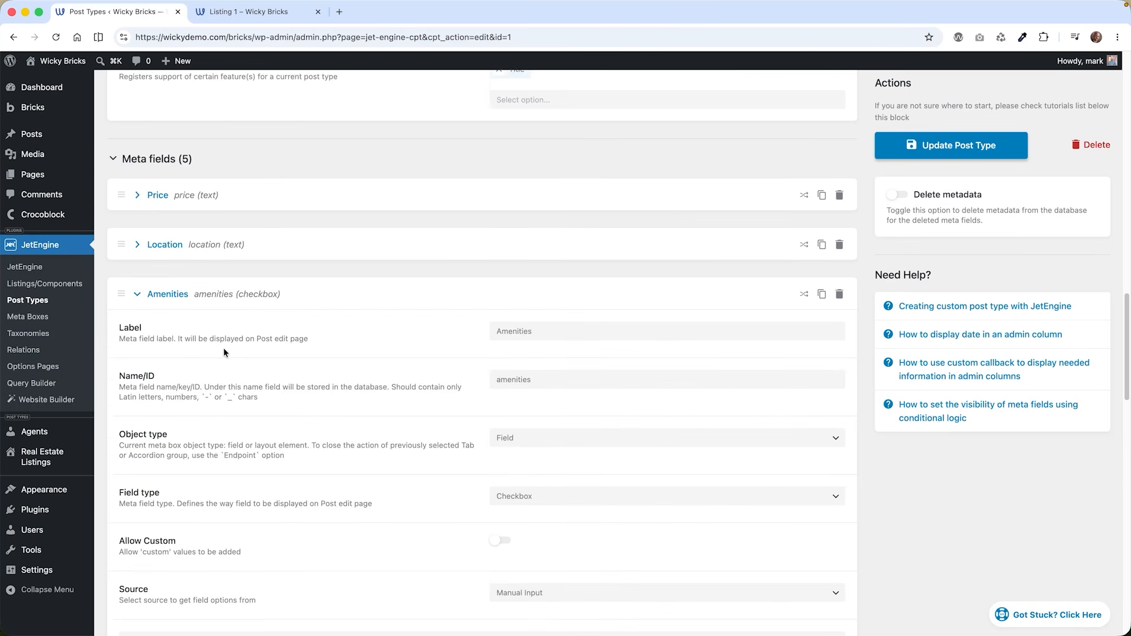
{"action": "scroll", "coordinate": [515, 282], "scroll_direction": "down", "scroll_amount": 2}
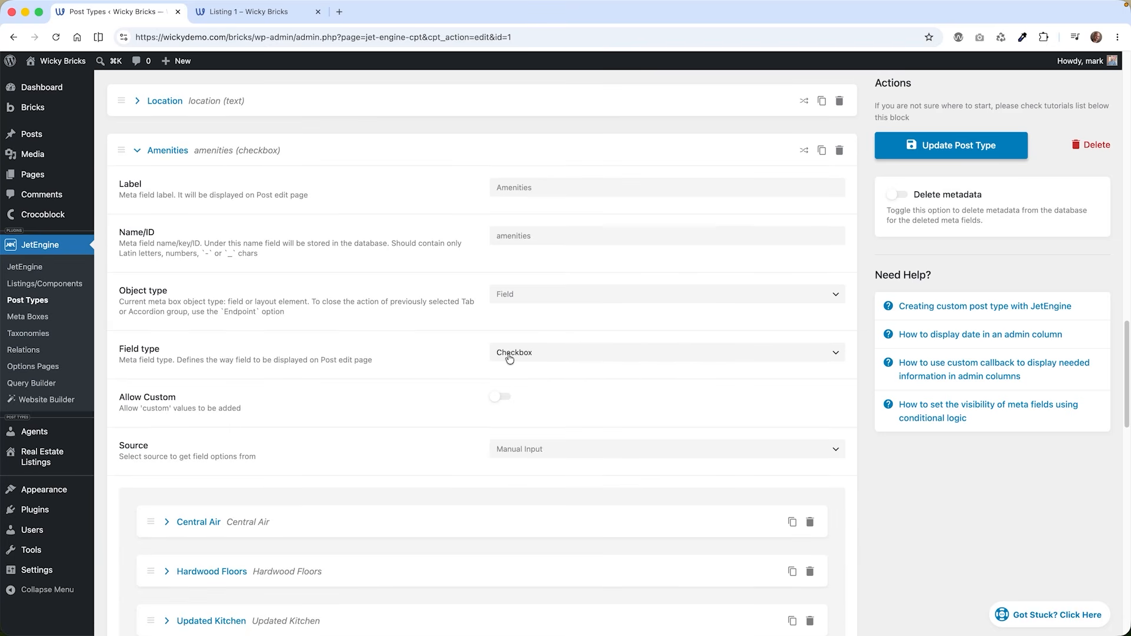
{"action": "scroll", "coordinate": [381, 401], "scroll_direction": "down", "scroll_amount": 6}
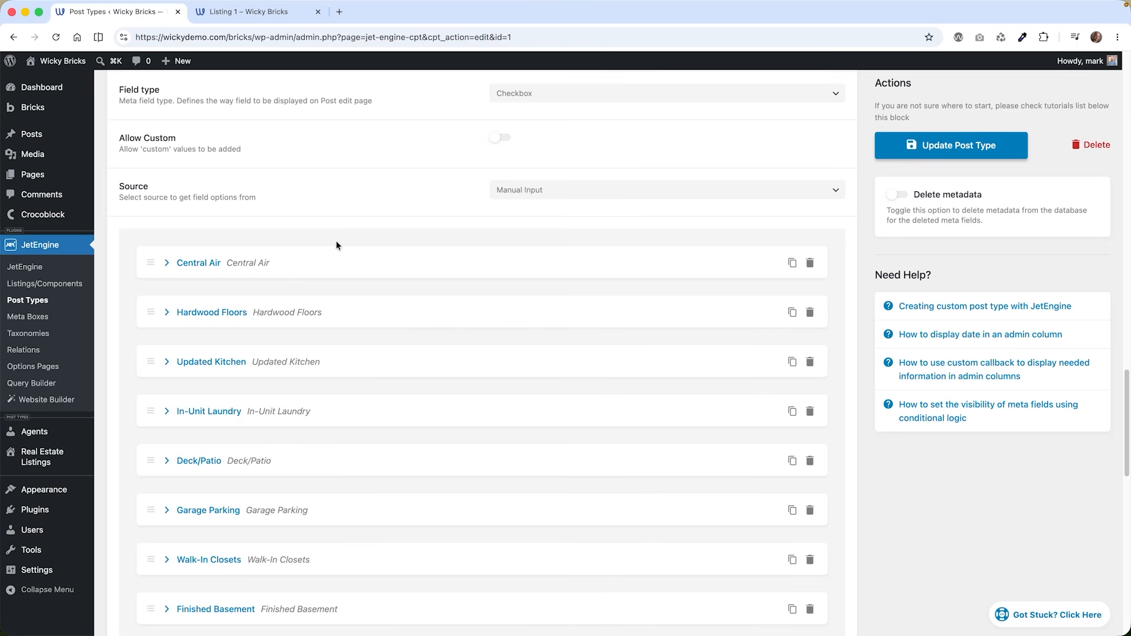
- Expand the Central Air option, review its value and label and the other amenity options, and collapse the Amenities field
{"action": "left_click", "coordinate": [167, 264]}
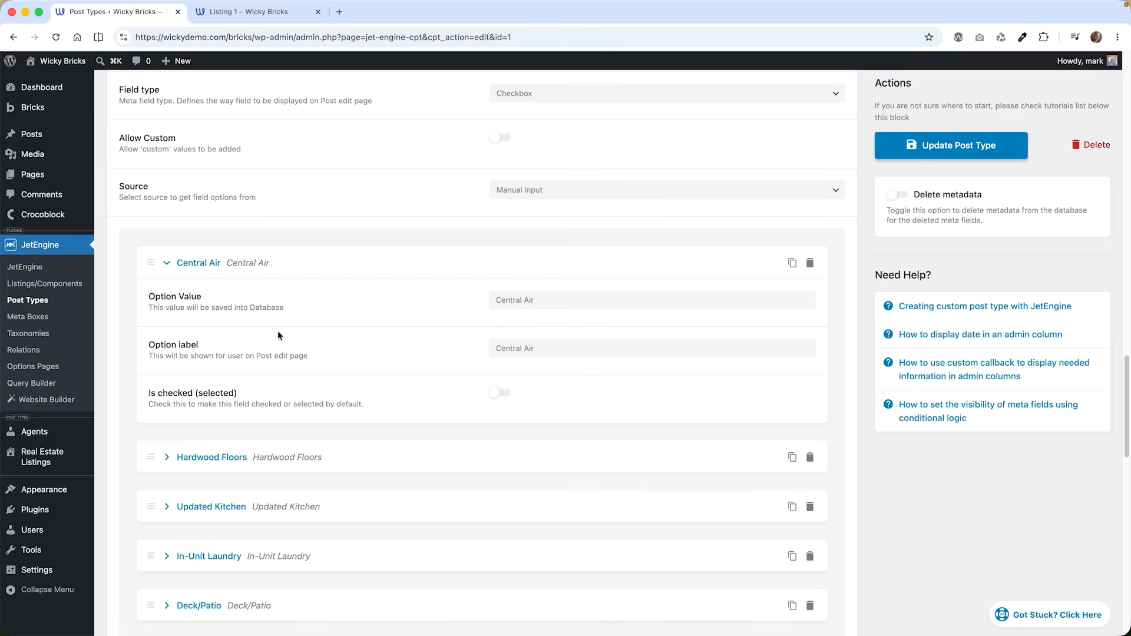
{"action": "scroll", "coordinate": [271, 342], "scroll_direction": "down", "scroll_amount": 1}
{"action": "scroll", "coordinate": [254, 377], "scroll_direction": "down", "scroll_amount": 1}
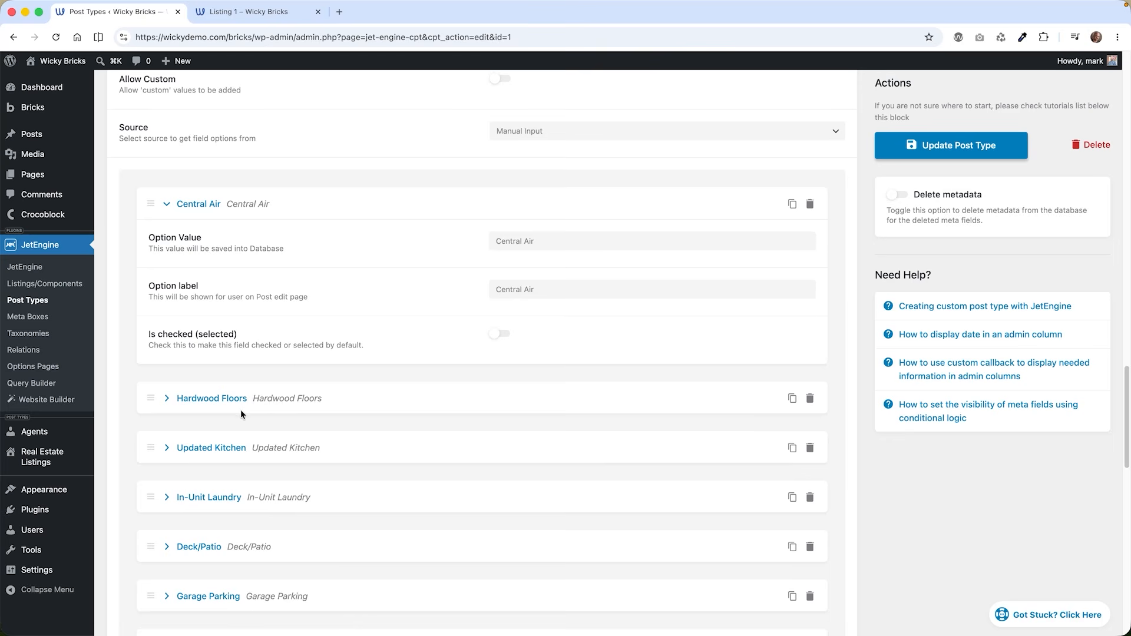
{"action": "scroll", "coordinate": [265, 377], "scroll_direction": "down", "scroll_amount": 6}
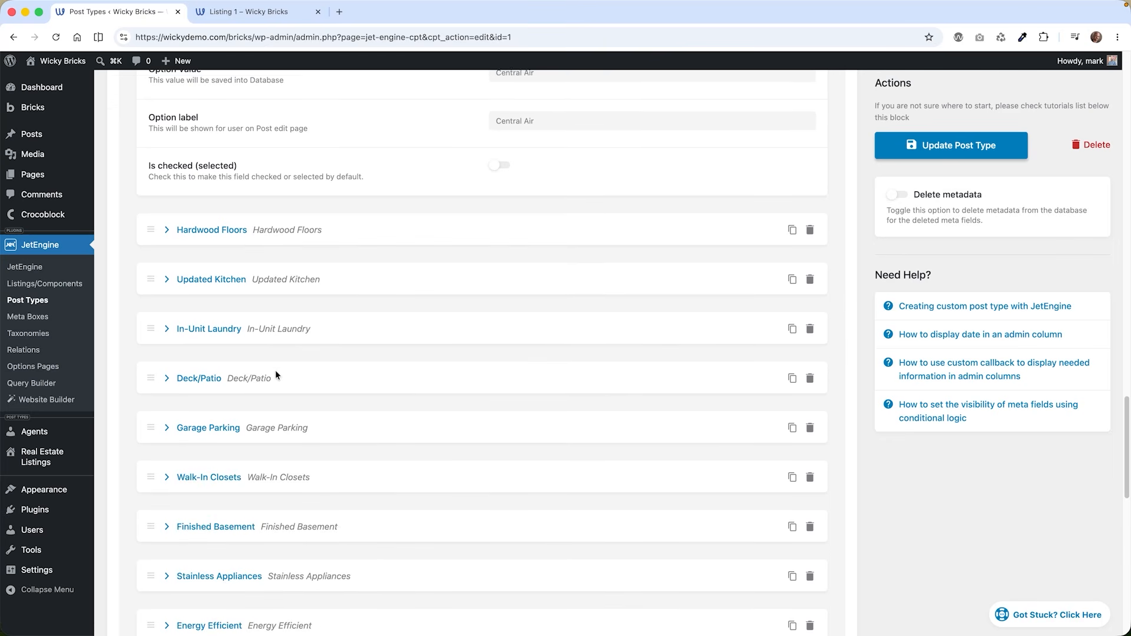
{"action": "scroll", "coordinate": [347, 471], "scroll_direction": "down", "scroll_amount": 11}
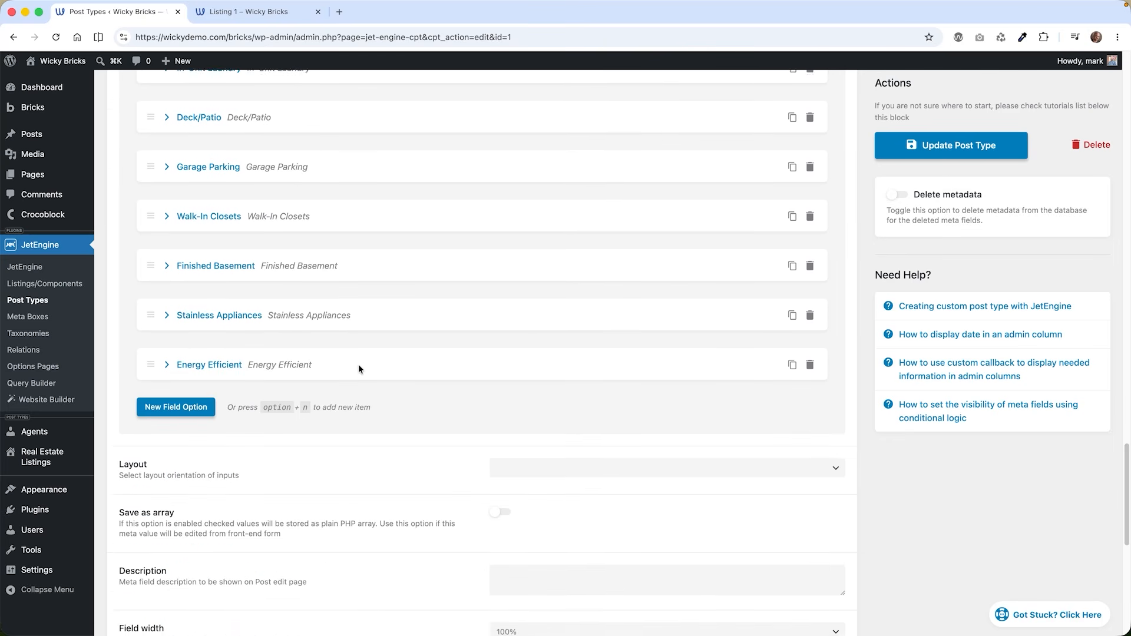
{"action": "scroll", "coordinate": [358, 370], "scroll_direction": "up", "scroll_amount": 20}
{"action": "scroll", "coordinate": [267, 298], "scroll_direction": "up", "scroll_amount": 8}
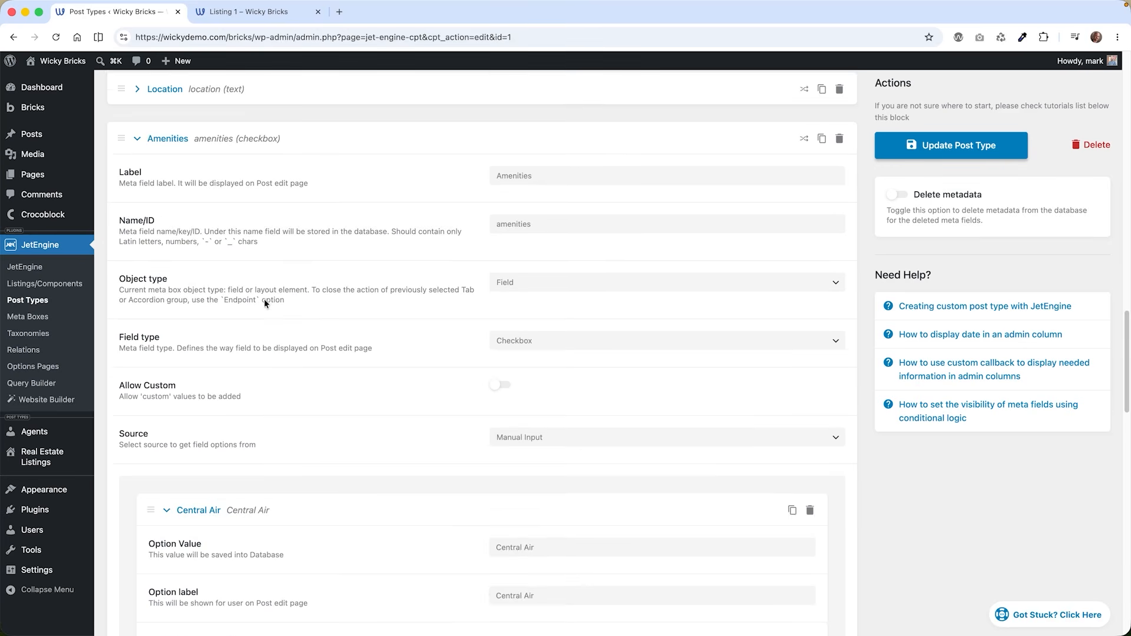
{"action": "left_click", "coordinate": [137, 262]}
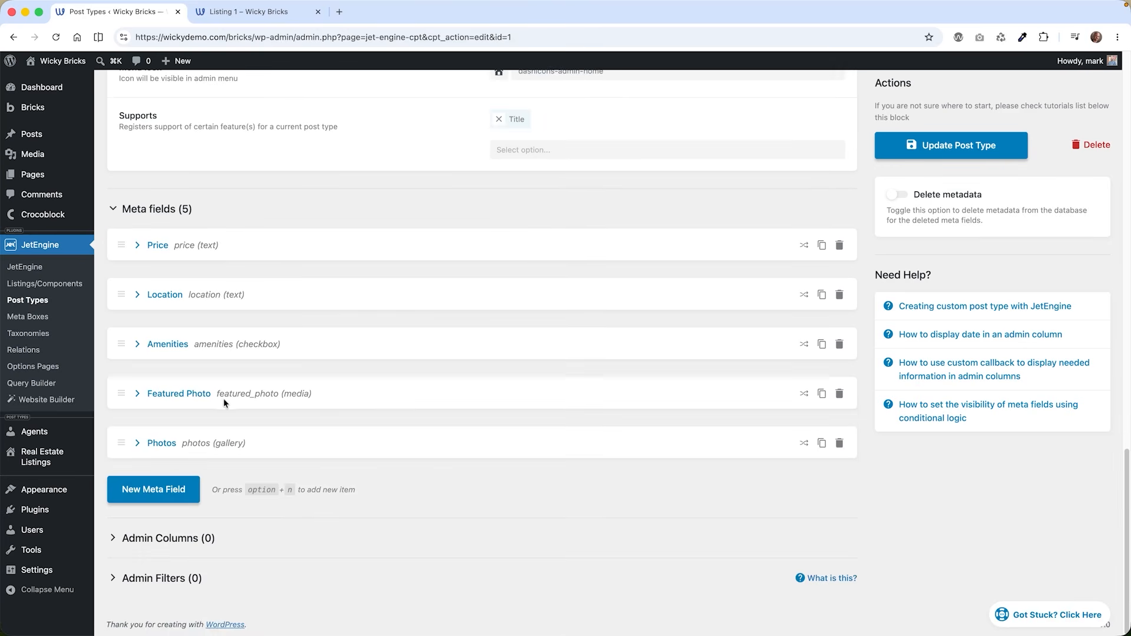
- Check the listing images on the front-end grid and review the Featured Photo meta field's field type and value format choices
{"action": "key", "text": "ctrl+Tab"}
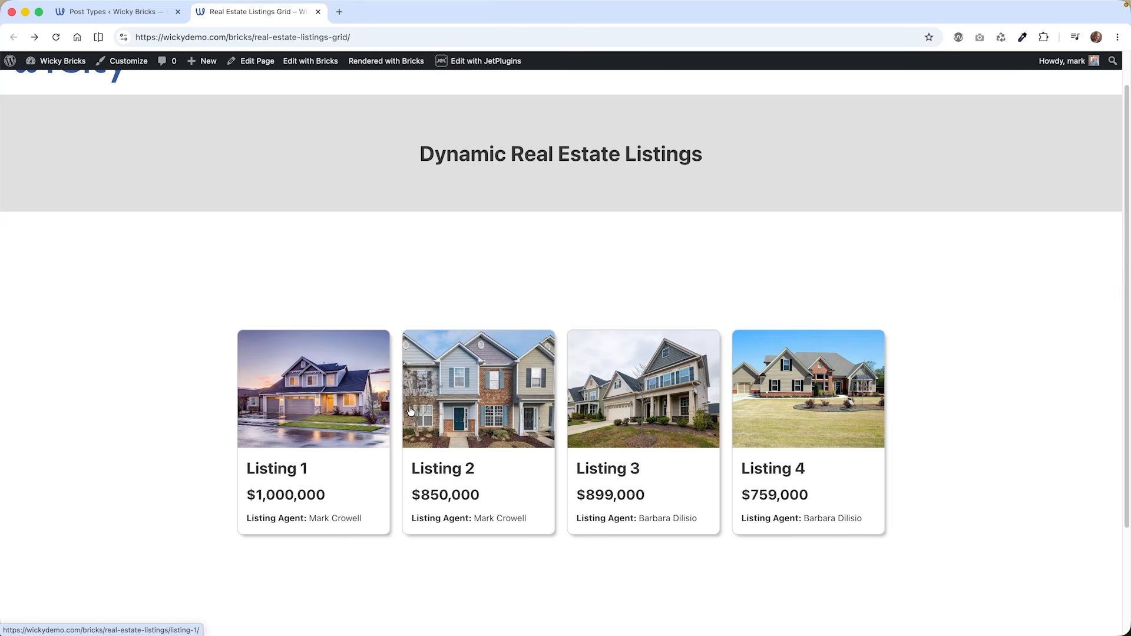
{"action": "left_click", "coordinate": [130, 21]}
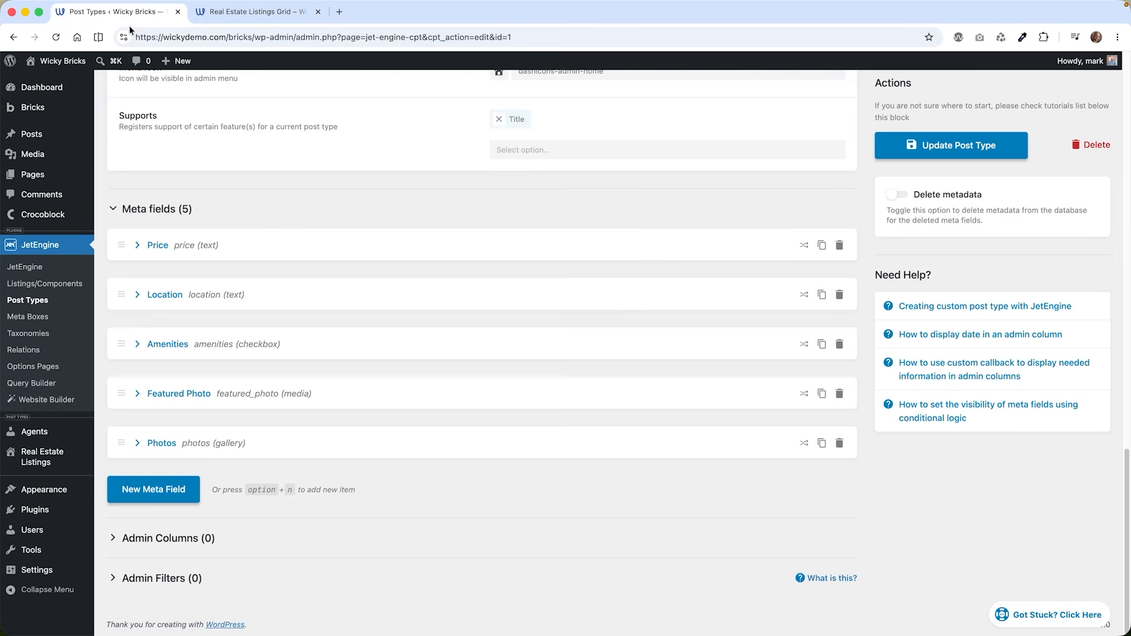
{"action": "left_click", "coordinate": [142, 392]}
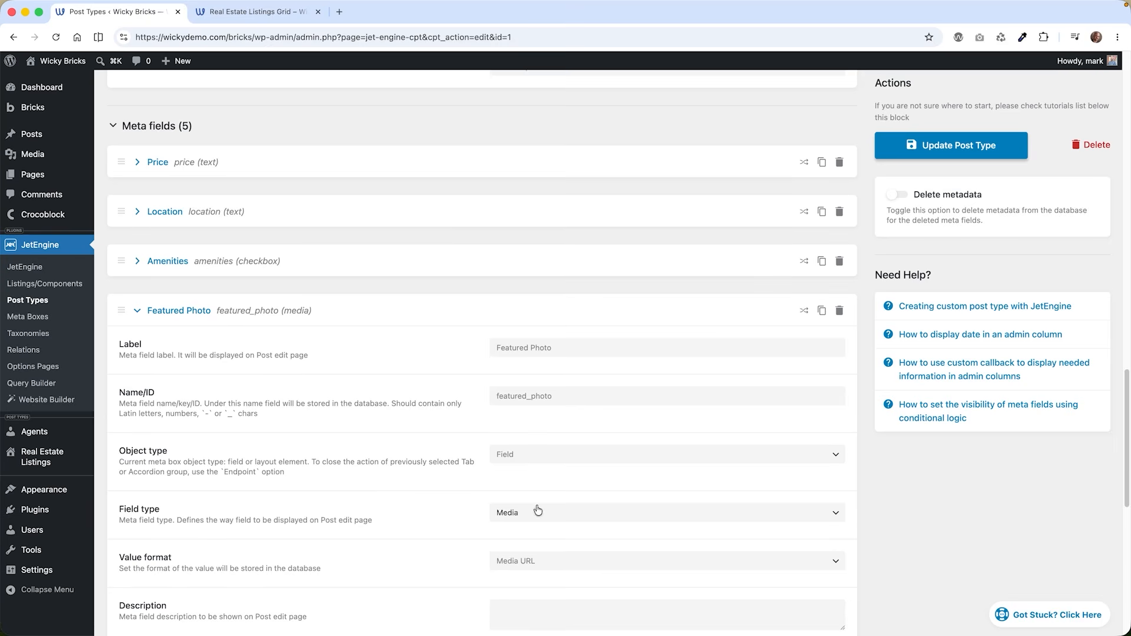
{"action": "scroll", "coordinate": [535, 507], "scroll_direction": "down", "scroll_amount": 2}
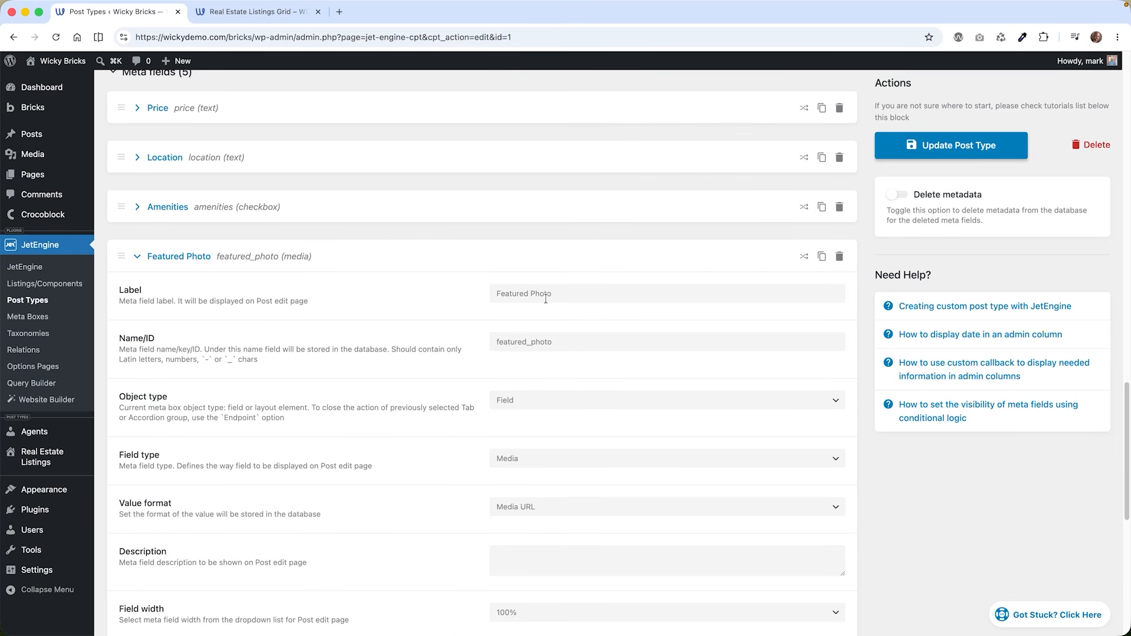
{"action": "left_click", "coordinate": [544, 459]}
{"action": "left_click", "coordinate": [998, 511]}
{"action": "scroll", "coordinate": [453, 406], "scroll_direction": "down", "scroll_amount": 7}
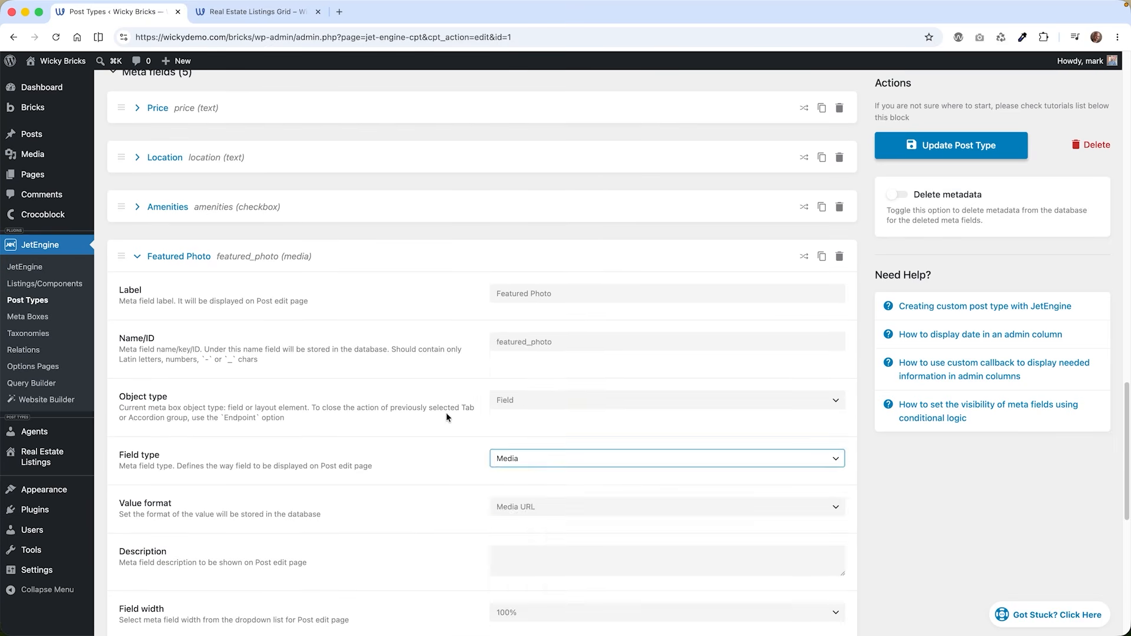
{"action": "left_click", "coordinate": [538, 303]}
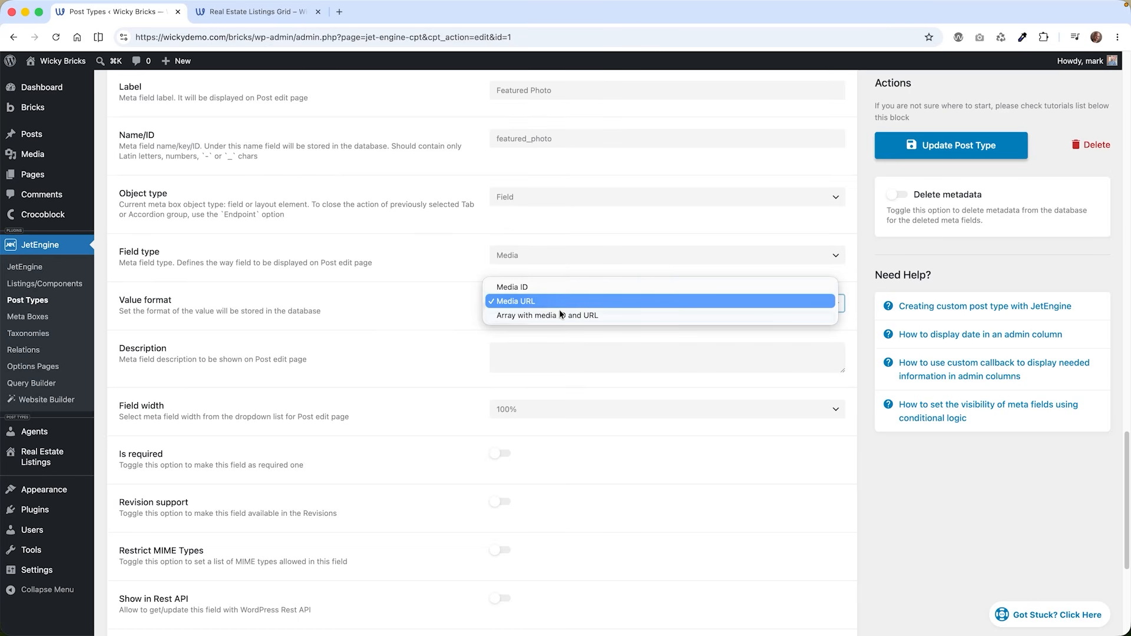
{"action": "left_click", "coordinate": [869, 501]}
{"action": "scroll", "coordinate": [489, 394], "scroll_direction": "down", "scroll_amount": 7}
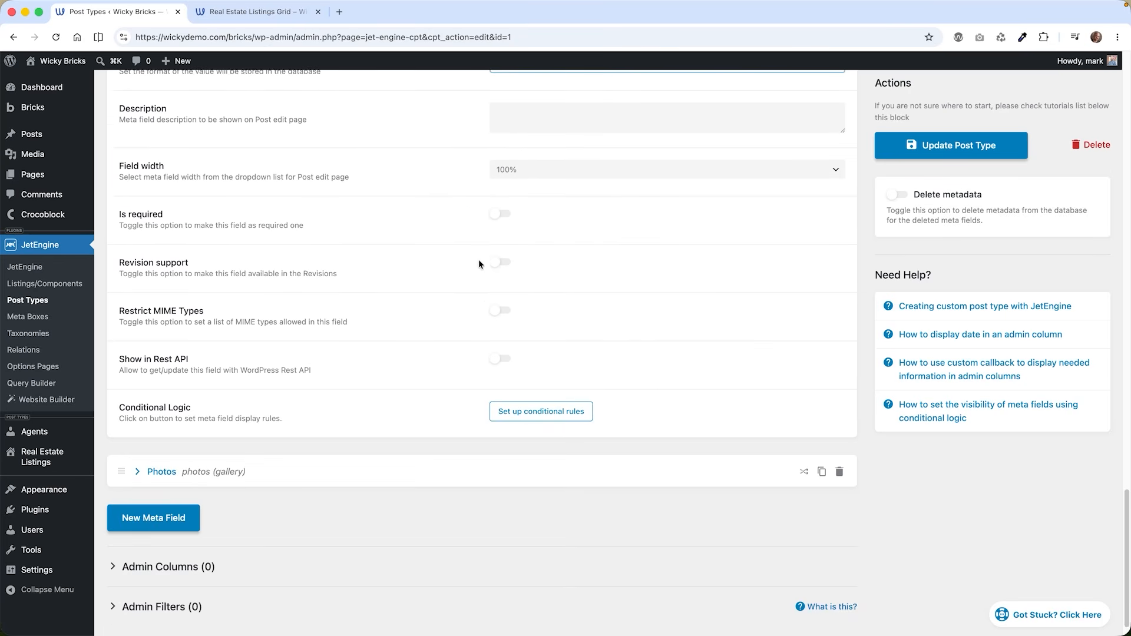
- Expand the Photos meta field and review its field type, value format and remaining options
{"action": "left_click", "coordinate": [155, 473]}
{"action": "scroll", "coordinate": [242, 438], "scroll_direction": "down", "scroll_amount": 7}
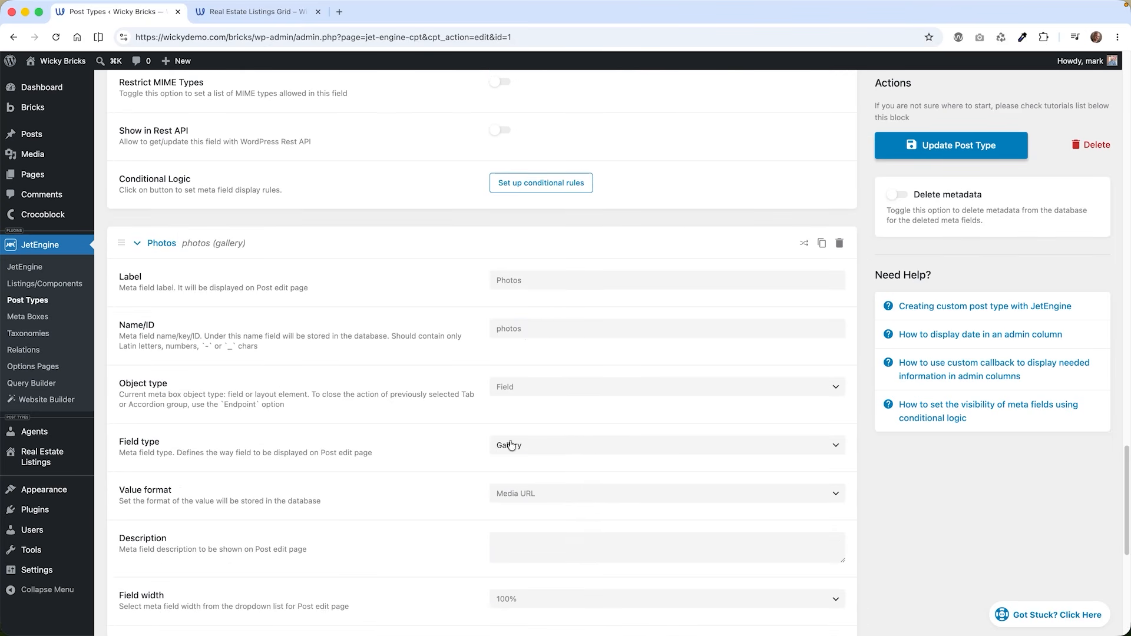
{"action": "left_click", "coordinate": [534, 445]}
{"action": "left_click", "coordinate": [526, 441]}
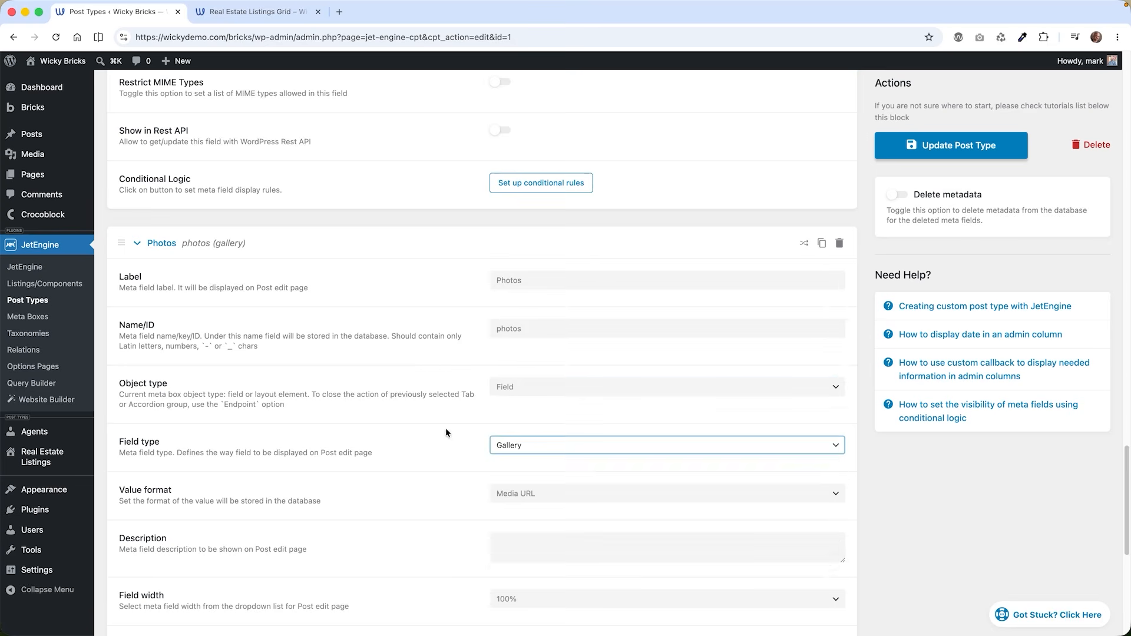
{"action": "scroll", "coordinate": [395, 424], "scroll_direction": "down", "scroll_amount": 5}
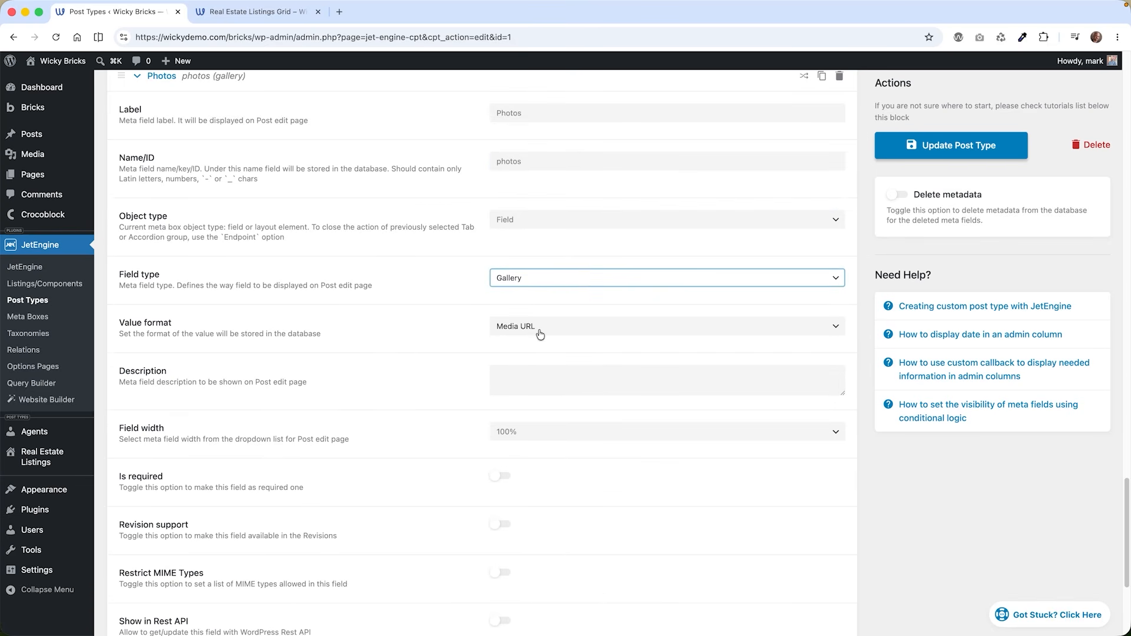
{"action": "scroll", "coordinate": [398, 406], "scroll_direction": "down", "scroll_amount": 4}
{"action": "scroll", "coordinate": [397, 407], "scroll_direction": "down", "scroll_amount": 3}
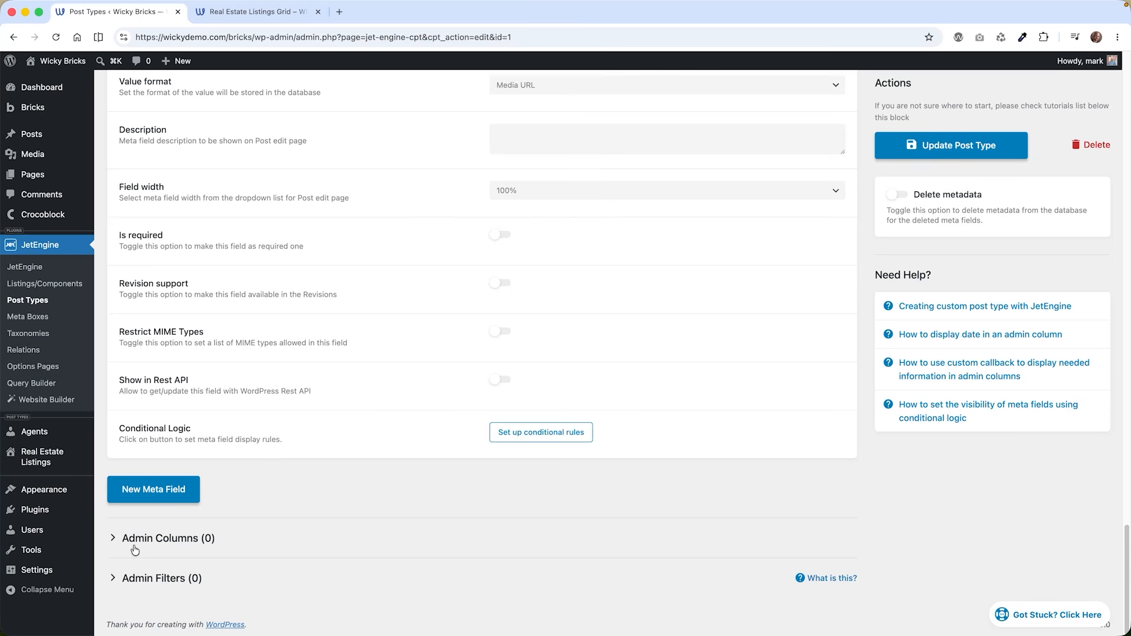
- Return to the JetEngine post types list, open the Agents post type for editing and check its name
{"action": "scroll", "coordinate": [198, 576], "scroll_direction": "up", "scroll_amount": 20}
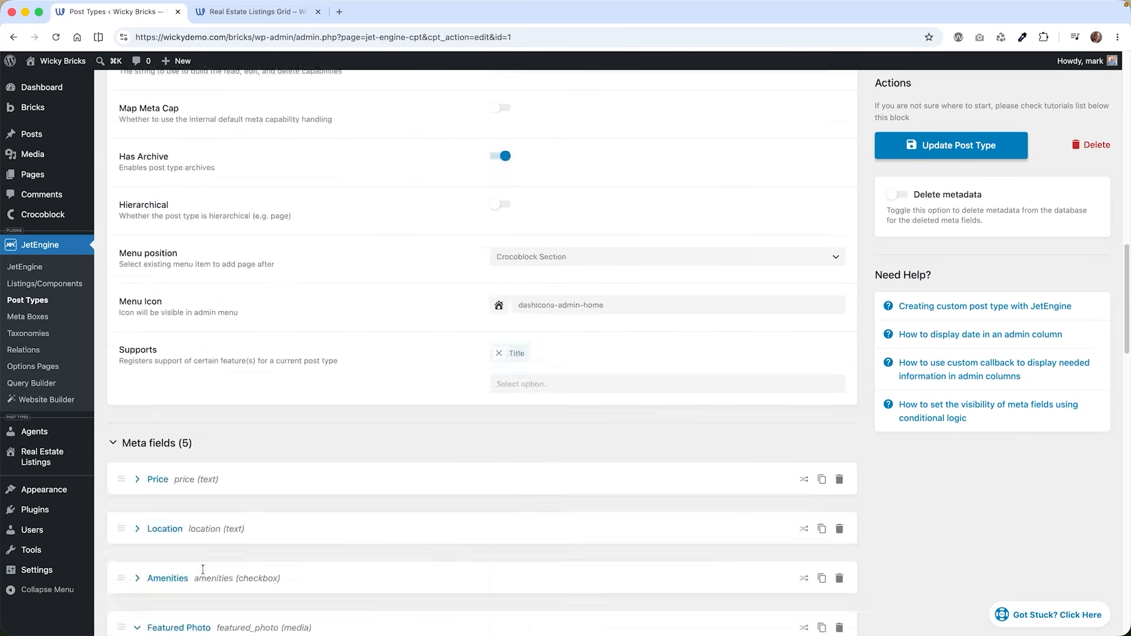
{"action": "scroll", "coordinate": [648, 370], "scroll_direction": "up", "scroll_amount": 20}
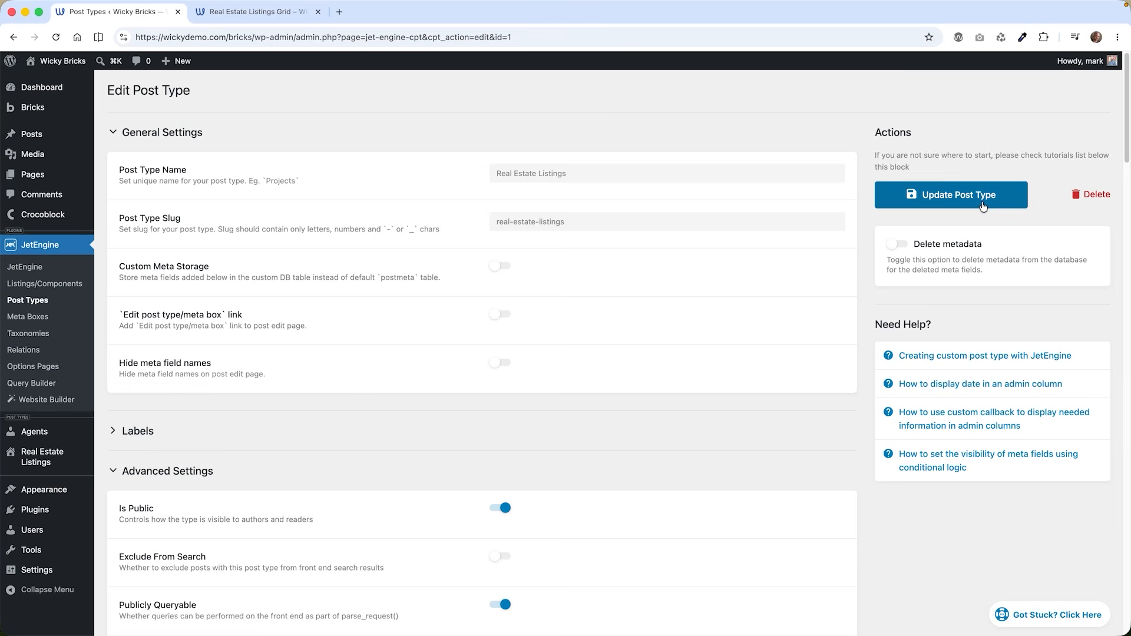
{"action": "mouse_move", "coordinate": [65, 439]}
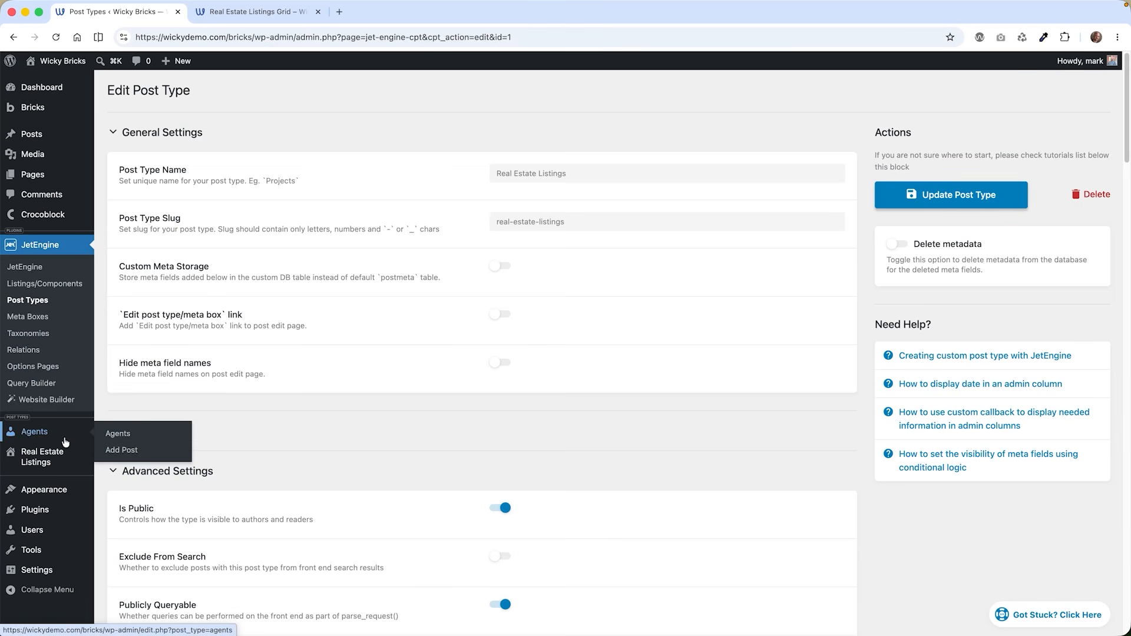
{"action": "left_click", "coordinate": [37, 301]}
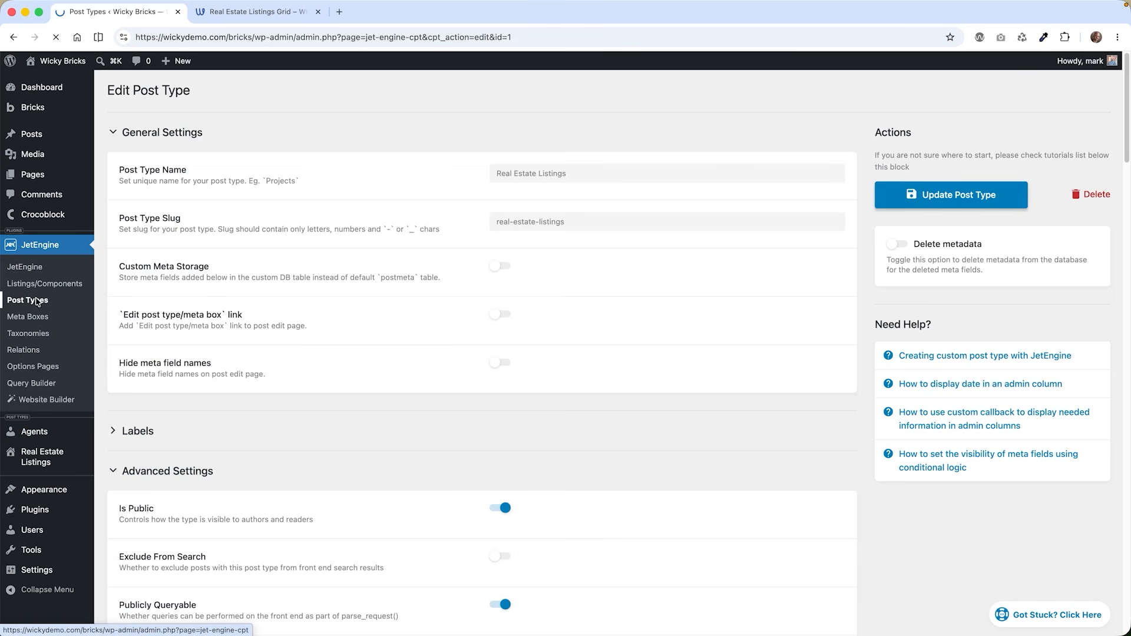
{"action": "left_click", "coordinate": [134, 156]}
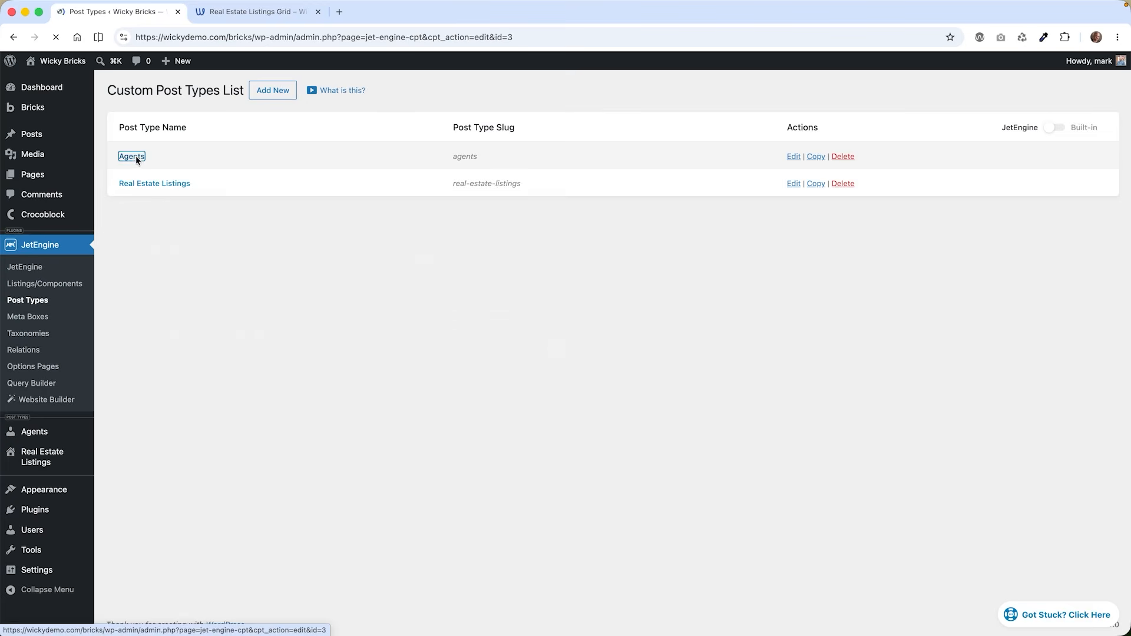
{"action": "left_click", "coordinate": [532, 175]}
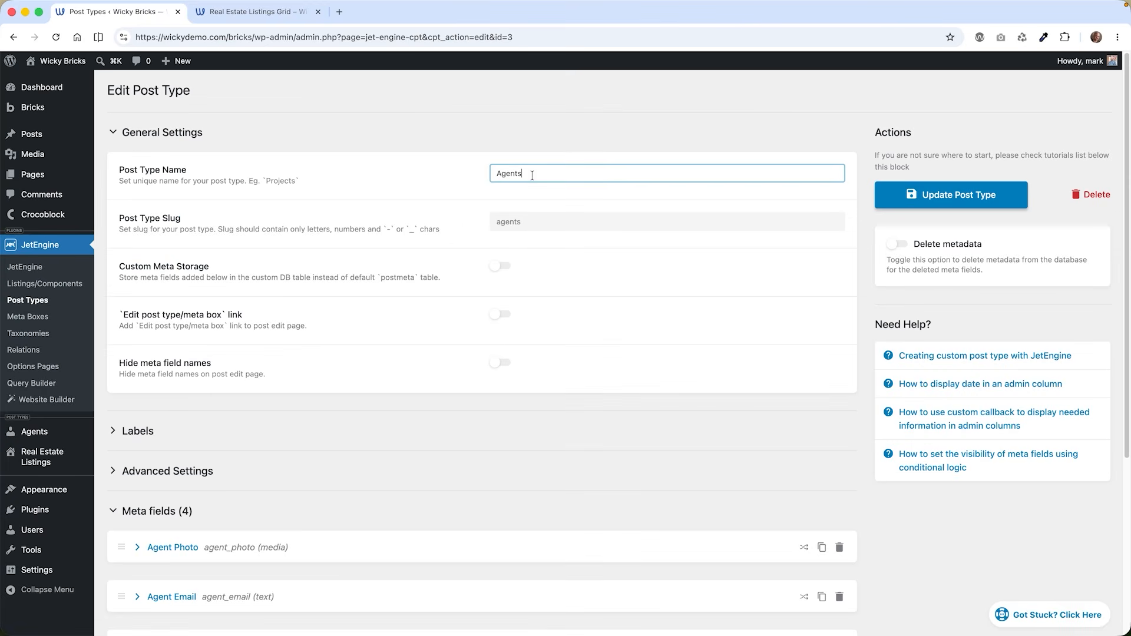
- Expand the Agents post type's Advanced Settings and review the archive, menu position, menu icon and supported features
{"action": "scroll", "coordinate": [341, 269], "scroll_direction": "down", "scroll_amount": 4}
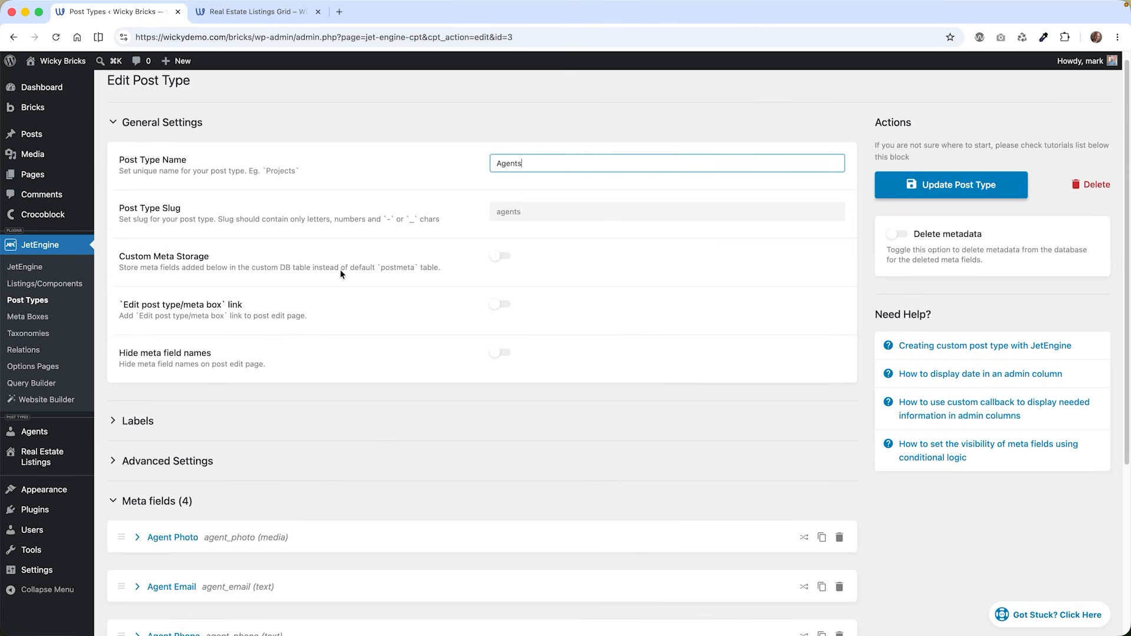
{"action": "left_click", "coordinate": [168, 366]}
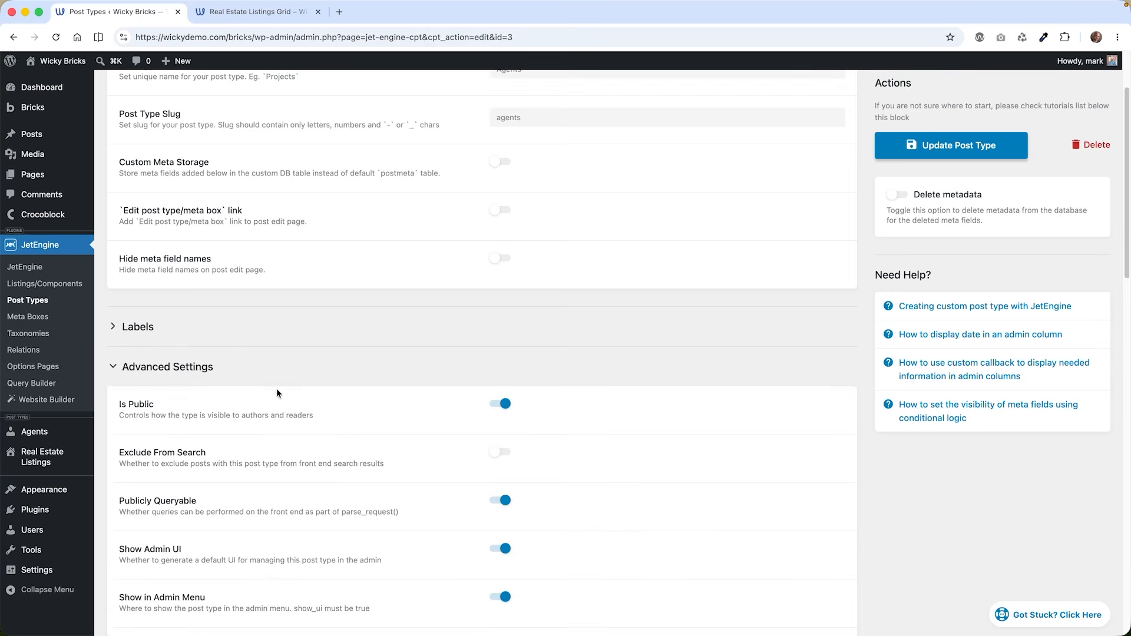
{"action": "scroll", "coordinate": [279, 389], "scroll_direction": "down", "scroll_amount": 3}
{"action": "scroll", "coordinate": [395, 425], "scroll_direction": "down", "scroll_amount": 9}
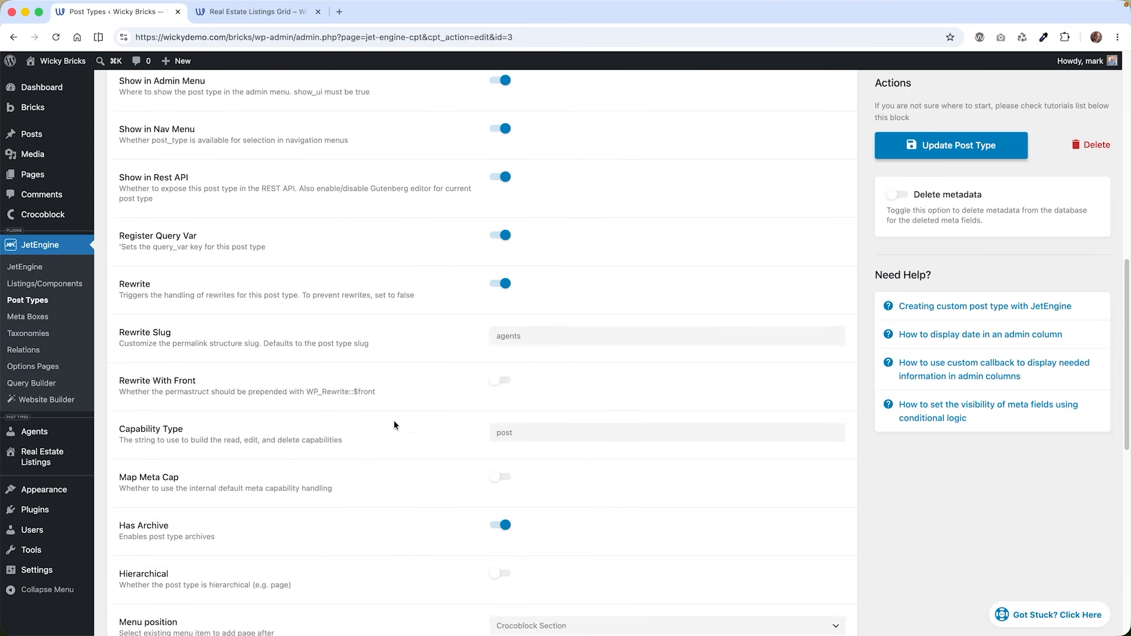
{"action": "scroll", "coordinate": [393, 422], "scroll_direction": "down", "scroll_amount": 1}
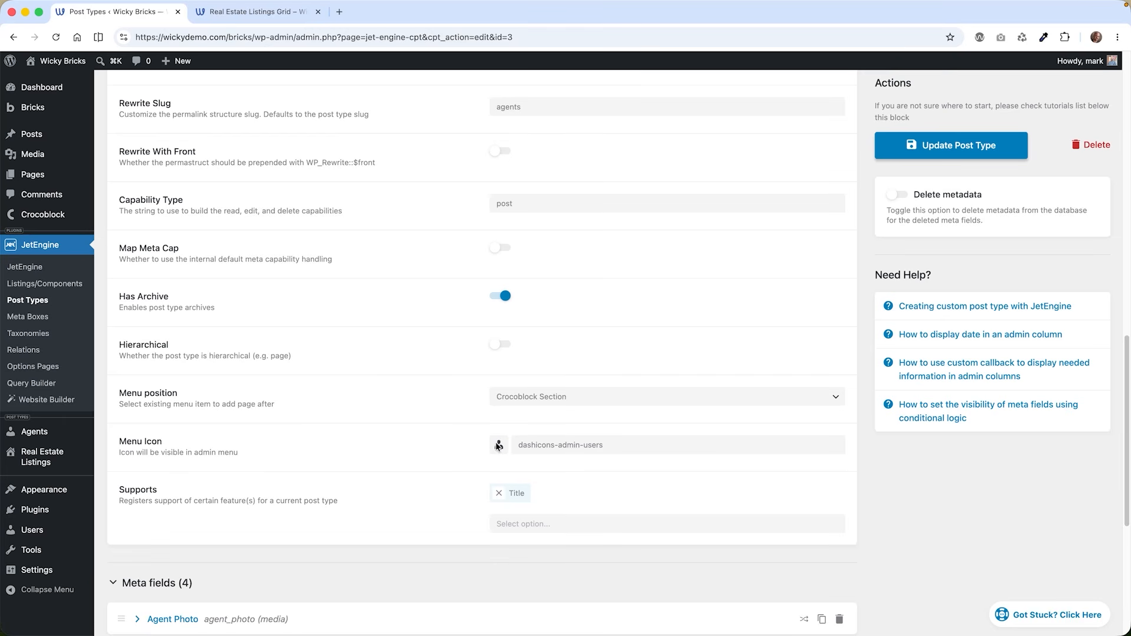
{"action": "mouse_move", "coordinate": [13, 437]}
{"action": "scroll", "coordinate": [369, 371], "scroll_direction": "down", "scroll_amount": 5}
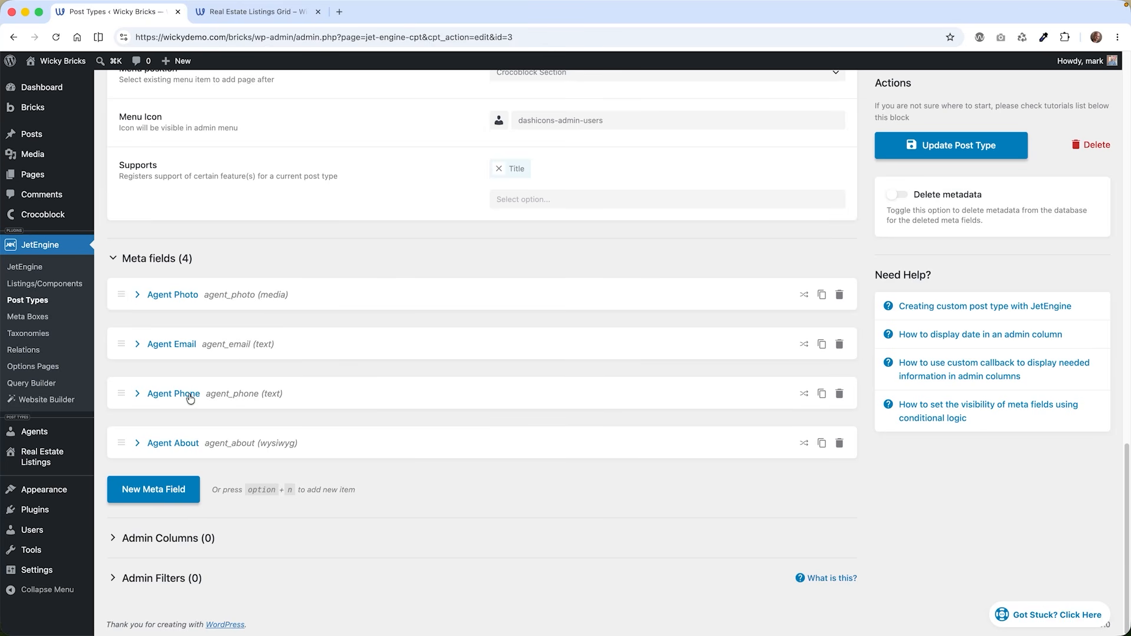
- Expand the Agent About meta field and review its field type choices and remaining options
{"action": "left_click", "coordinate": [191, 444]}
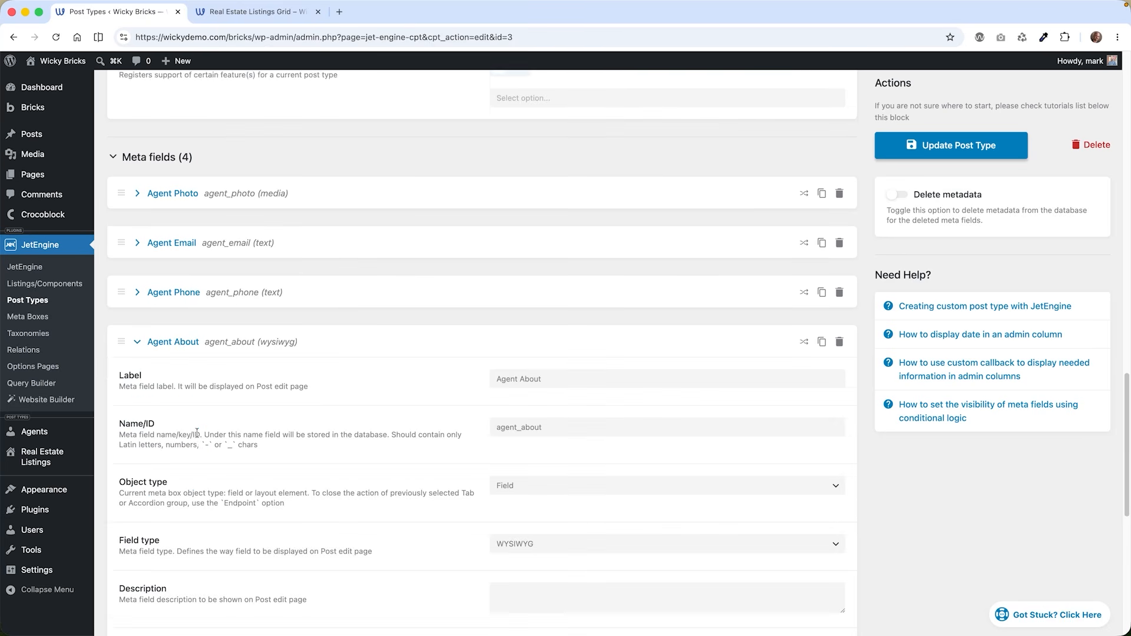
{"action": "scroll", "coordinate": [191, 444], "scroll_direction": "down", "scroll_amount": 3}
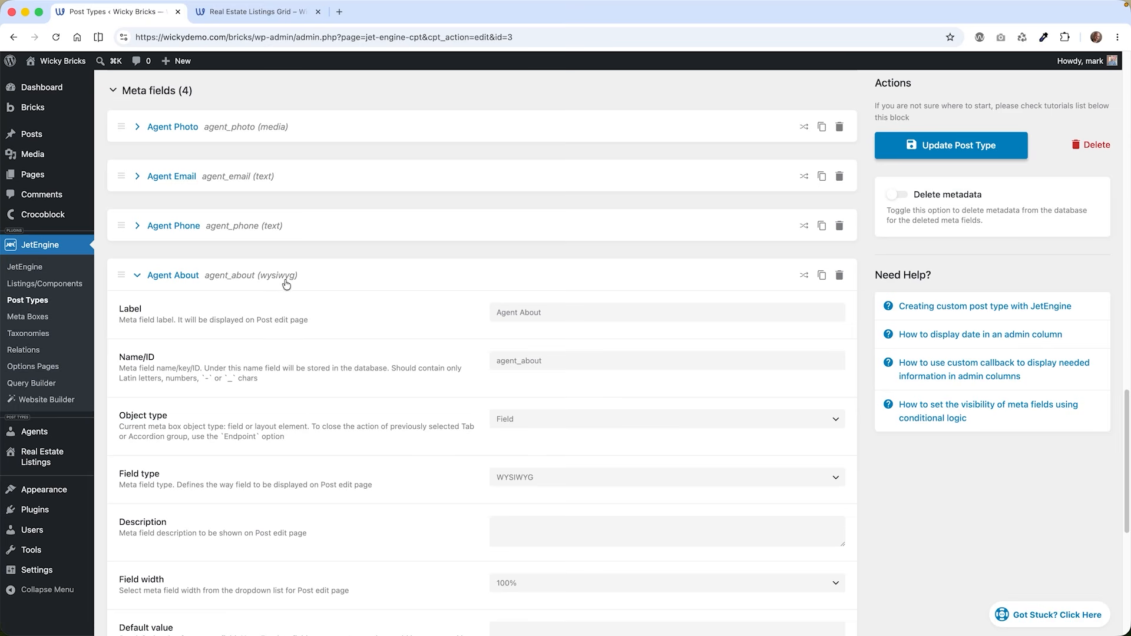
{"action": "scroll", "coordinate": [346, 340], "scroll_direction": "down", "scroll_amount": 1}
{"action": "scroll", "coordinate": [345, 340], "scroll_direction": "down", "scroll_amount": 1}
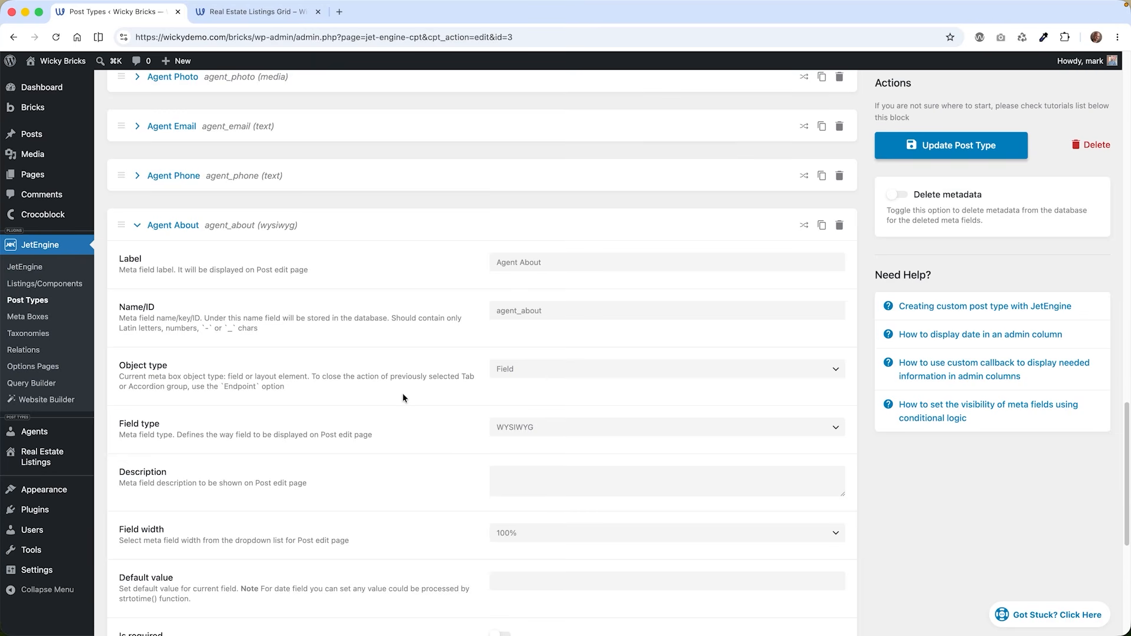
{"action": "scroll", "coordinate": [402, 394], "scroll_direction": "down", "scroll_amount": 1}
{"action": "left_click", "coordinate": [539, 389]}
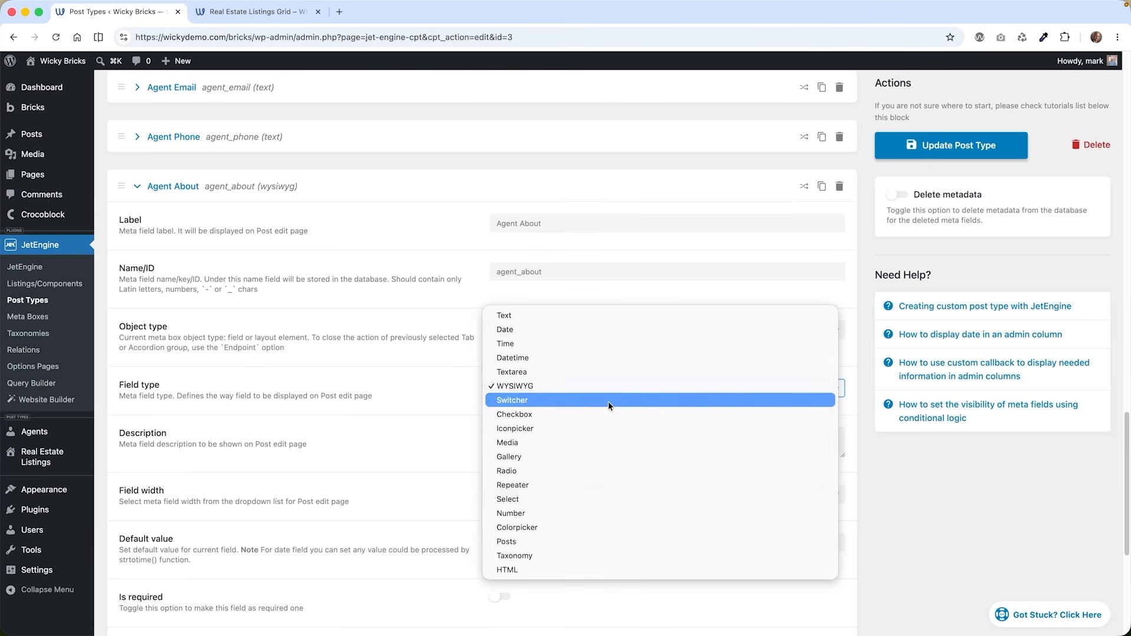
{"action": "left_click", "coordinate": [927, 472]}
{"action": "scroll", "coordinate": [364, 416], "scroll_direction": "down", "scroll_amount": 1}
{"action": "scroll", "coordinate": [362, 412], "scroll_direction": "down", "scroll_amount": 2}
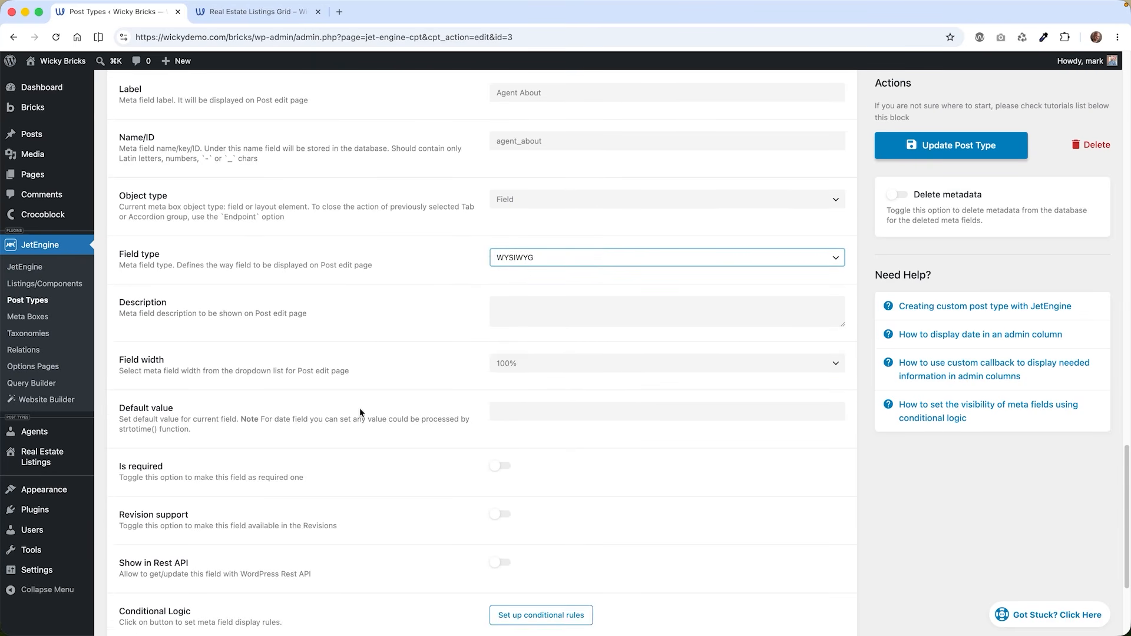
{"action": "scroll", "coordinate": [352, 401], "scroll_direction": "up", "scroll_amount": 10}
{"action": "scroll", "coordinate": [350, 402], "scroll_direction": "up", "scroll_amount": 3}
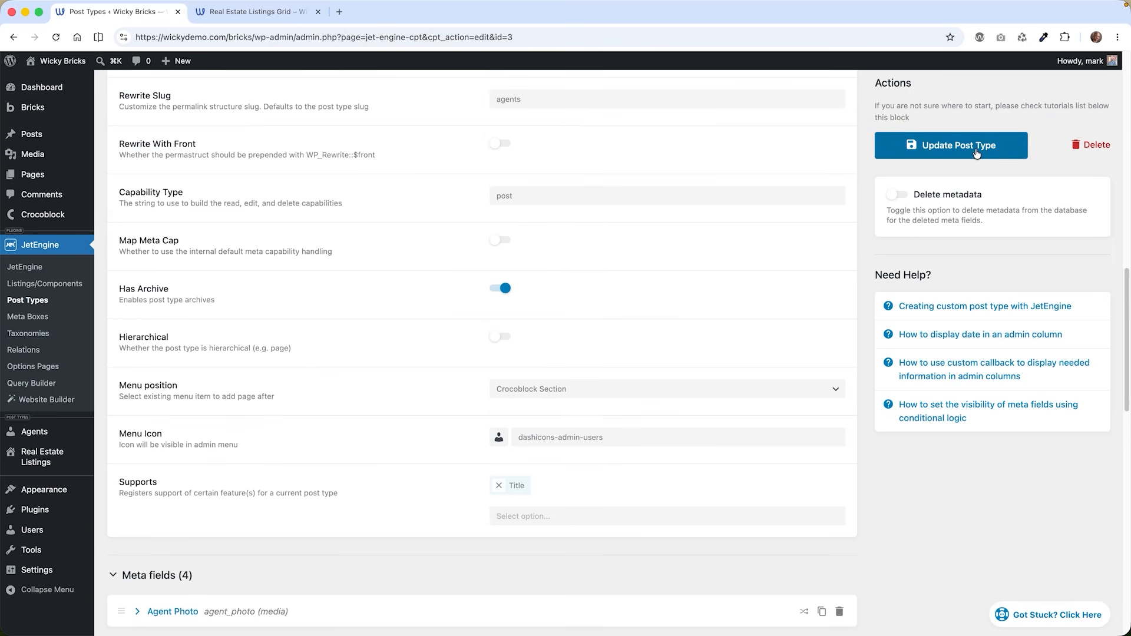
- Go to the JetEngine relations list, open the "Agent to listings" relation for editing and check its name
{"action": "left_click", "coordinate": [53, 353]}
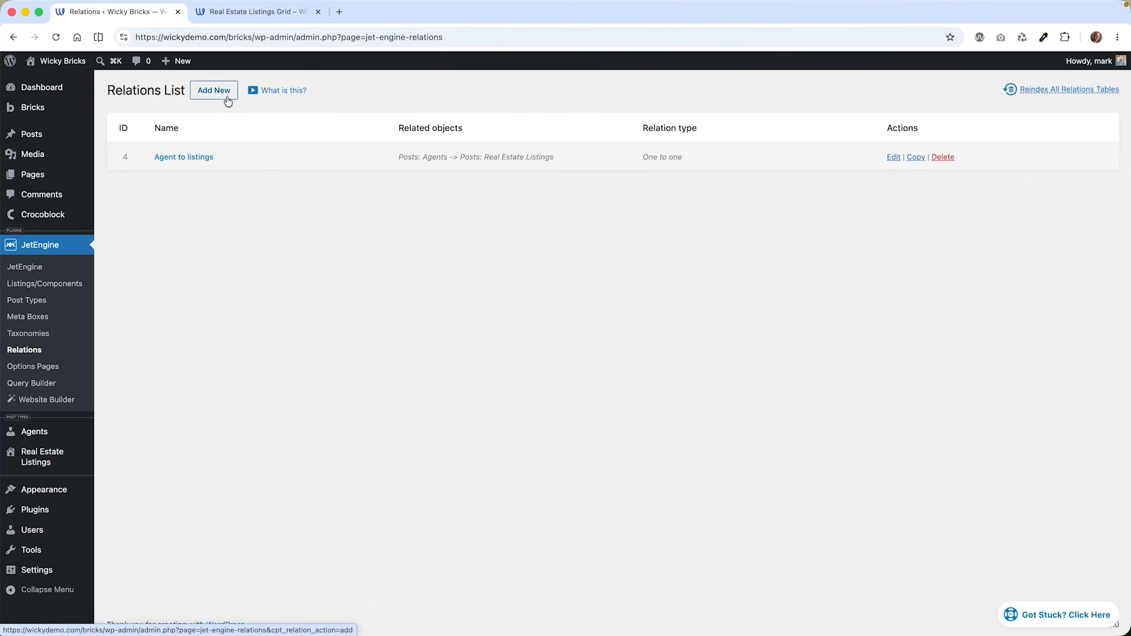
{"action": "left_click", "coordinate": [188, 157]}
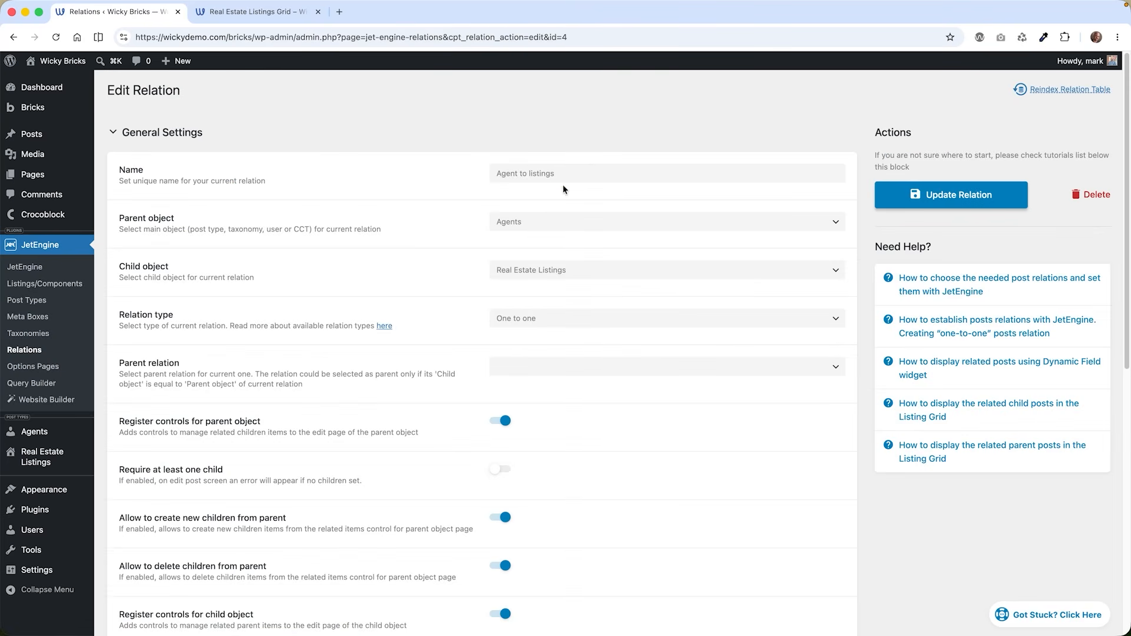
{"action": "left_click", "coordinate": [532, 177]}
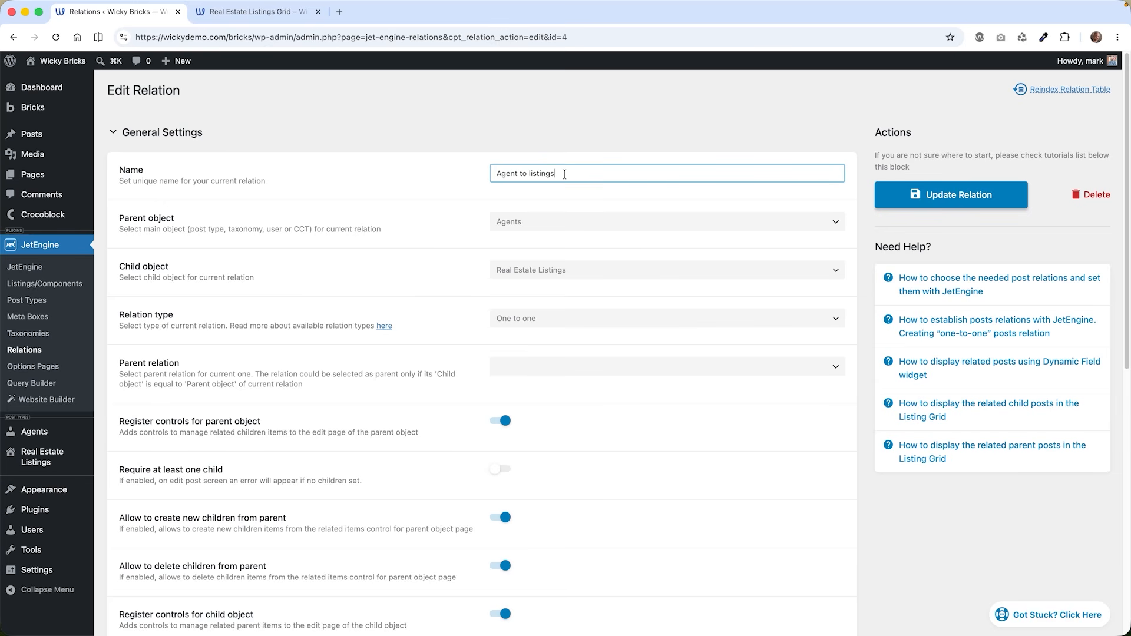
- Review the relation's parent object, child object and relation type choices, keeping Agents, Real Estate Listings and One to one
{"action": "left_click", "coordinate": [569, 226]}
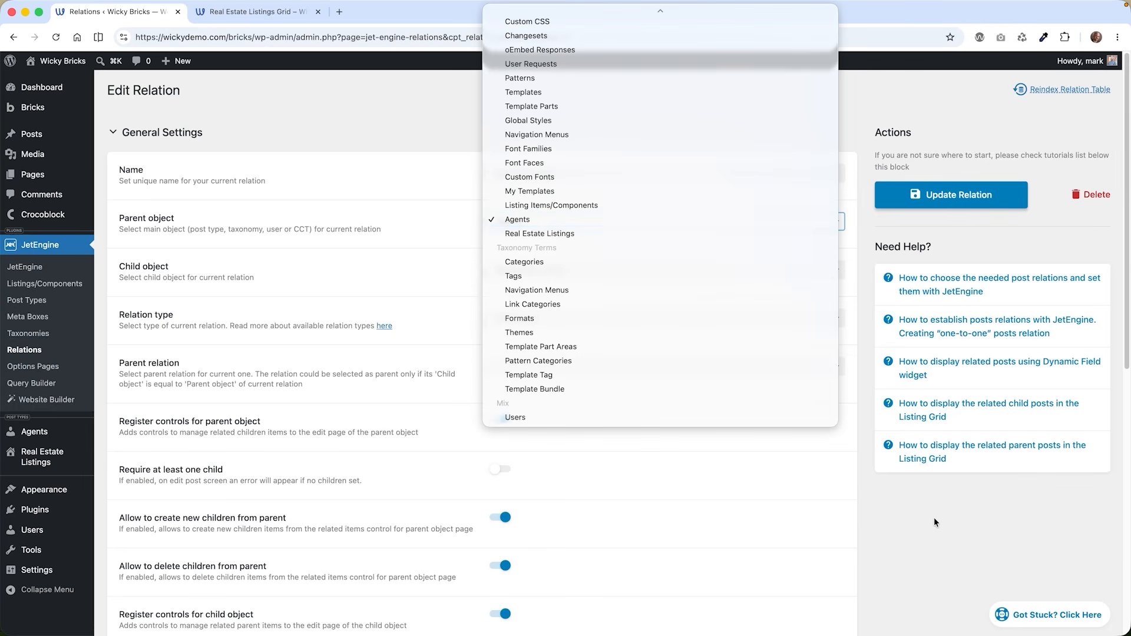
{"action": "left_click", "coordinate": [540, 220]}
{"action": "left_click", "coordinate": [526, 270]}
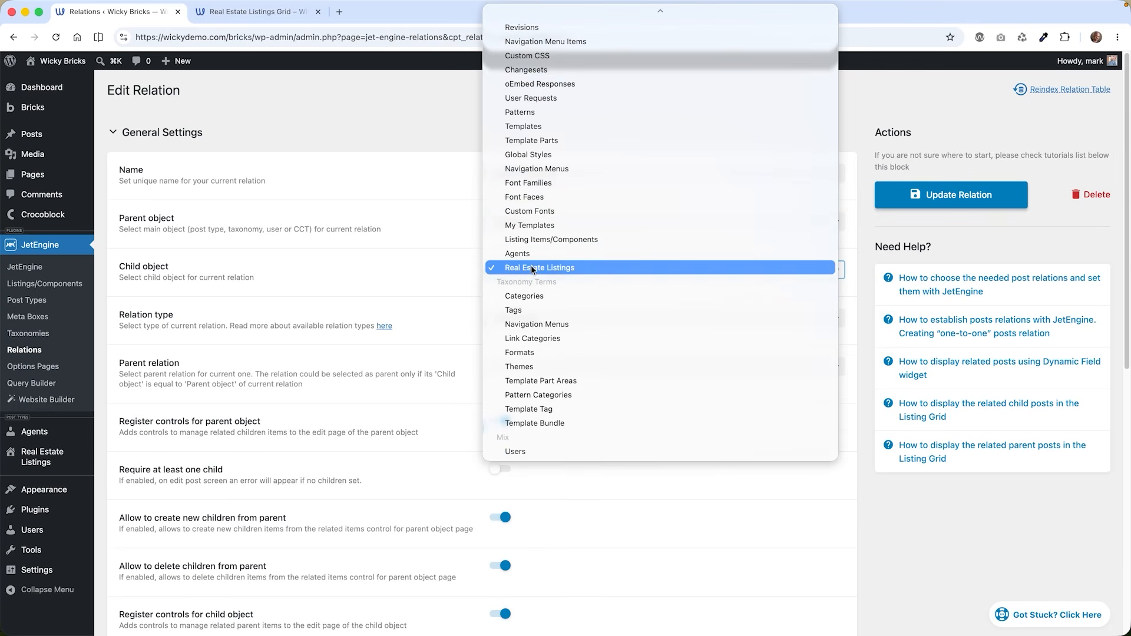
{"action": "left_click", "coordinate": [548, 268]}
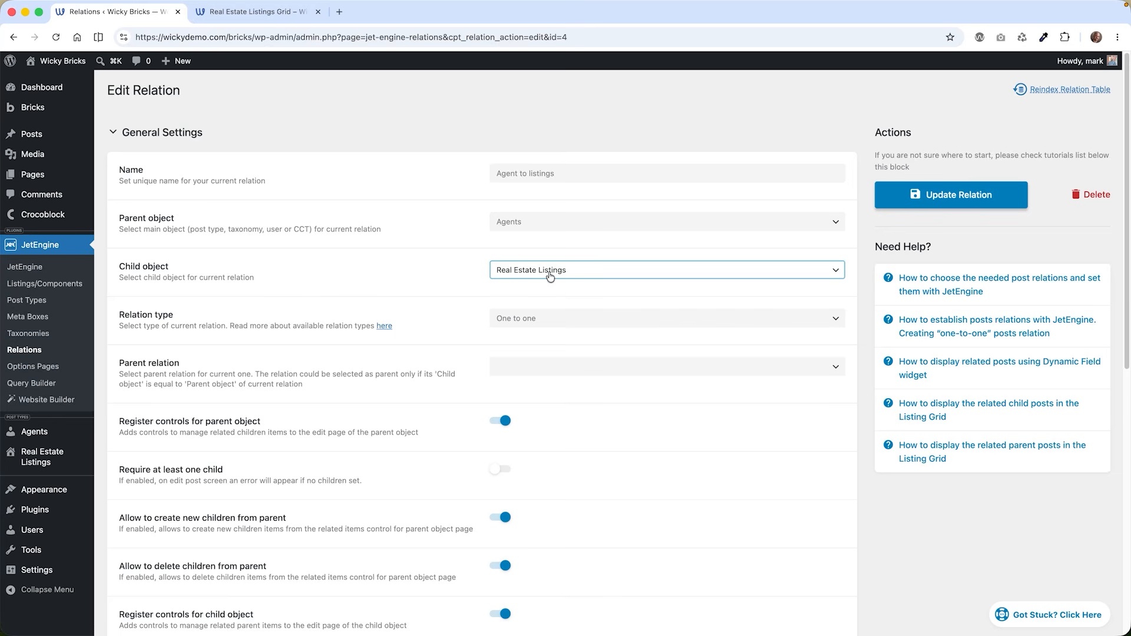
{"action": "left_click", "coordinate": [562, 326]}
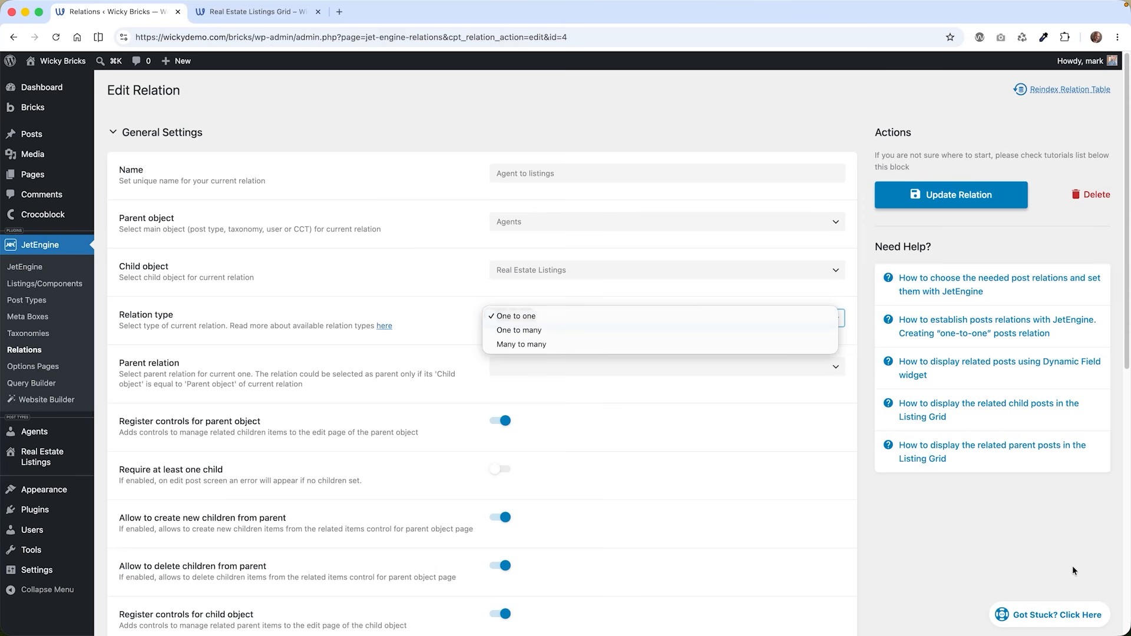
{"action": "left_click", "coordinate": [957, 558]}
- Review the relation's options for registering, requiring, creating and deleting items from the parent and child objects
{"action": "scroll", "coordinate": [957, 558], "scroll_direction": "down", "scroll_amount": 5}
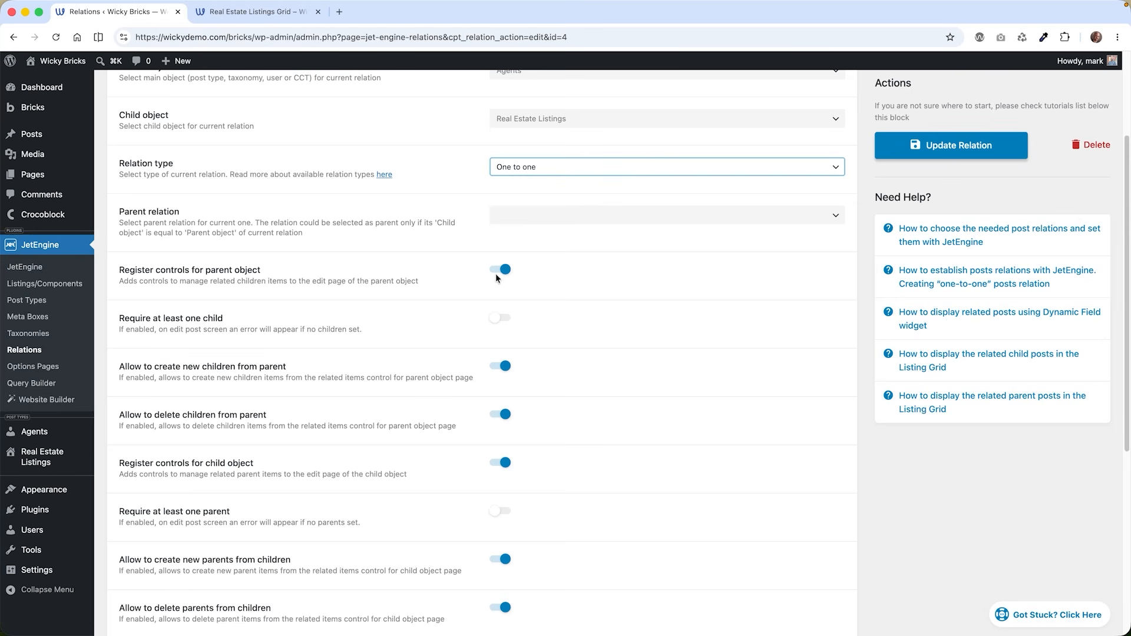
{"action": "scroll", "coordinate": [496, 273], "scroll_direction": "down", "scroll_amount": 2}
{"action": "scroll", "coordinate": [217, 292], "scroll_direction": "down", "scroll_amount": 1}
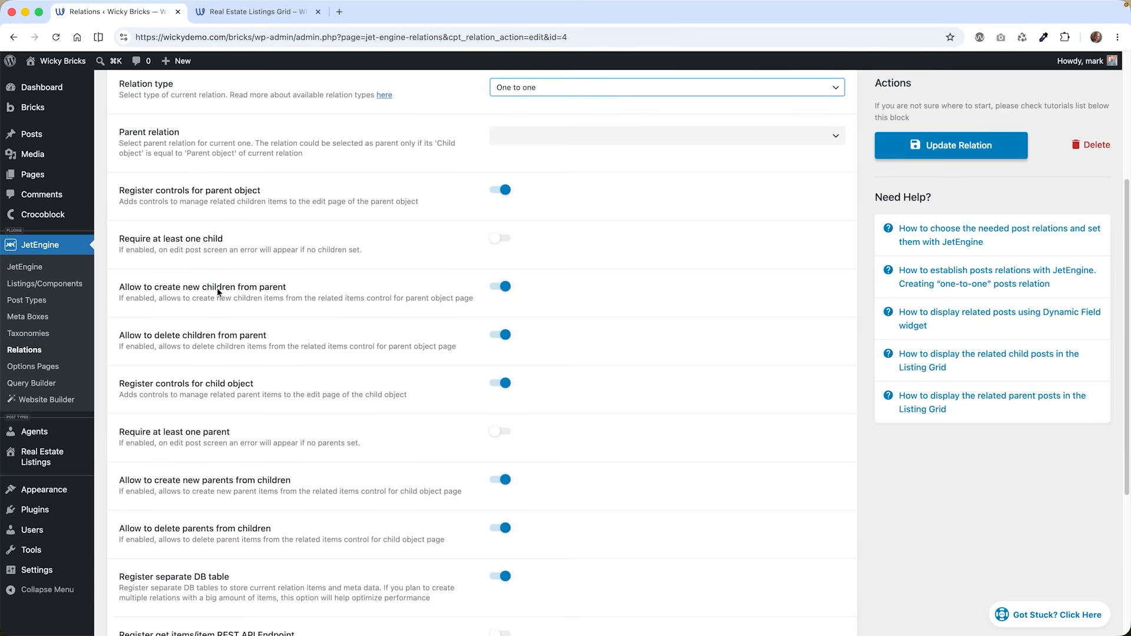
{"action": "scroll", "coordinate": [217, 289], "scroll_direction": "down", "scroll_amount": 1}
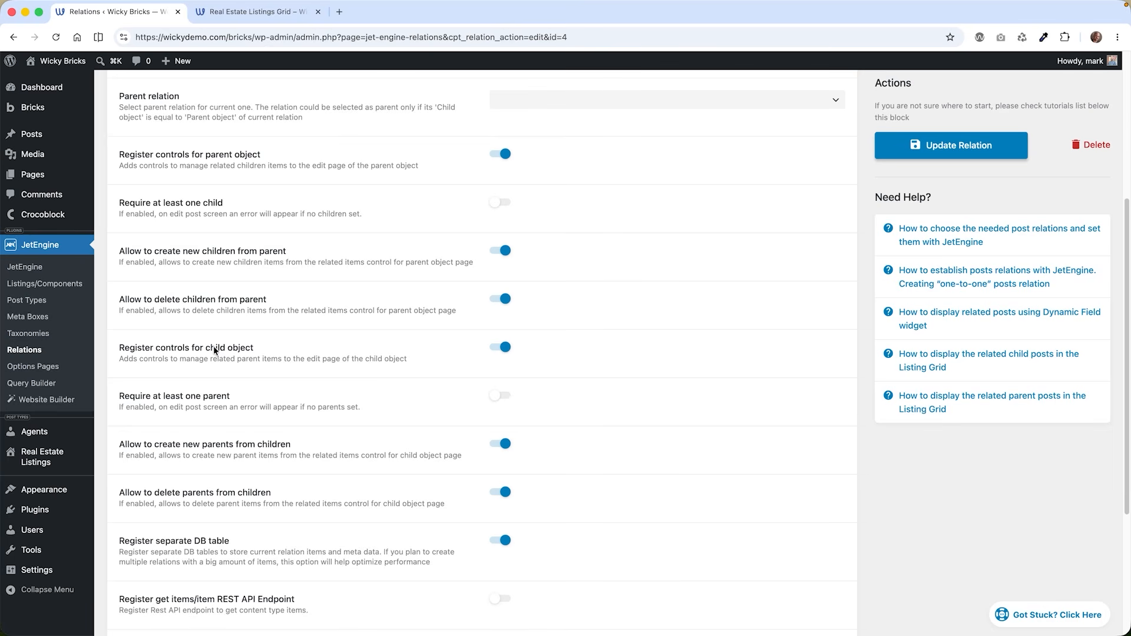
{"action": "scroll", "coordinate": [214, 350], "scroll_direction": "down", "scroll_amount": 1}
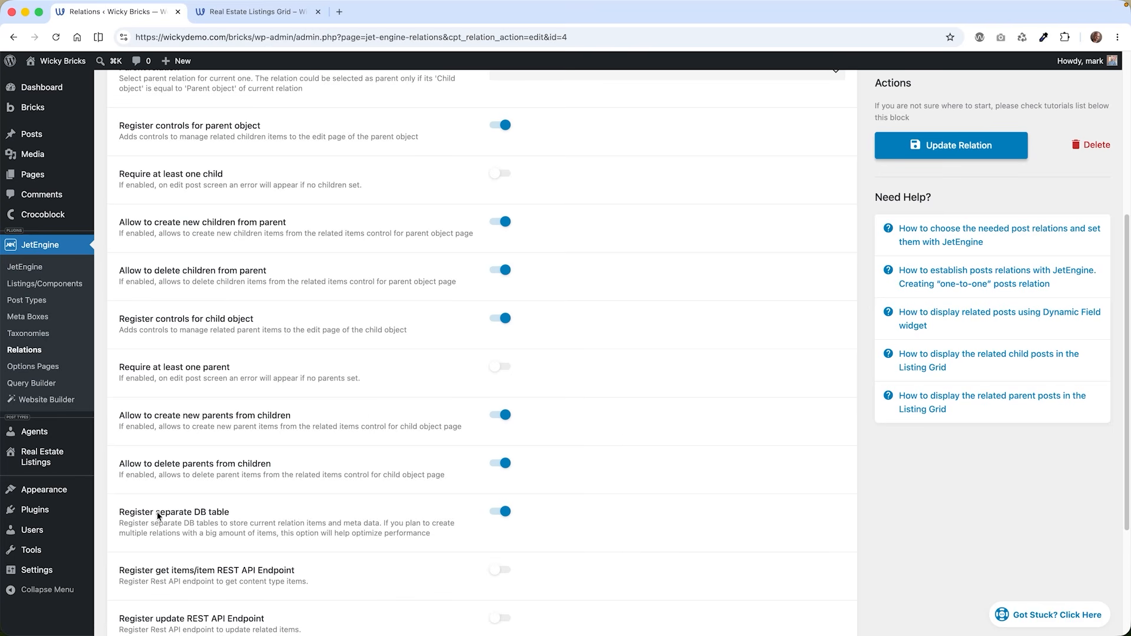
- Highlight the "Register separate DB table" setting and its description, and review the REST API endpoint options and the Labels and Meta Fields sections
{"action": "left_click_drag", "start_coordinate": [159, 513], "coordinate": [256, 534]}
{"action": "scroll", "coordinate": [267, 514], "scroll_direction": "down", "scroll_amount": 1}
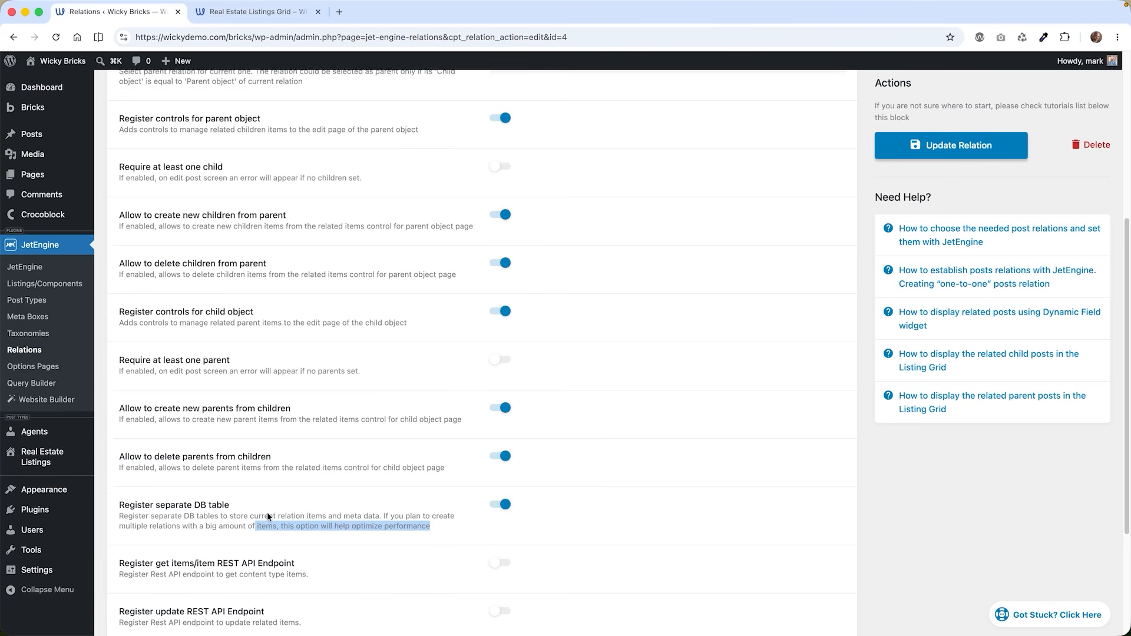
{"action": "left_click", "coordinate": [350, 503]}
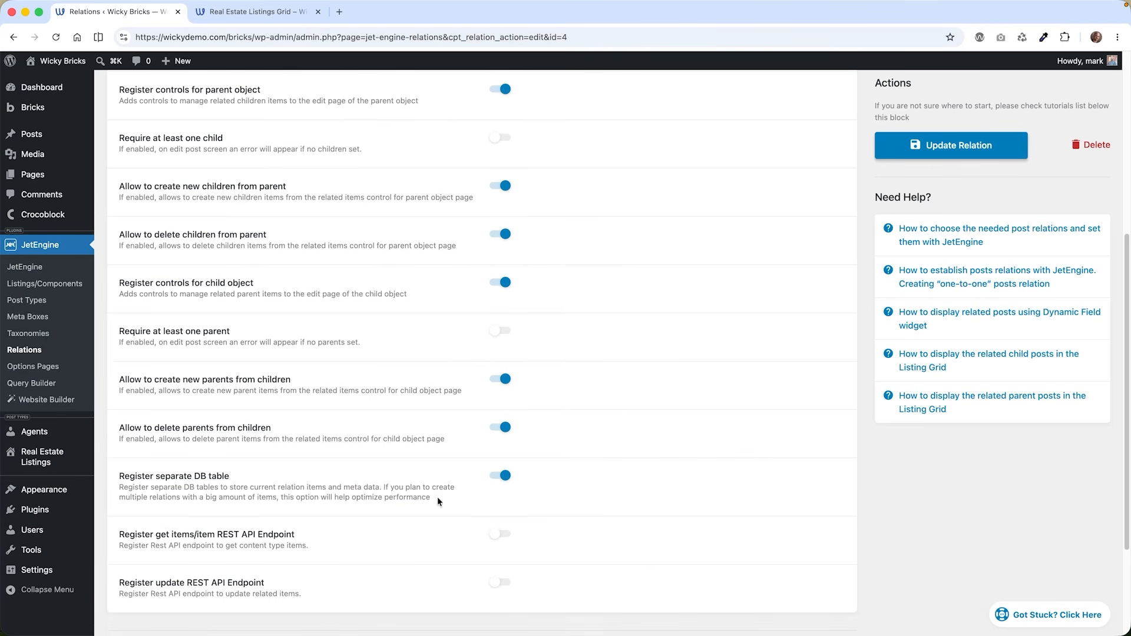
{"action": "left_click_drag", "start_coordinate": [440, 502], "coordinate": [144, 498]}
{"action": "left_click", "coordinate": [156, 477]}
{"action": "left_click_drag", "start_coordinate": [232, 479], "coordinate": [112, 476]}
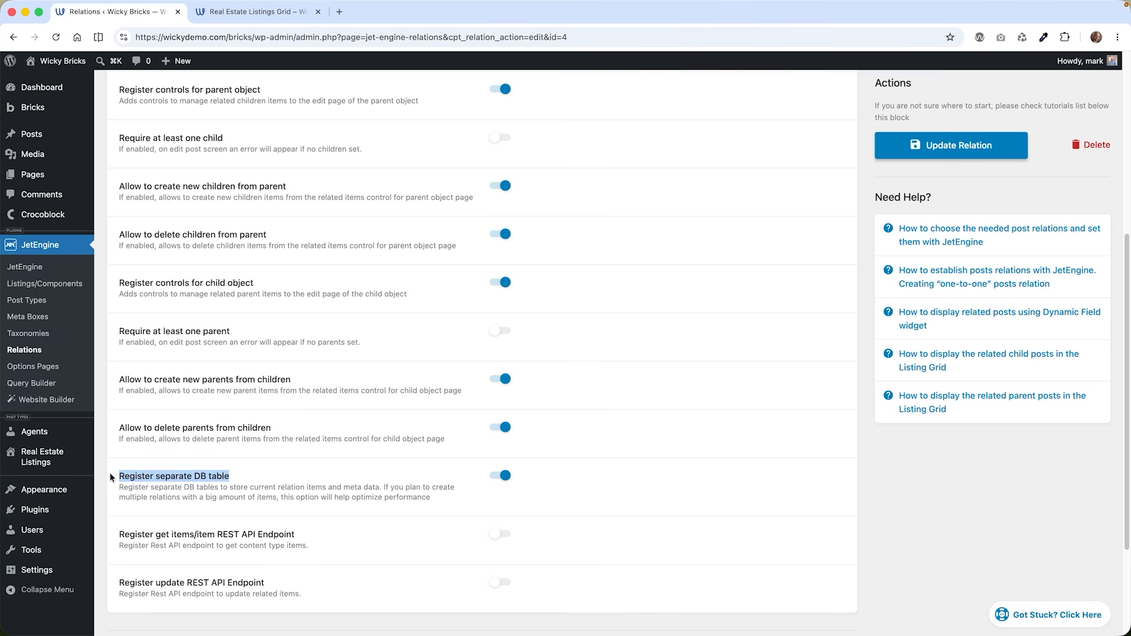
{"action": "scroll", "coordinate": [260, 485], "scroll_direction": "down", "scroll_amount": 1}
{"action": "scroll", "coordinate": [260, 484], "scroll_direction": "down", "scroll_amount": 3}
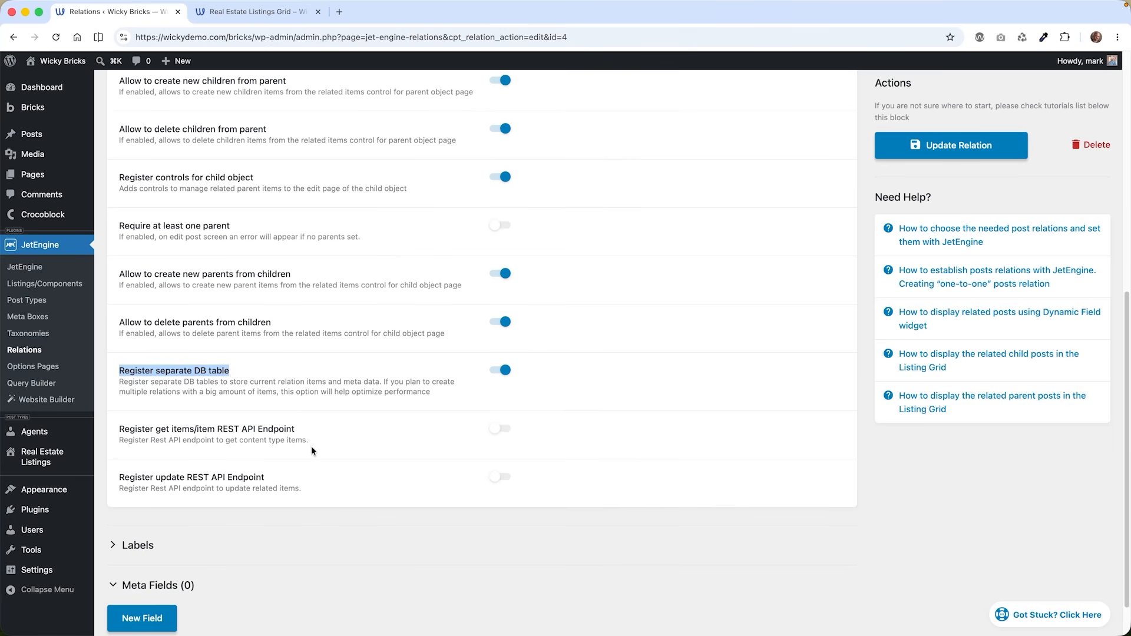
{"action": "scroll", "coordinate": [311, 447], "scroll_direction": "down", "scroll_amount": 2}
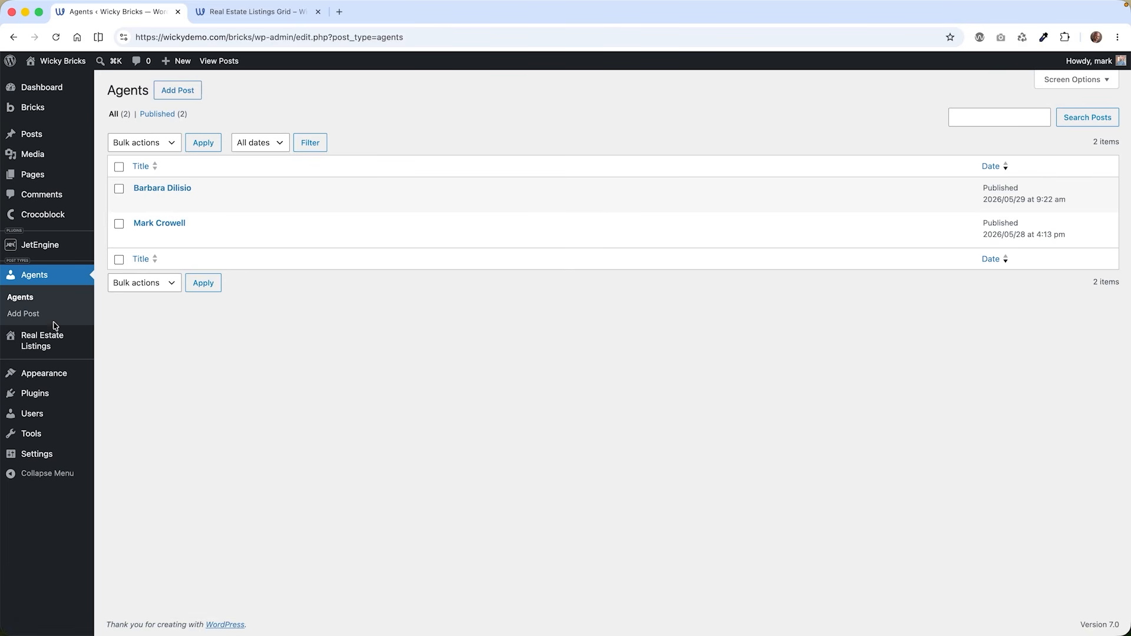
- Open the second agent in the Agents list for editing and review the title, photo, email, phone and about fields
{"action": "left_click", "coordinate": [167, 224]}
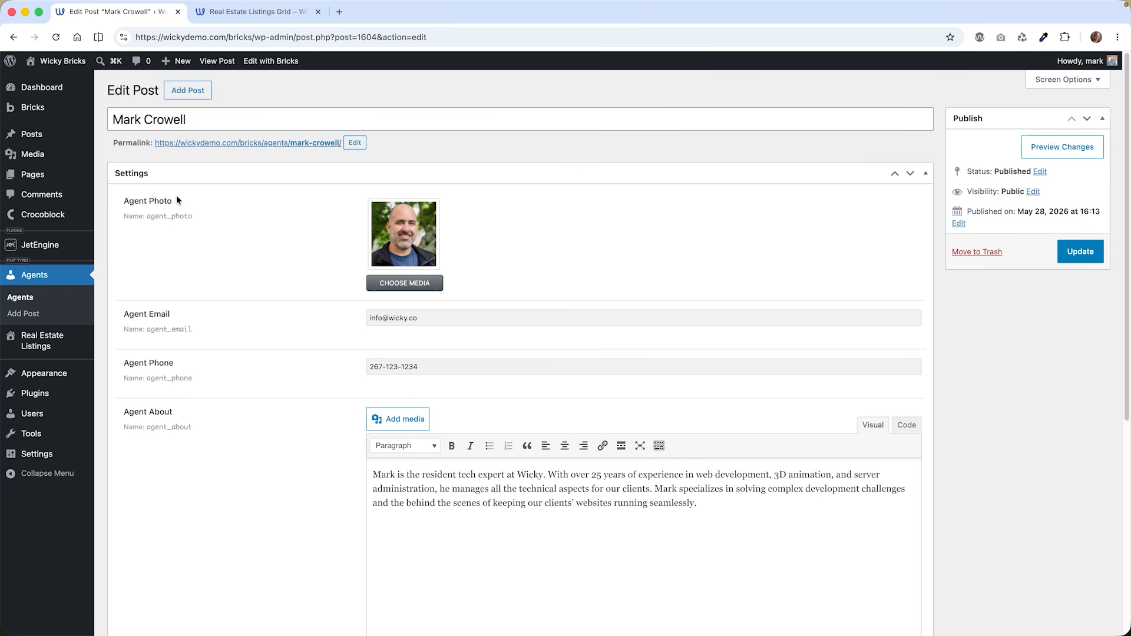
{"action": "left_click_drag", "start_coordinate": [196, 119], "coordinate": [110, 121]}
{"action": "left_click", "coordinate": [288, 242]}
{"action": "scroll", "coordinate": [285, 240], "scroll_direction": "down", "scroll_amount": 1}
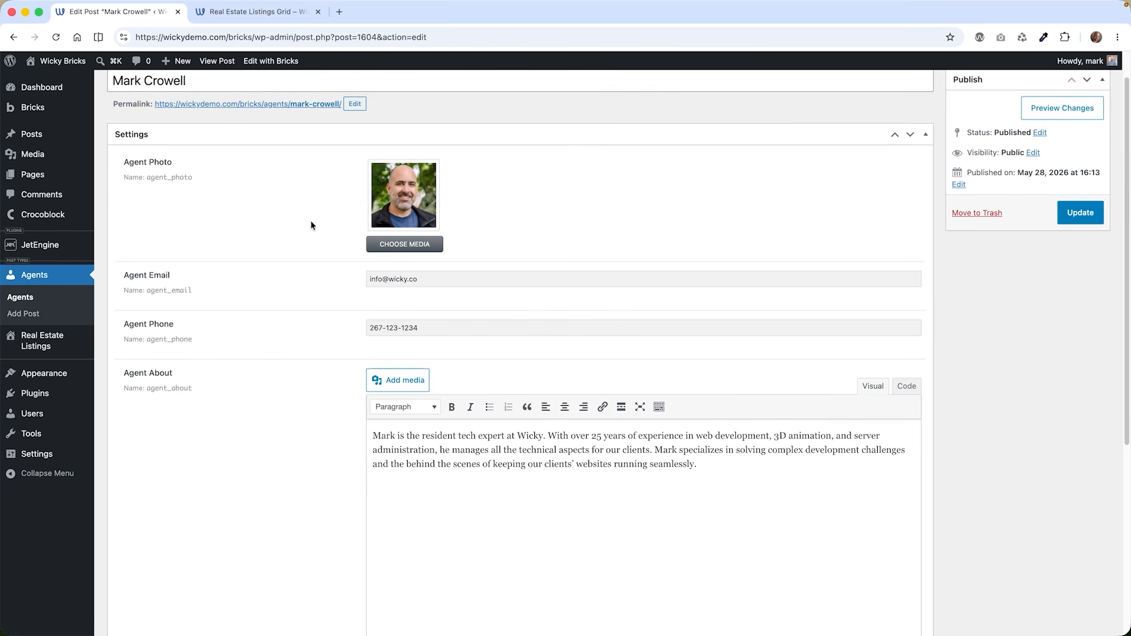
{"action": "scroll", "coordinate": [300, 235], "scroll_direction": "down", "scroll_amount": 1}
{"action": "scroll", "coordinate": [232, 313], "scroll_direction": "down", "scroll_amount": 2}
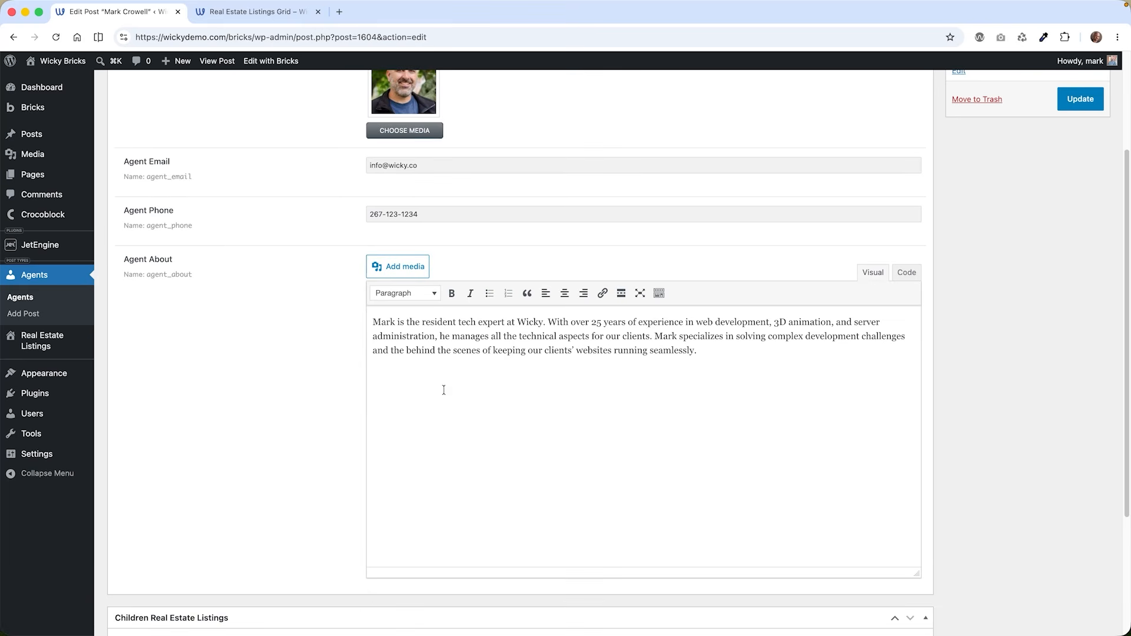
- Review the agent's Children Real Estate Listings section and open the Real Estate Listings post list
{"action": "scroll", "coordinate": [316, 384], "scroll_direction": "down", "scroll_amount": 1}
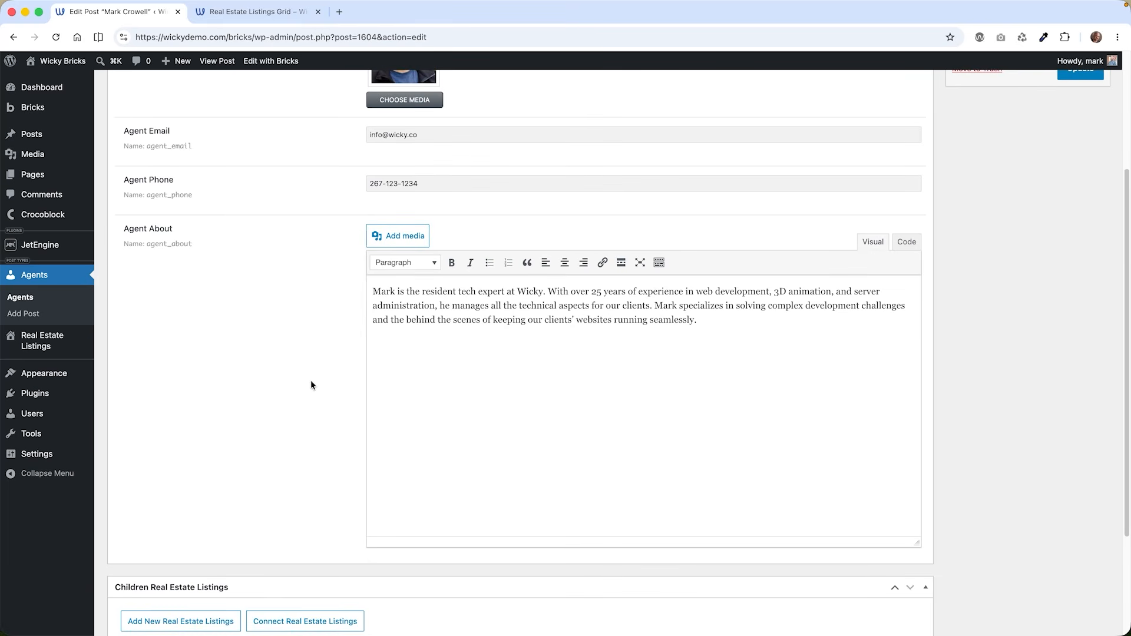
{"action": "scroll", "coordinate": [310, 380], "scroll_direction": "down", "scroll_amount": 5}
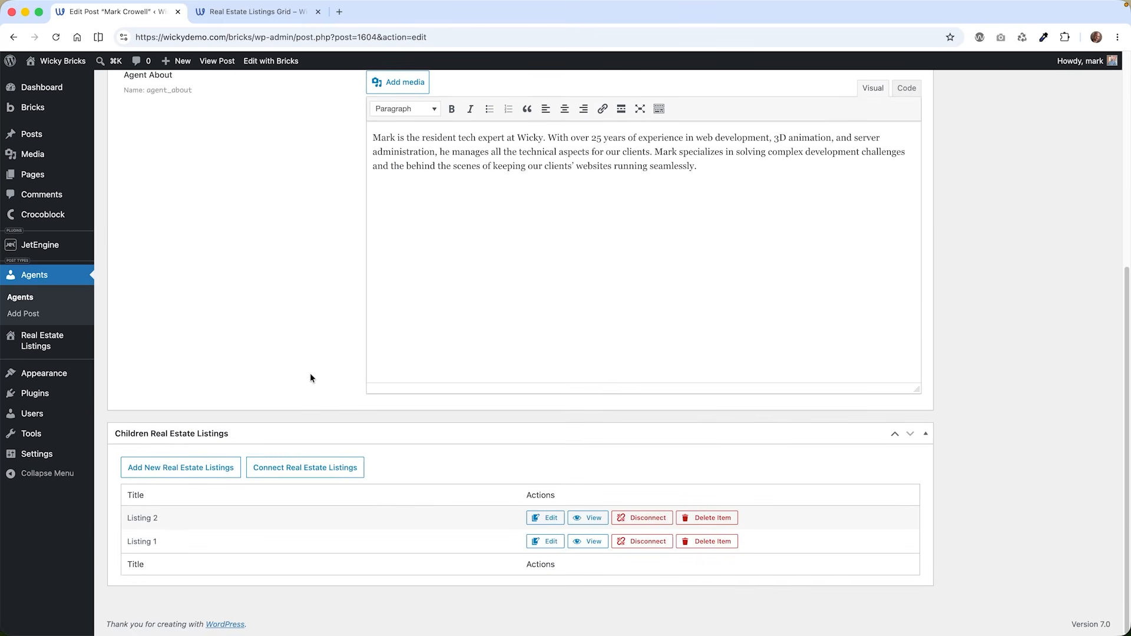
{"action": "scroll", "coordinate": [310, 378], "scroll_direction": "up", "scroll_amount": 1}
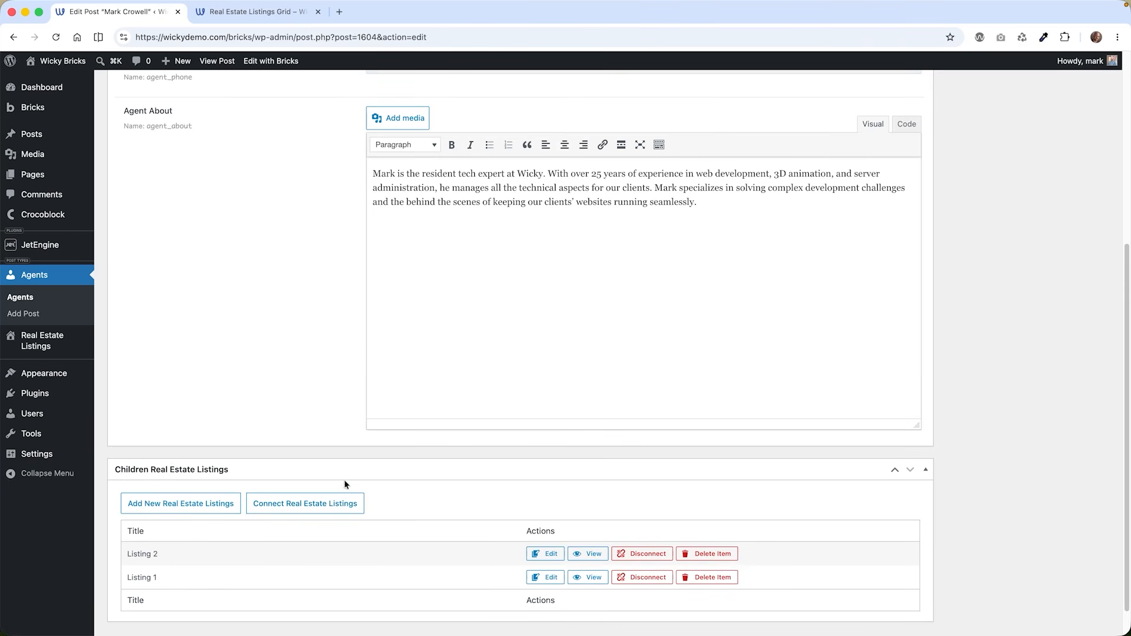
{"action": "scroll", "coordinate": [344, 484], "scroll_direction": "up", "scroll_amount": 10}
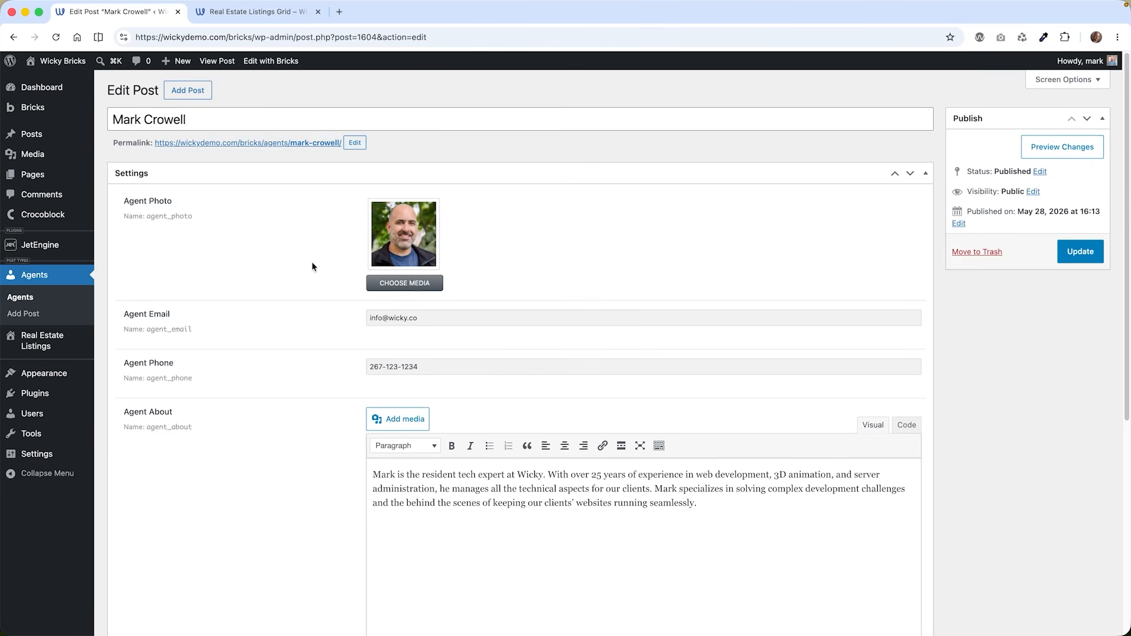
{"action": "left_click", "coordinate": [58, 346]}
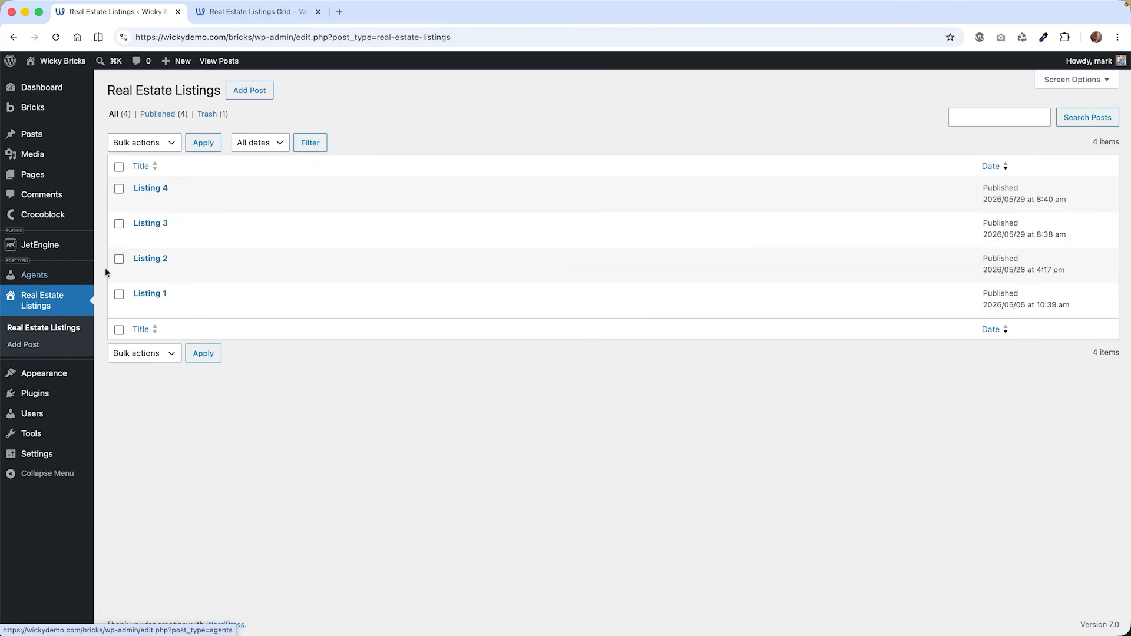
- Open Listing 4 for editing and review its price, location, amenities, photos and Parent Agents section
{"action": "left_click", "coordinate": [156, 188]}
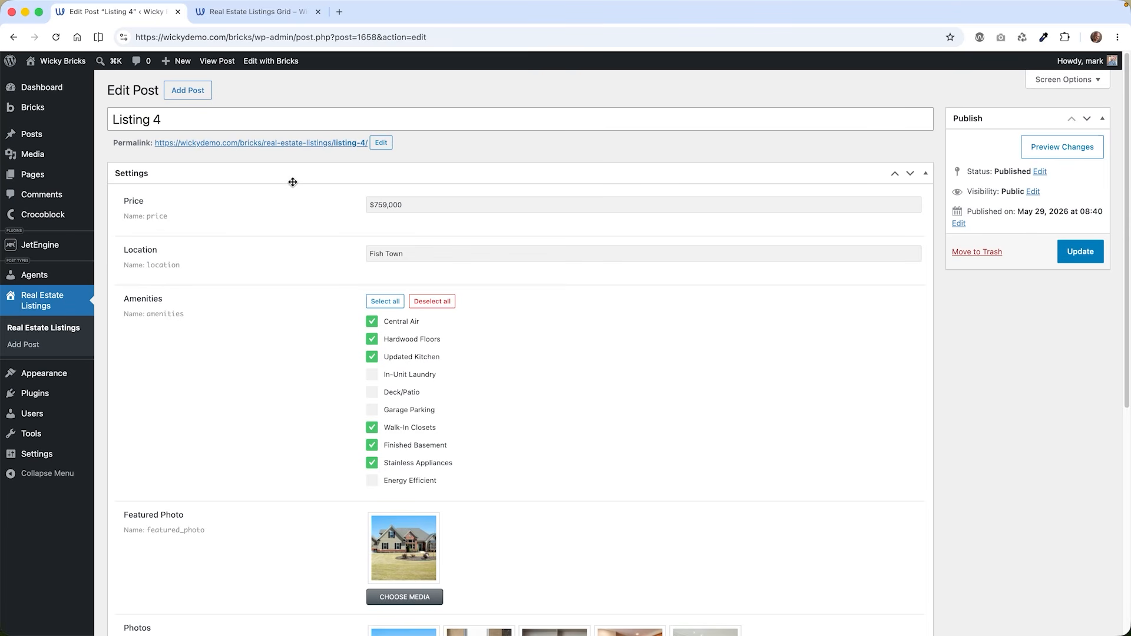
{"action": "scroll", "coordinate": [292, 182], "scroll_direction": "down", "scroll_amount": 1}
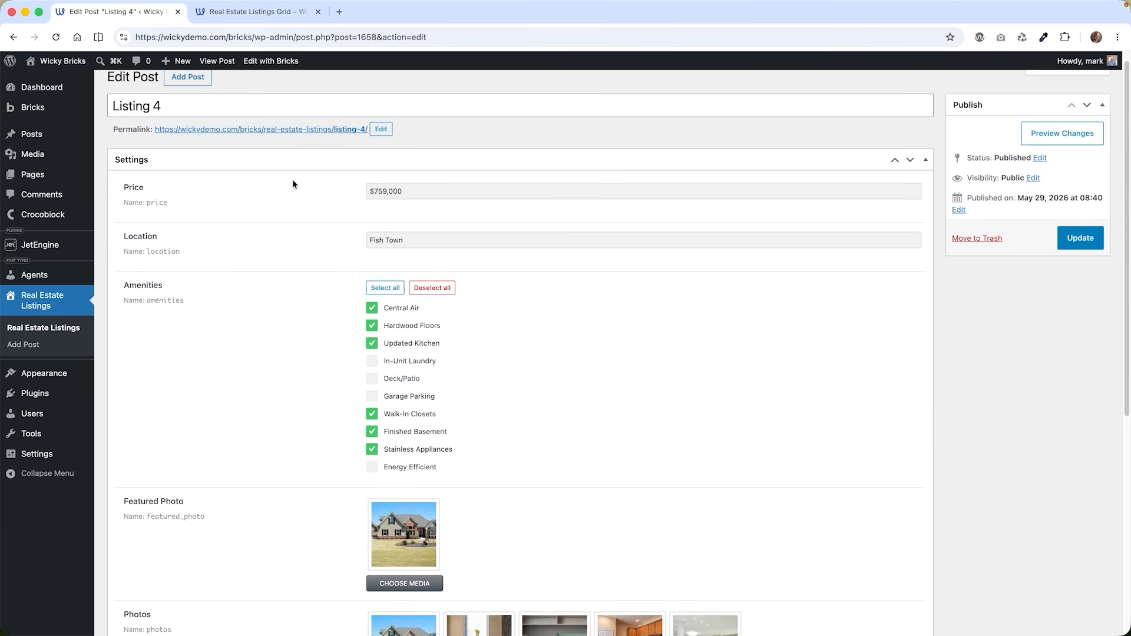
{"action": "scroll", "coordinate": [384, 271], "scroll_direction": "down", "scroll_amount": 2}
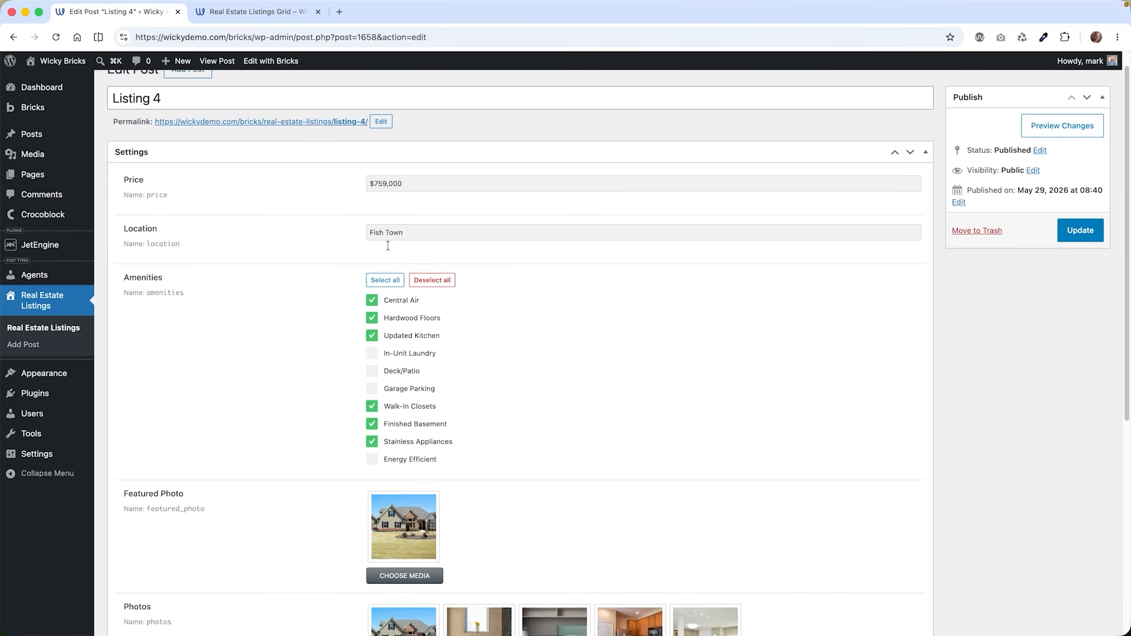
{"action": "scroll", "coordinate": [356, 404], "scroll_direction": "down", "scroll_amount": 7}
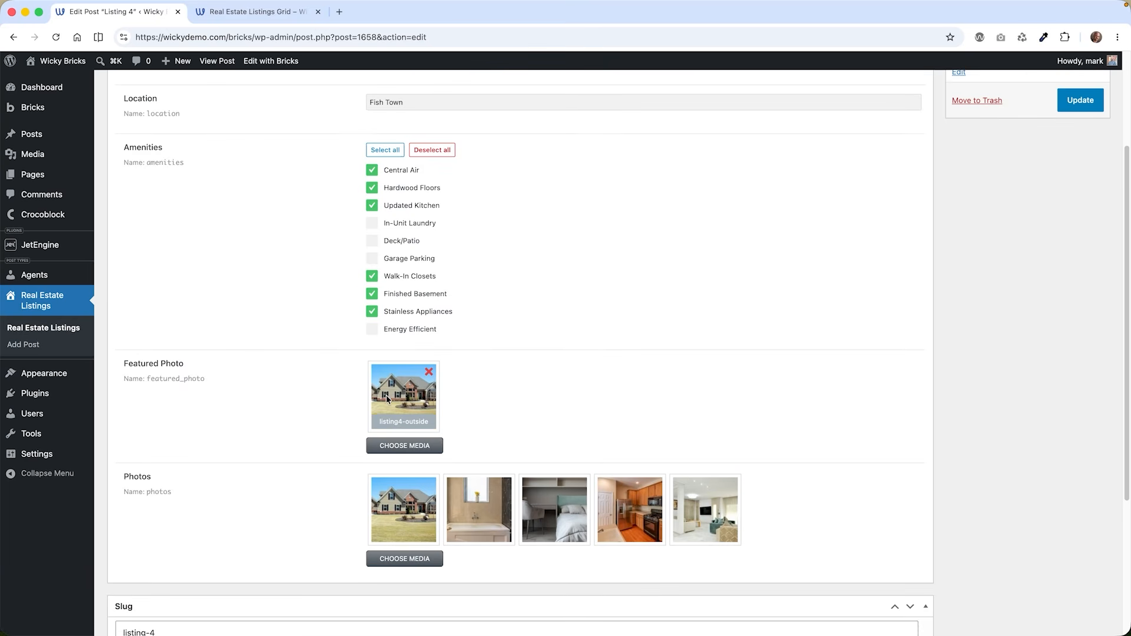
{"action": "scroll", "coordinate": [383, 371], "scroll_direction": "down", "scroll_amount": 15}
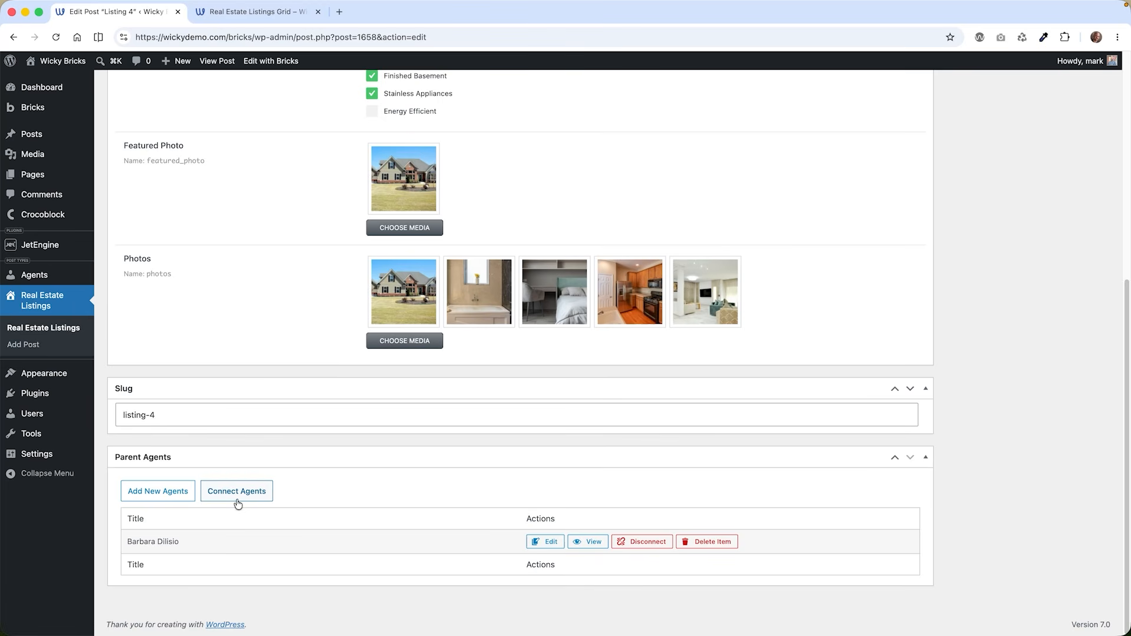
- Check the agents available for connecting to Listing 4, close the dialog without choosing one, and examine the connected agent's Disconnect option
{"action": "left_click", "coordinate": [237, 493]}
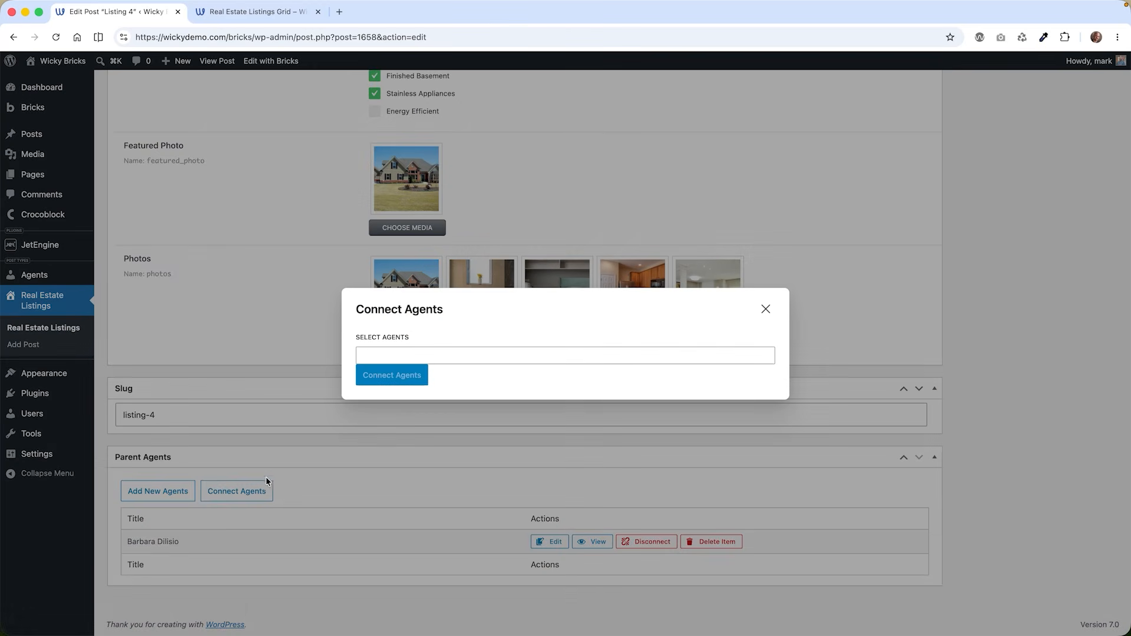
{"action": "left_click", "coordinate": [486, 352]}
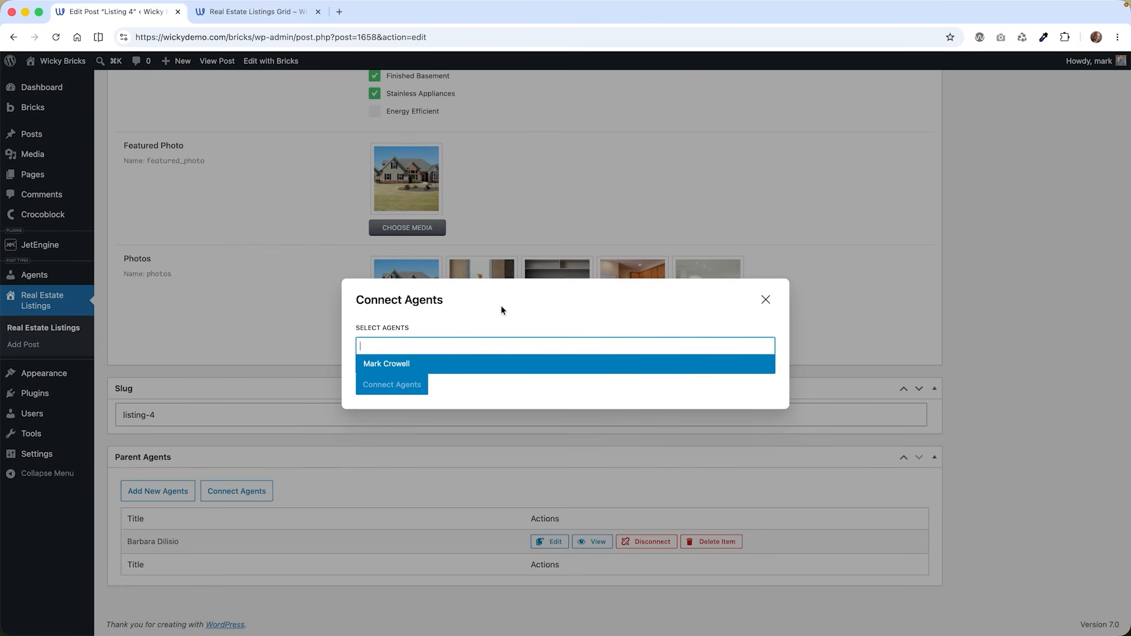
{"action": "left_click", "coordinate": [511, 310]}
{"action": "left_click", "coordinate": [765, 310]}
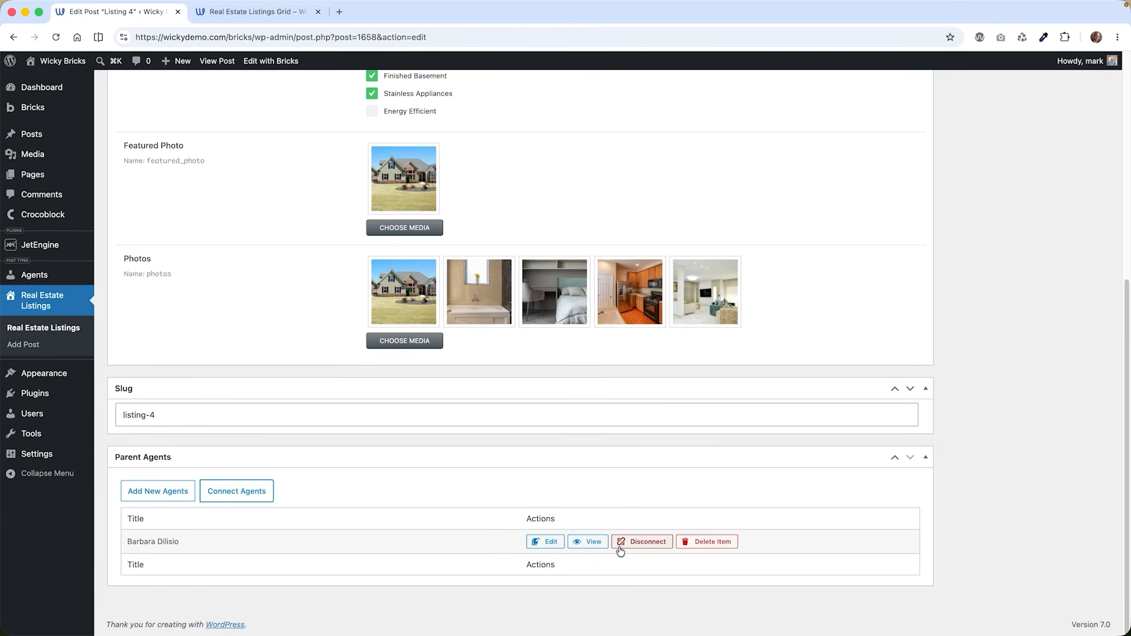
{"action": "left_click", "coordinate": [650, 543]}
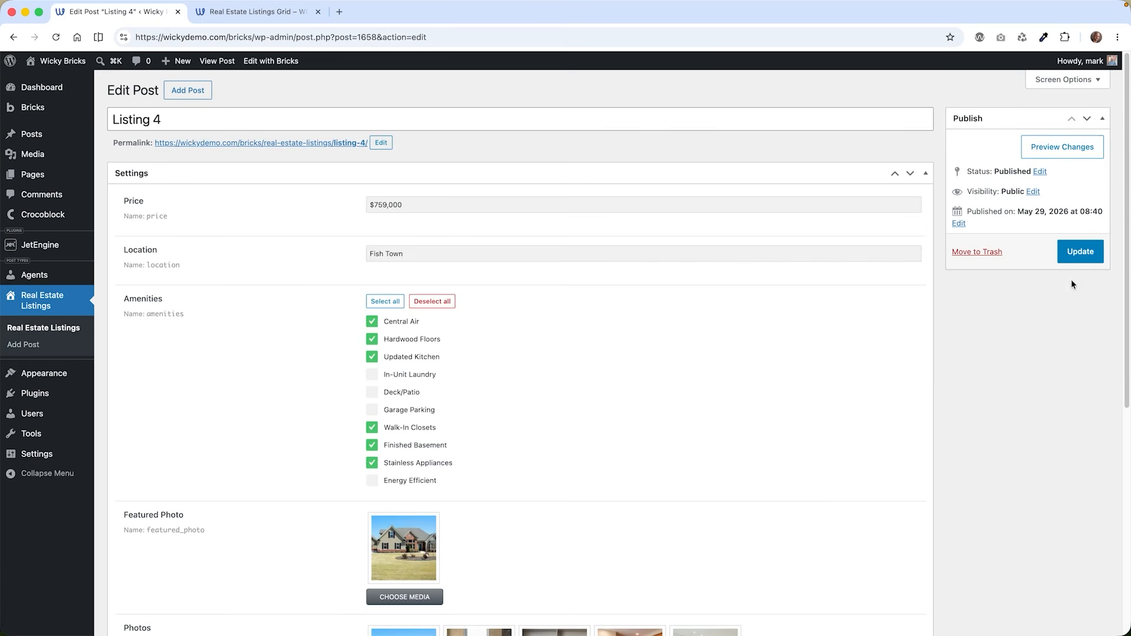
- Return to the Real Estate Listings post list and open JetEngine's Query Builder
{"action": "left_click", "coordinate": [51, 309]}
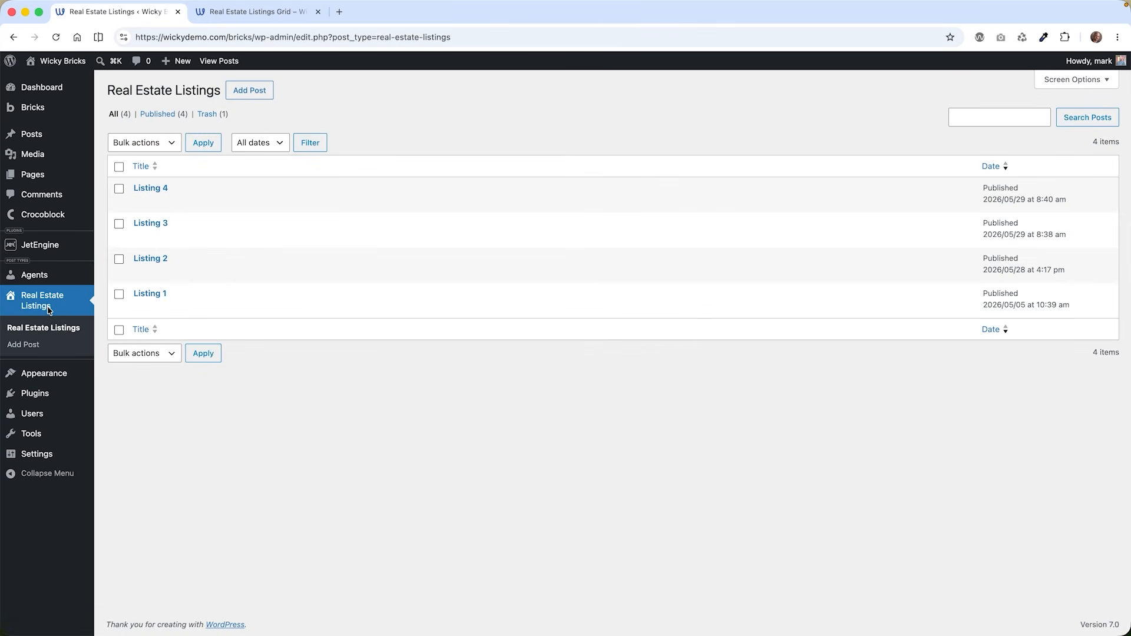
{"action": "mouse_move", "coordinate": [61, 249]}
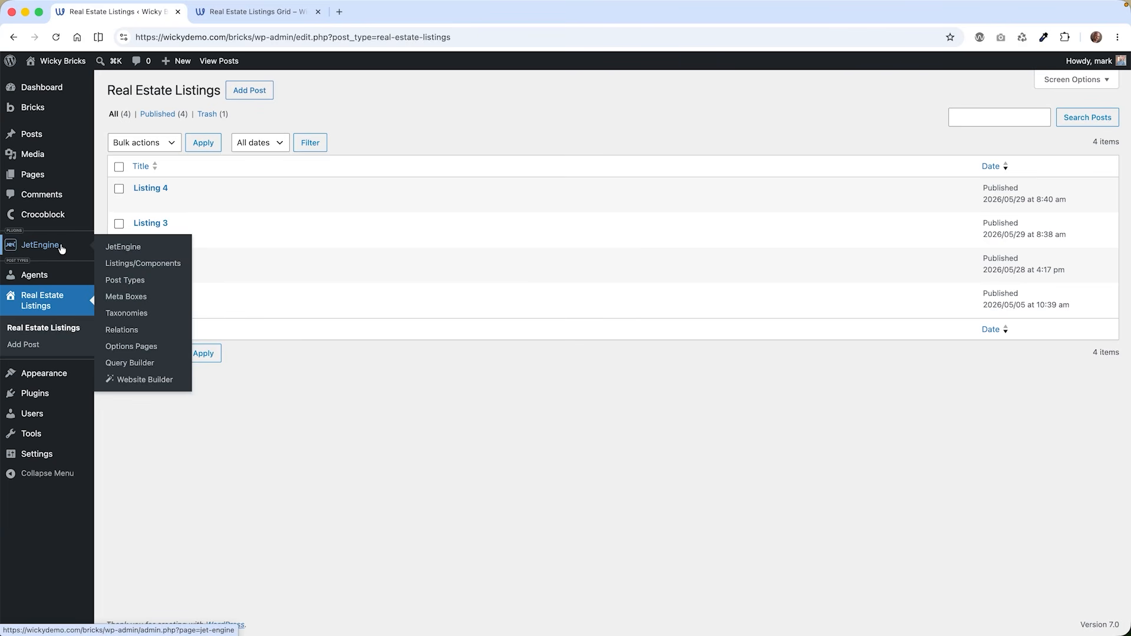
{"action": "left_click", "coordinate": [145, 363]}
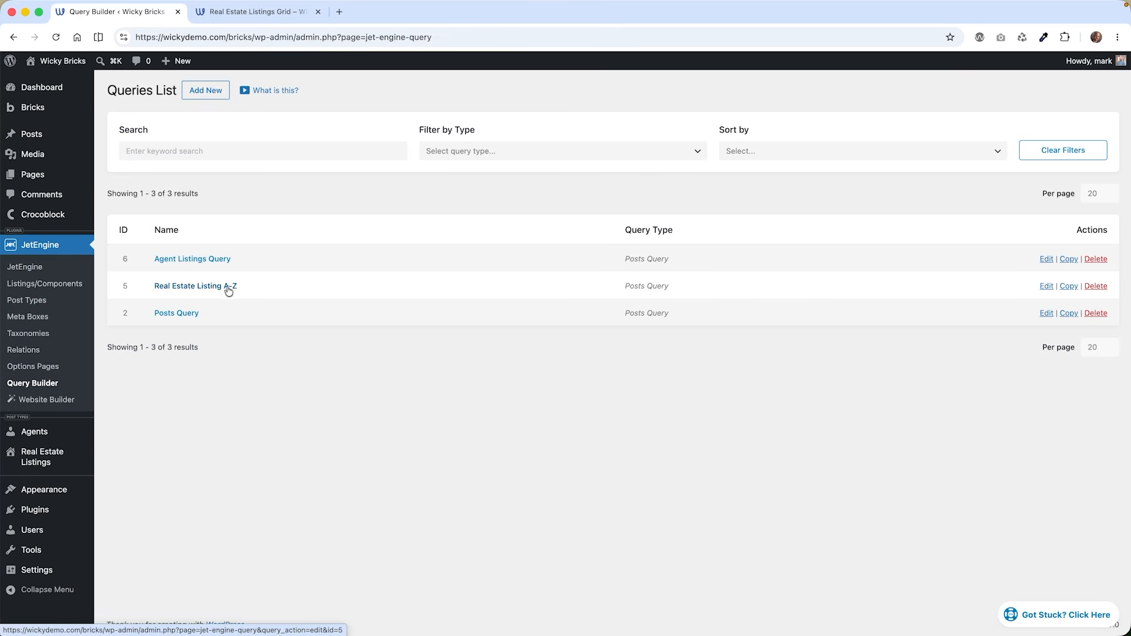
- Review the four listing cards on the live Real Estate Listings Grid page and return to the Queries List
{"action": "left_click", "coordinate": [253, 12]}
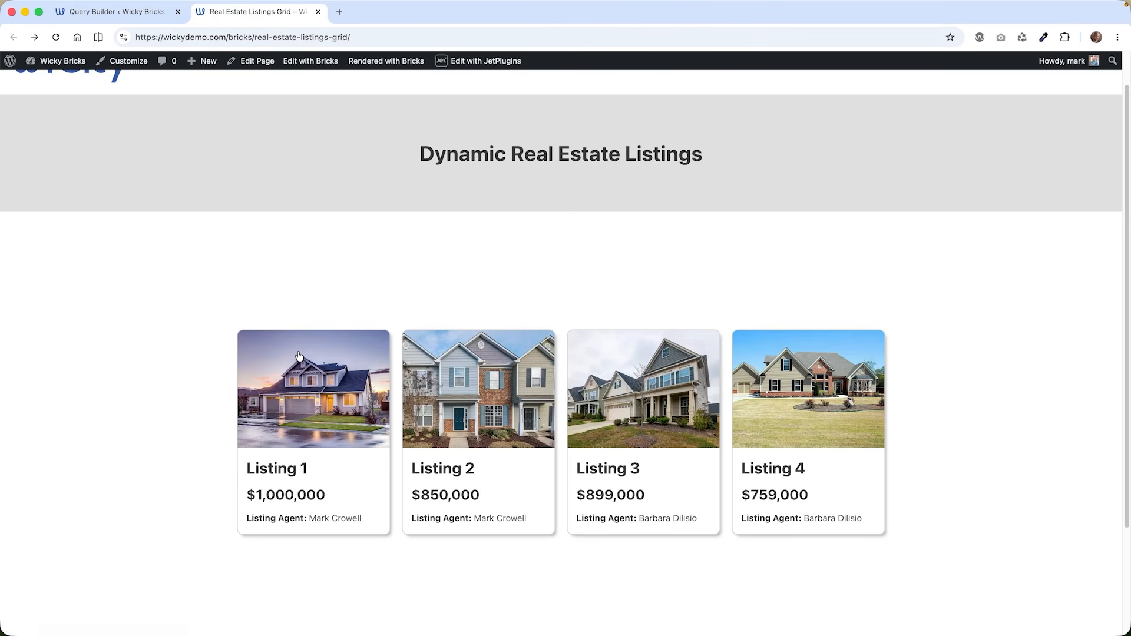
{"action": "scroll", "coordinate": [291, 353], "scroll_direction": "down", "scroll_amount": 1}
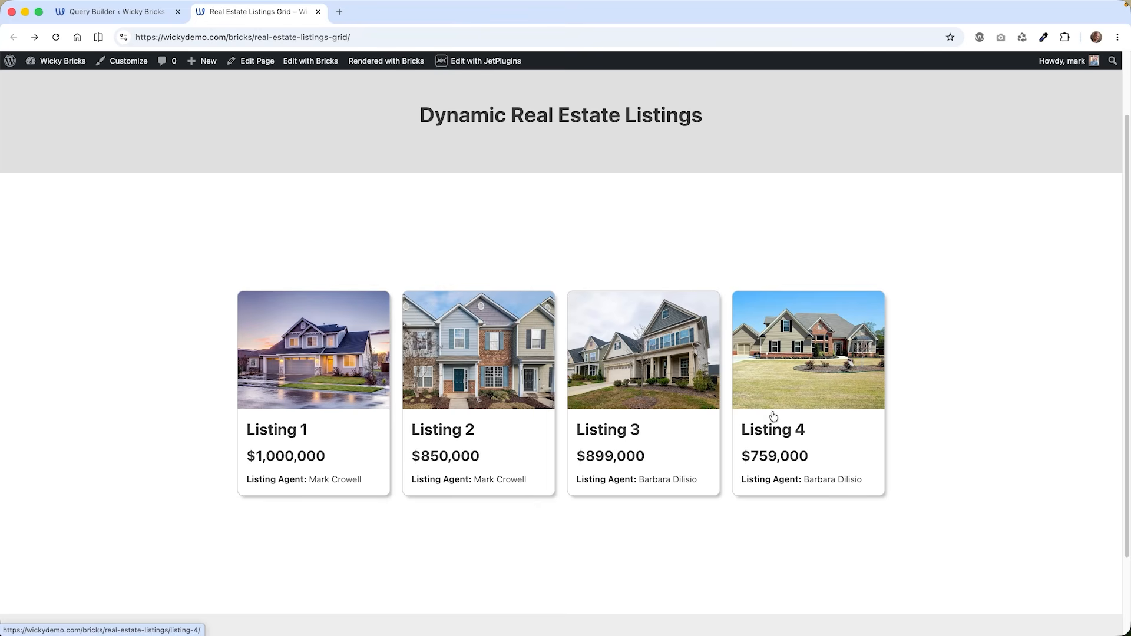
{"action": "left_click", "coordinate": [135, 14]}
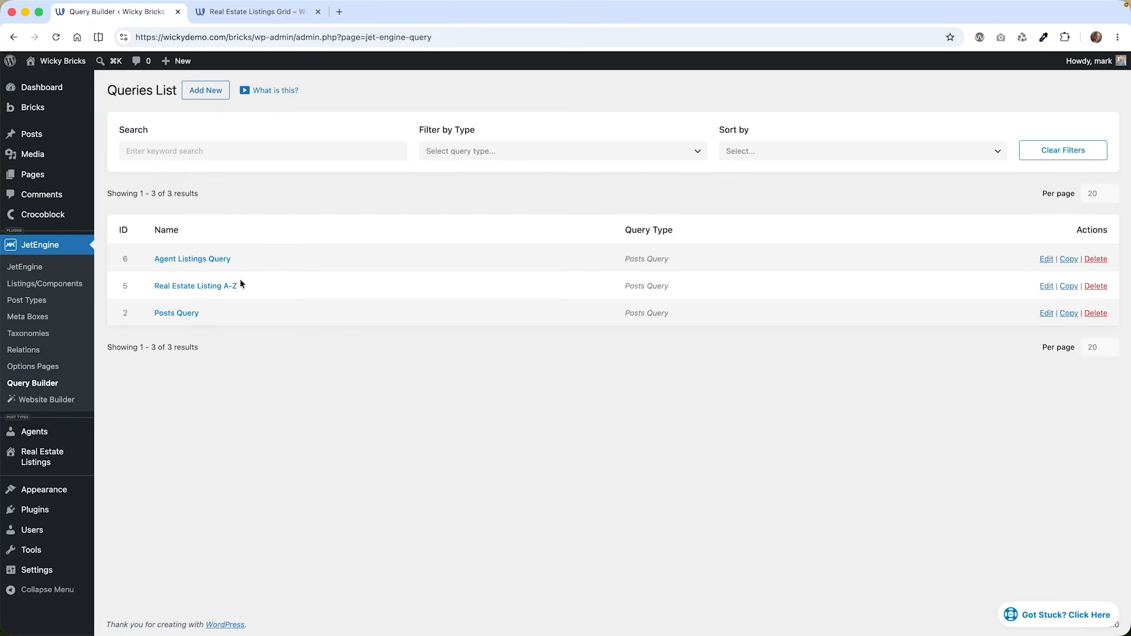
- Open the Real Estate Listing A-Z query and review its name, Query Type options and Cache Query setting
{"action": "left_click", "coordinate": [224, 288]}
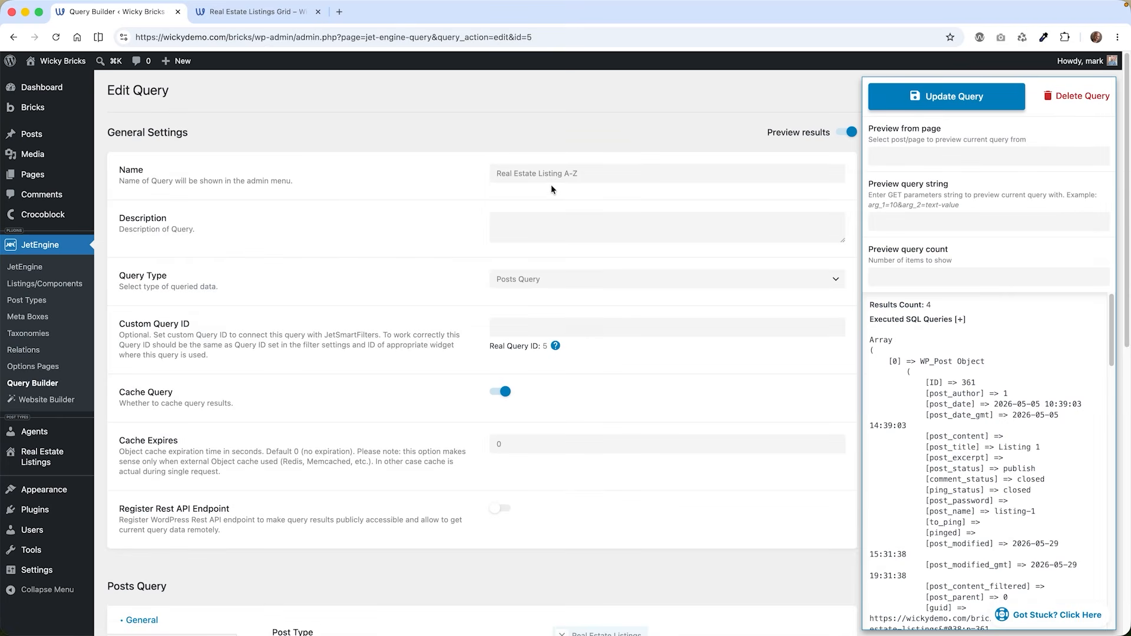
{"action": "triple_click", "coordinate": [521, 176]}
{"action": "left_click", "coordinate": [522, 176]}
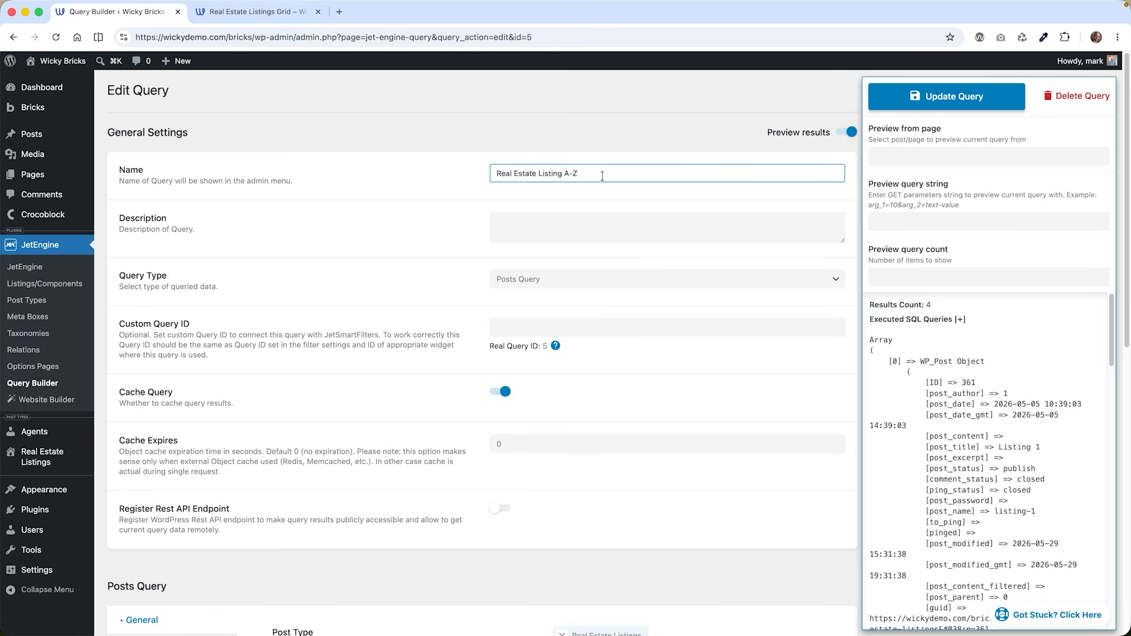
{"action": "left_click_drag", "start_coordinate": [602, 176], "coordinate": [453, 171]}
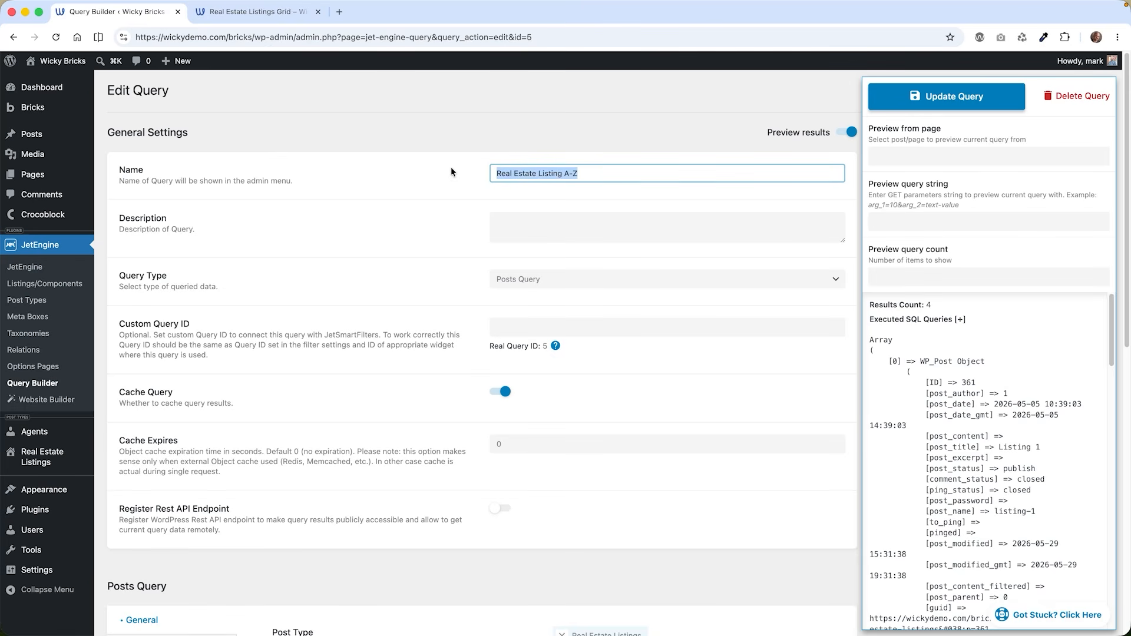
{"action": "left_click", "coordinate": [361, 295]}
{"action": "left_click", "coordinate": [519, 284]}
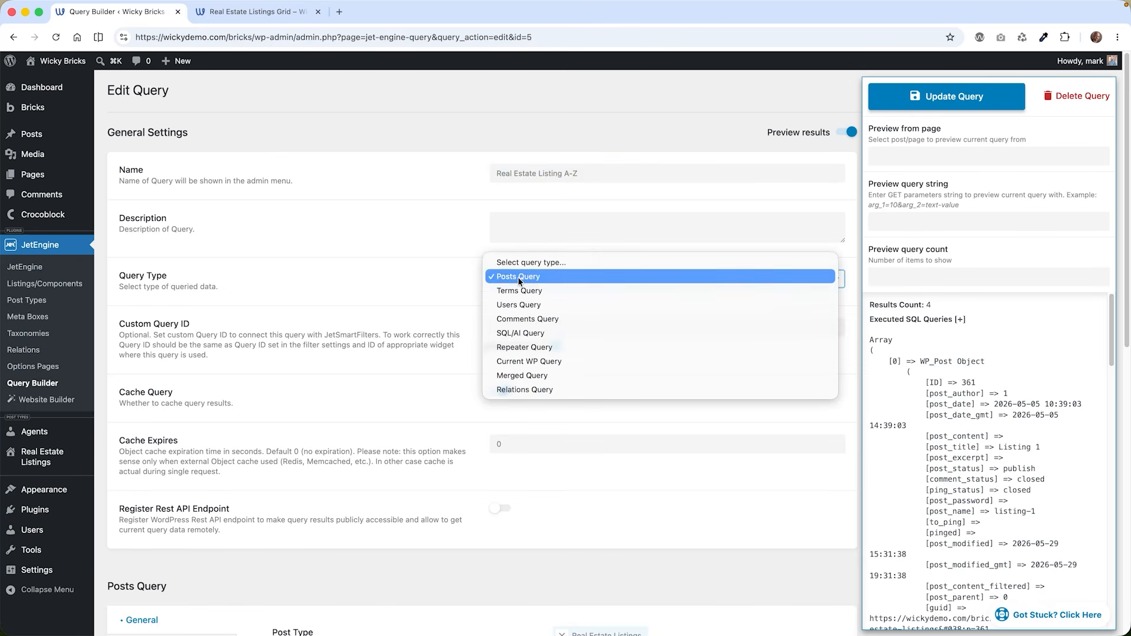
{"action": "left_click", "coordinate": [404, 301]}
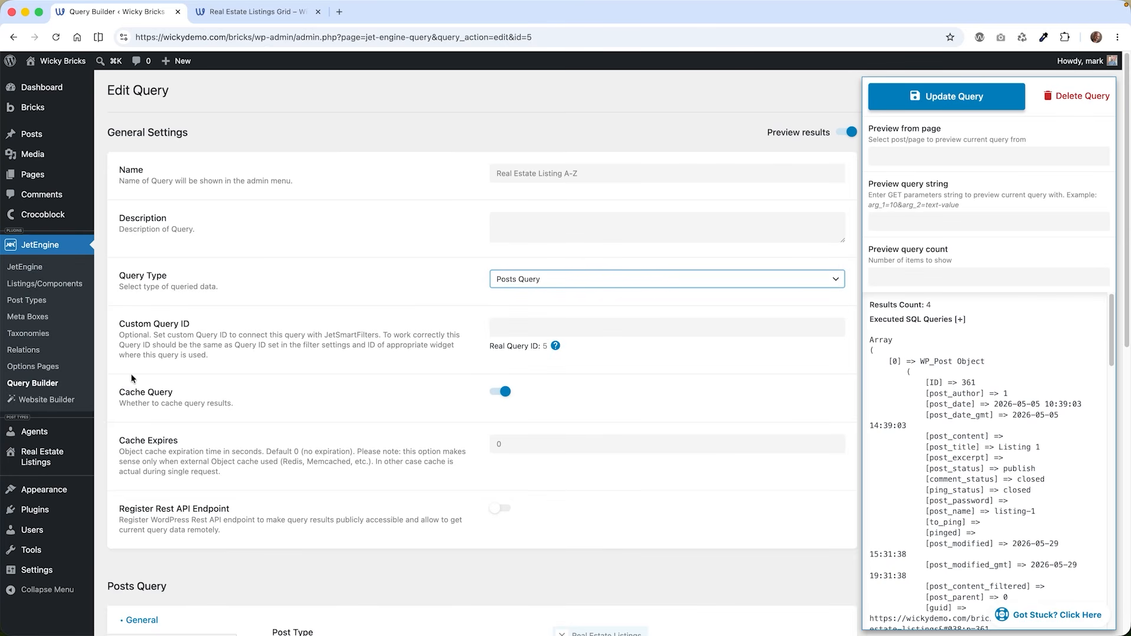
{"action": "left_click", "coordinate": [136, 396]}
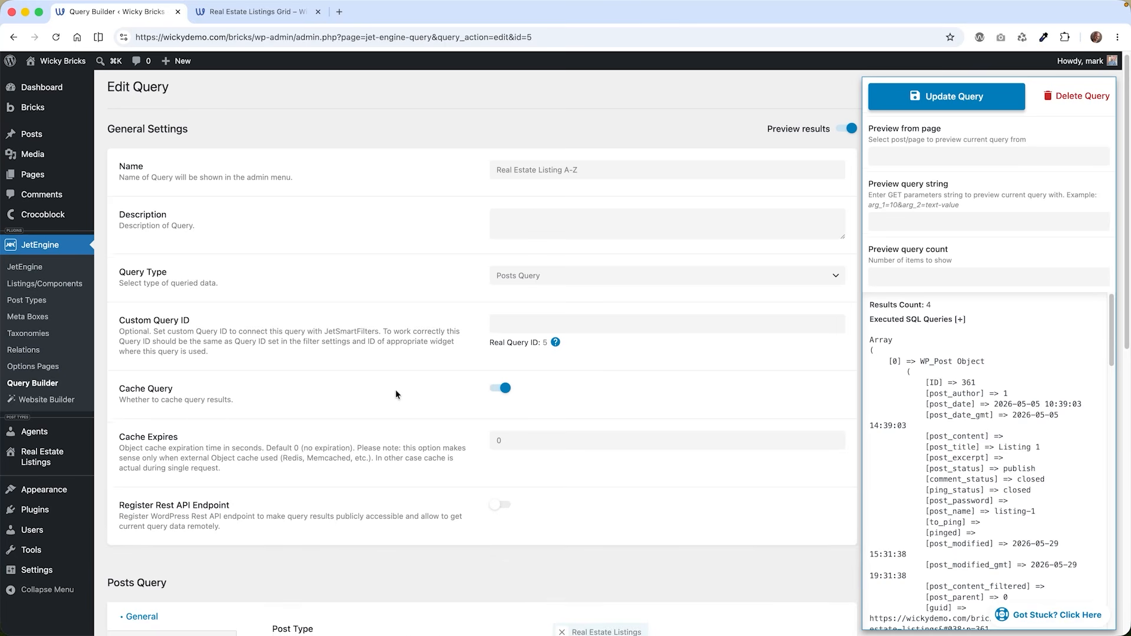
- Review the post types available in the query's Post Type setting, keeping Real Estate Listings selected
{"action": "scroll", "coordinate": [395, 390], "scroll_direction": "down", "scroll_amount": 5}
{"action": "scroll", "coordinate": [395, 390], "scroll_direction": "down", "scroll_amount": 1}
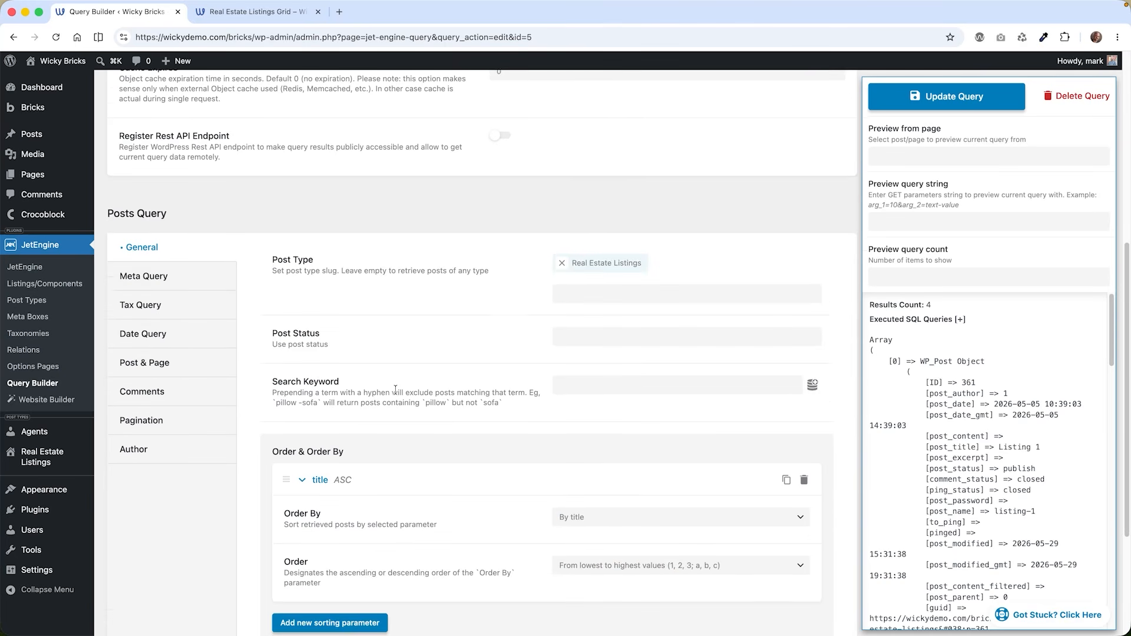
{"action": "left_click", "coordinate": [612, 275]}
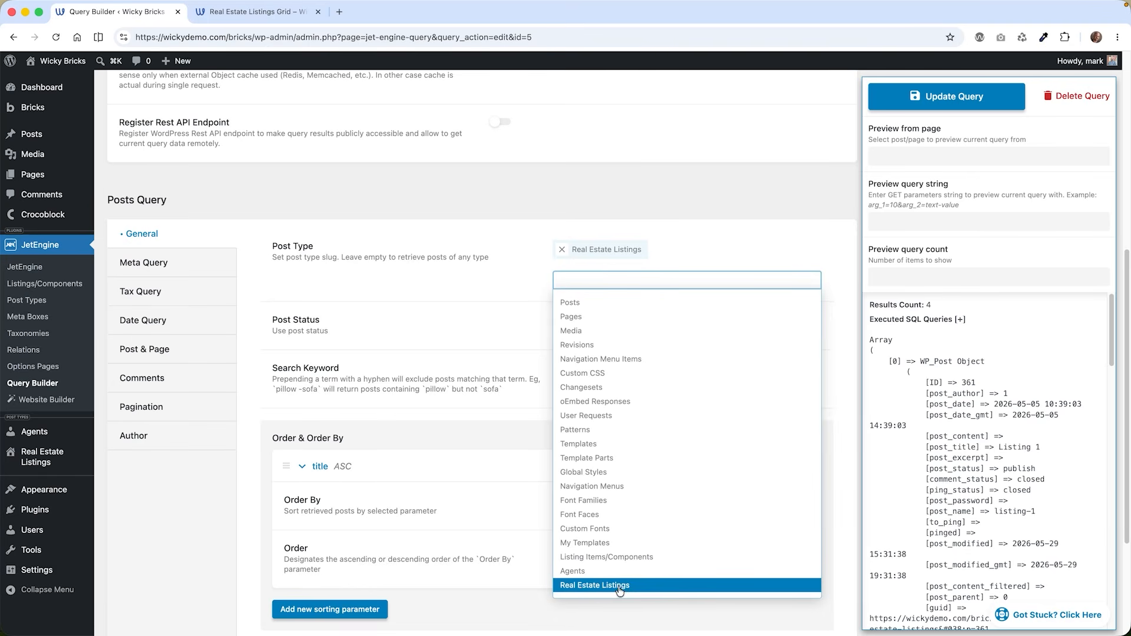
{"action": "left_click", "coordinate": [451, 316]}
- Review the query's Order By and Order options, keeping By title and lowest to highest values
{"action": "scroll", "coordinate": [451, 318], "scroll_direction": "down", "scroll_amount": 5}
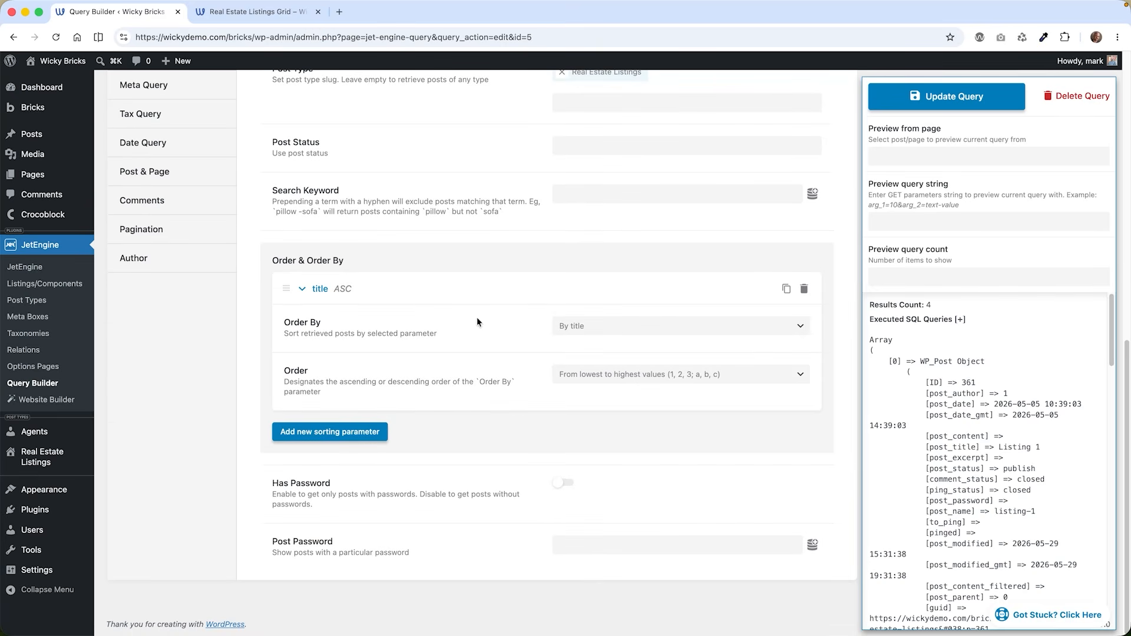
{"action": "left_click", "coordinate": [618, 325]}
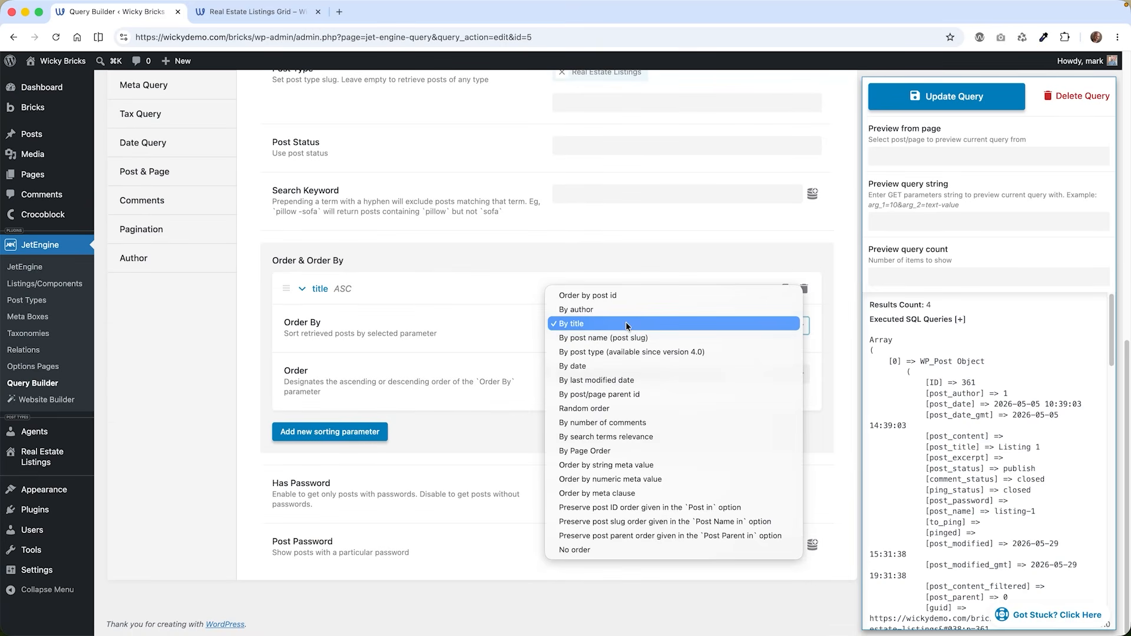
{"action": "left_click", "coordinate": [448, 349]}
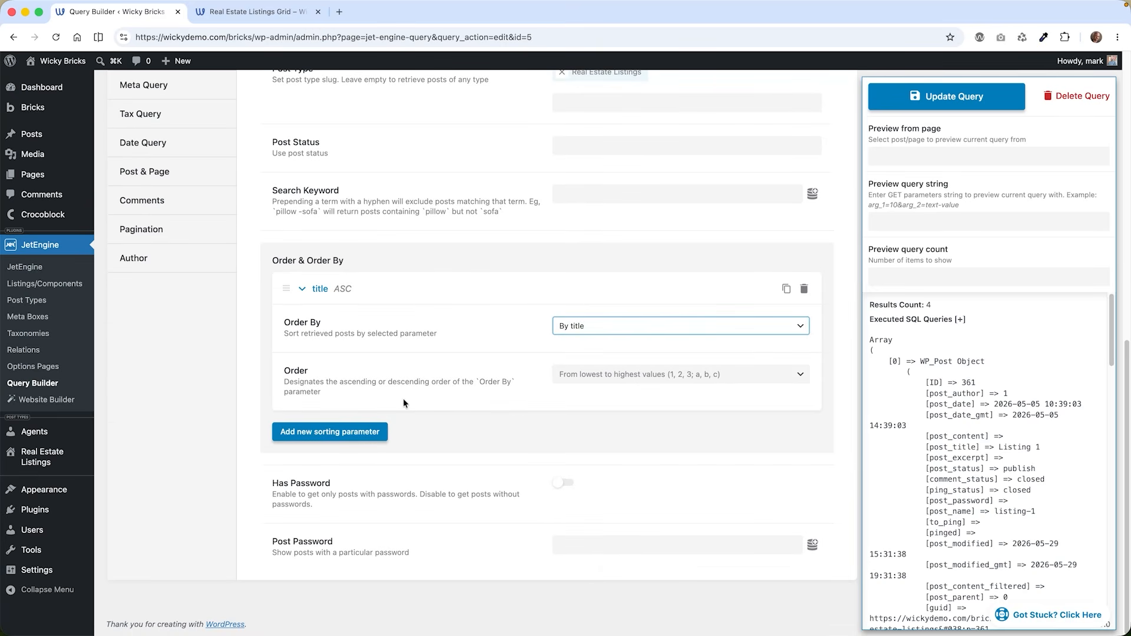
{"action": "left_click", "coordinate": [592, 326]}
{"action": "left_click", "coordinate": [482, 335]}
{"action": "left_click", "coordinate": [622, 374]}
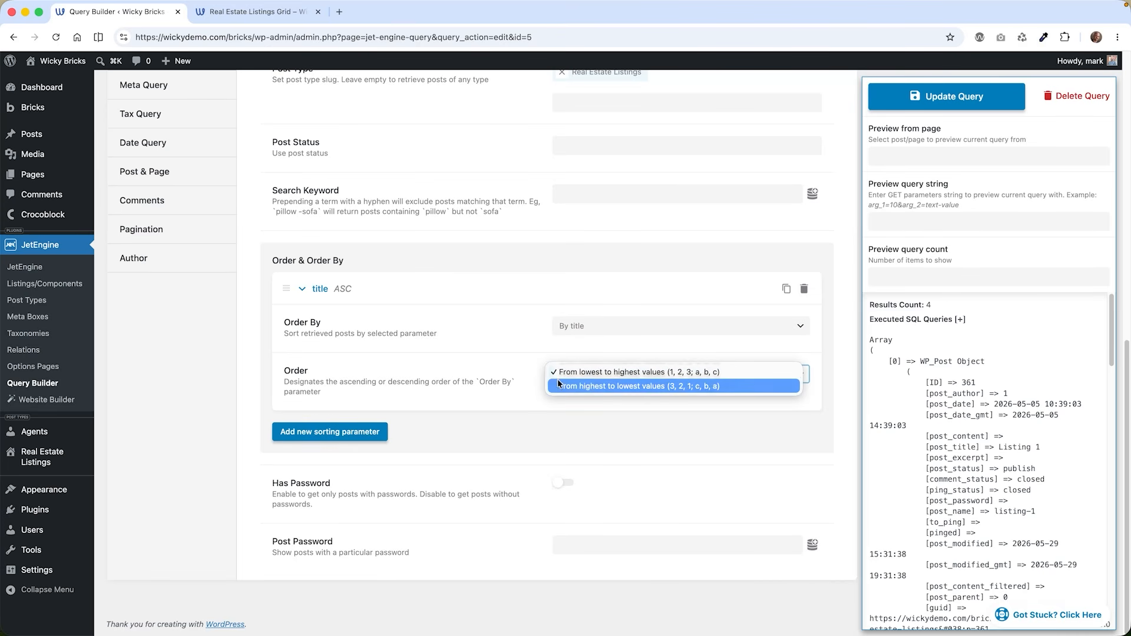
{"action": "left_click", "coordinate": [463, 383]}
- Examine the listing titles in the query's preview results, highlighting Listing 1 and Listing 2, and update the query
{"action": "scroll", "coordinate": [490, 393], "scroll_direction": "up", "scroll_amount": 10}
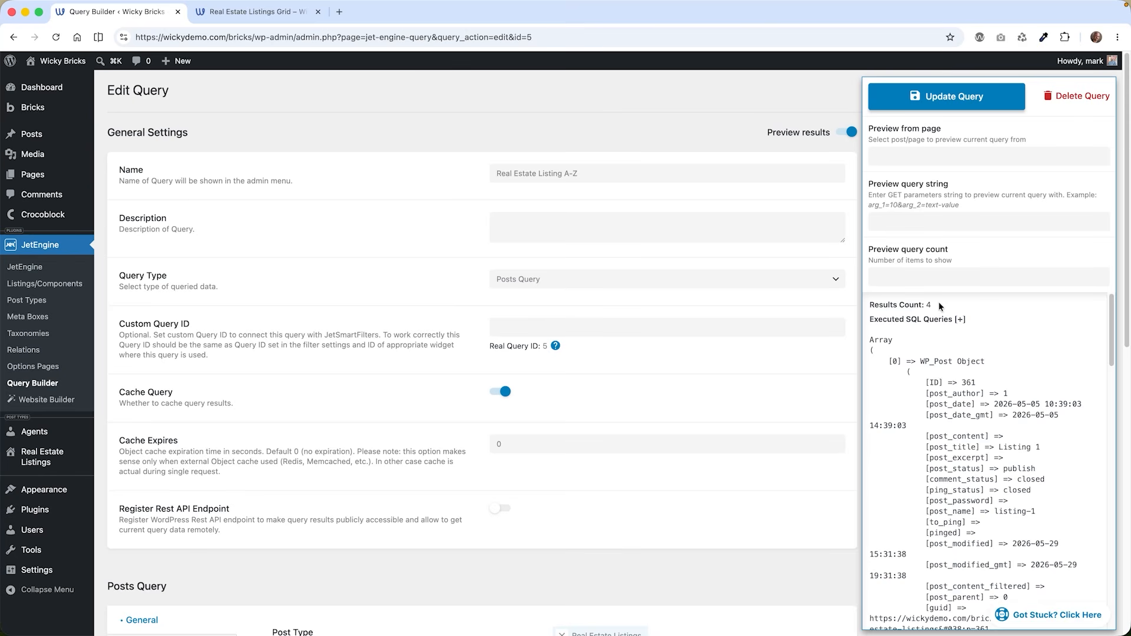
{"action": "scroll", "coordinate": [998, 404], "scroll_direction": "down", "scroll_amount": 1}
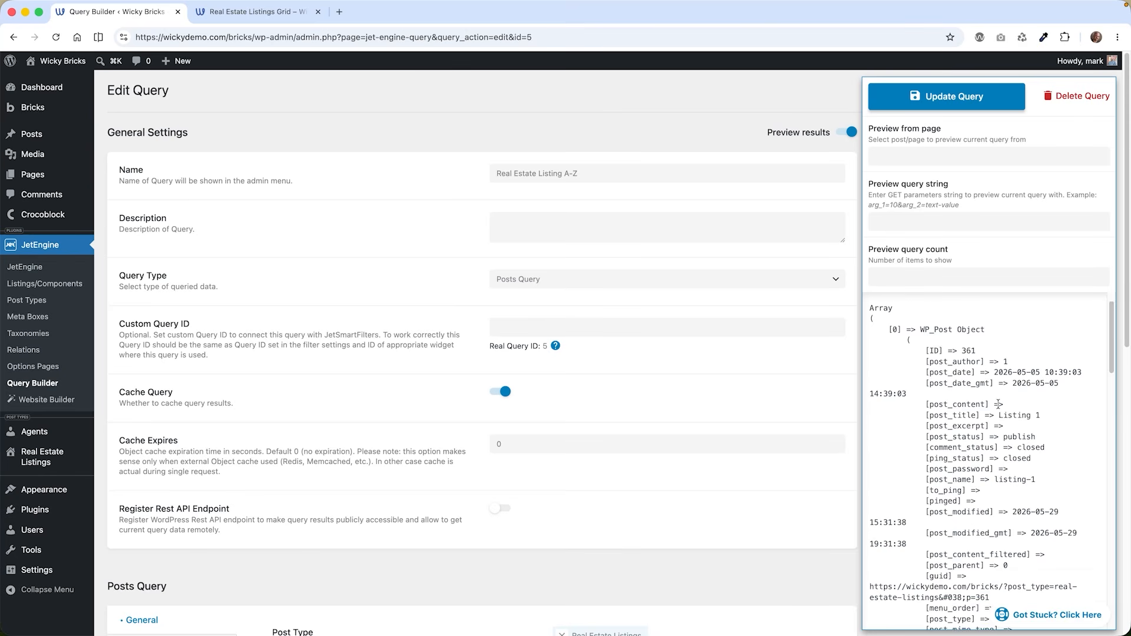
{"action": "scroll", "coordinate": [999, 404], "scroll_direction": "down", "scroll_amount": 1}
{"action": "left_click_drag", "start_coordinate": [1013, 371], "coordinate": [1041, 373]}
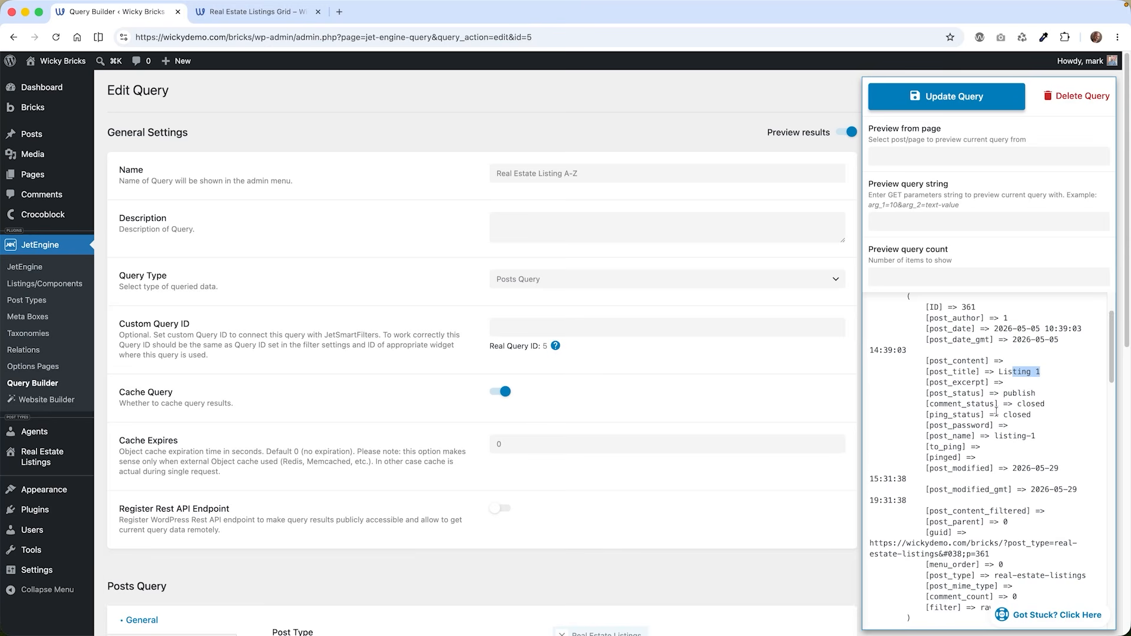
{"action": "scroll", "coordinate": [996, 411], "scroll_direction": "down", "scroll_amount": 10}
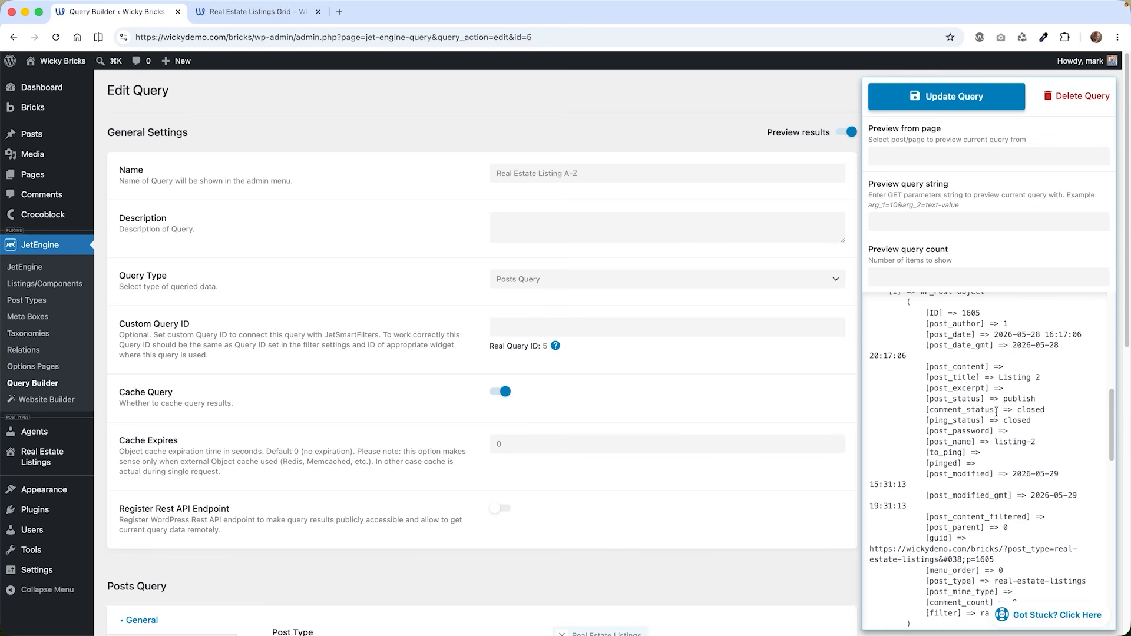
{"action": "left_click_drag", "start_coordinate": [1007, 378], "coordinate": [1041, 377]}
{"action": "scroll", "coordinate": [987, 425], "scroll_direction": "down", "scroll_amount": 8}
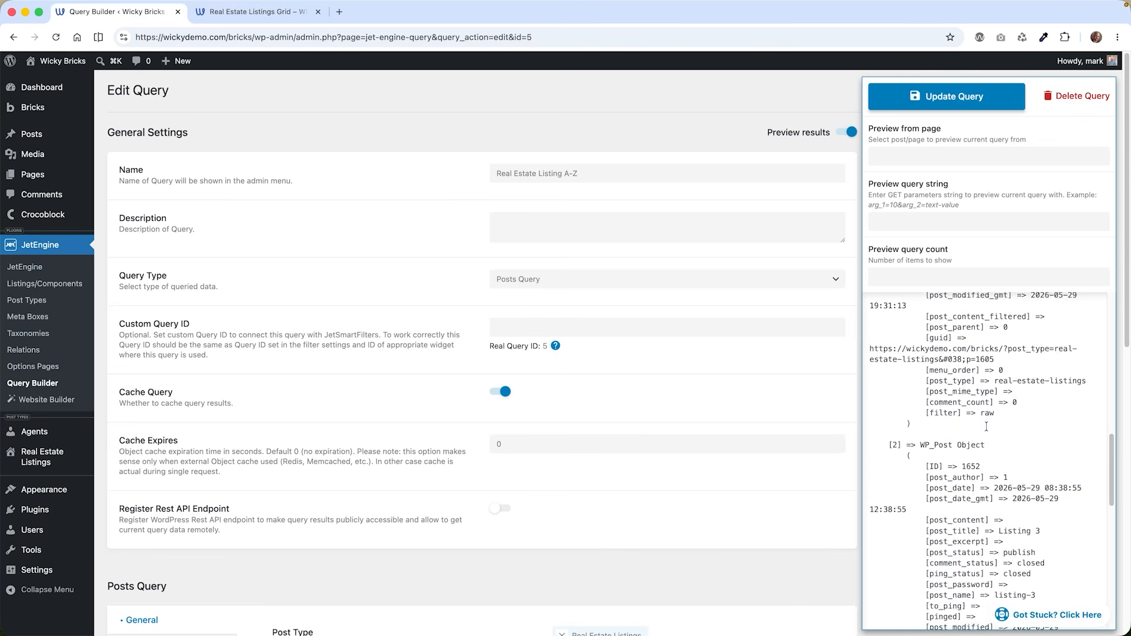
{"action": "scroll", "coordinate": [987, 426], "scroll_direction": "up", "scroll_amount": 15}
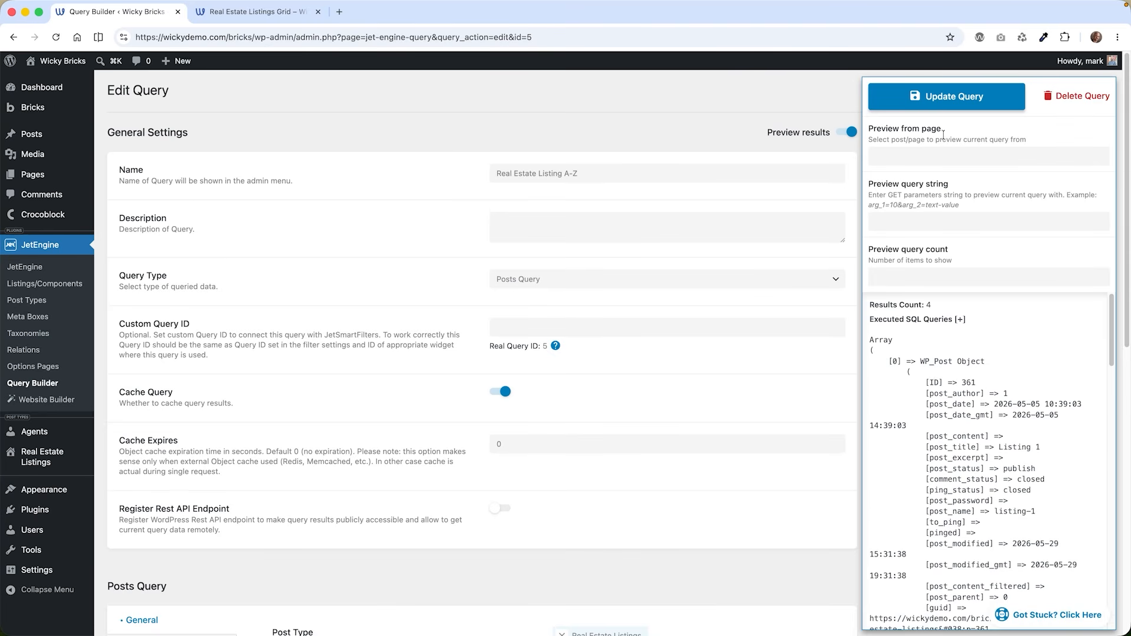
{"action": "left_click", "coordinate": [956, 98]}
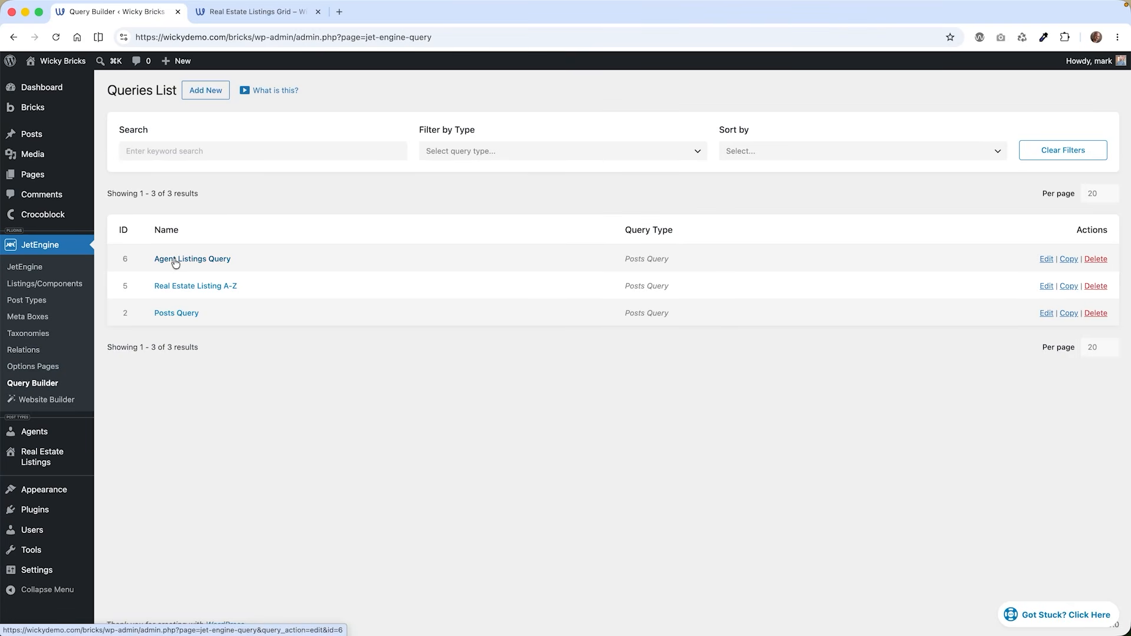
- Open Listing 1's detail page from the live Real Estate Listings Grid page
{"action": "left_click", "coordinate": [259, 12]}
{"action": "left_click", "coordinate": [356, 377]}
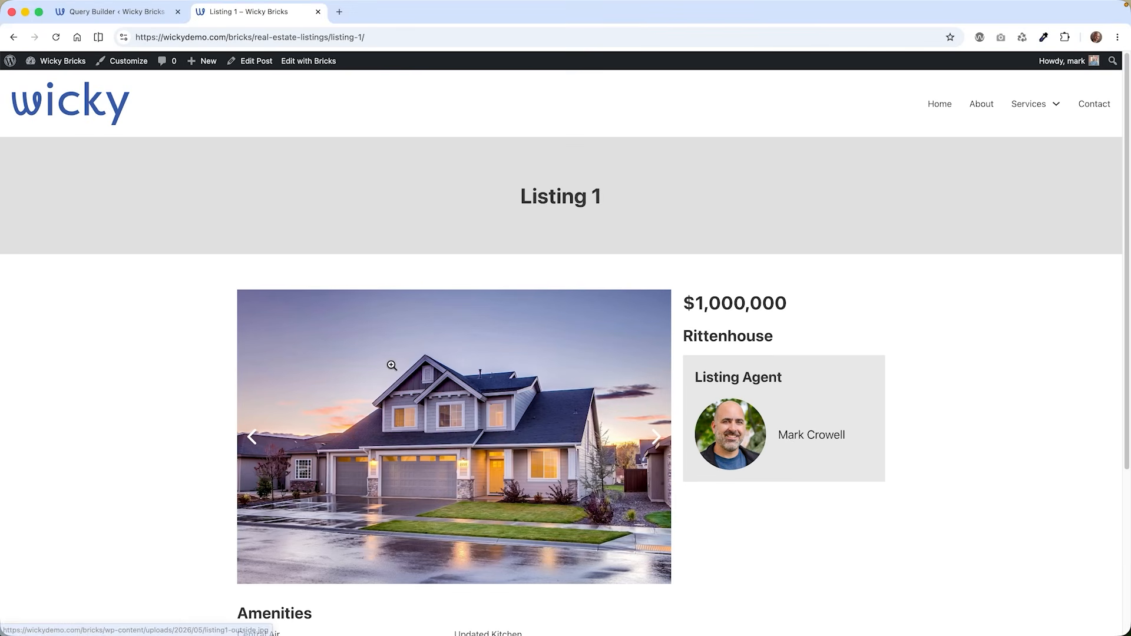
- Open the listing agent's page from Listing 1 and view the listings related to that agent
{"action": "left_click", "coordinate": [781, 434]}
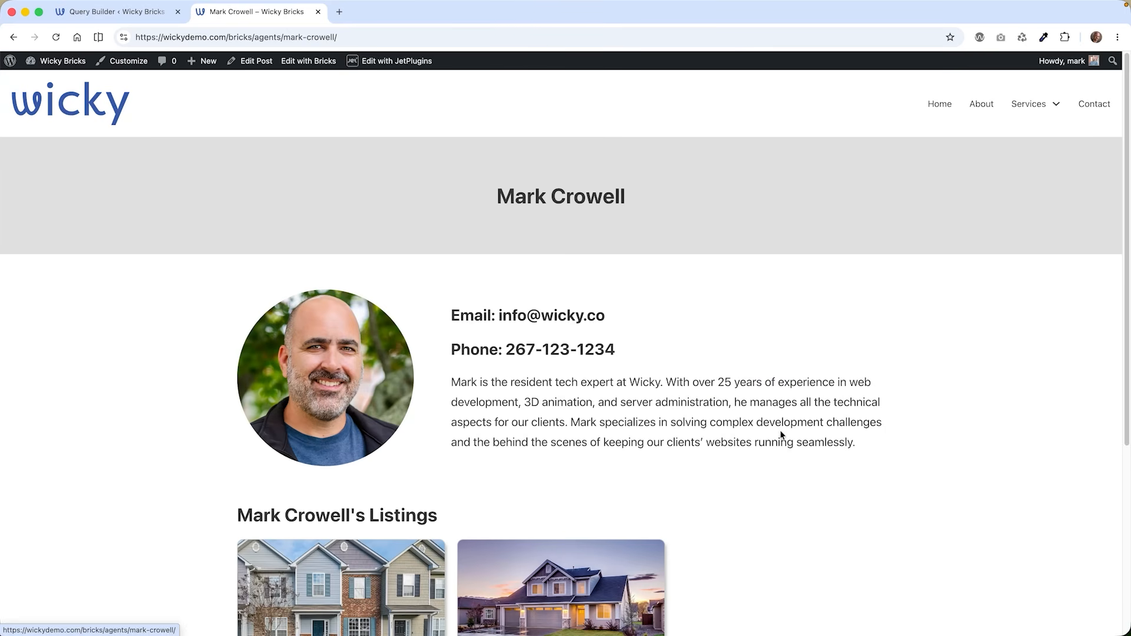
{"action": "scroll", "coordinate": [642, 358], "scroll_direction": "down", "scroll_amount": 2}
{"action": "scroll", "coordinate": [642, 358], "scroll_direction": "down", "scroll_amount": 1}
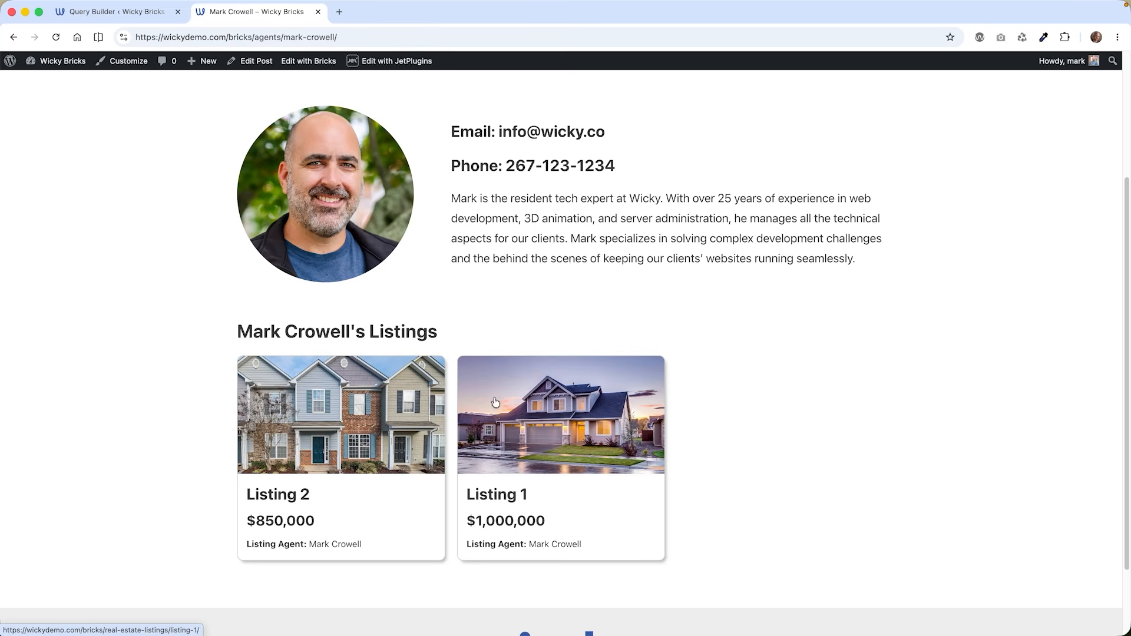
- Open the Agent Listings Query in the Query Builder and check its Post Type options, keeping Real Estate Listings selected
{"action": "left_click", "coordinate": [100, 13]}
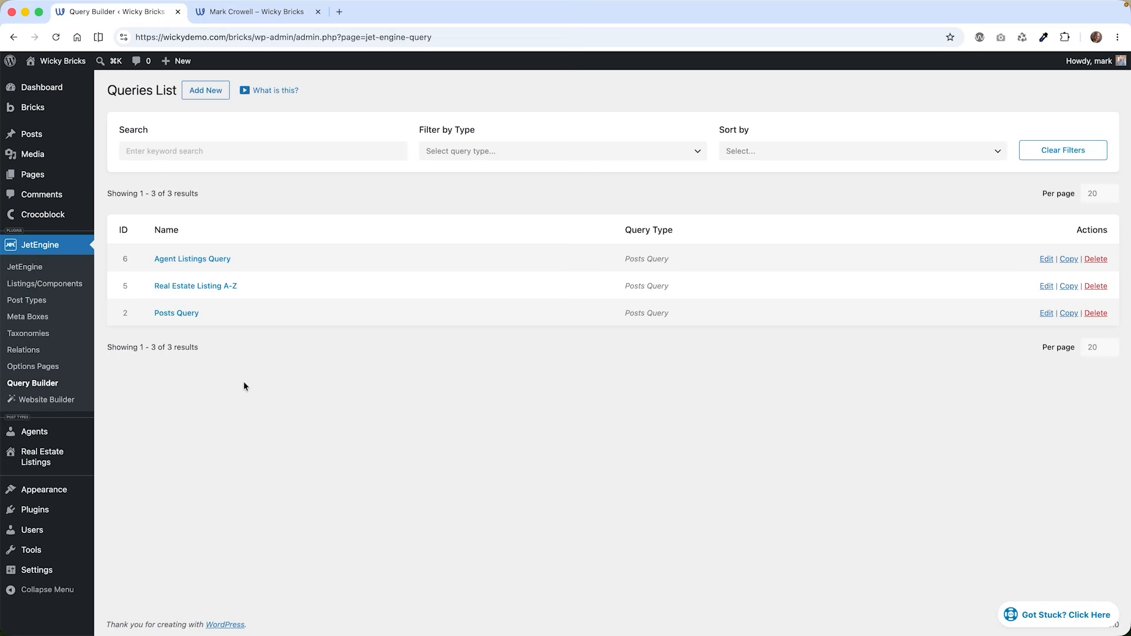
{"action": "left_click", "coordinate": [196, 259]}
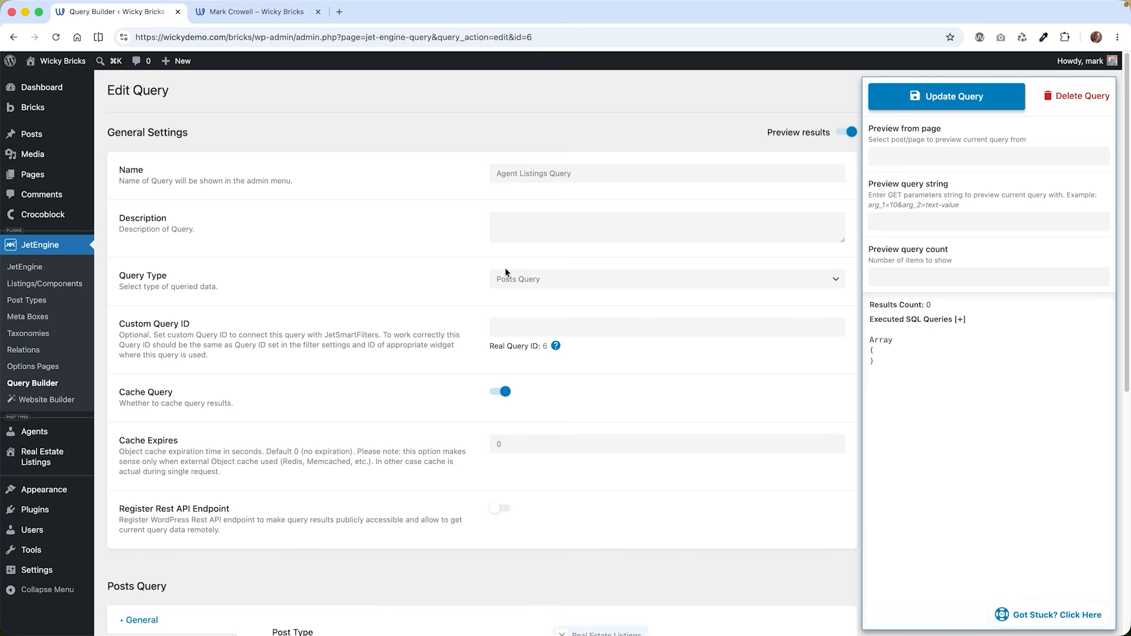
{"action": "scroll", "coordinate": [154, 394], "scroll_direction": "down", "scroll_amount": 5}
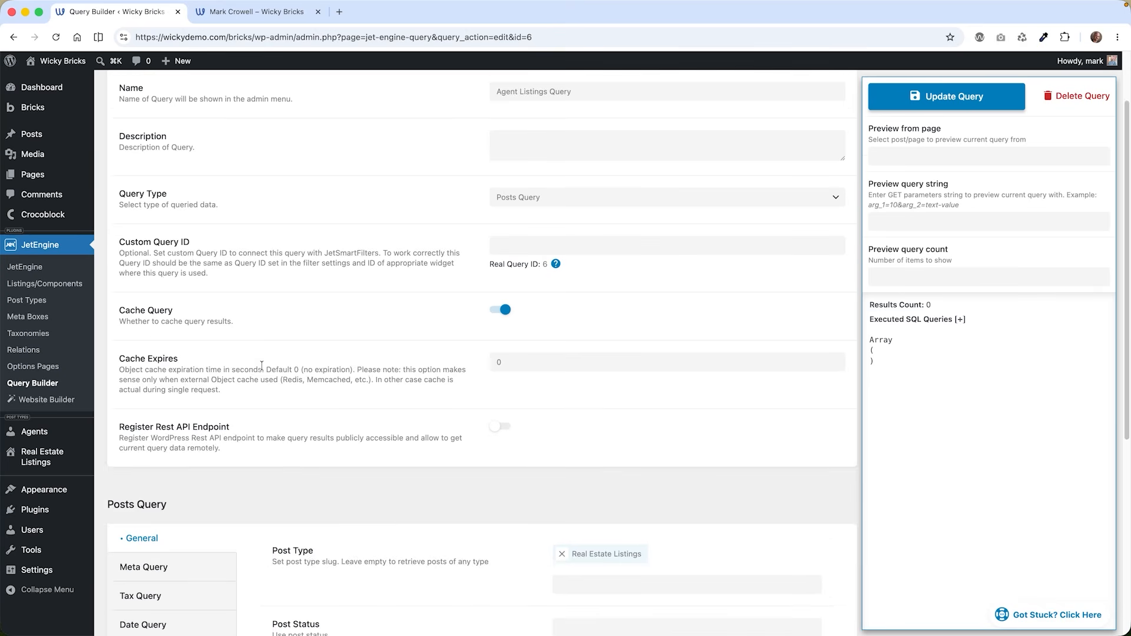
{"action": "scroll", "coordinate": [296, 359], "scroll_direction": "down", "scroll_amount": 4}
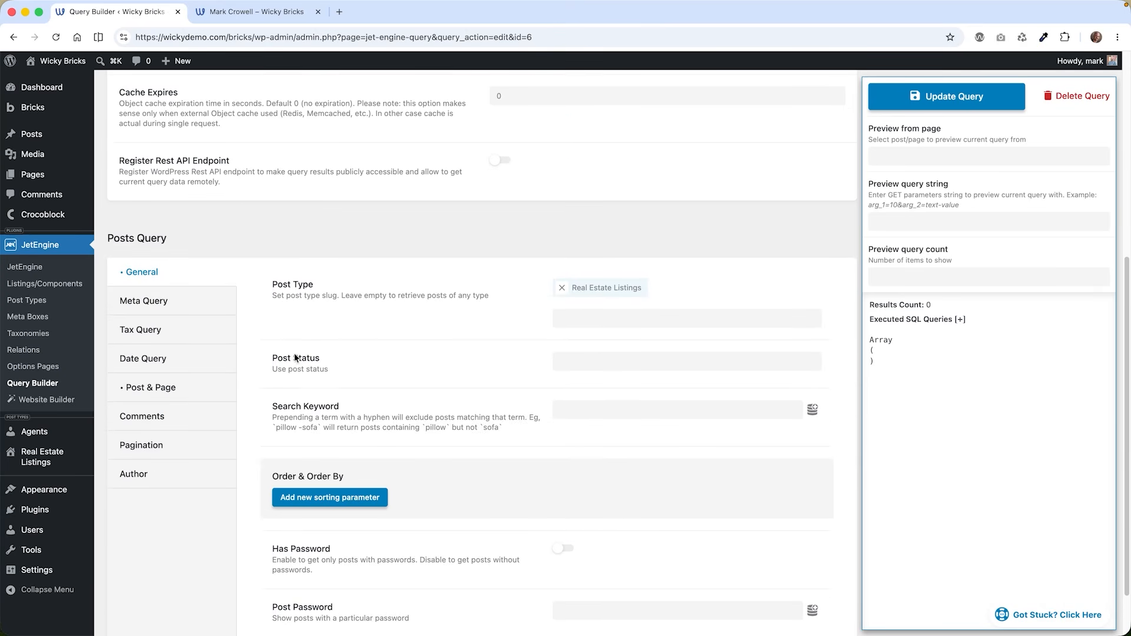
{"action": "scroll", "coordinate": [235, 294], "scroll_direction": "down", "scroll_amount": 1}
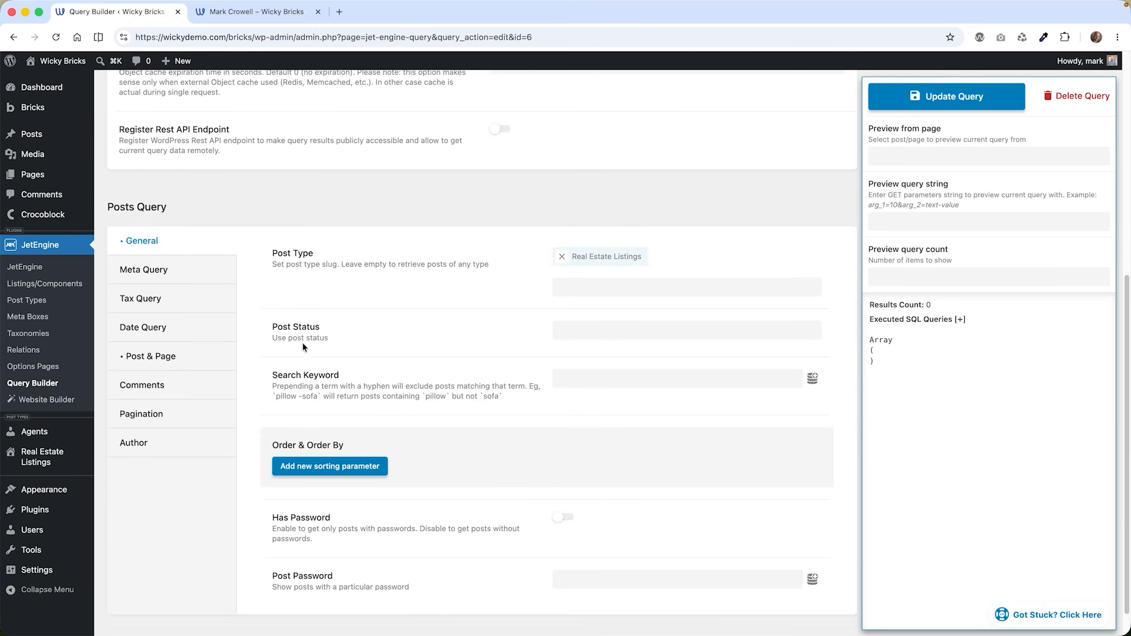
{"action": "left_click", "coordinate": [613, 280]}
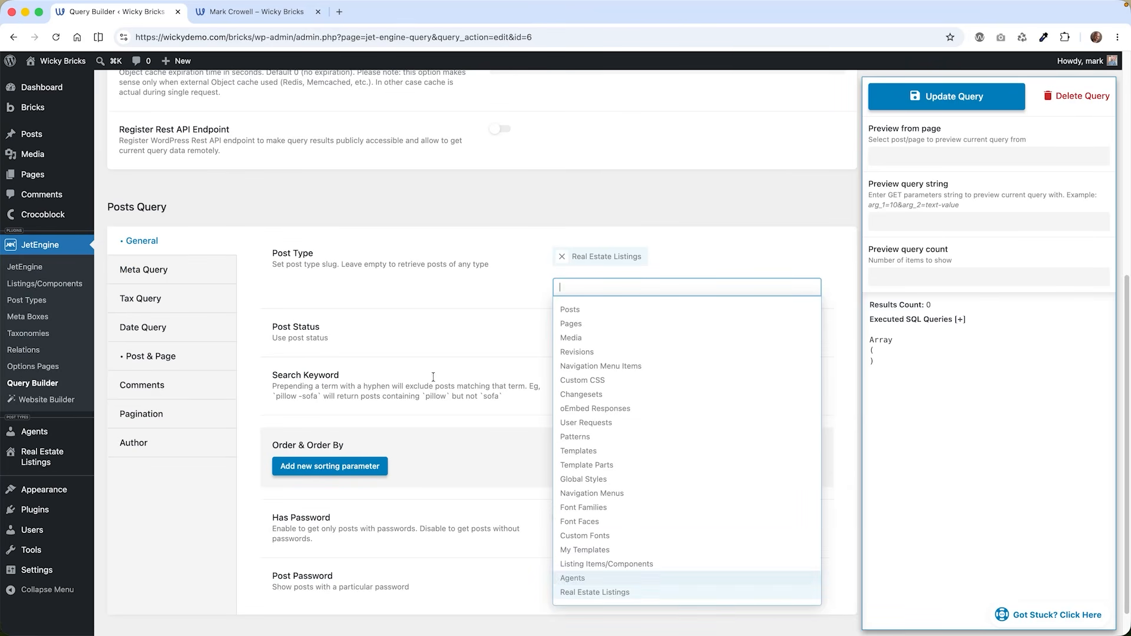
{"action": "left_click", "coordinate": [462, 295]}
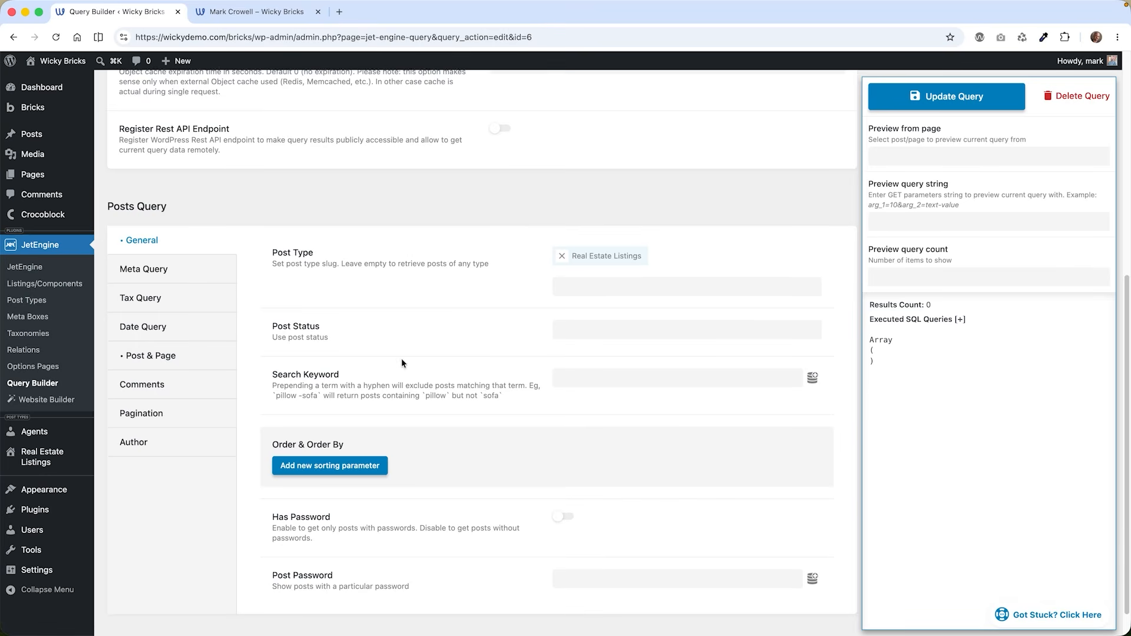
{"action": "scroll", "coordinate": [401, 359], "scroll_direction": "down", "scroll_amount": 2}
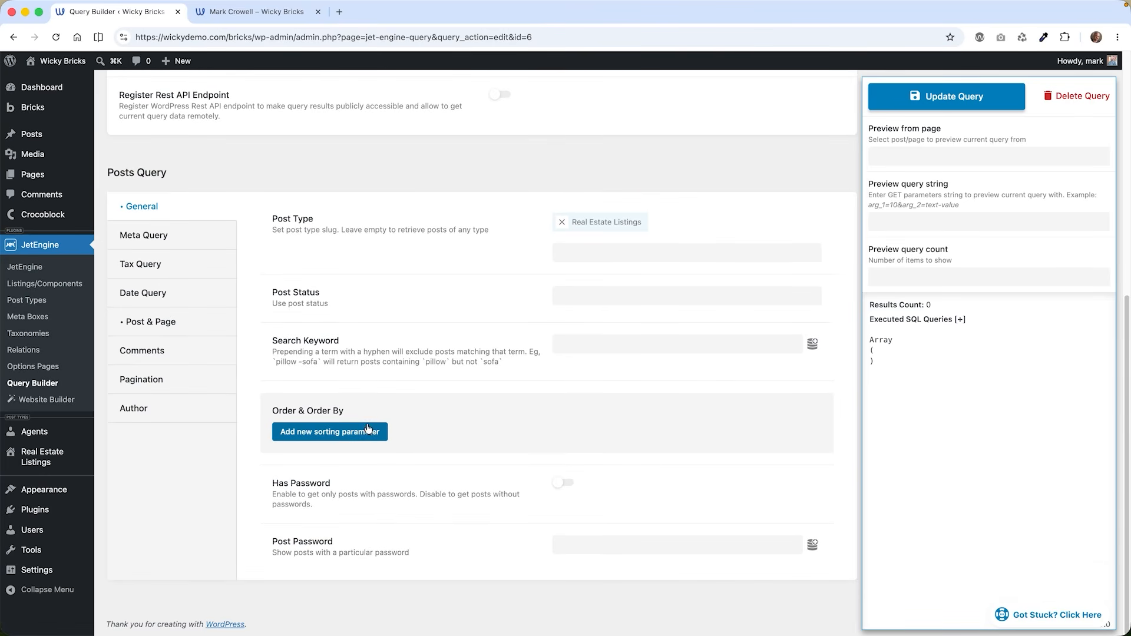
- Open the Related Items macro settings for Post In under the query's Post & Page options
{"action": "left_click", "coordinate": [170, 324]}
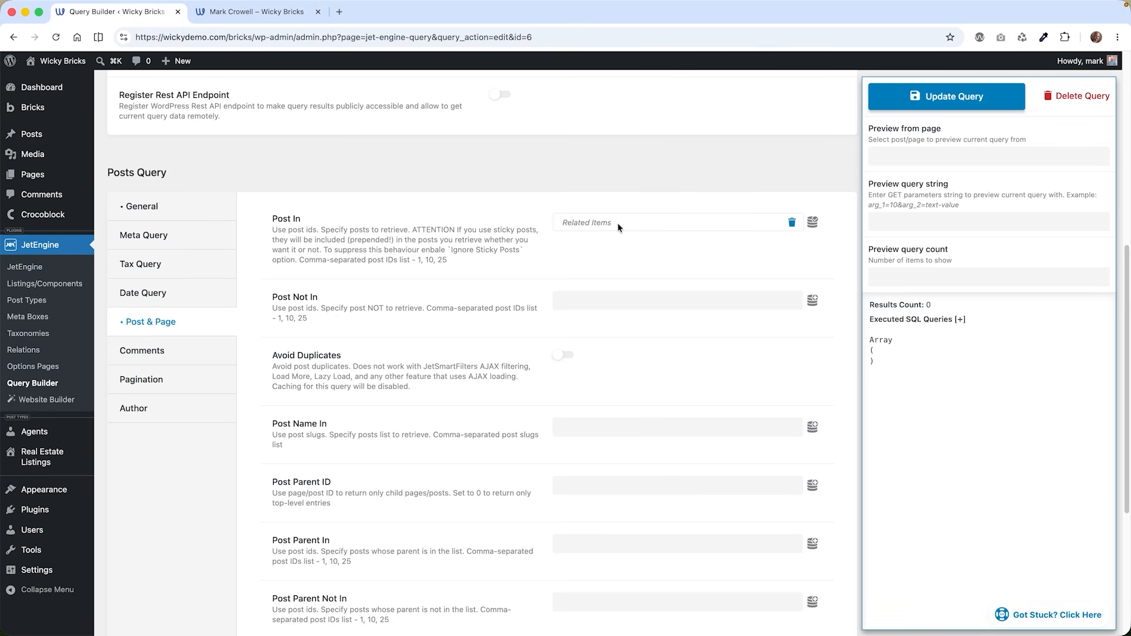
{"action": "left_click", "coordinate": [812, 222]}
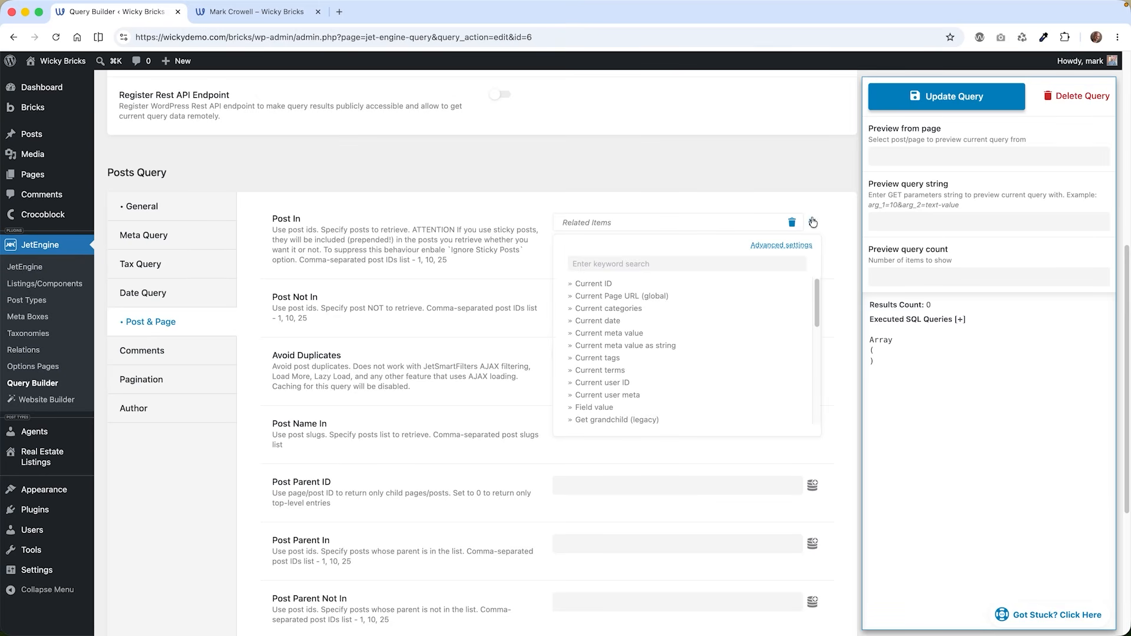
{"action": "scroll", "coordinate": [736, 289], "scroll_direction": "down", "scroll_amount": 2}
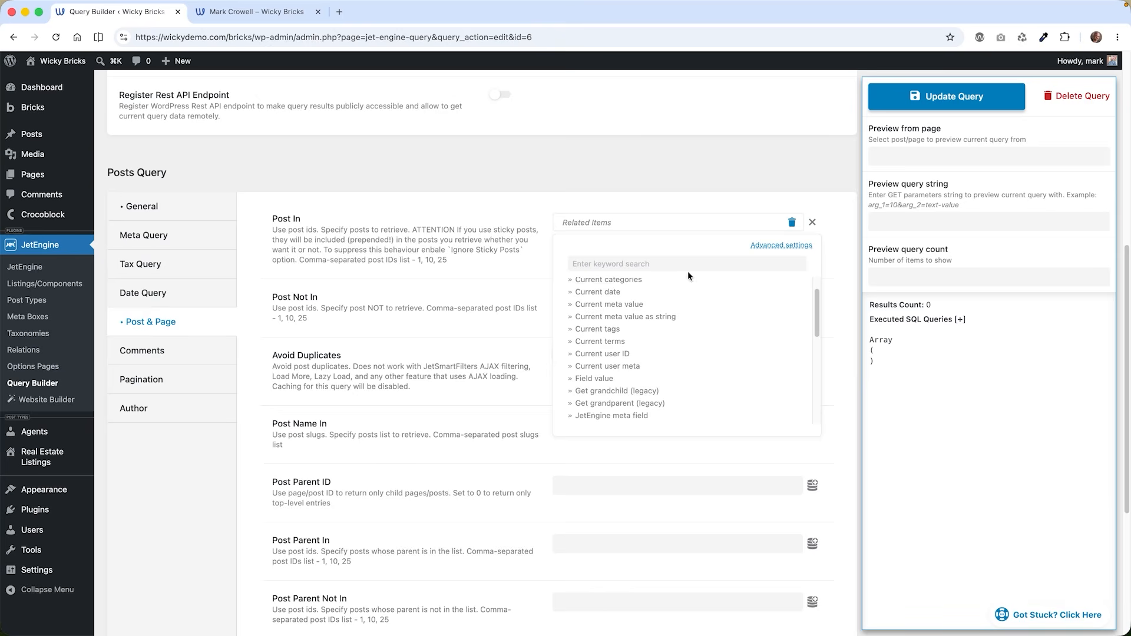
{"action": "scroll", "coordinate": [682, 313], "scroll_direction": "down", "scroll_amount": 5}
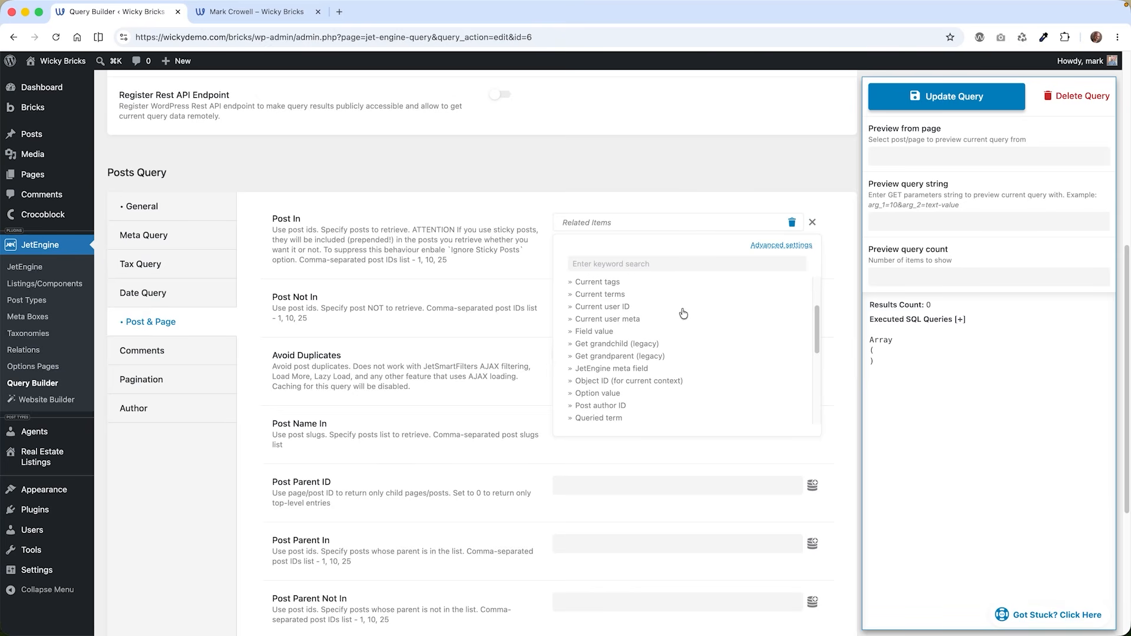
{"action": "scroll", "coordinate": [683, 326], "scroll_direction": "down", "scroll_amount": 5}
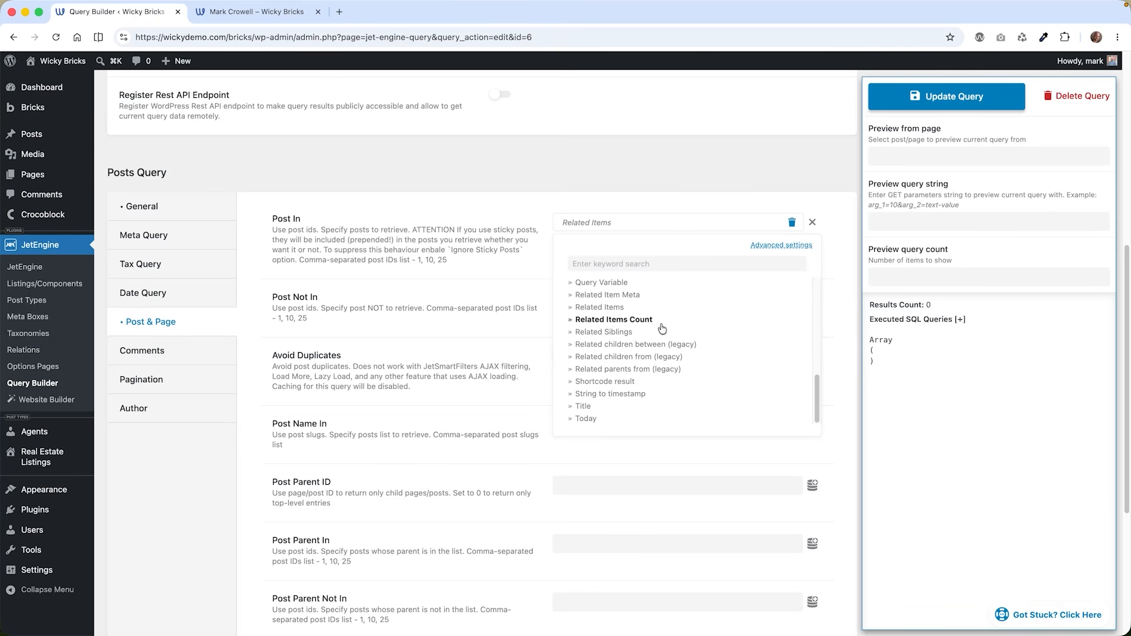
{"action": "left_click", "coordinate": [614, 312]}
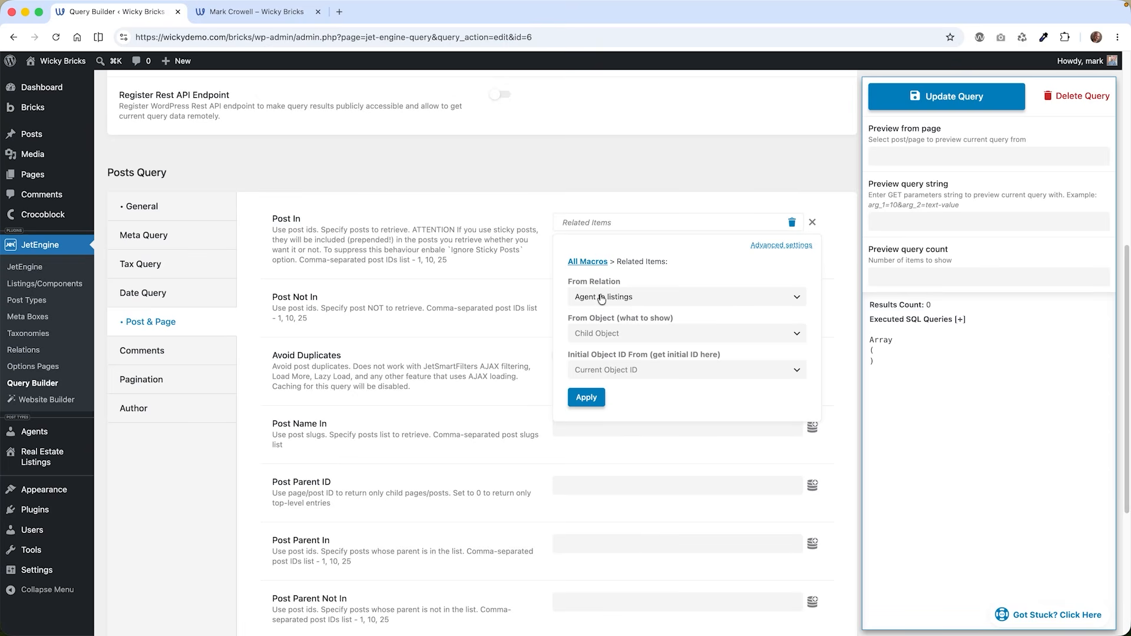
- Review the Related Items macro options, keeping Agent to listings, Child Object and Current Object ID, and apply them
{"action": "left_click", "coordinate": [640, 291]}
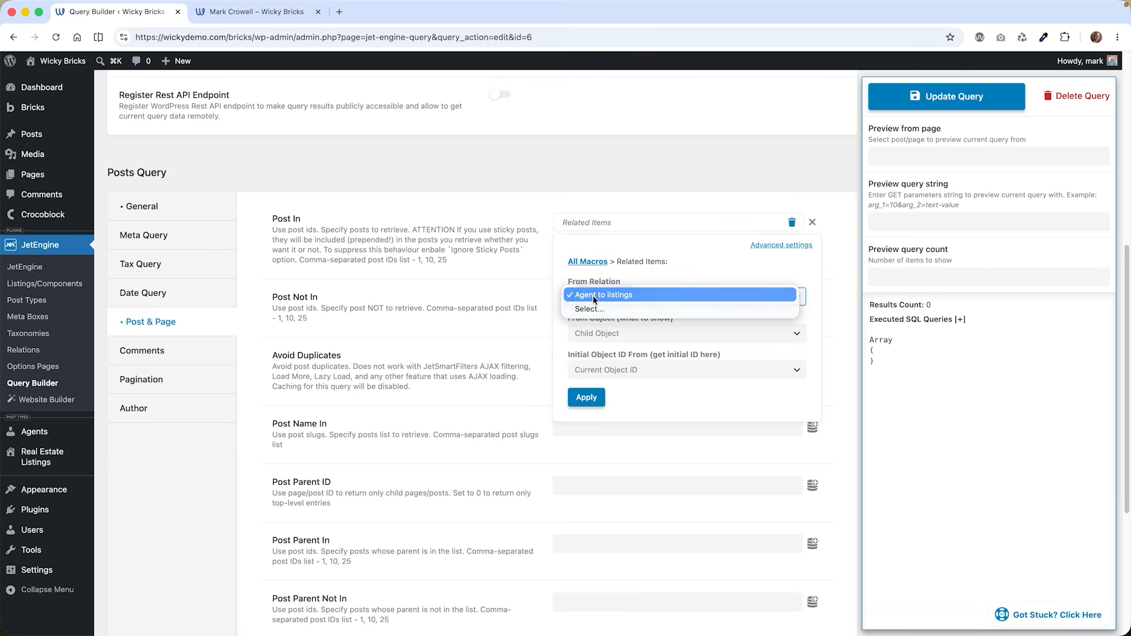
{"action": "left_click", "coordinate": [649, 273]}
{"action": "left_click", "coordinate": [645, 332]}
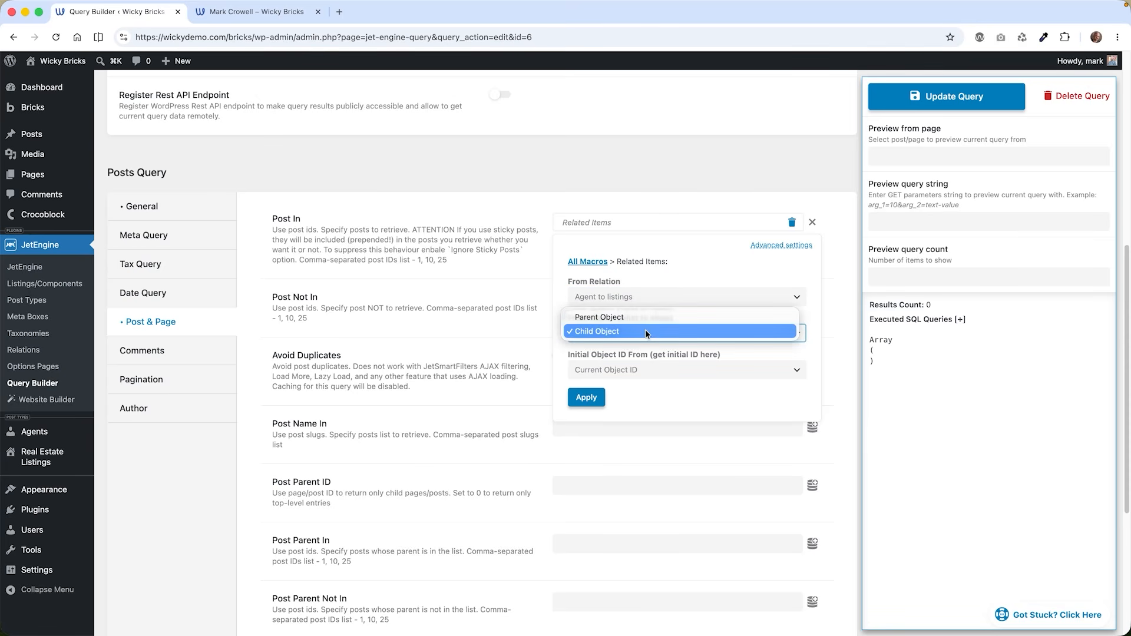
{"action": "left_click", "coordinate": [650, 275]}
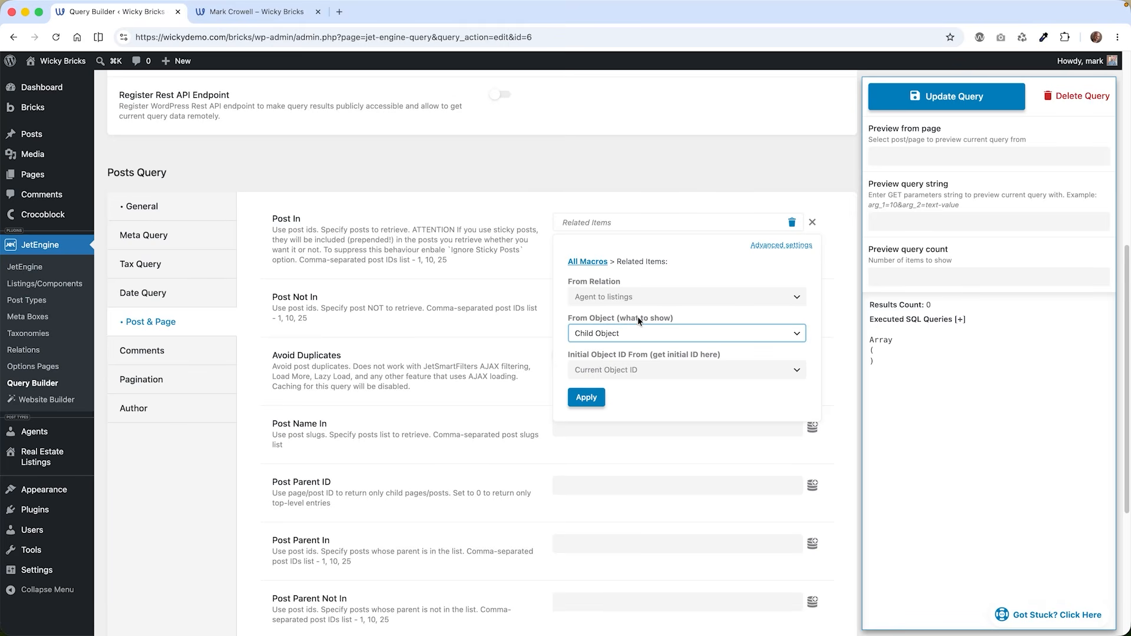
{"action": "left_click", "coordinate": [637, 331]}
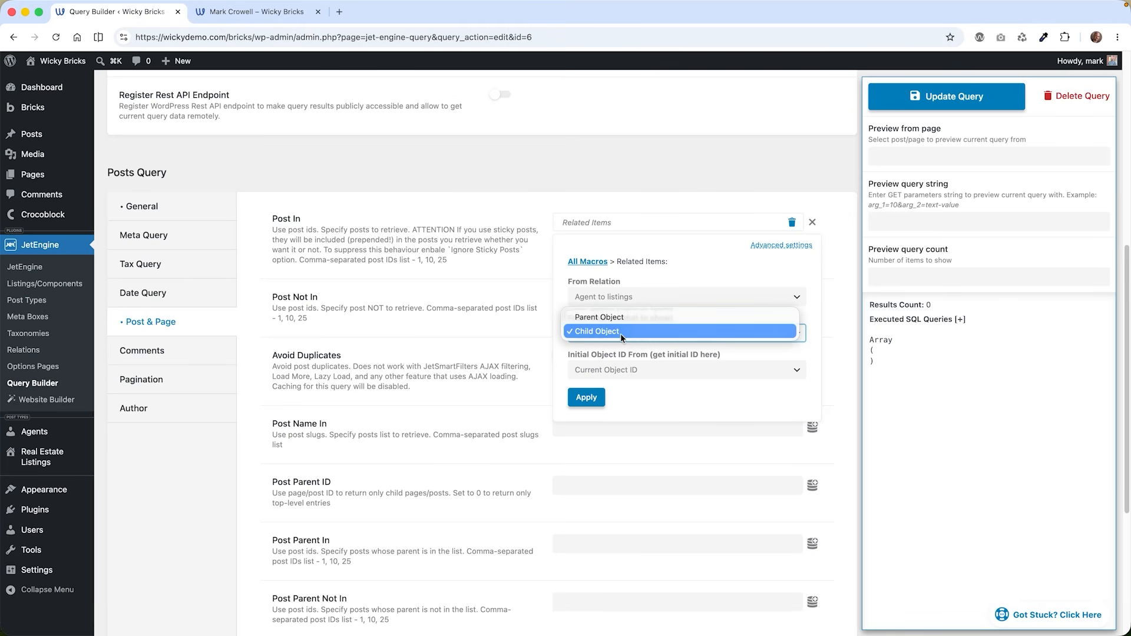
{"action": "left_click", "coordinate": [620, 334]}
{"action": "left_click", "coordinate": [646, 377]}
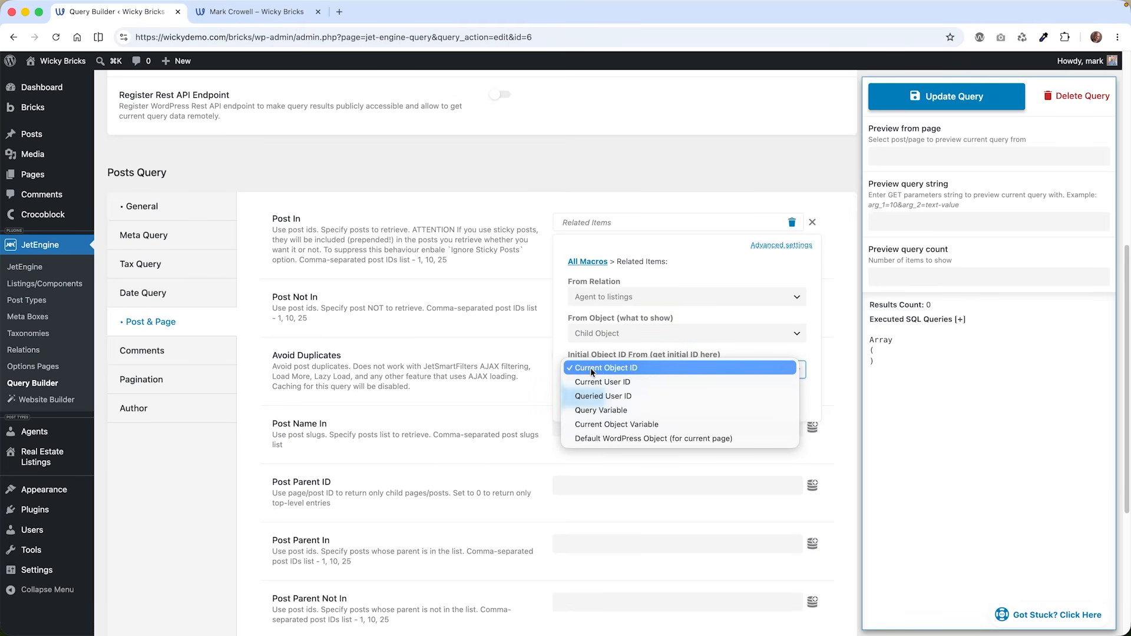
{"action": "left_click", "coordinate": [636, 349]}
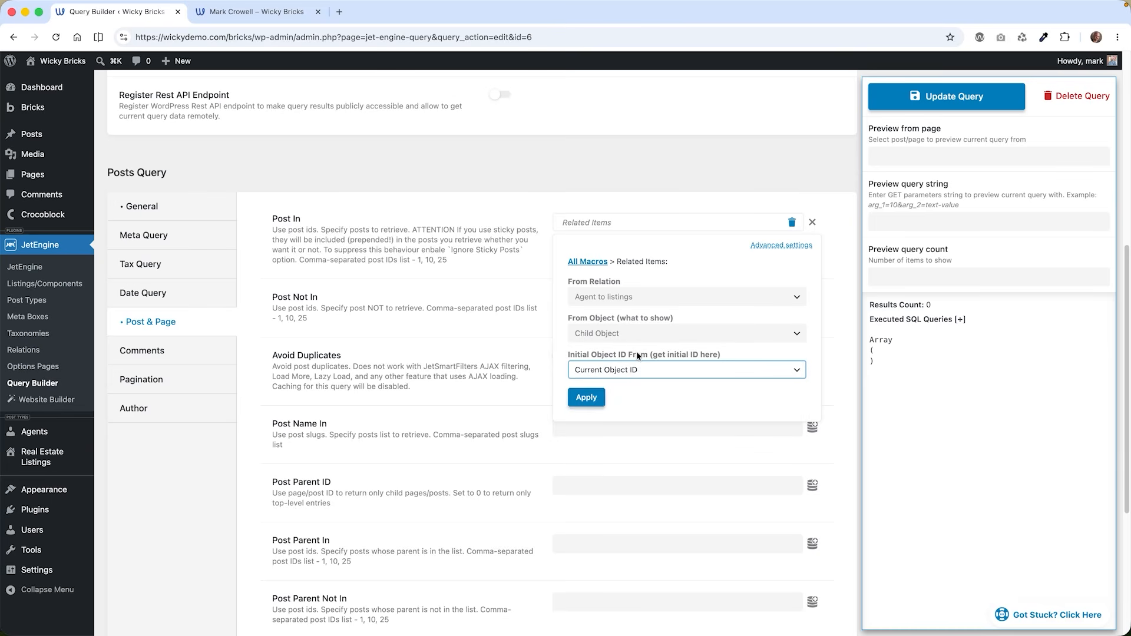
{"action": "left_click", "coordinate": [599, 398]}
- Preview the query from the page of Listing 1's agent and look through the returned listings
{"action": "scroll", "coordinate": [707, 266], "scroll_direction": "up", "scroll_amount": 7}
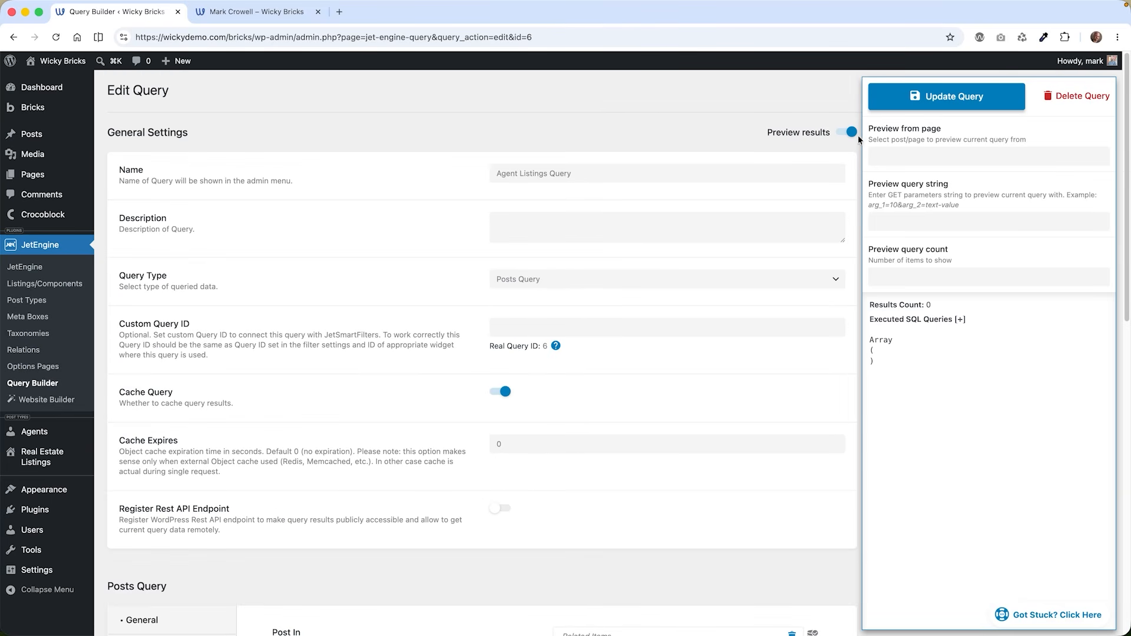
{"action": "left_click", "coordinate": [922, 151]}
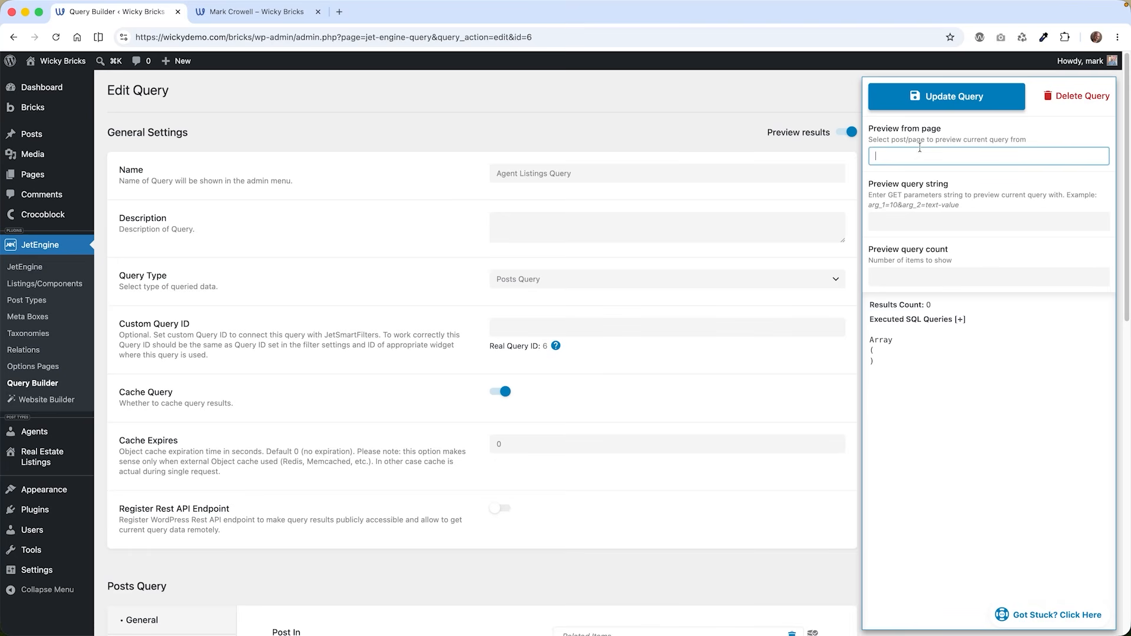
{"action": "type", "text": "mark"}
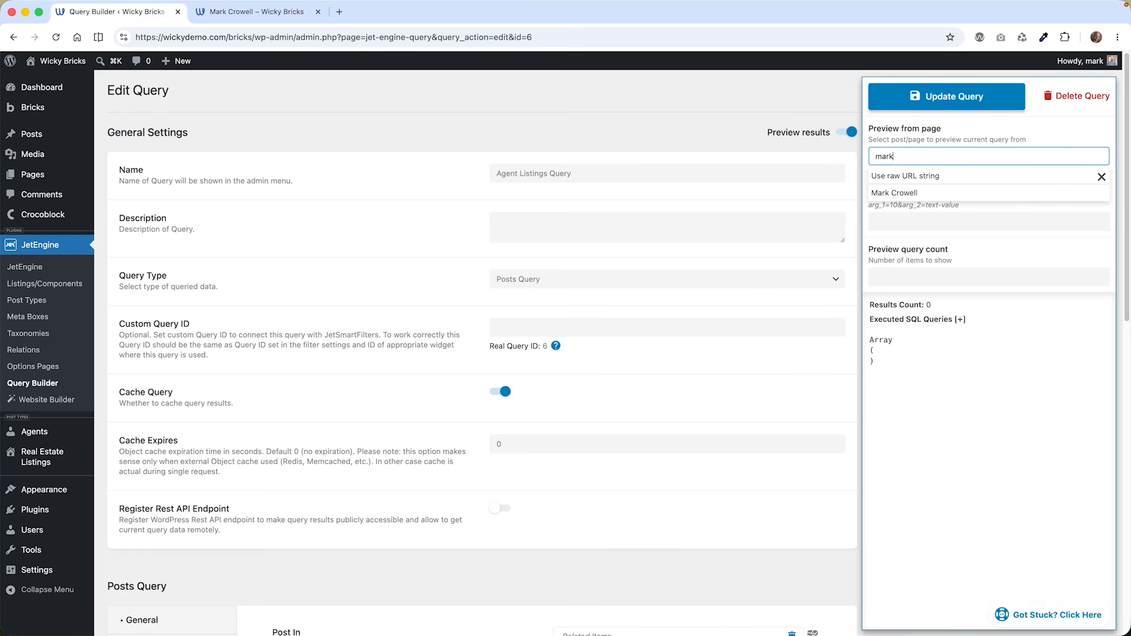
{"action": "left_click", "coordinate": [897, 193]}
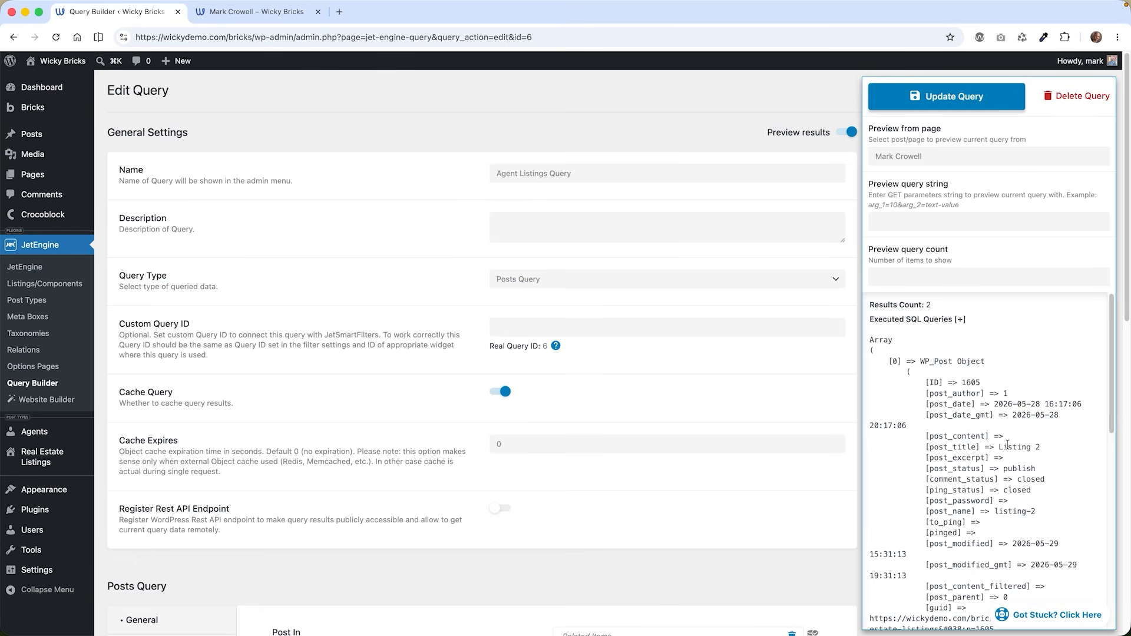
{"action": "scroll", "coordinate": [1002, 444], "scroll_direction": "down", "scroll_amount": 10}
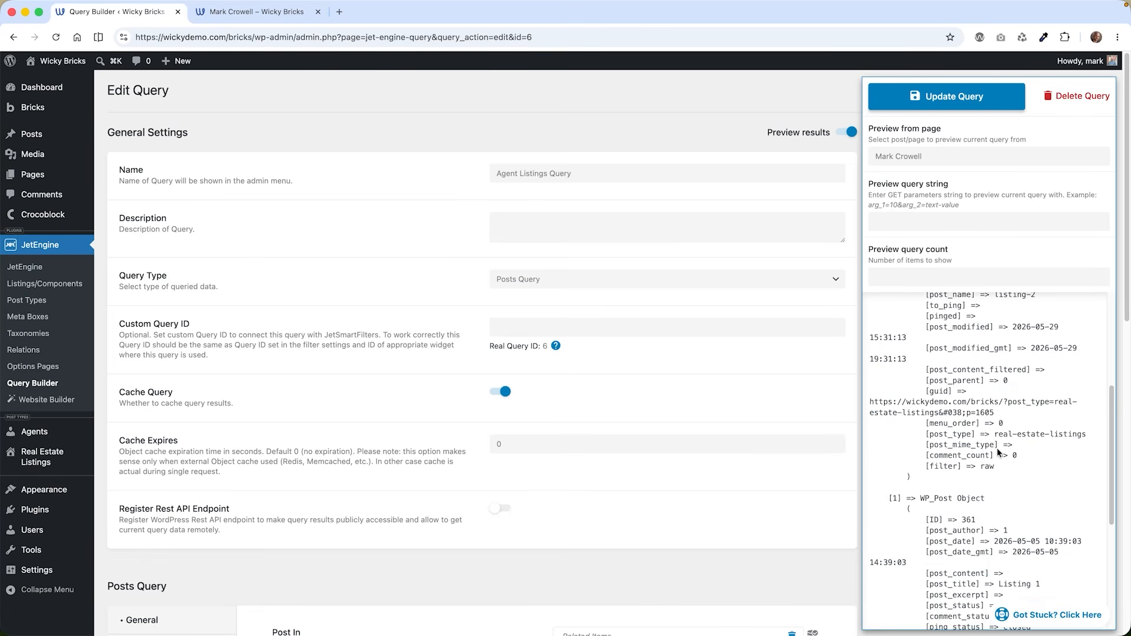
{"action": "scroll", "coordinate": [991, 338], "scroll_direction": "up", "scroll_amount": 10}
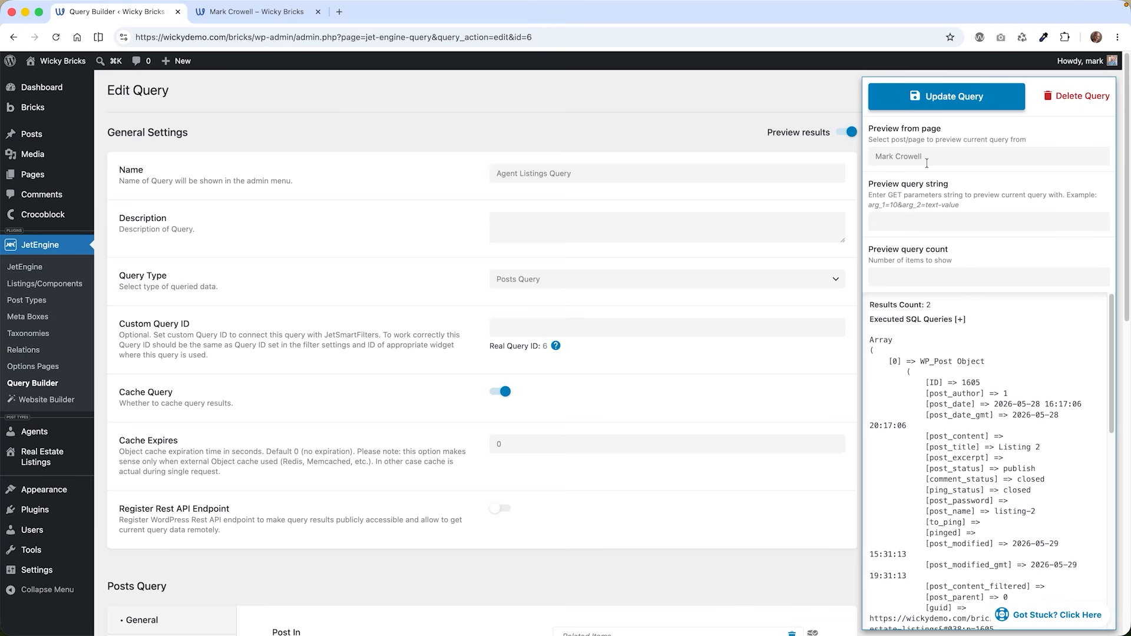
- Preview the query from the other agent's page instead and examine the listing titles in the results
{"action": "left_click_drag", "start_coordinate": [926, 163], "coordinate": [875, 151]}
{"action": "type", "text": "barb"}
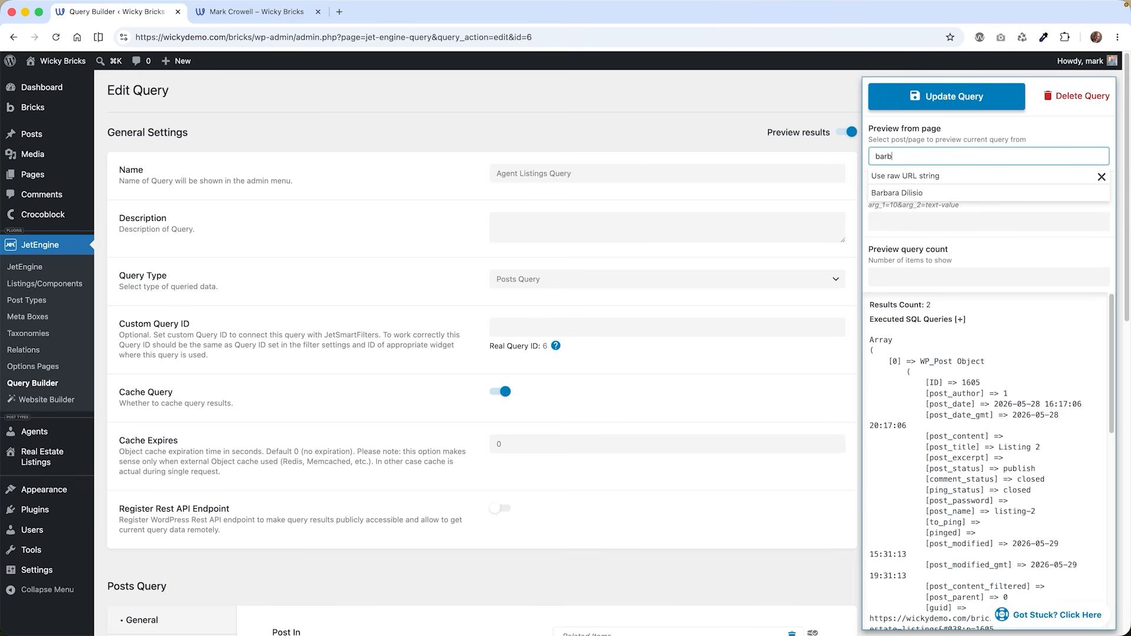
{"action": "left_click", "coordinate": [947, 193]}
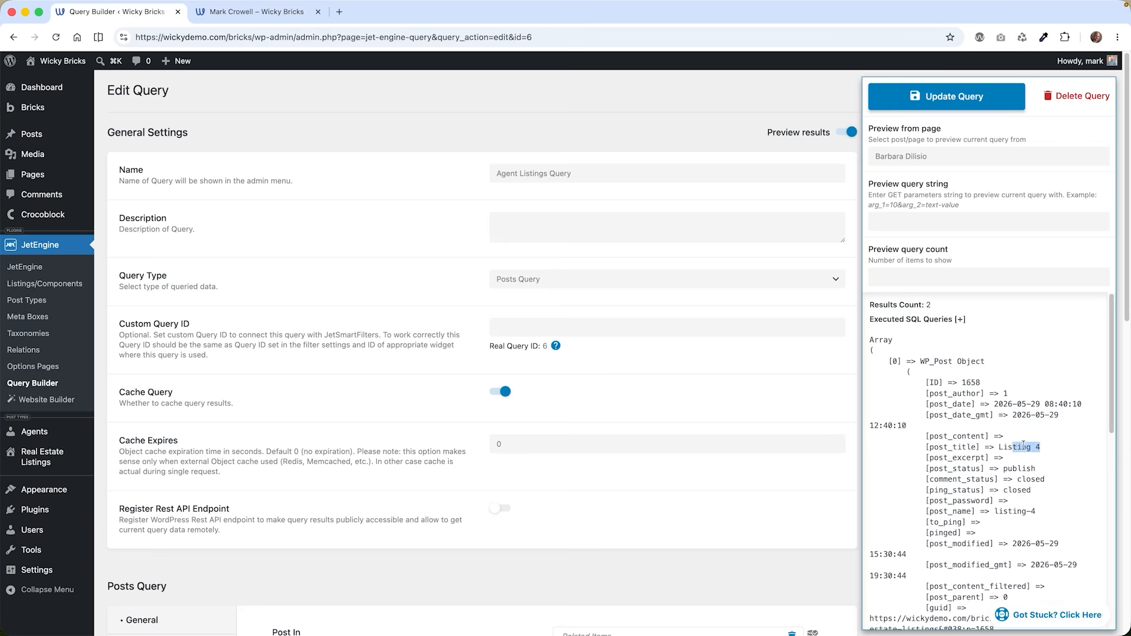
{"action": "scroll", "coordinate": [1013, 466], "scroll_direction": "down", "scroll_amount": 6}
{"action": "left_click_drag", "start_coordinate": [1022, 459], "coordinate": [1042, 460]}
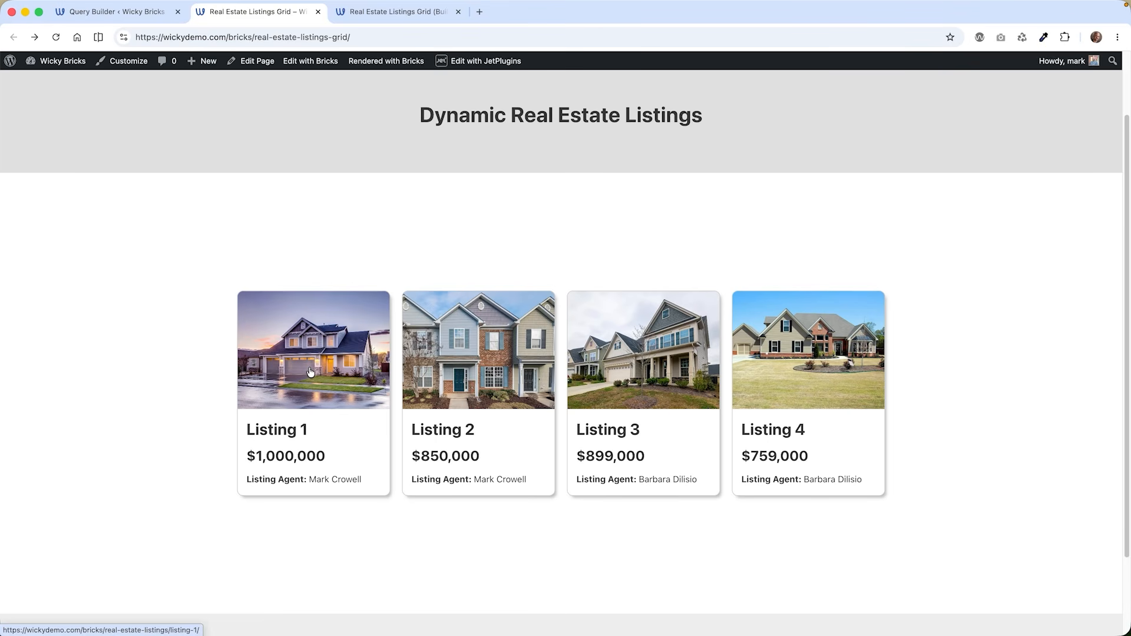
- Look over the live Real Estate Listings Grid page and browse to the JetEngine elements in its Bricks builder
{"action": "scroll", "coordinate": [377, 392], "scroll_direction": "up", "scroll_amount": 3}
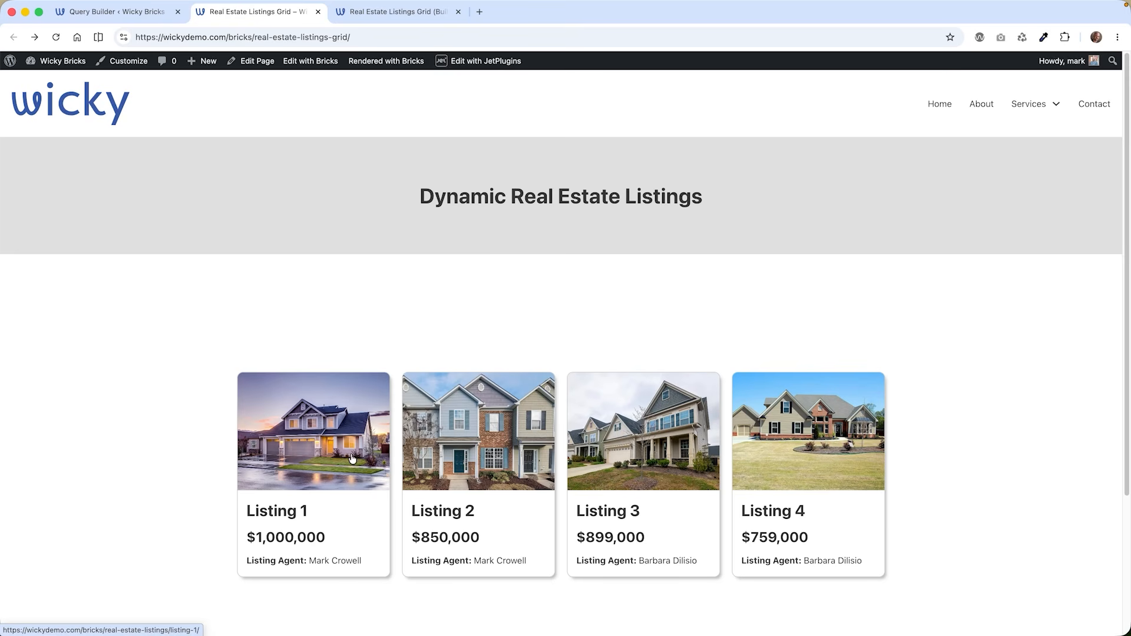
{"action": "scroll", "coordinate": [350, 456], "scroll_direction": "down", "scroll_amount": 1}
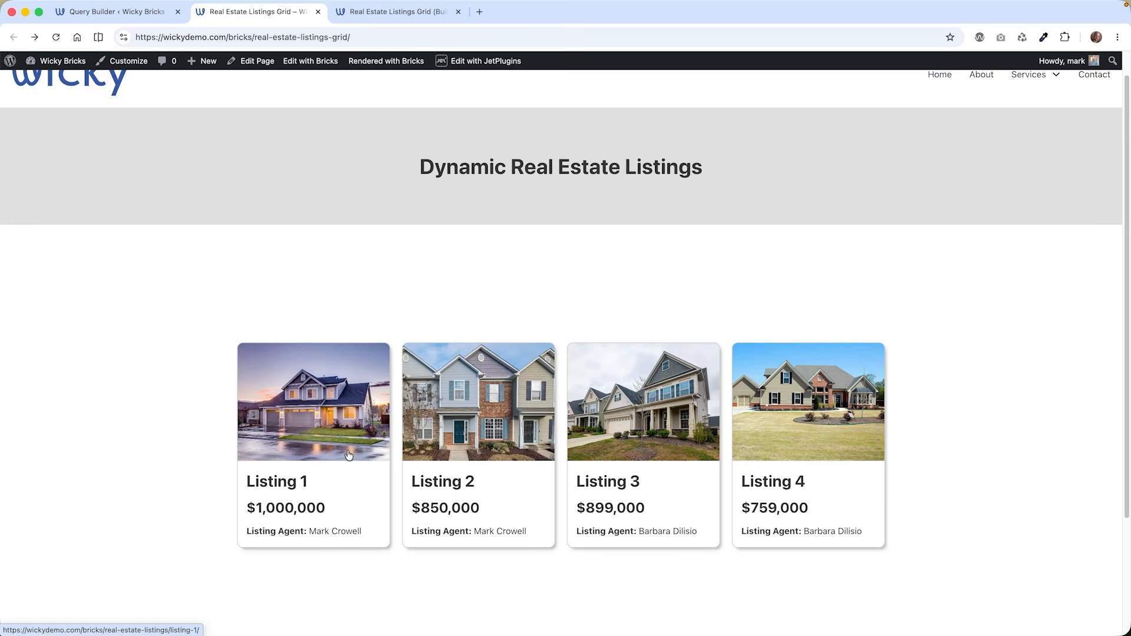
{"action": "left_click", "coordinate": [414, 16]}
{"action": "scroll", "coordinate": [391, 271], "scroll_direction": "down", "scroll_amount": 2}
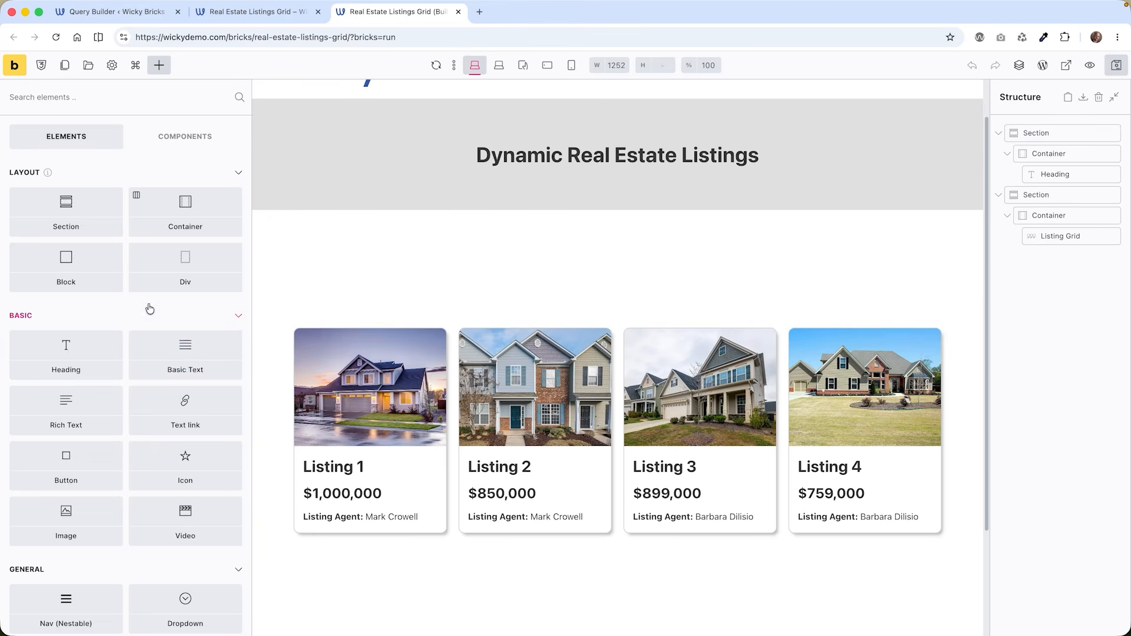
{"action": "scroll", "coordinate": [149, 307], "scroll_direction": "down", "scroll_amount": 2}
{"action": "scroll", "coordinate": [150, 307], "scroll_direction": "down", "scroll_amount": 10}
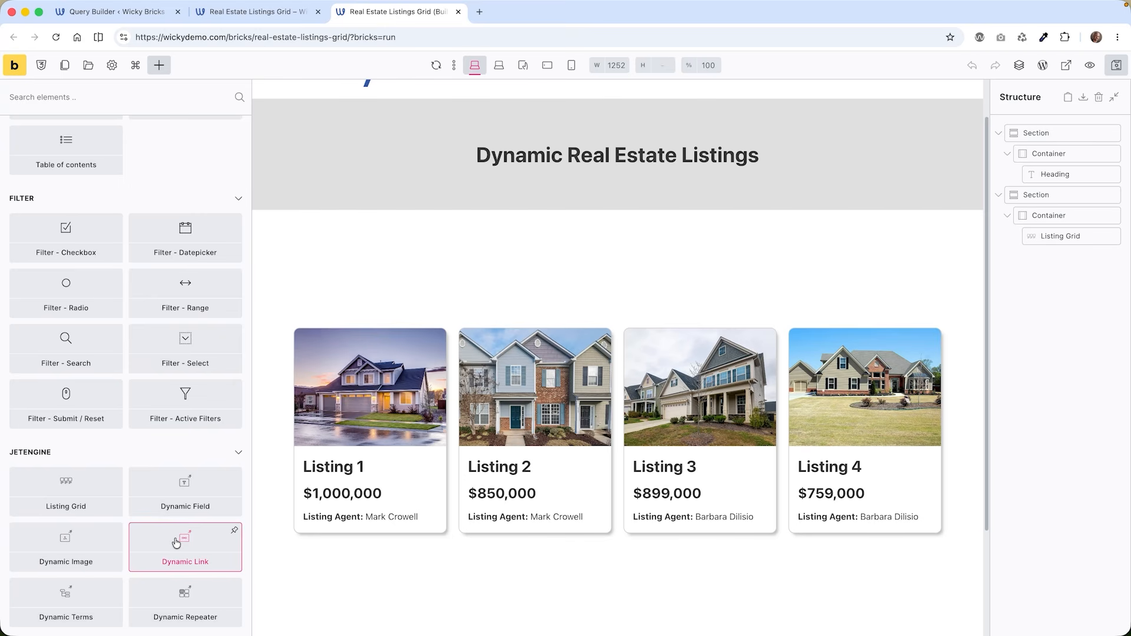
- Browse the JetEngine elements and examine the general settings of the page's Listing Grid element
{"action": "scroll", "coordinate": [175, 531], "scroll_direction": "up", "scroll_amount": 1}
{"action": "scroll", "coordinate": [174, 531], "scroll_direction": "down", "scroll_amount": 10}
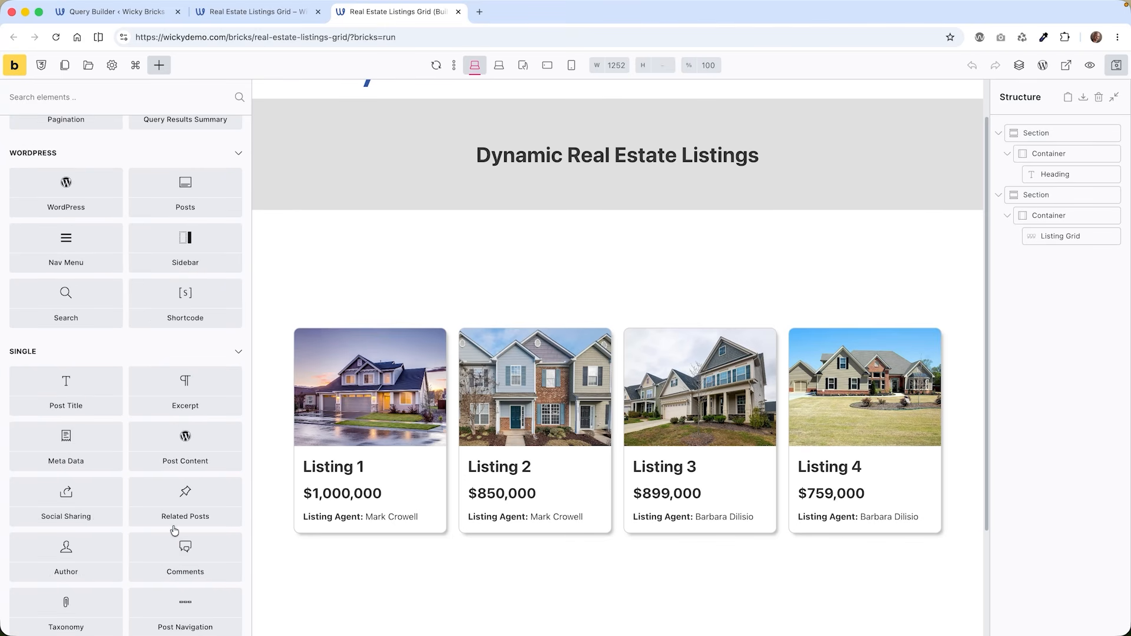
{"action": "scroll", "coordinate": [174, 530], "scroll_direction": "up", "scroll_amount": 10}
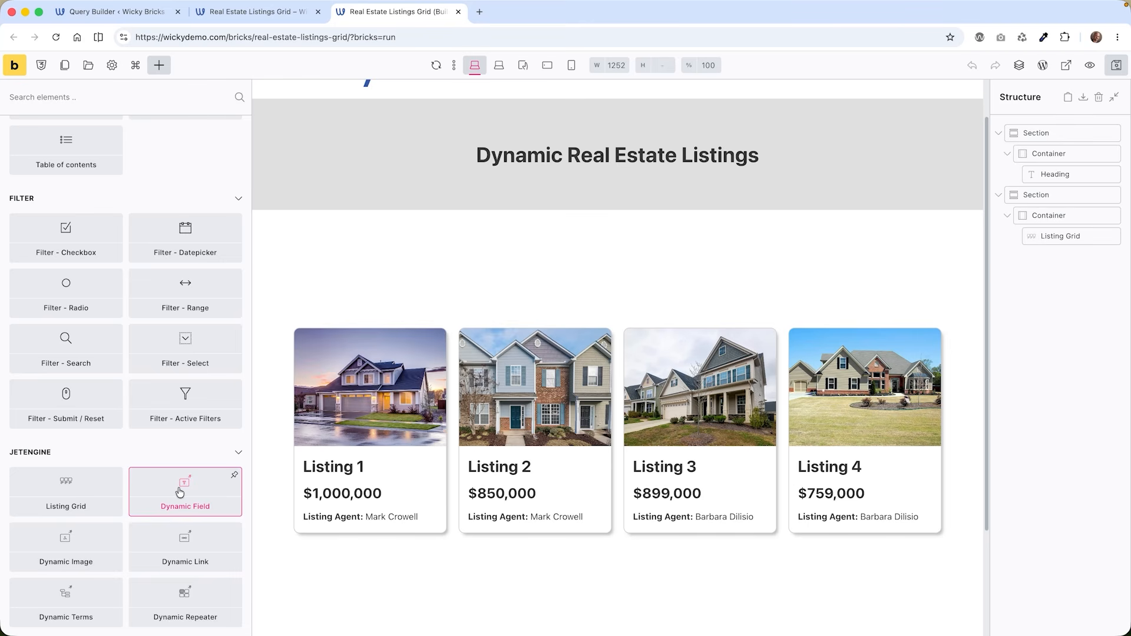
{"action": "scroll", "coordinate": [169, 318], "scroll_direction": "up", "scroll_amount": 1}
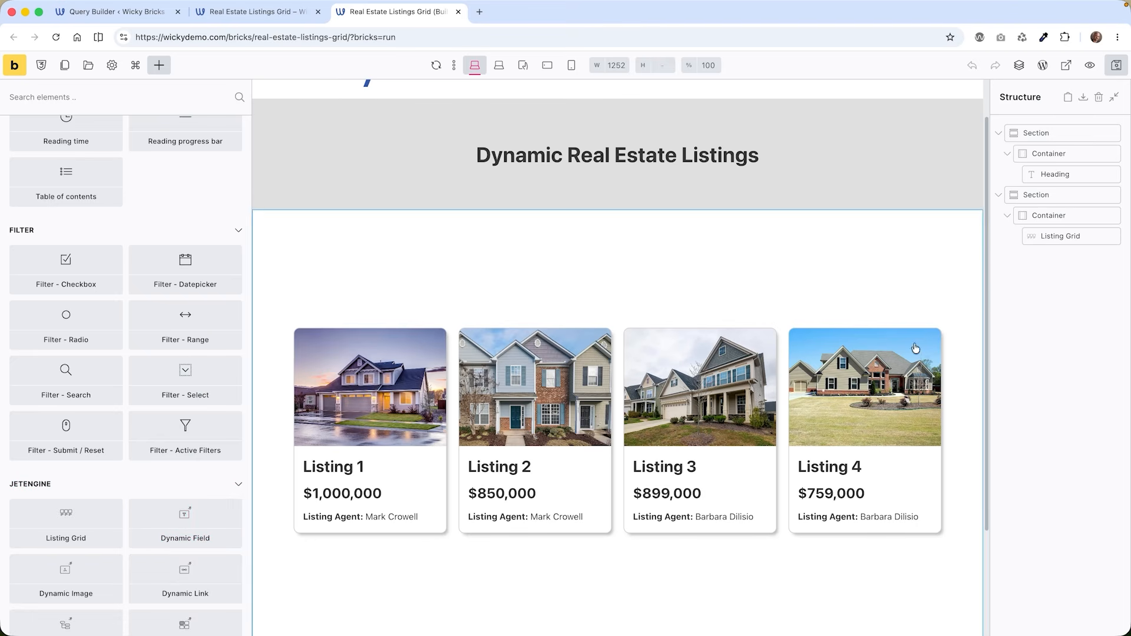
{"action": "left_click", "coordinate": [1054, 236]}
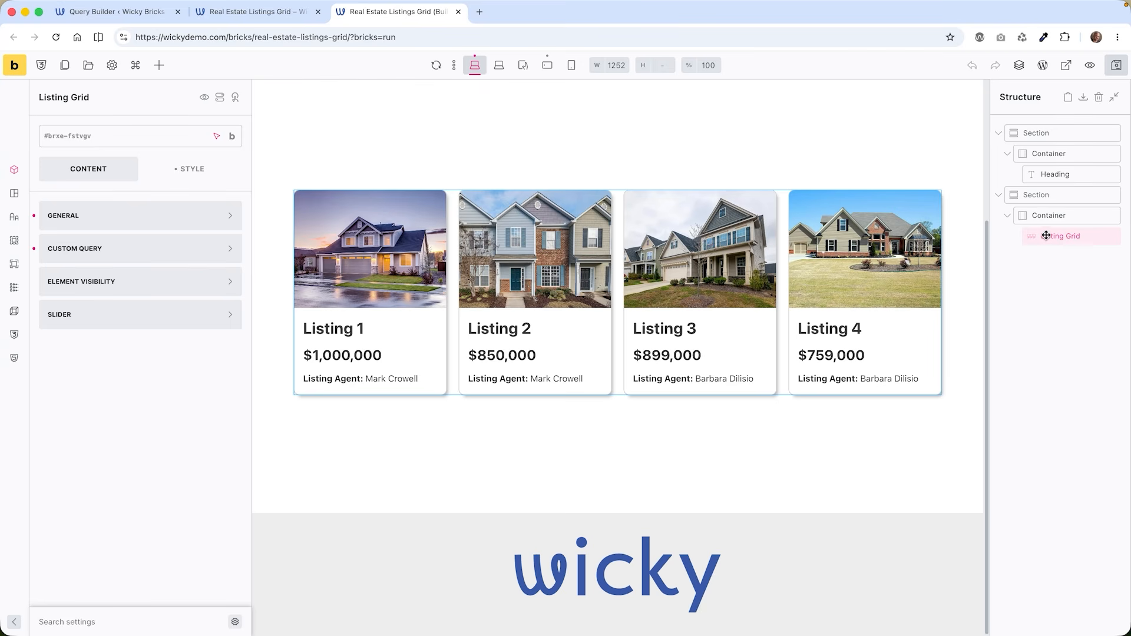
{"action": "left_click", "coordinate": [79, 218]}
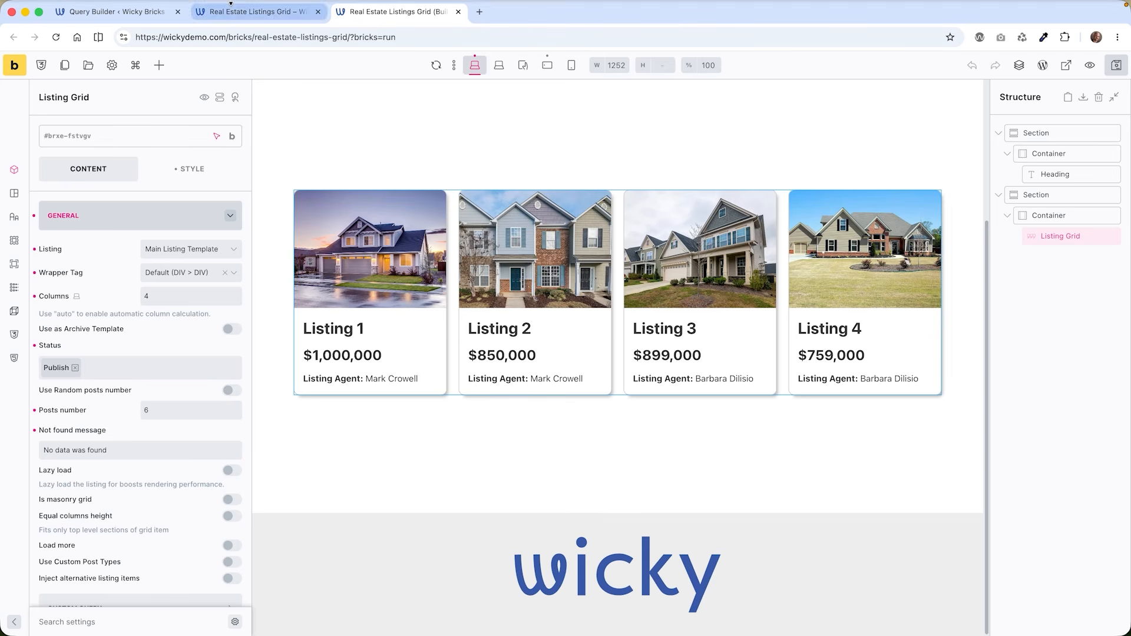
- Go back to the WordPress admin and open the JetEngine Listings/Components list
{"action": "left_click", "coordinate": [244, 16]}
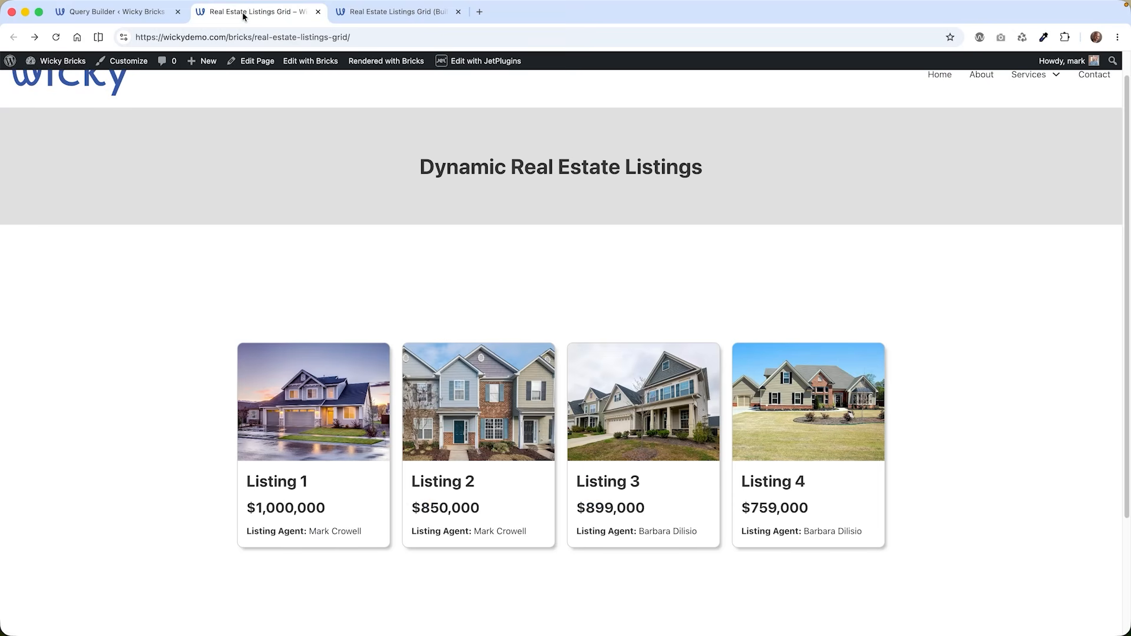
{"action": "left_click", "coordinate": [150, 19]}
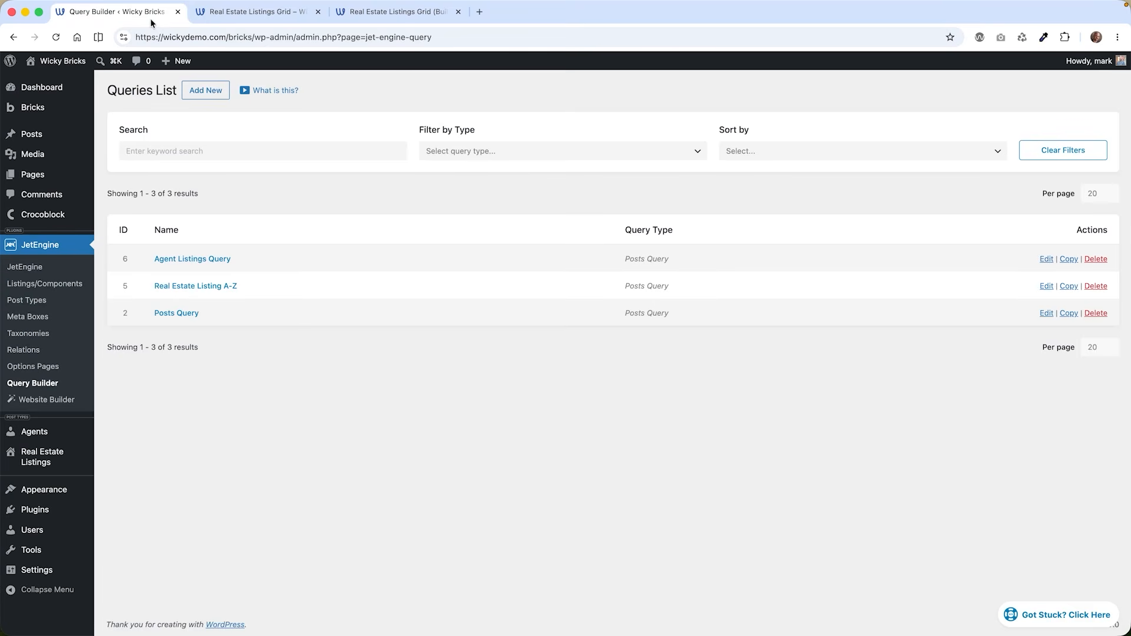
{"action": "left_click", "coordinate": [24, 280]}
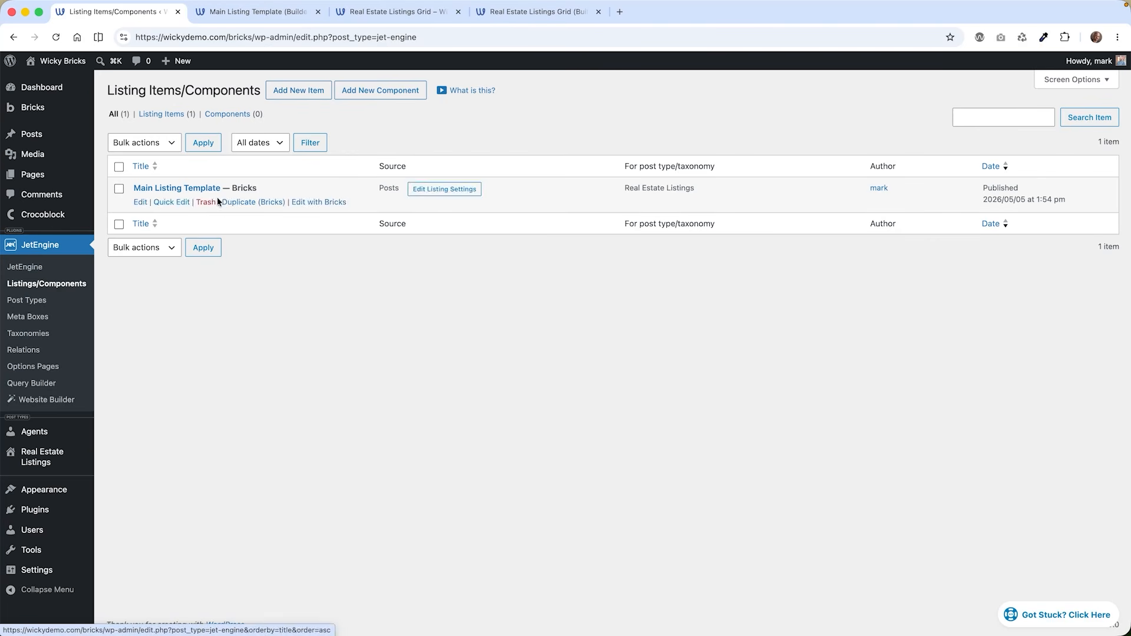
- Review the source, post type, name and view options for a new listing item, and close the setup without creating one
{"action": "left_click", "coordinate": [298, 90]}
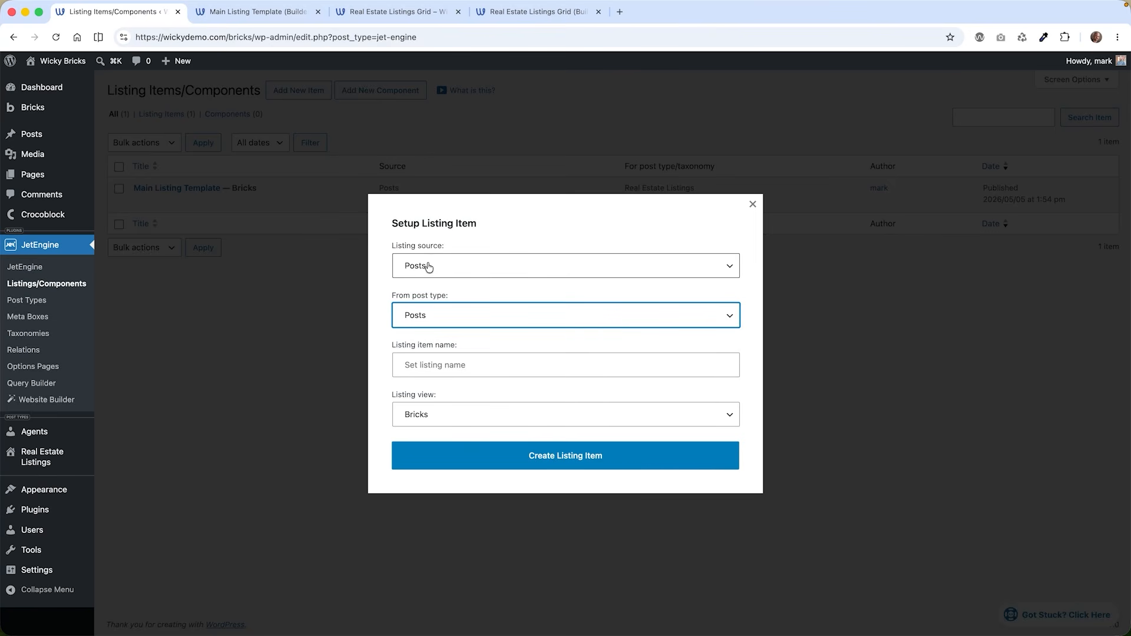
{"action": "left_click", "coordinate": [427, 264]}
{"action": "left_click", "coordinate": [428, 262]}
{"action": "left_click", "coordinate": [444, 316]}
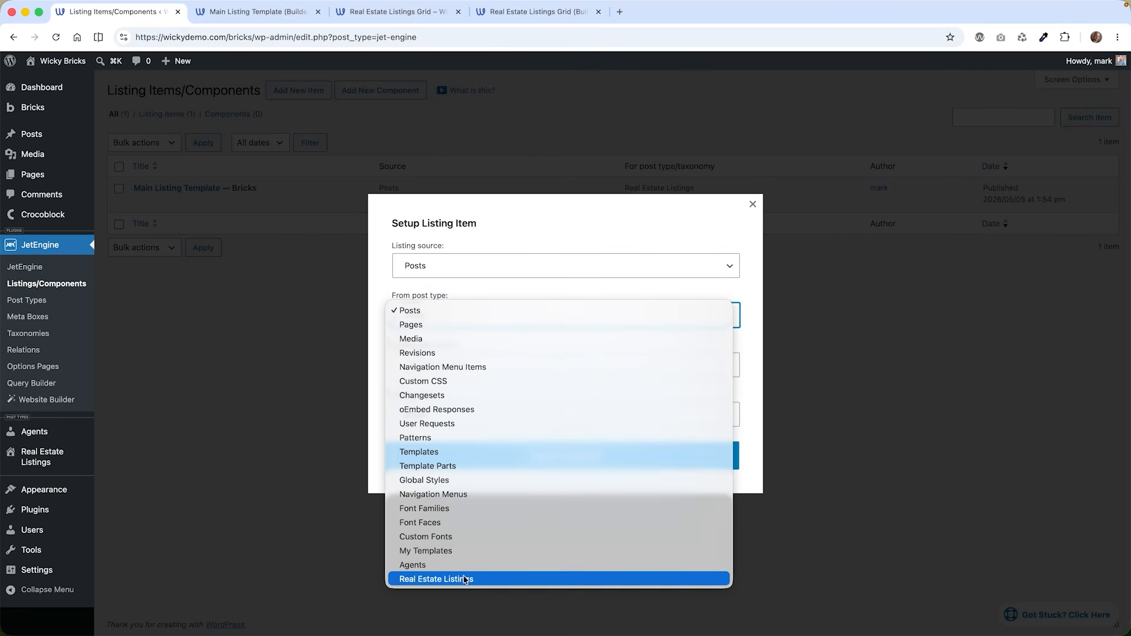
{"action": "left_click", "coordinate": [504, 231]}
{"action": "left_click", "coordinate": [505, 366]}
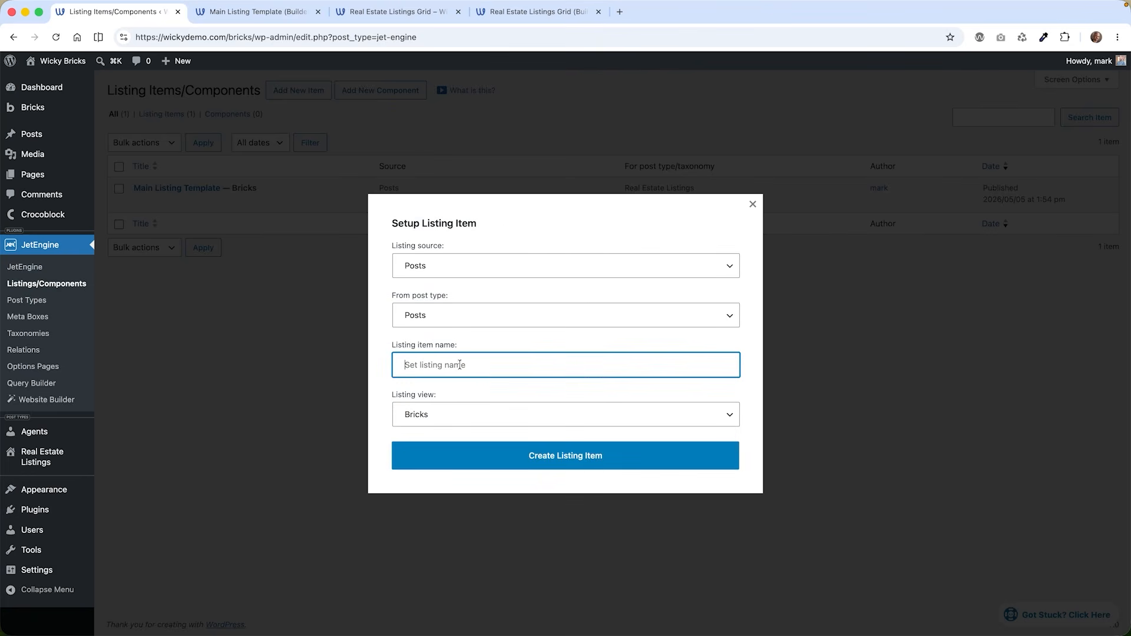
{"action": "left_click", "coordinate": [424, 418]}
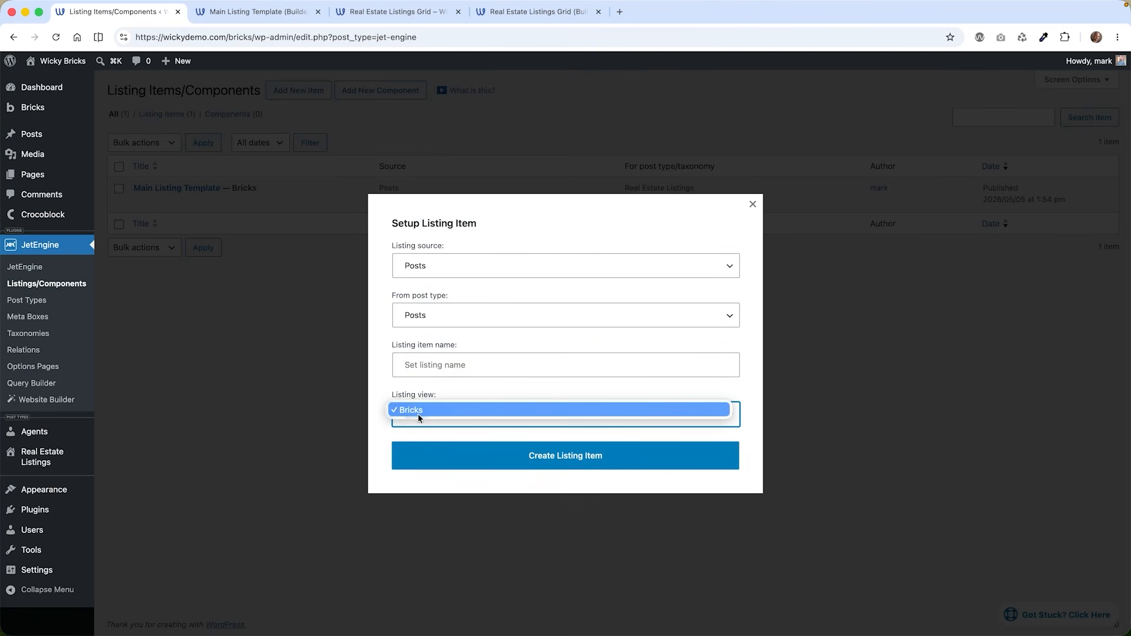
{"action": "left_click", "coordinate": [746, 203]}
{"action": "left_click", "coordinate": [749, 204]}
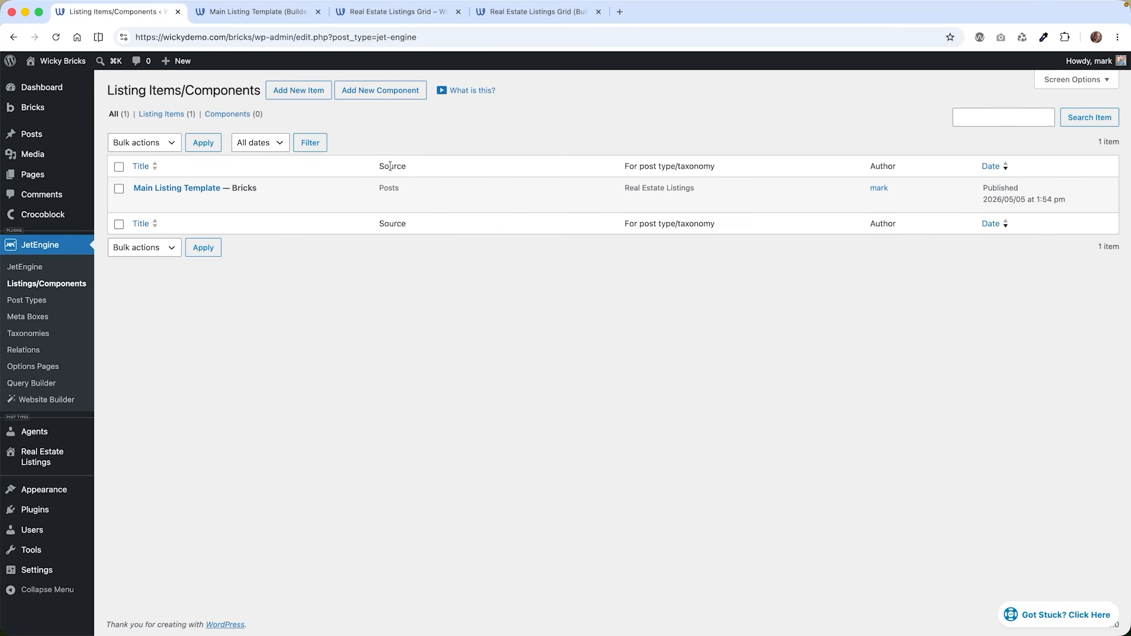
- Switch to the Main Listing Template in Bricks and examine its container, dynamic image, block and three dynamic fields
{"action": "mouse_move", "coordinate": [387, 187]}
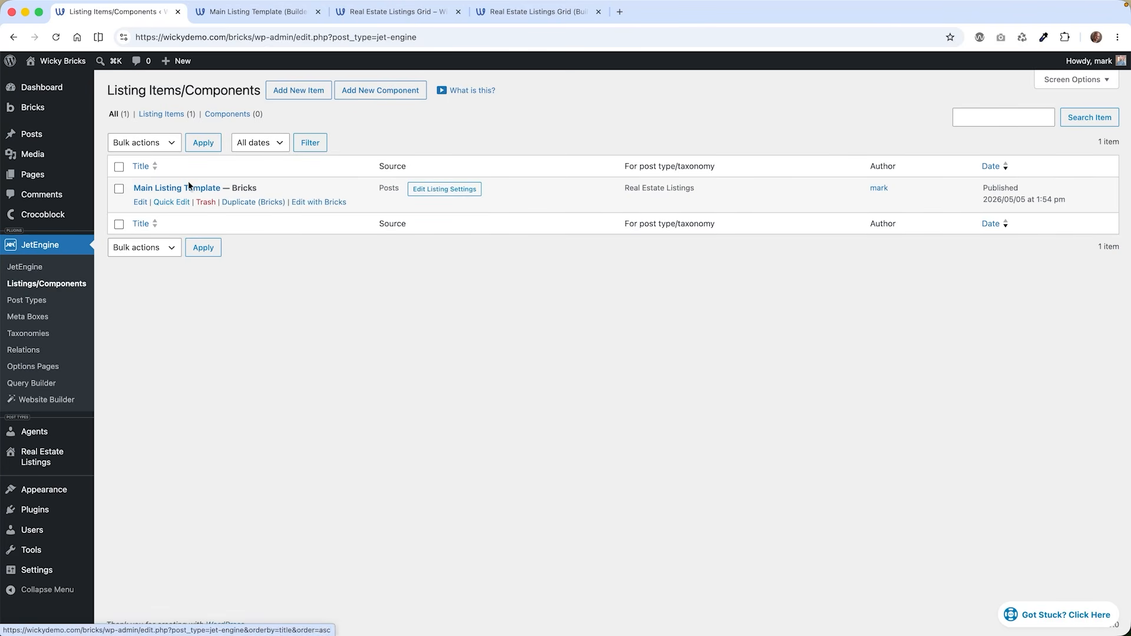
{"action": "left_click", "coordinate": [249, 14]}
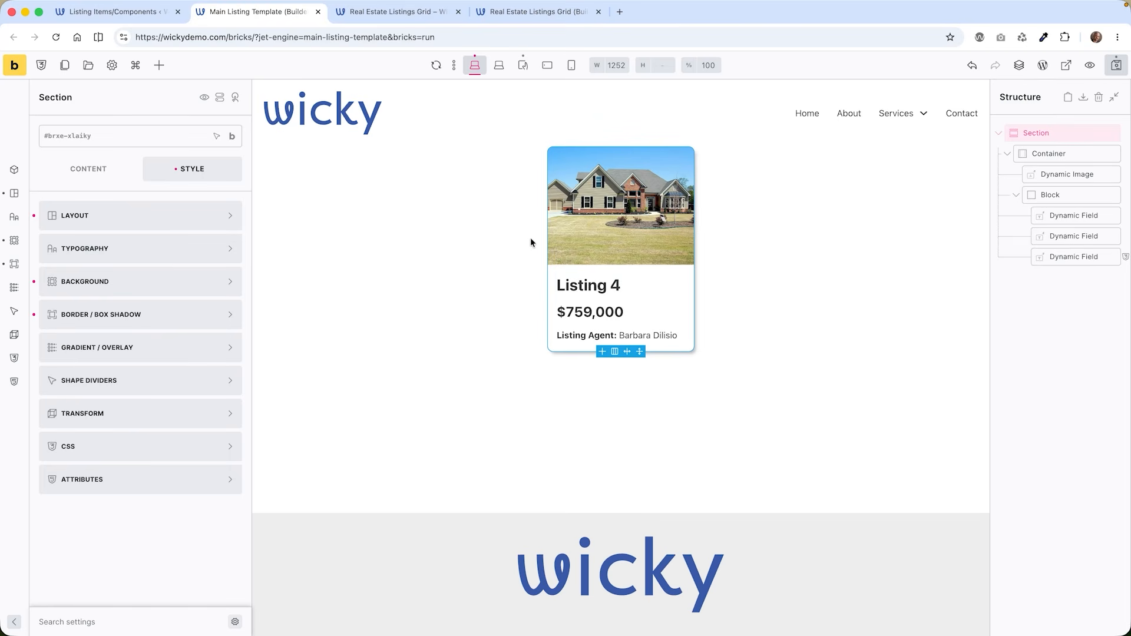
{"action": "left_click", "coordinate": [999, 134]}
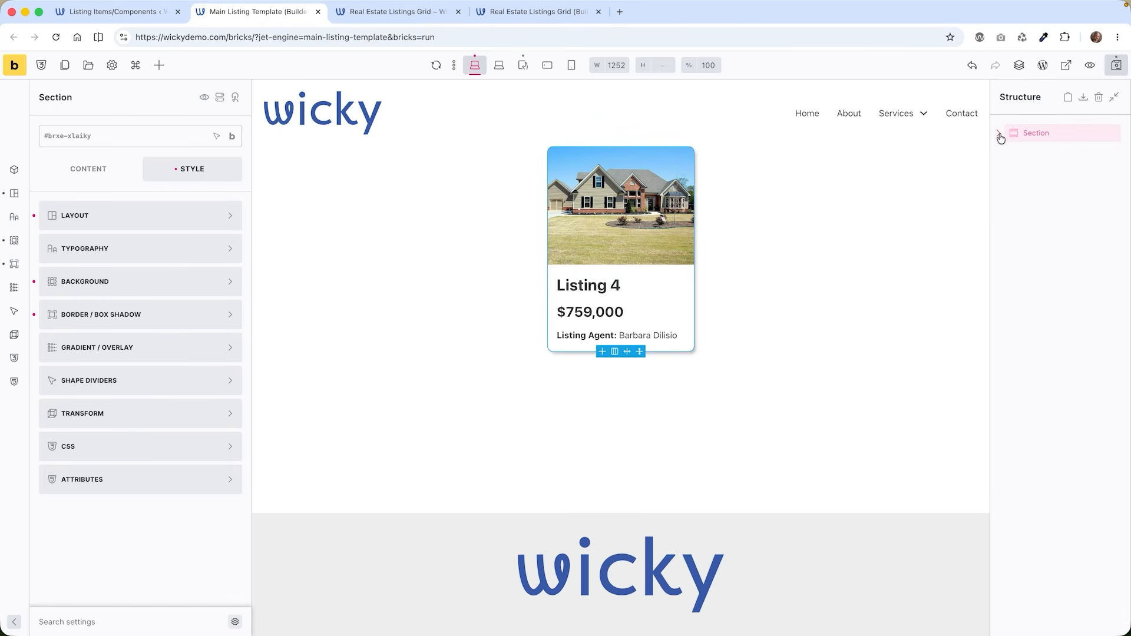
{"action": "left_click", "coordinate": [999, 134]}
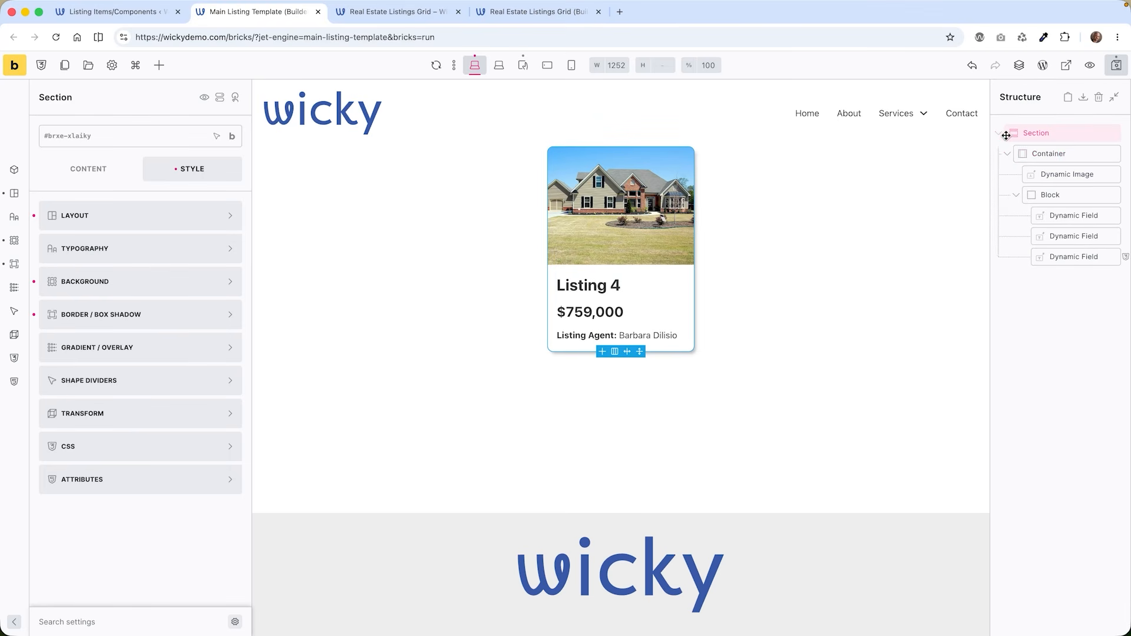
{"action": "left_click", "coordinate": [1043, 152]}
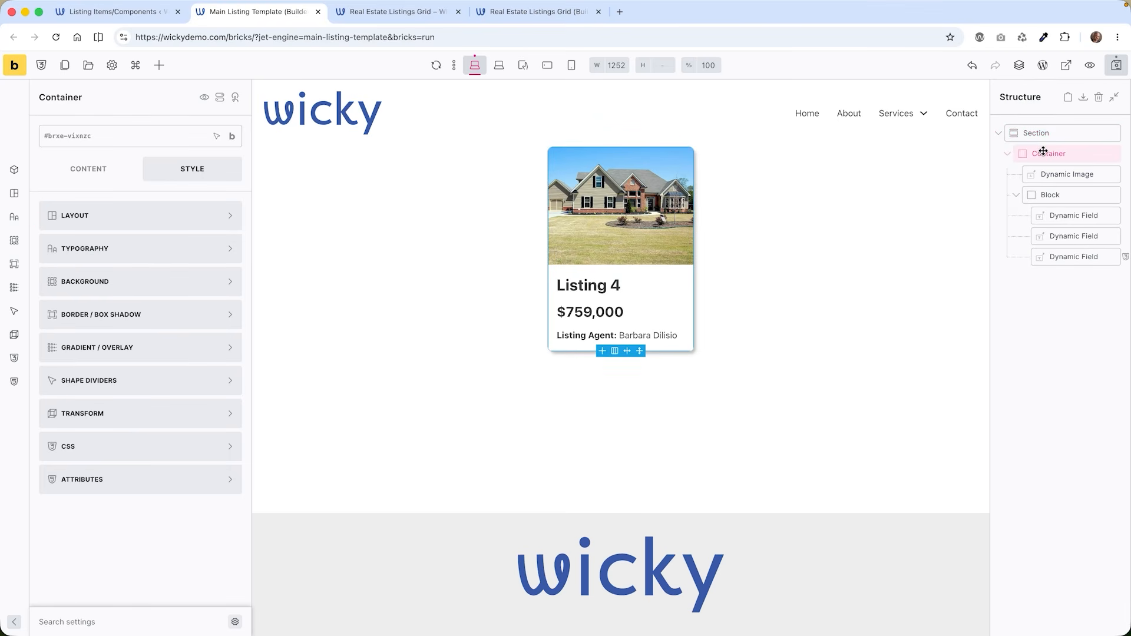
{"action": "left_click", "coordinate": [1063, 175]}
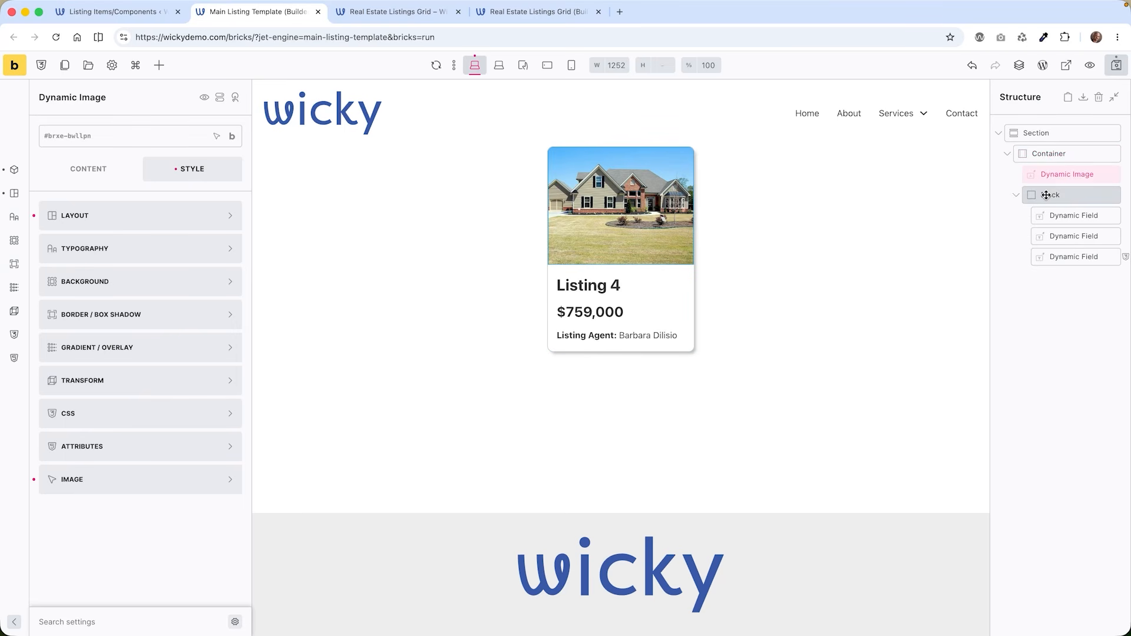
{"action": "left_click", "coordinate": [1052, 195]}
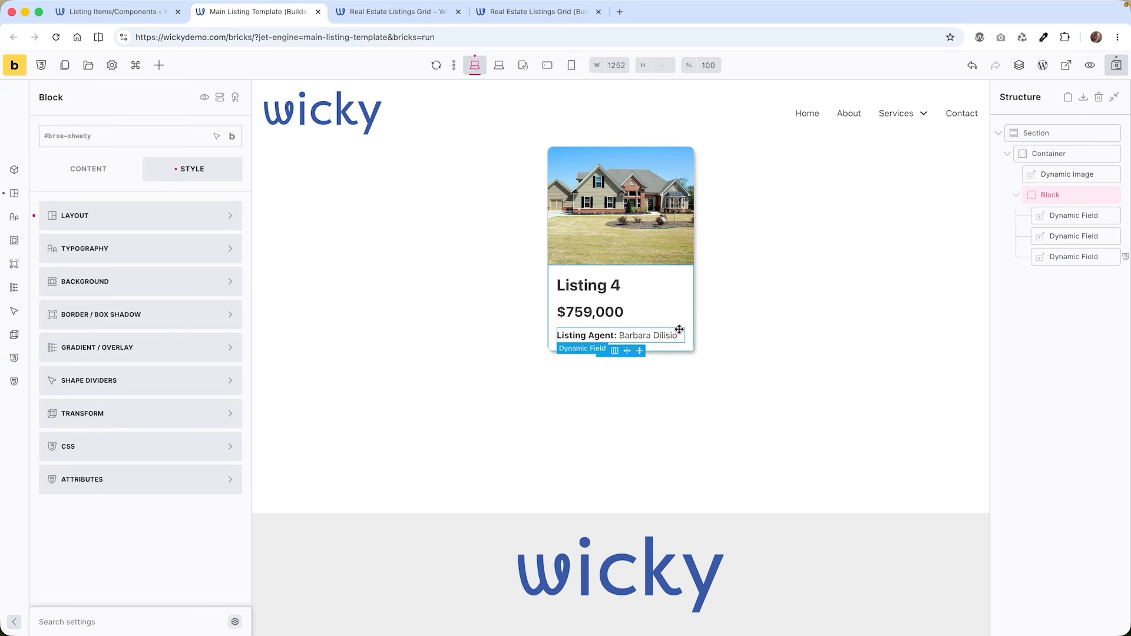
{"action": "left_click", "coordinate": [1077, 218]}
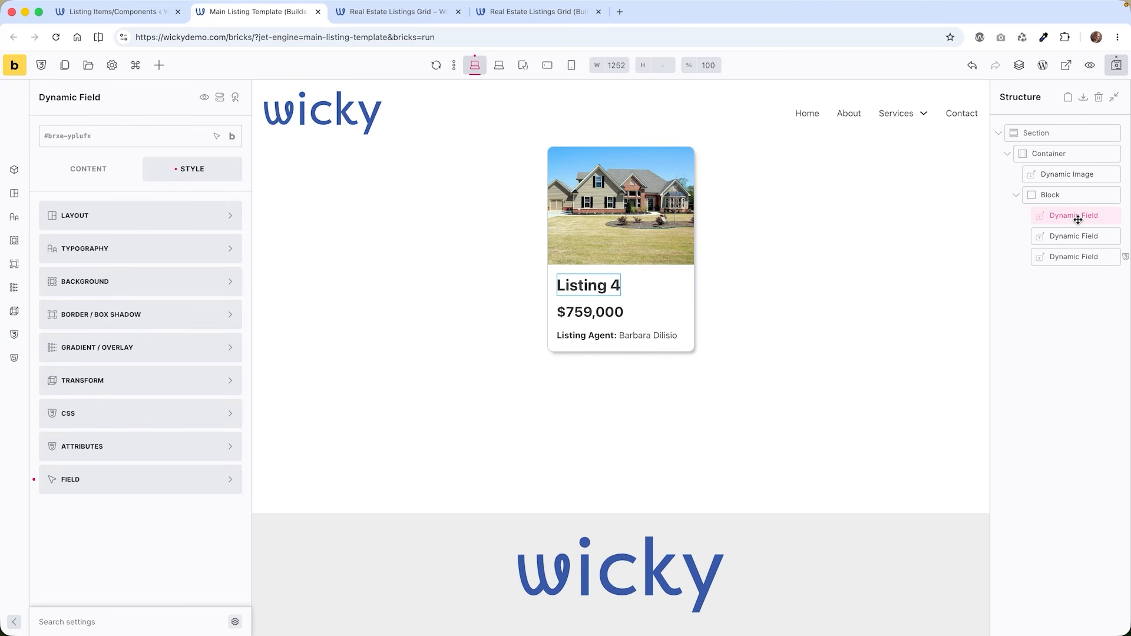
{"action": "left_click", "coordinate": [1081, 236]}
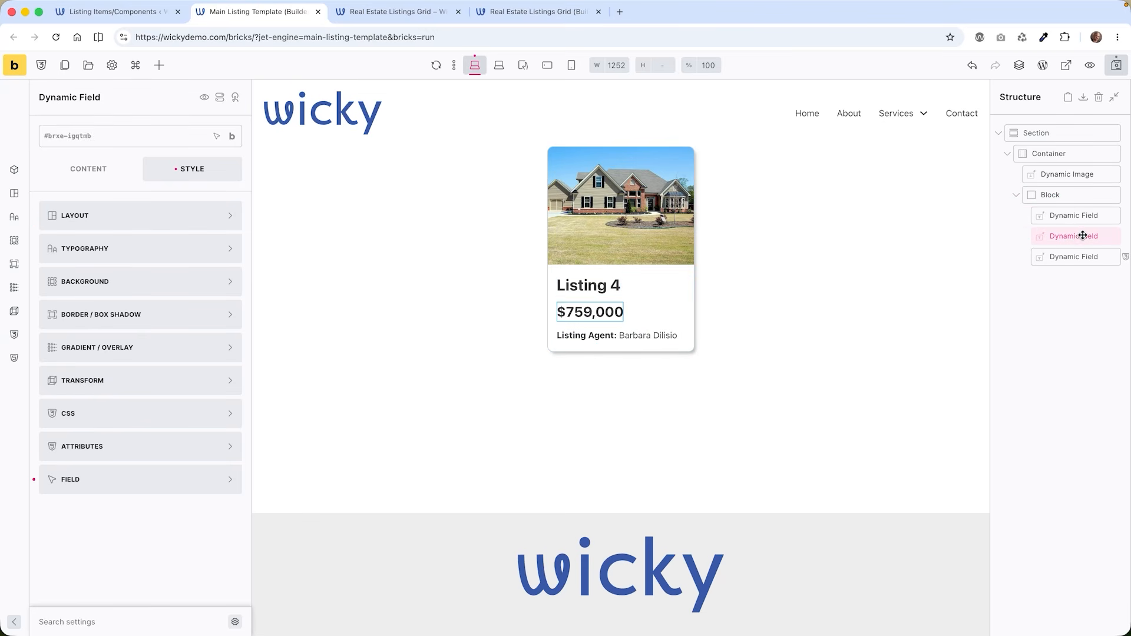
{"action": "left_click", "coordinate": [1079, 254]}
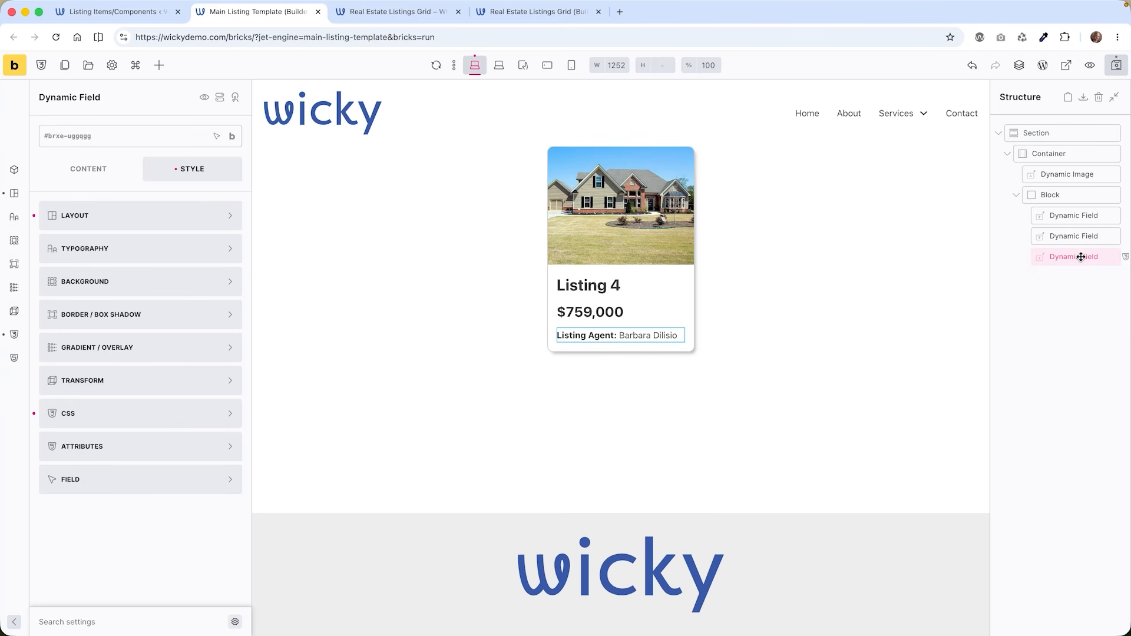
- Browse the Bricks elements available for building the listing template
{"action": "left_click", "coordinate": [1081, 133]}
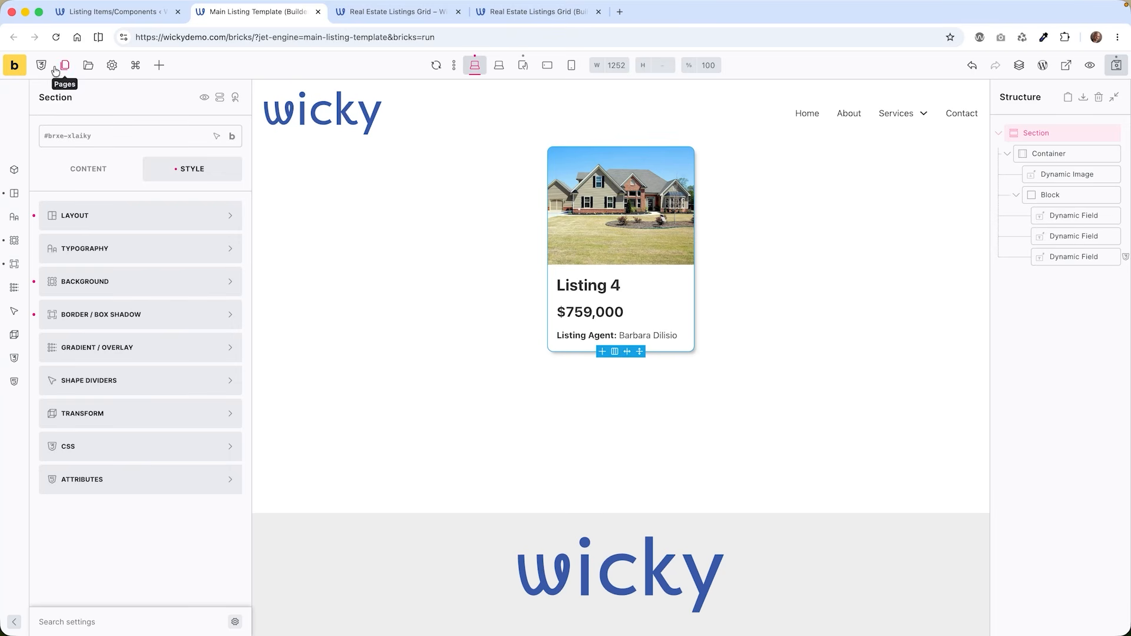
{"action": "left_click", "coordinate": [159, 65]}
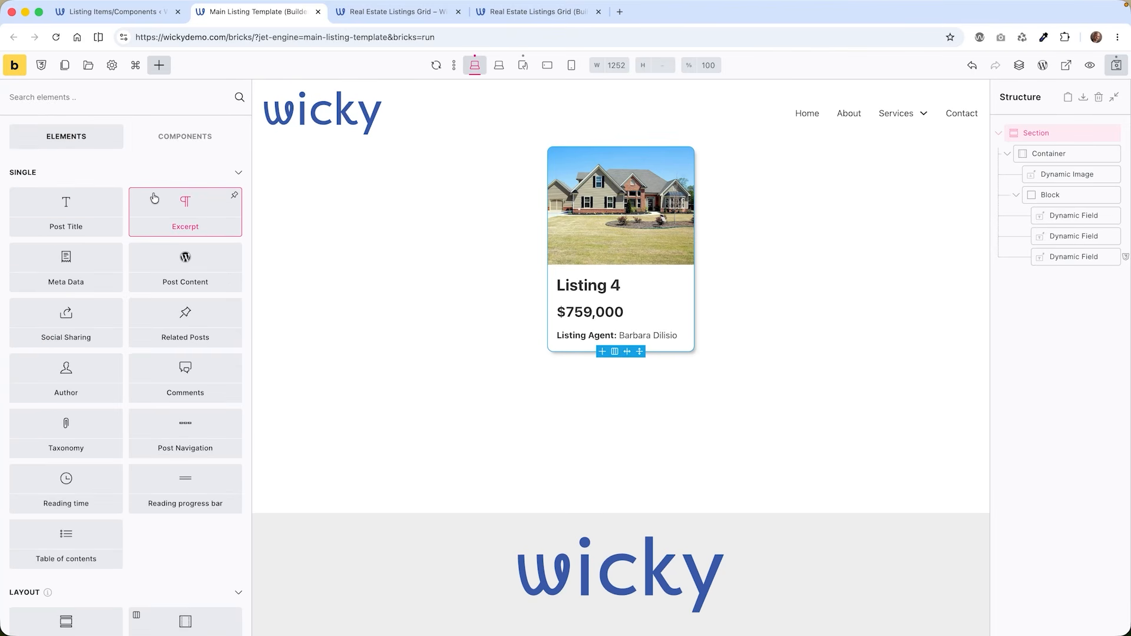
{"action": "scroll", "coordinate": [156, 204], "scroll_direction": "down", "scroll_amount": 3}
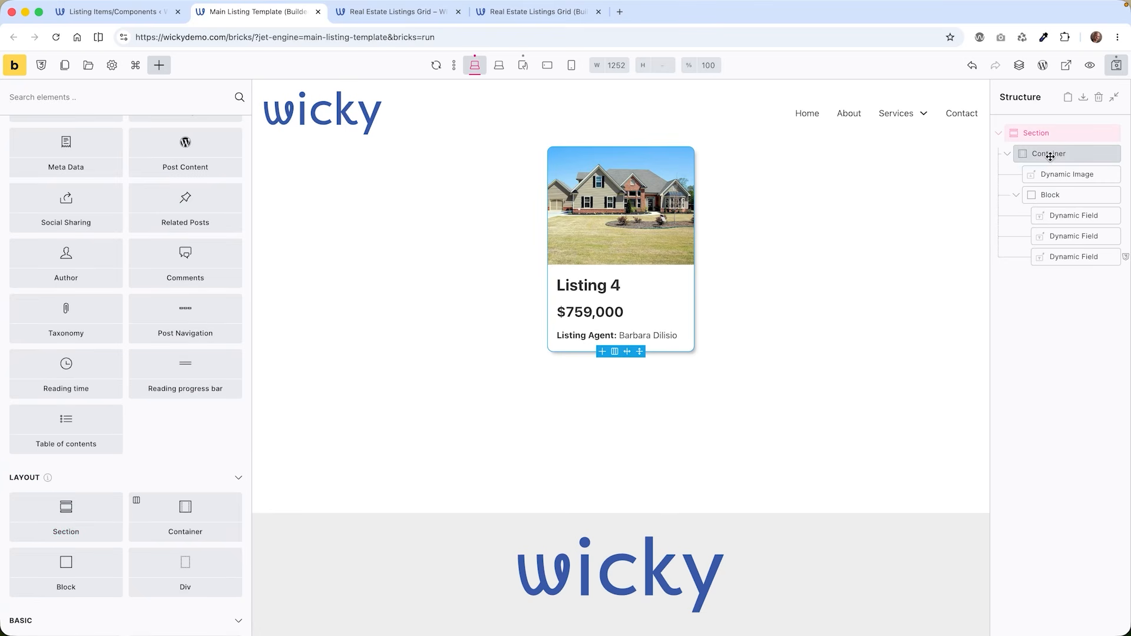
- Clear the width in the layout settings of the listing template's outer section
{"action": "left_click", "coordinate": [1055, 133]}
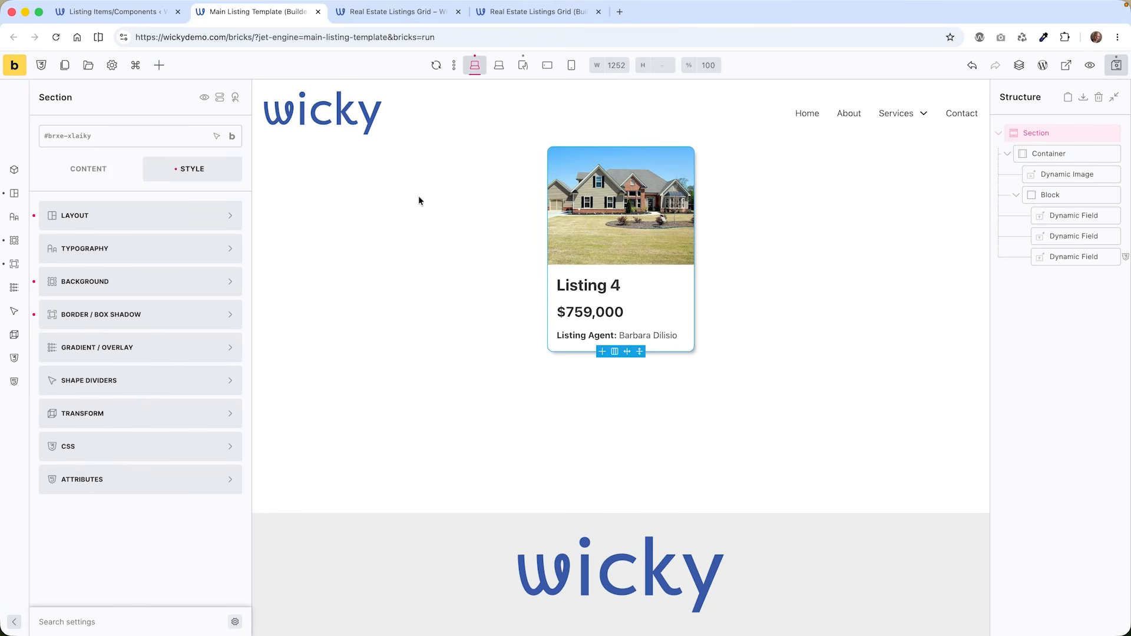
{"action": "left_click", "coordinate": [131, 216]}
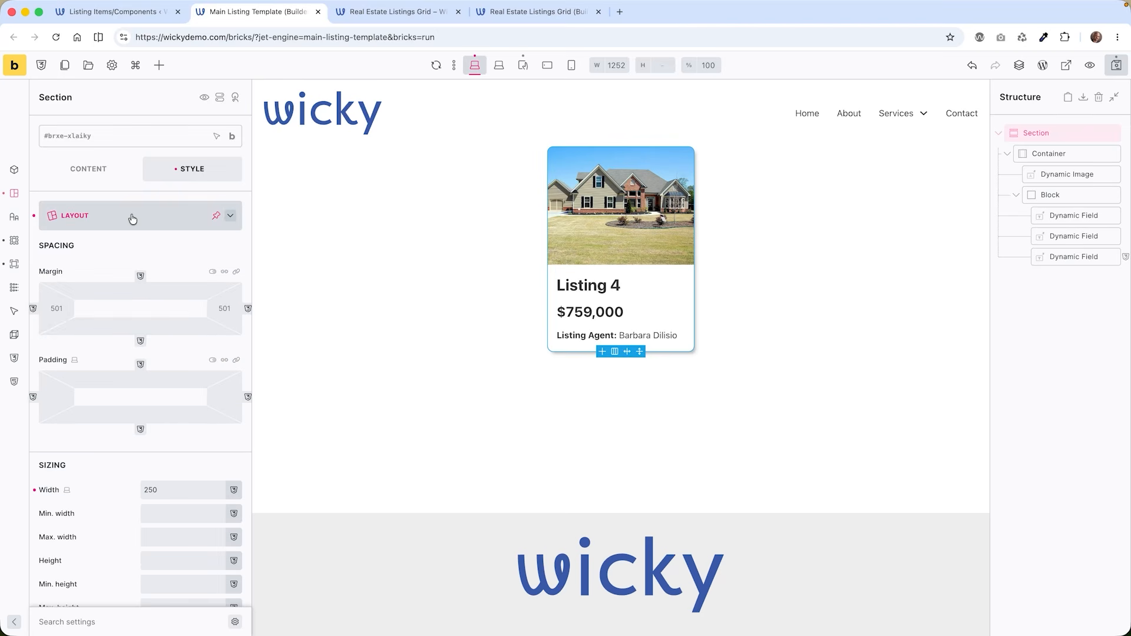
{"action": "left_click_drag", "start_coordinate": [162, 490], "coordinate": [119, 490]}
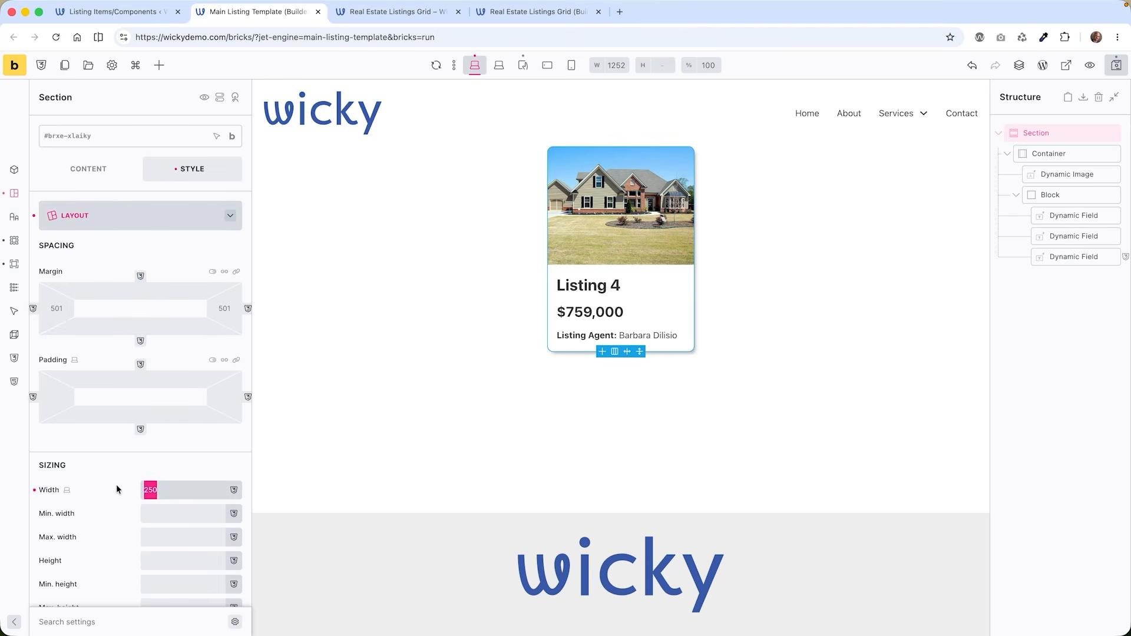
{"action": "key", "text": "BackSpace"}
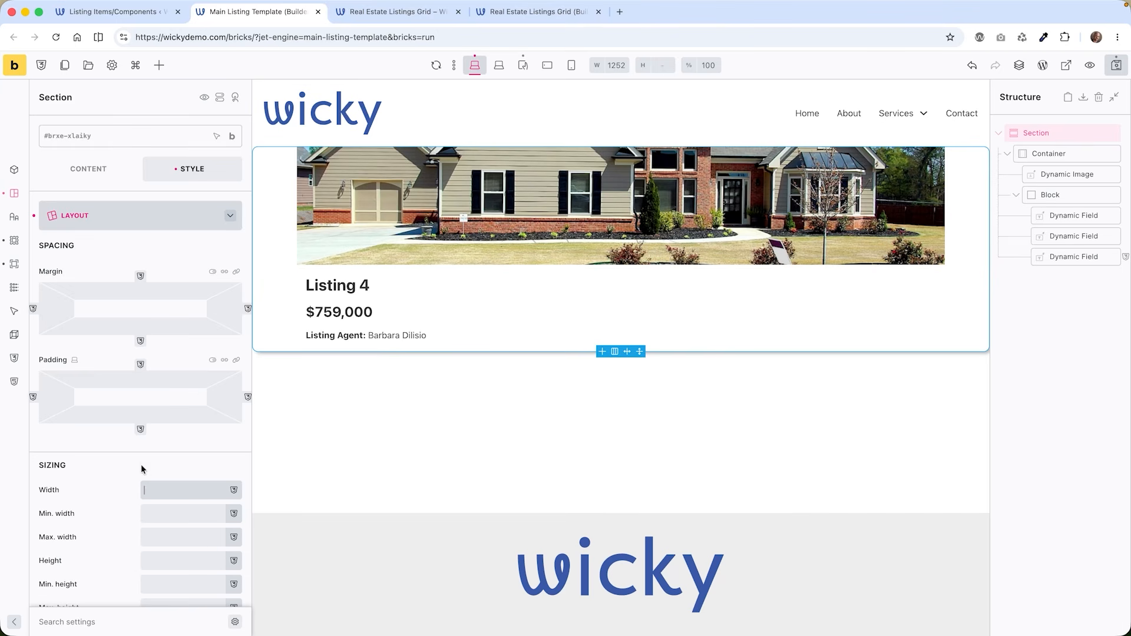
- Check the card layout on the Real Estate Listings Grid page and set the template section's width back to 250
{"action": "left_click", "coordinate": [533, 12]}
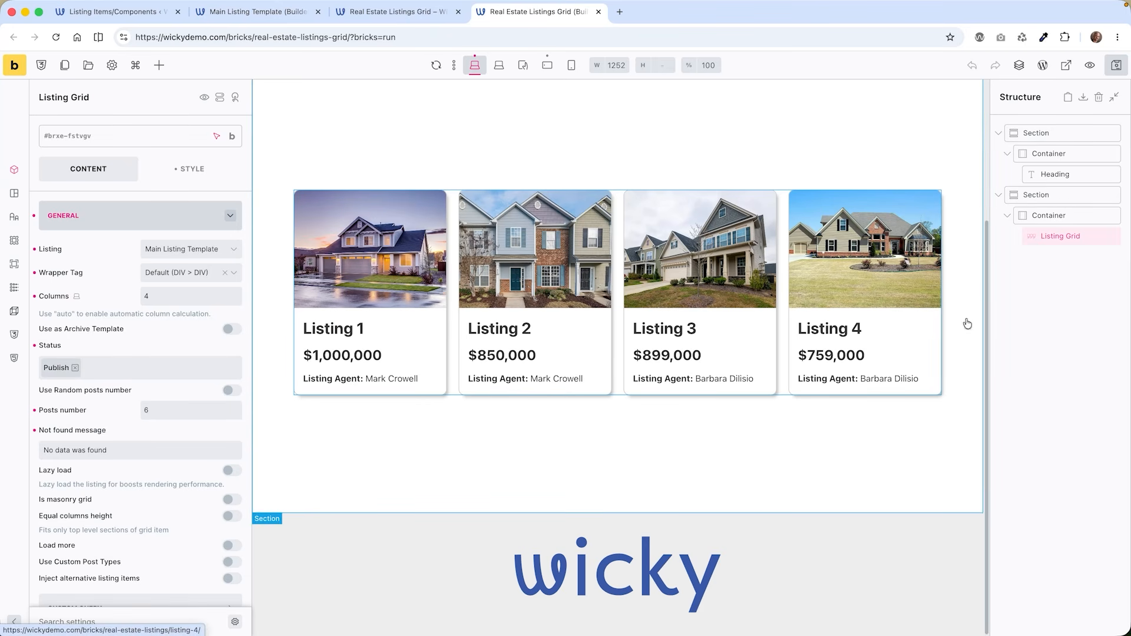
{"action": "left_click", "coordinate": [258, 12]}
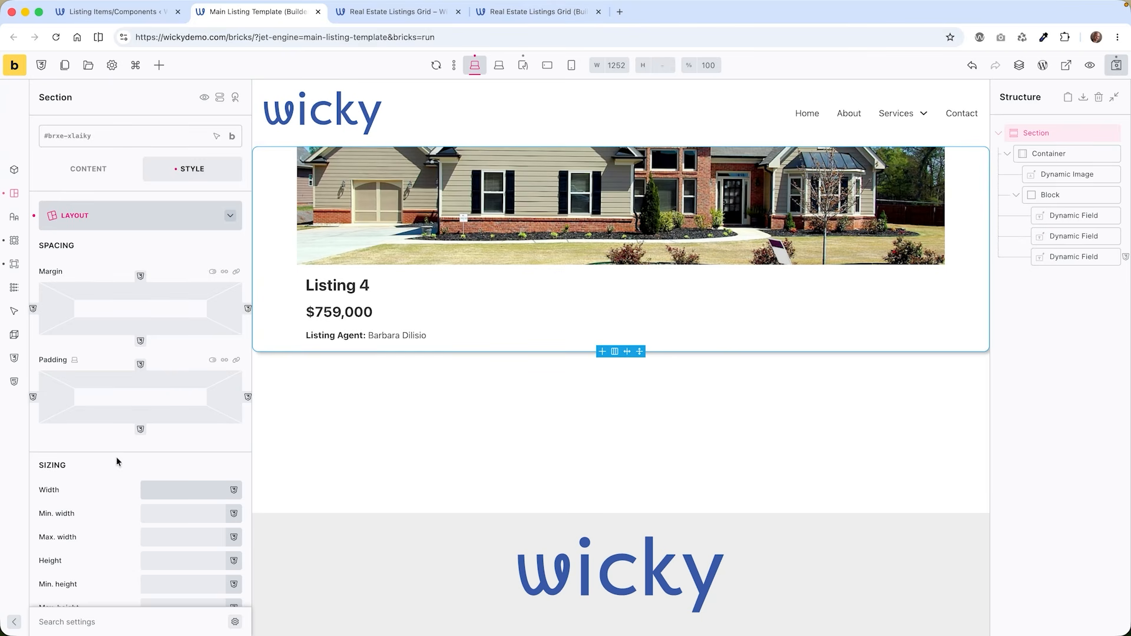
{"action": "type", "text": "250"}
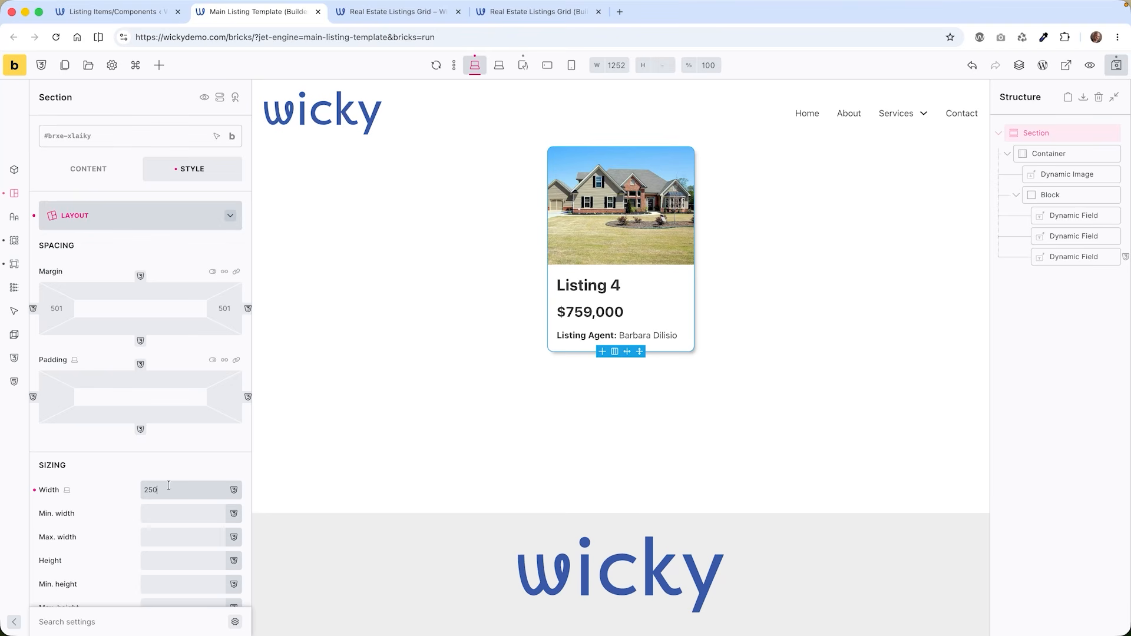
- Review the source options of the listing template's dynamic image and keep Featured Photo from Real Estate Listings
{"action": "left_click", "coordinate": [1042, 149]}
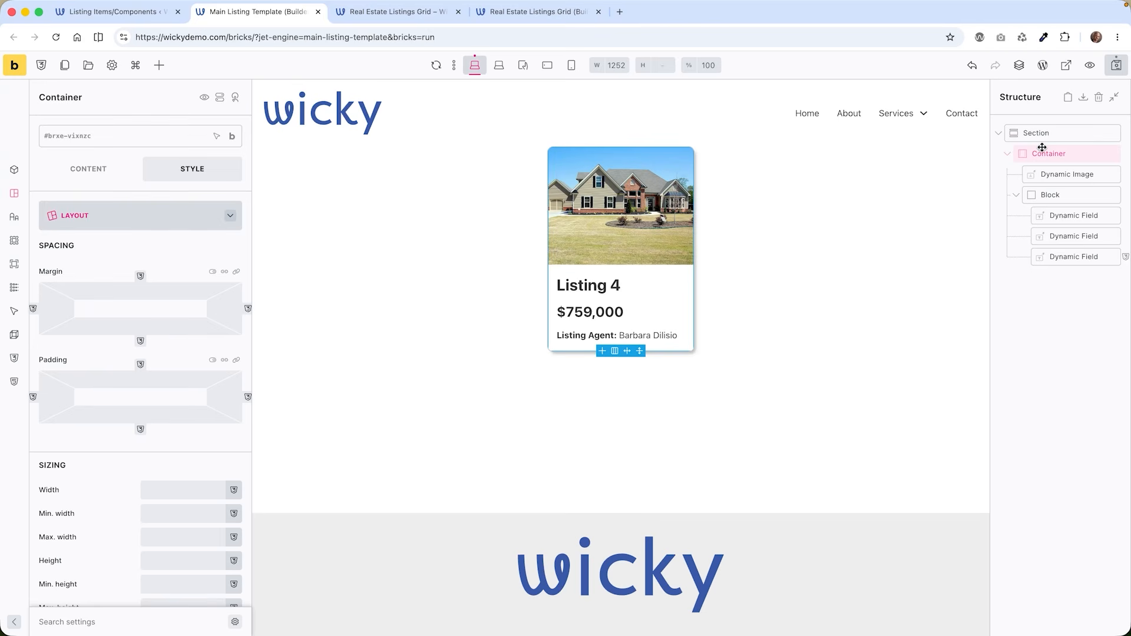
{"action": "left_click", "coordinate": [1054, 174]}
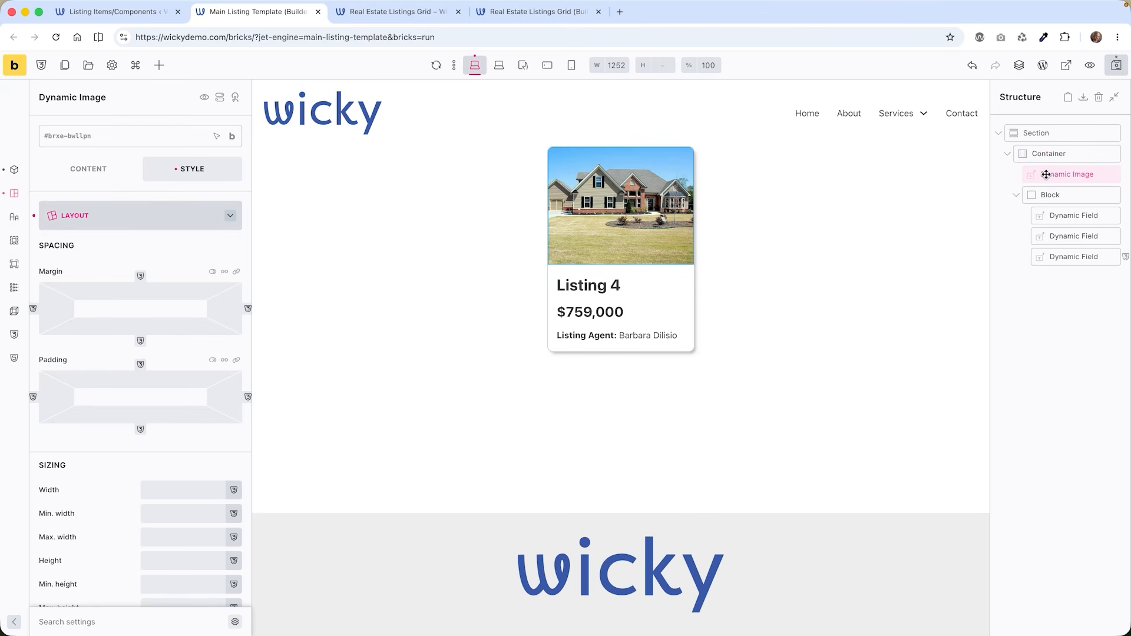
{"action": "left_click", "coordinate": [73, 169]}
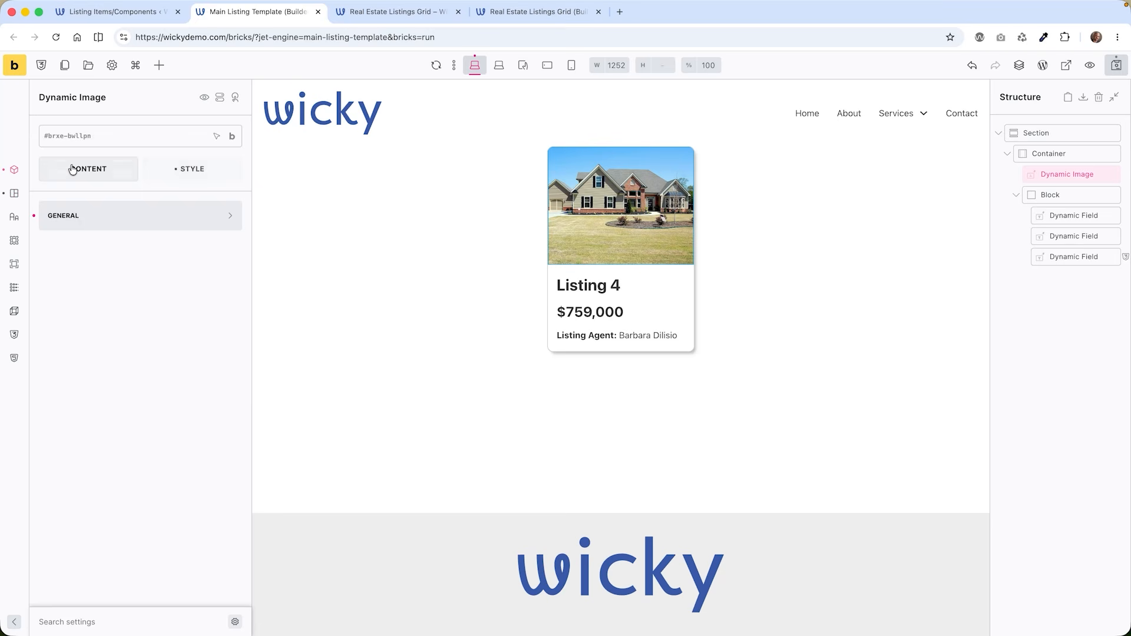
{"action": "left_click", "coordinate": [116, 216]}
{"action": "left_click", "coordinate": [104, 269]}
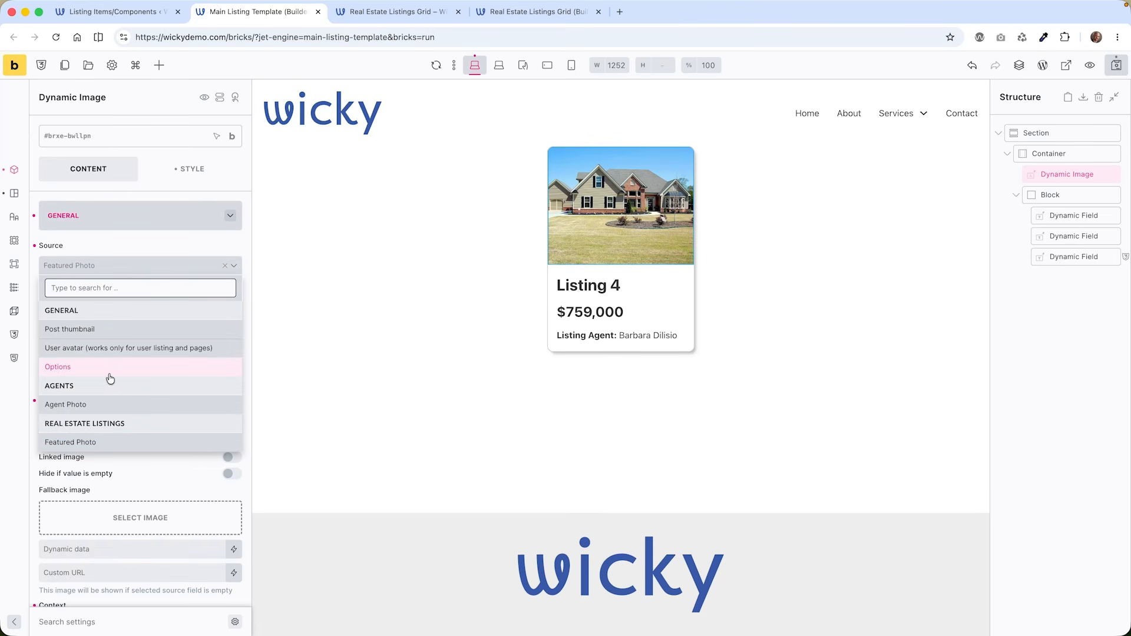
{"action": "scroll", "coordinate": [106, 379], "scroll_direction": "down", "scroll_amount": 1}
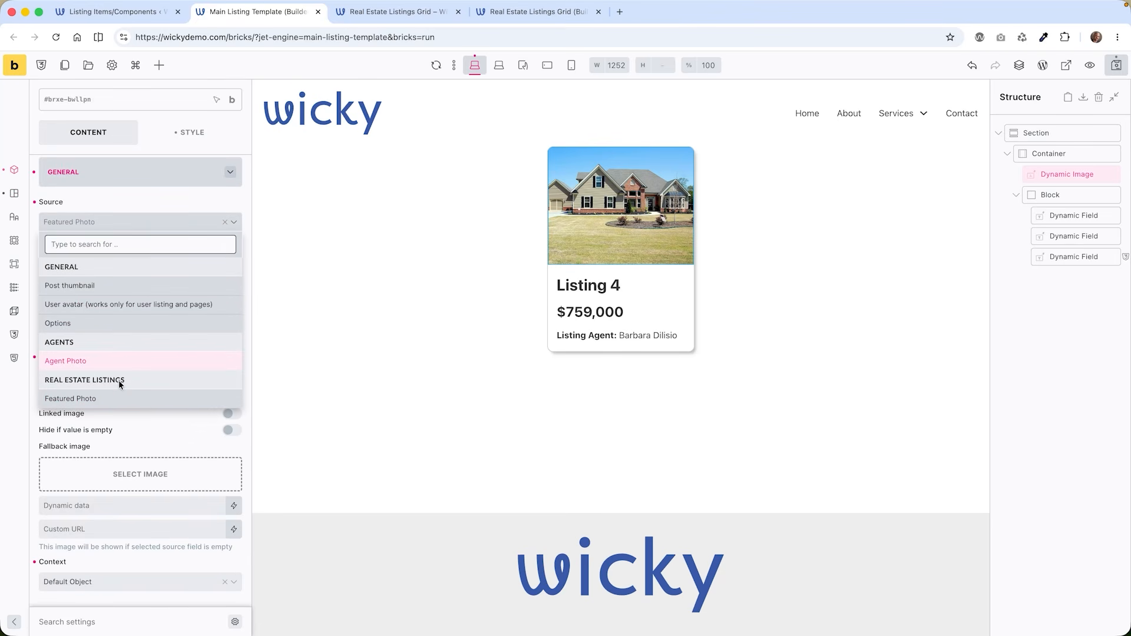
{"action": "left_click", "coordinate": [93, 397]}
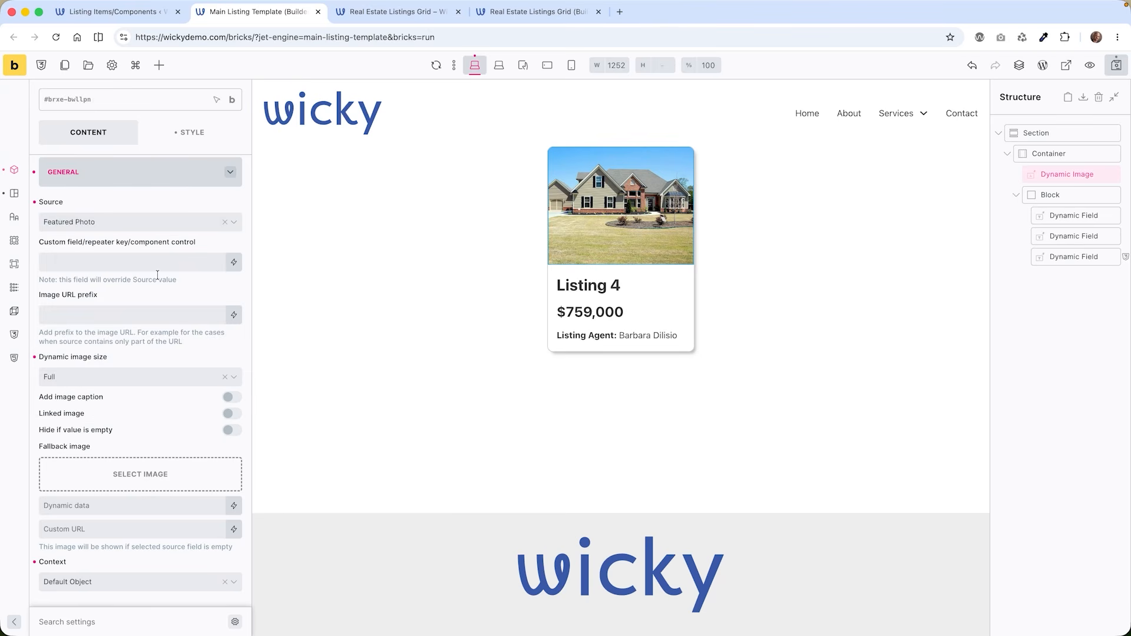
- Review the dynamic image's size options, keeping Full, and check its available context options
{"action": "left_click", "coordinate": [138, 381]}
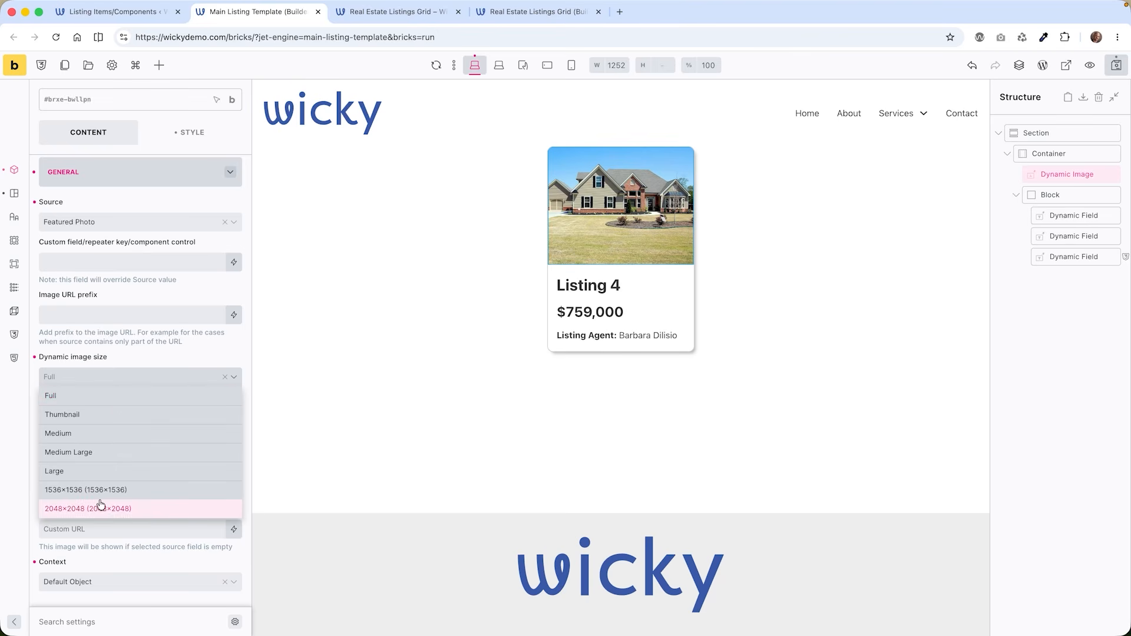
{"action": "left_click", "coordinate": [118, 396]}
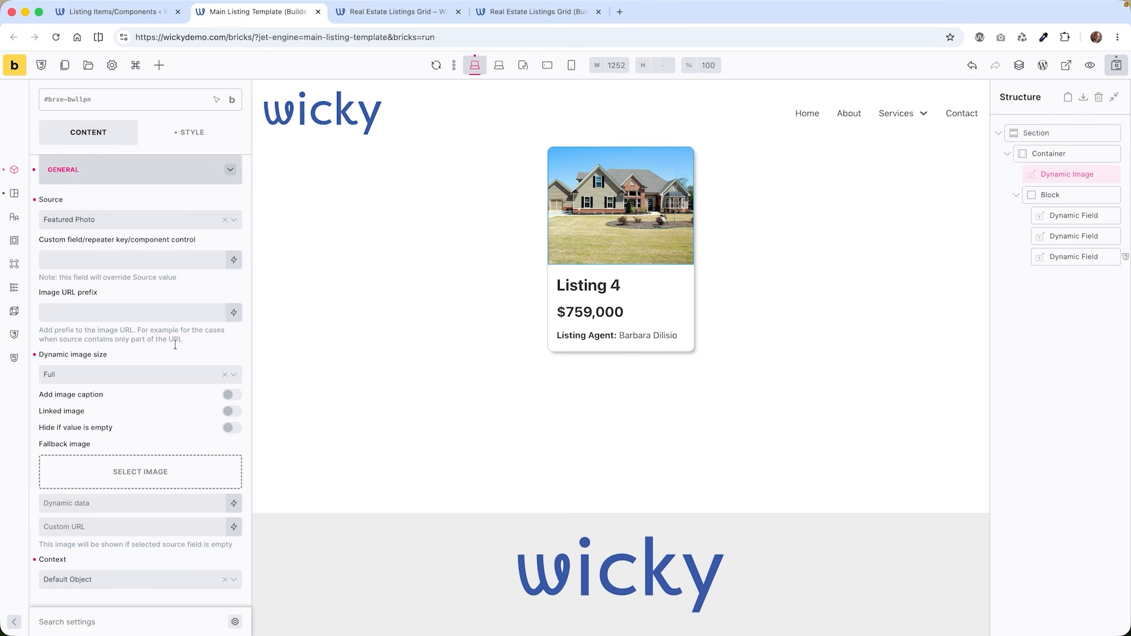
{"action": "scroll", "coordinate": [175, 344], "scroll_direction": "down", "scroll_amount": 1}
{"action": "left_click", "coordinate": [133, 568]}
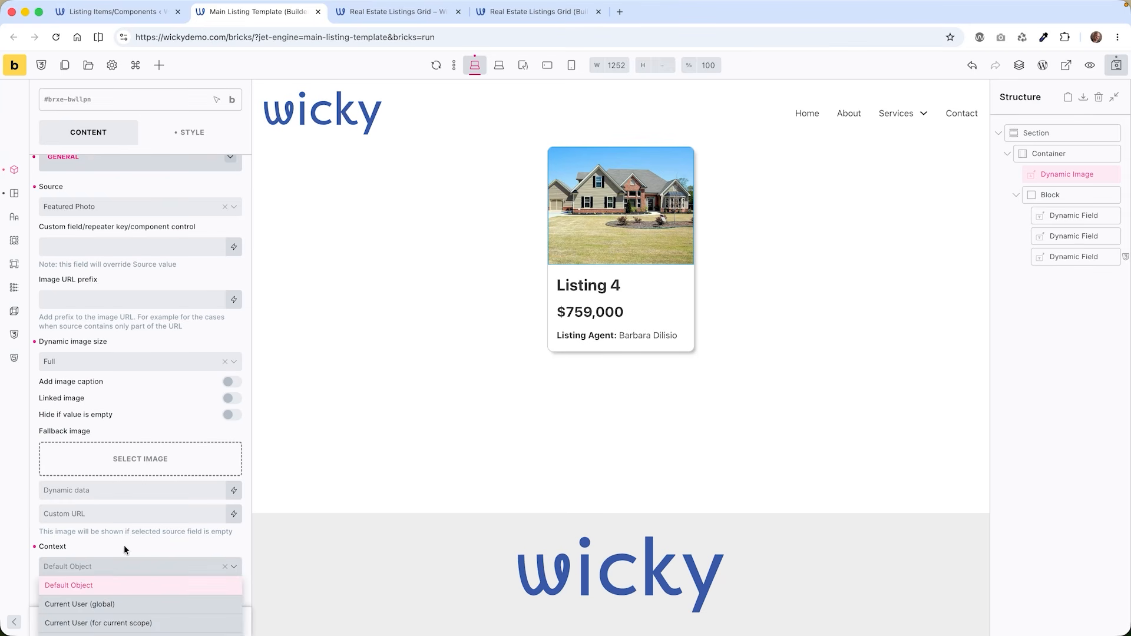
{"action": "left_click", "coordinate": [124, 545]}
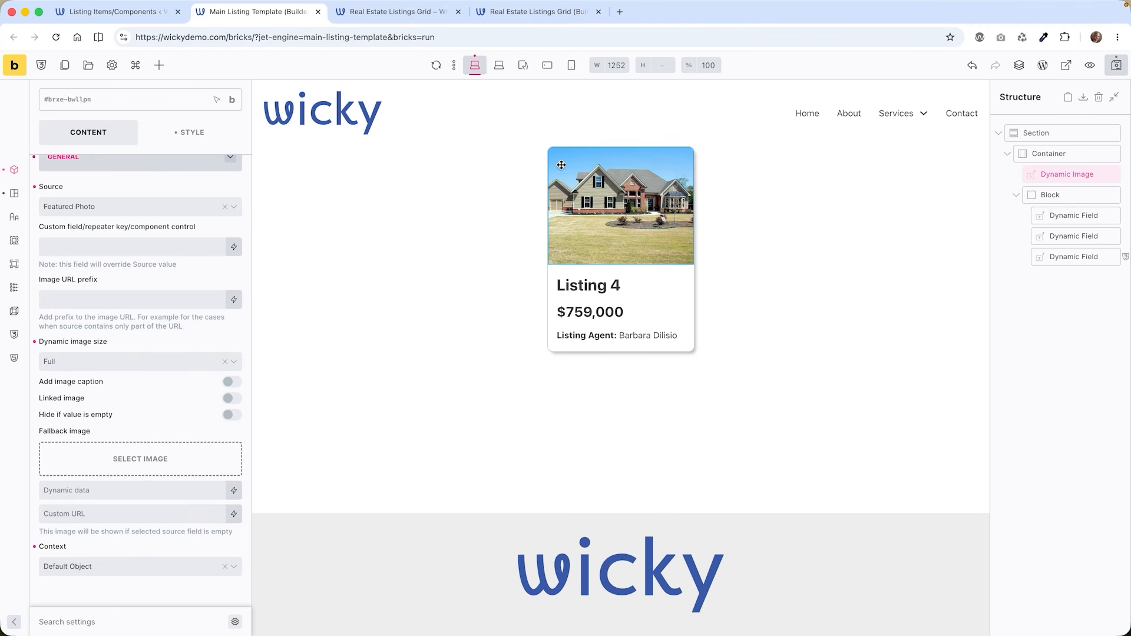
{"action": "scroll", "coordinate": [184, 209], "scroll_direction": "up", "scroll_amount": 2}
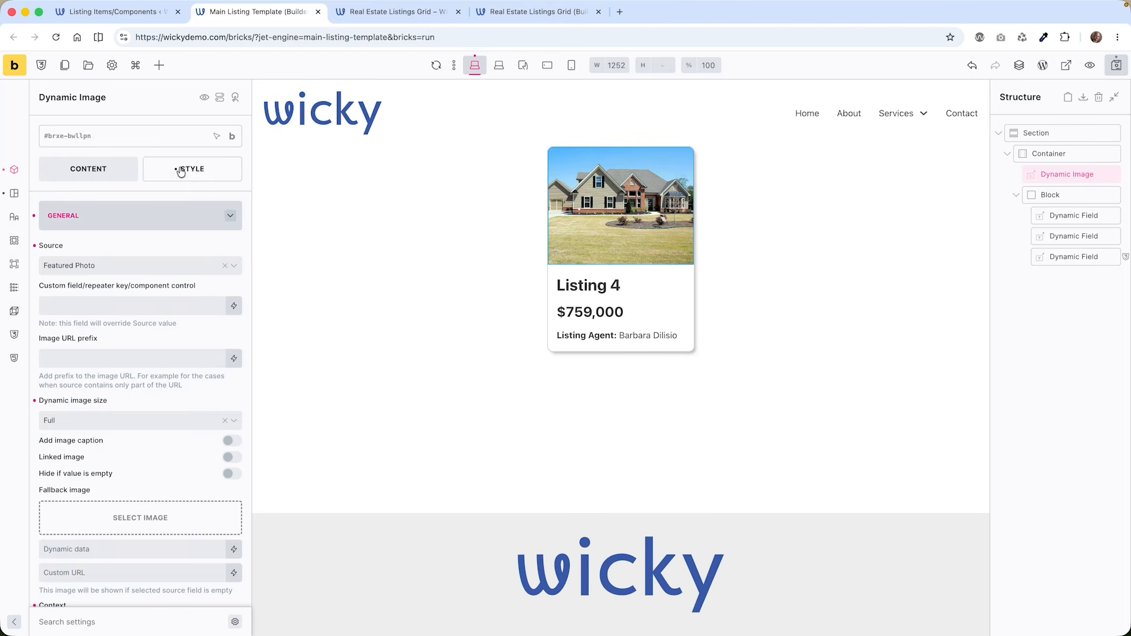
- Examine the dynamic image's style settings for height and the available object fit options
{"action": "left_click", "coordinate": [181, 171]}
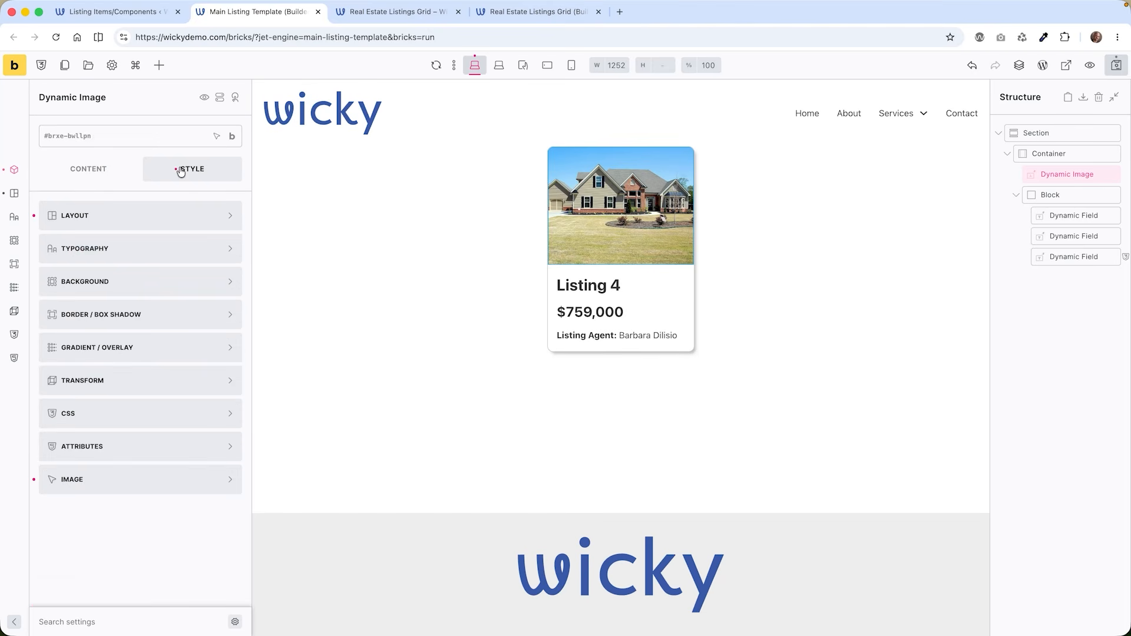
{"action": "left_click", "coordinate": [98, 478]}
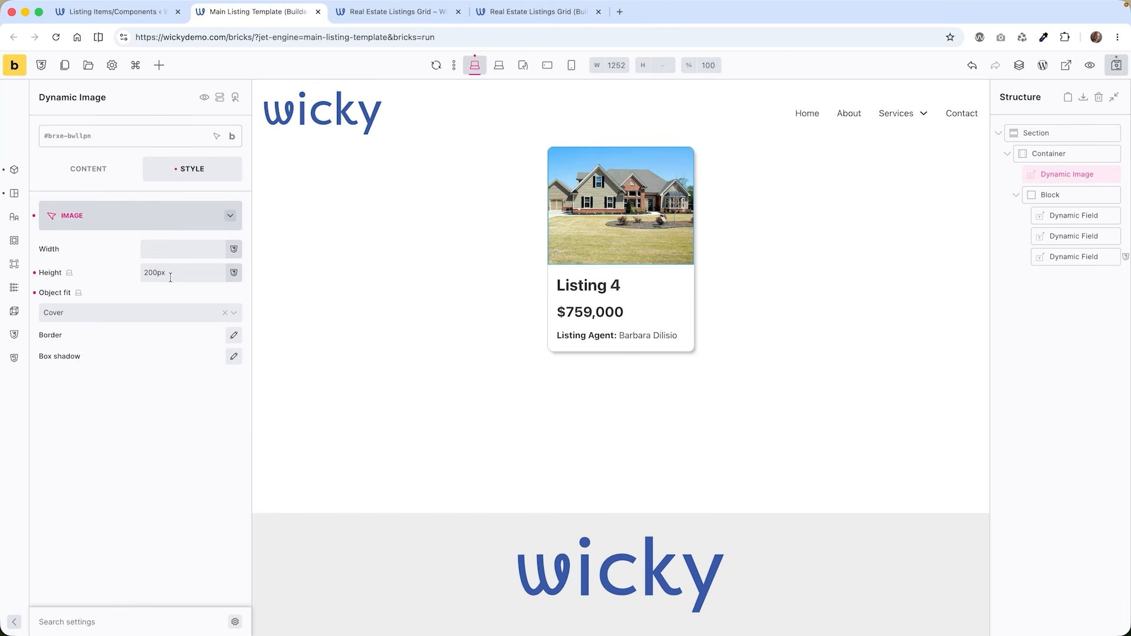
{"action": "left_click", "coordinate": [118, 318]}
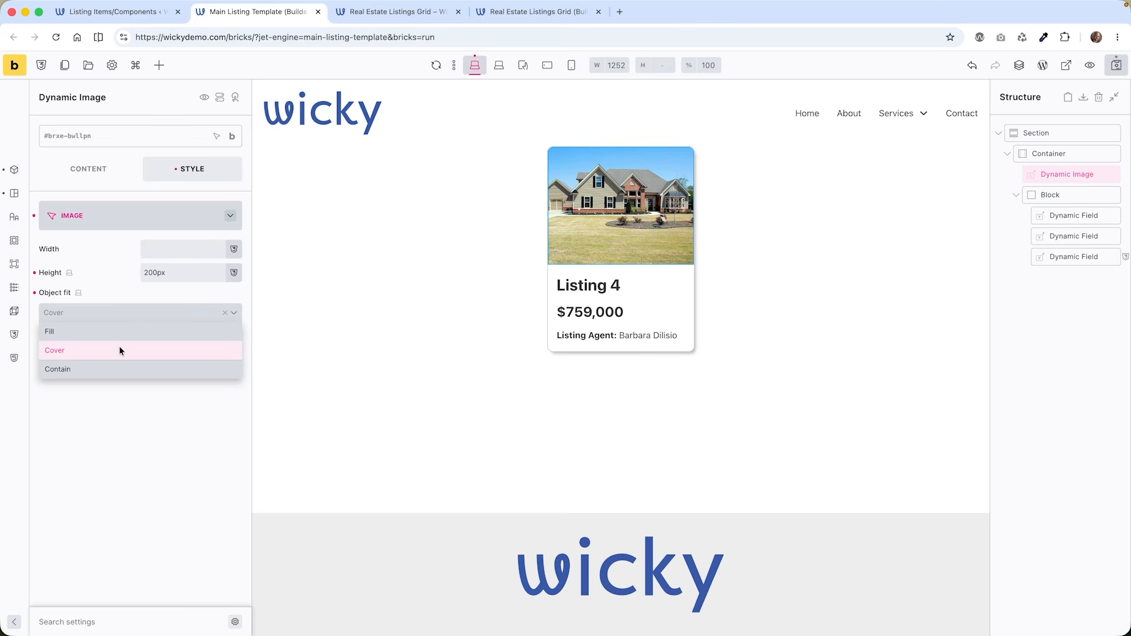
{"action": "left_click", "coordinate": [115, 427]}
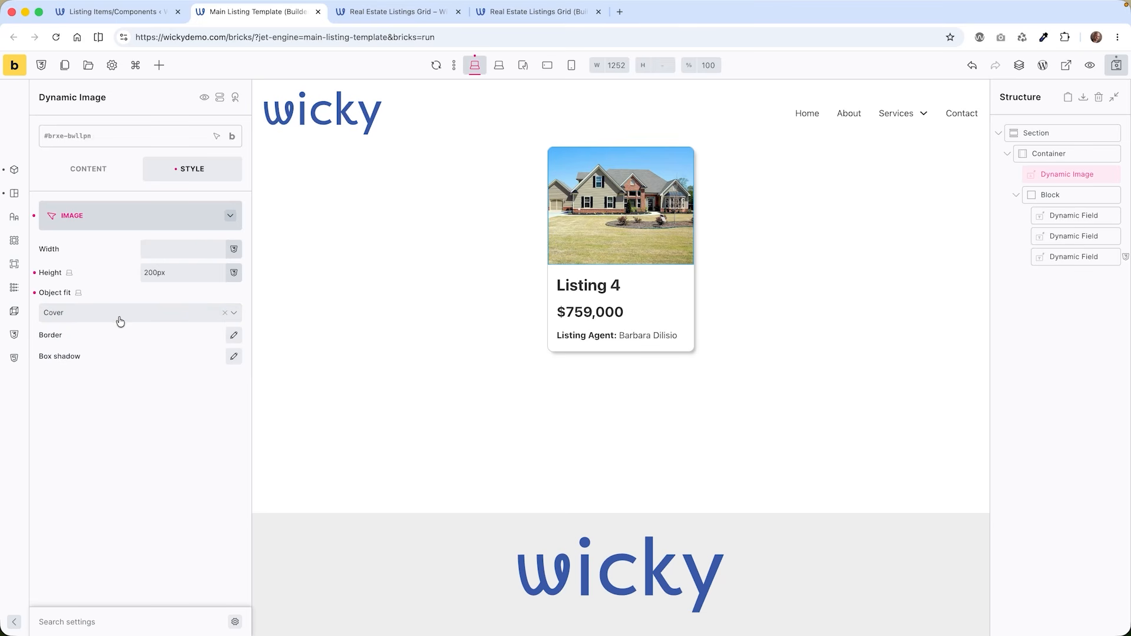
- Clear the dynamic image's height to compare the card layout, and set it back to 200
{"action": "left_click_drag", "start_coordinate": [183, 273], "coordinate": [109, 276]}
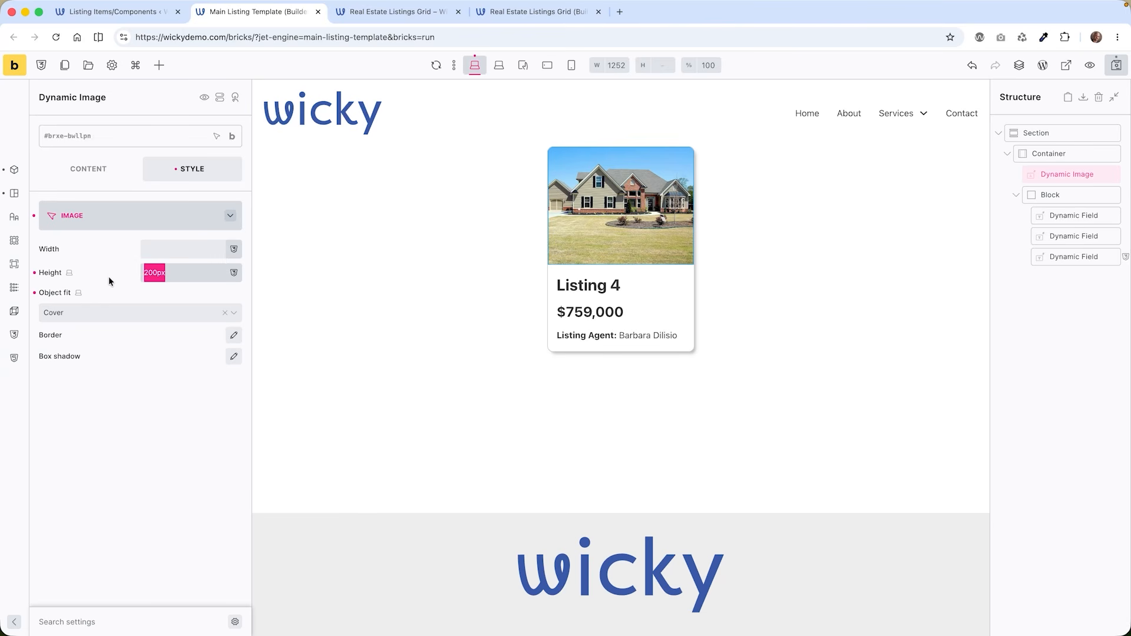
{"action": "key", "text": "BackSpace"}
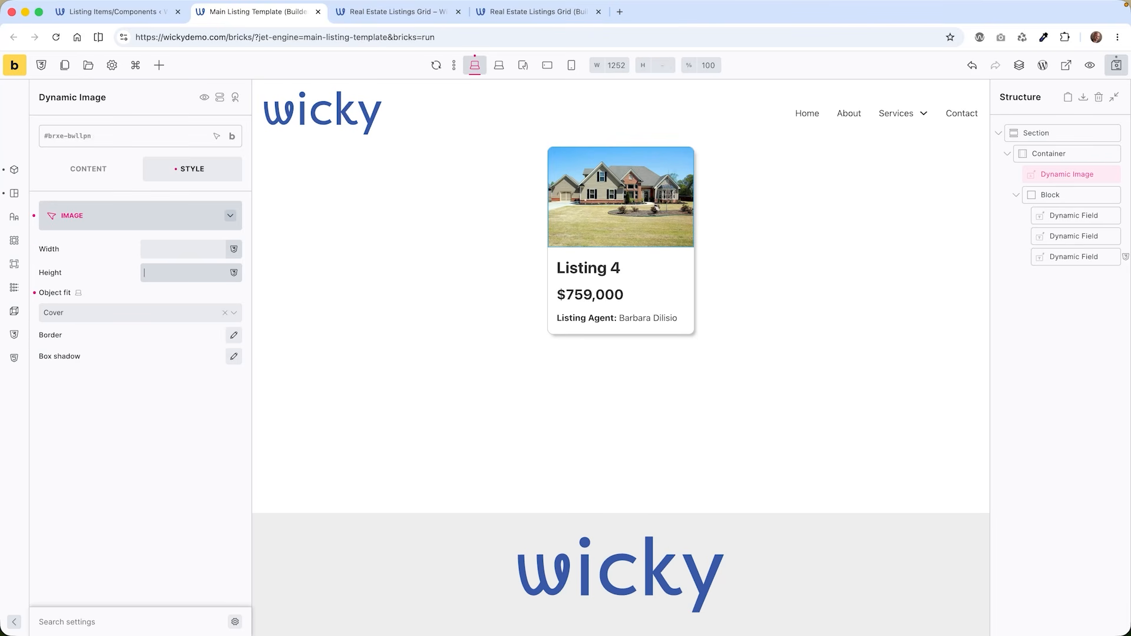
{"action": "type", "text": "200"}
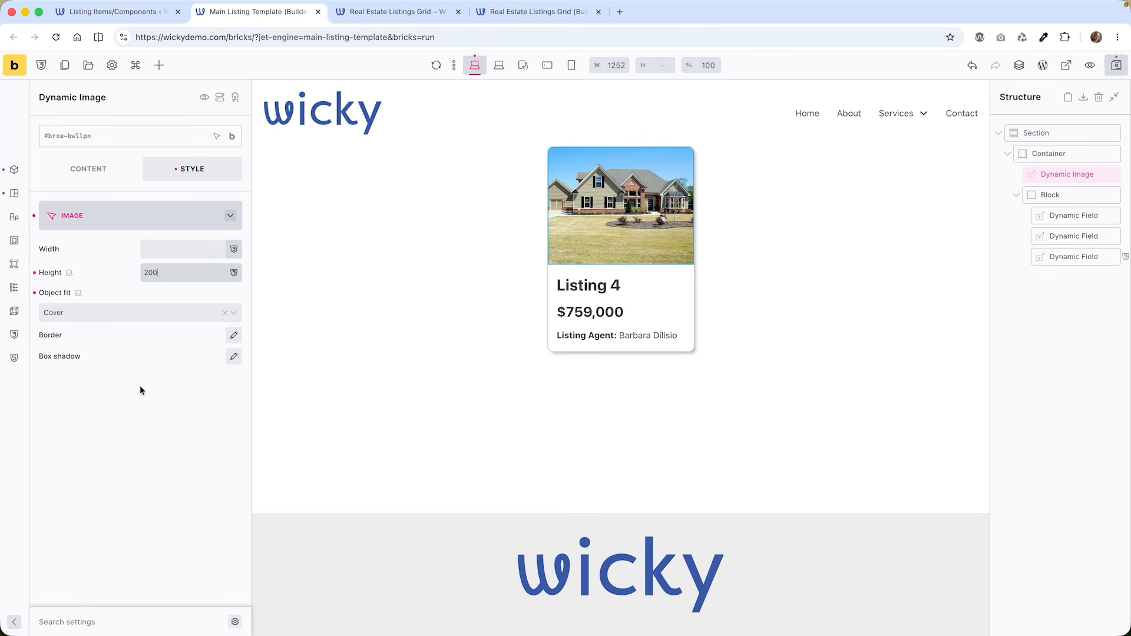
- Review the first dynamic field in the block, keeping Post/Term/User/Object Data as its source and Title as its object field
{"action": "left_click", "coordinate": [1060, 192]}
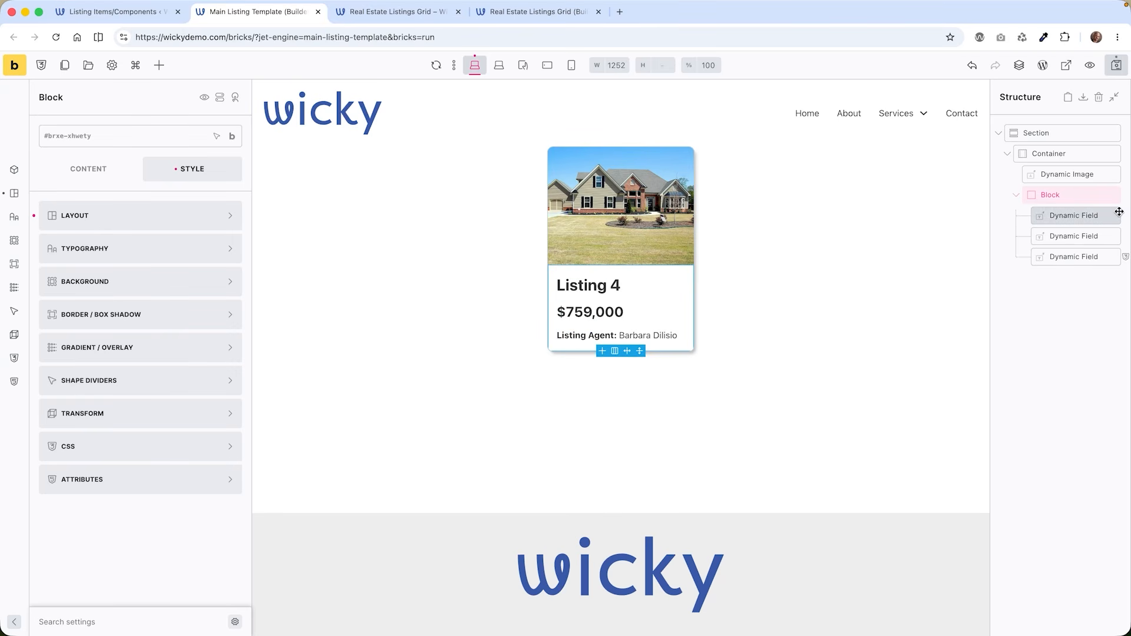
{"action": "left_click", "coordinate": [1089, 221]}
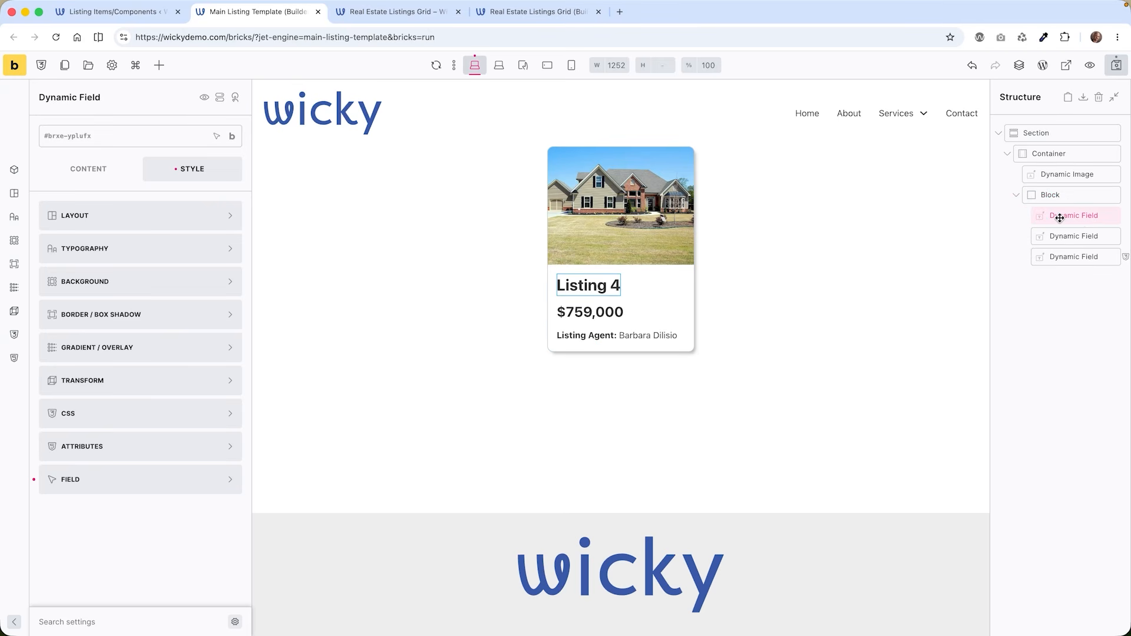
{"action": "left_click", "coordinate": [91, 171]}
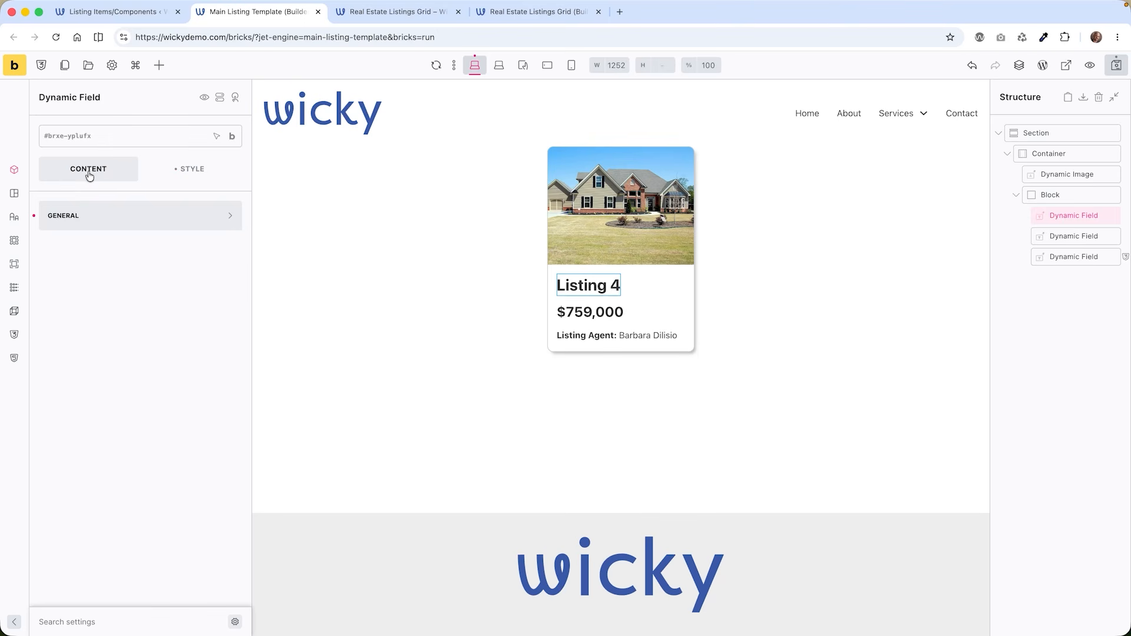
{"action": "left_click", "coordinate": [96, 209]}
{"action": "left_click", "coordinate": [86, 266]}
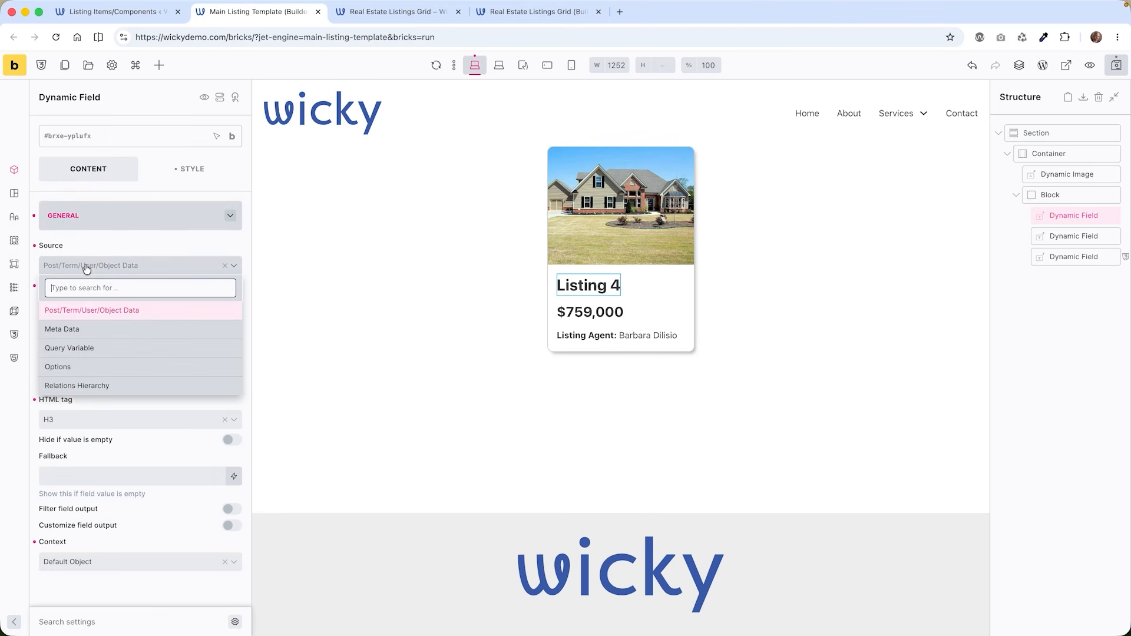
{"action": "left_click", "coordinate": [87, 308]}
{"action": "left_click", "coordinate": [88, 307]}
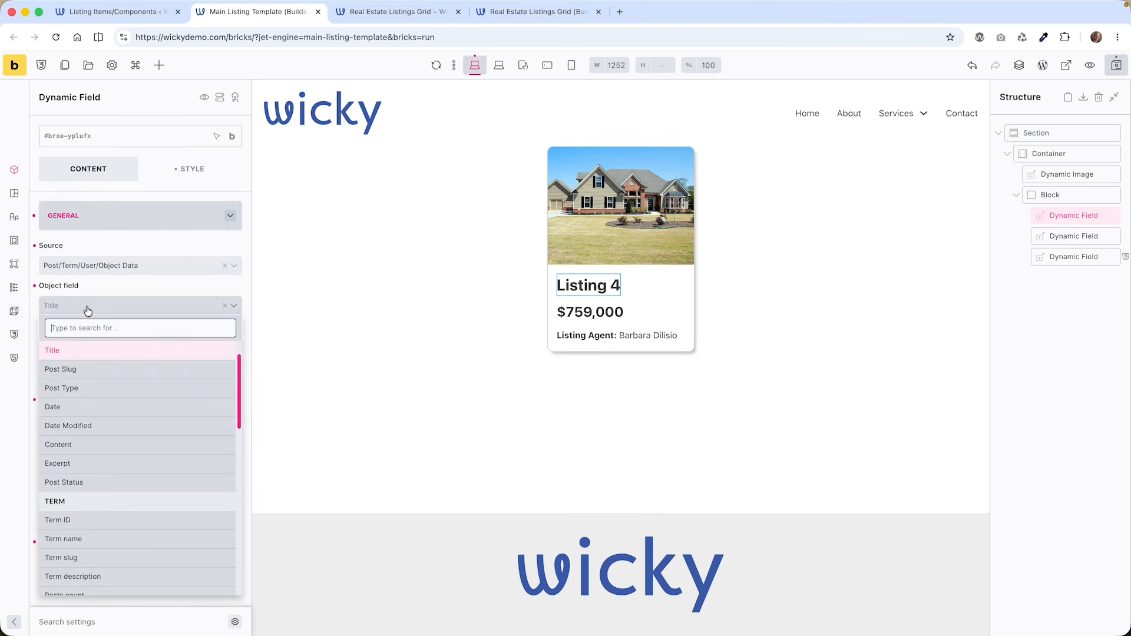
{"action": "left_click", "coordinate": [76, 349]}
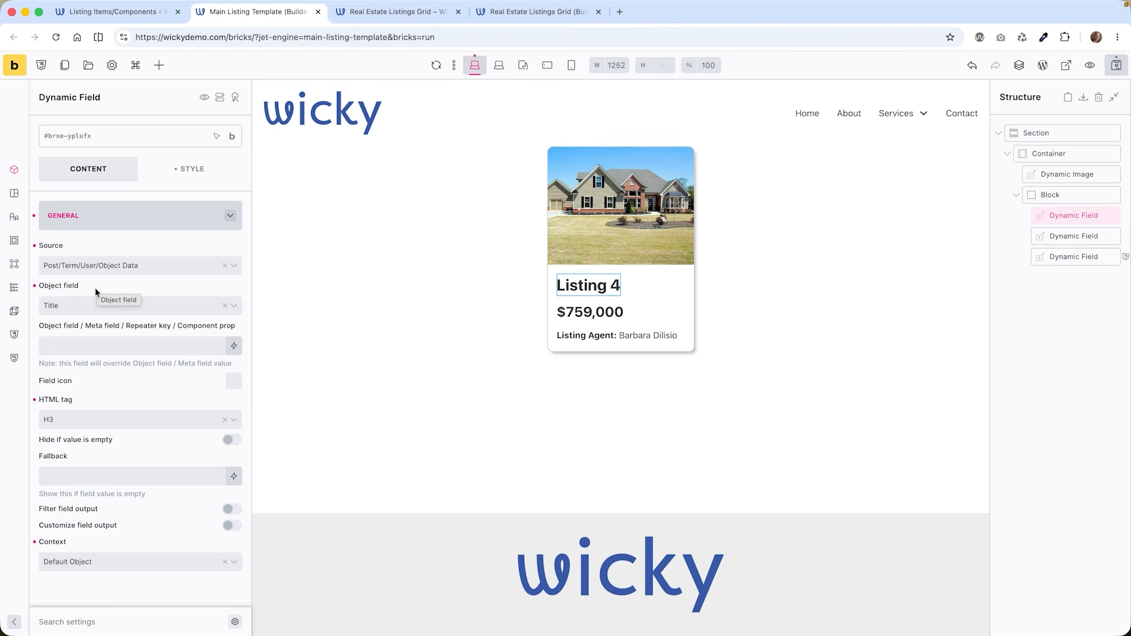
- Examine the general settings and source options of the second dynamic field, which displays the listing price
{"action": "left_click", "coordinate": [1075, 237]}
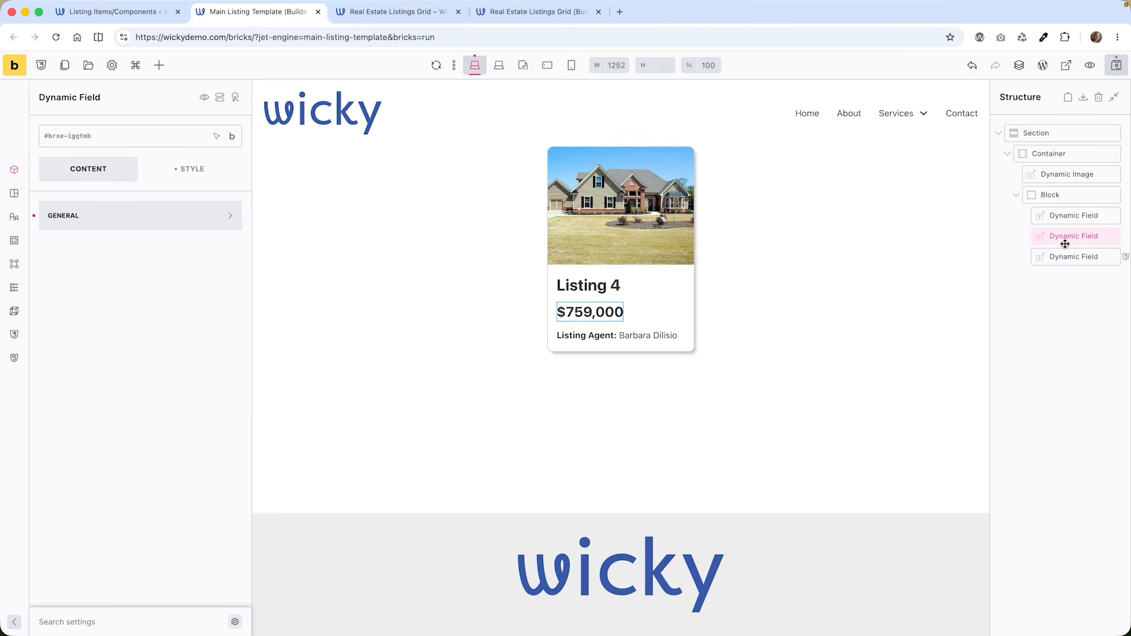
{"action": "left_click", "coordinate": [116, 223]}
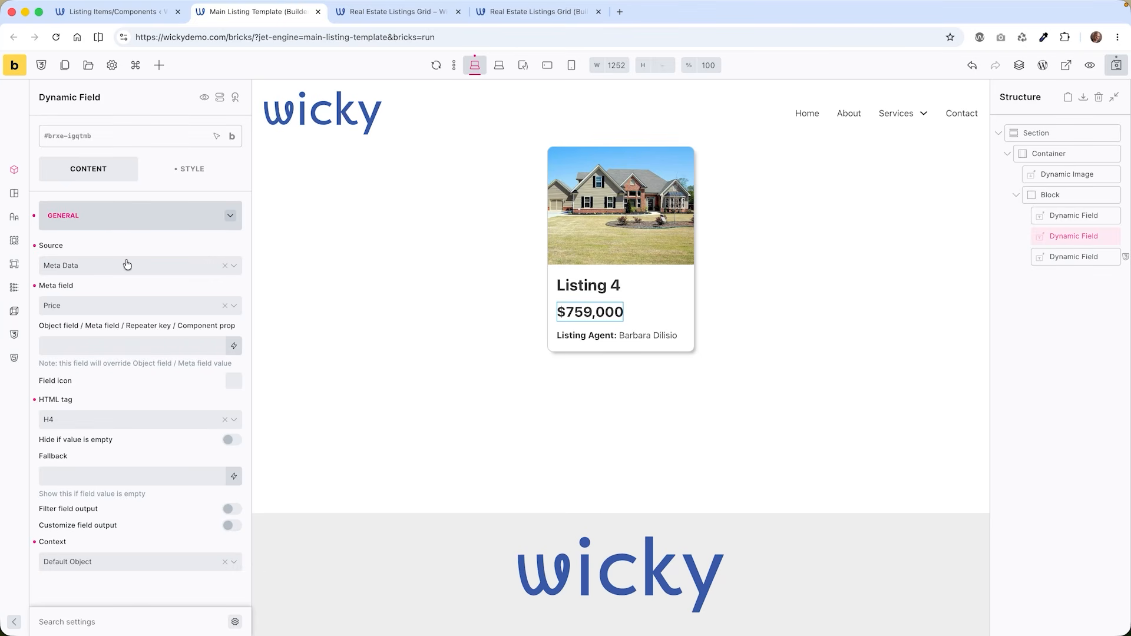
{"action": "left_click", "coordinate": [78, 264]}
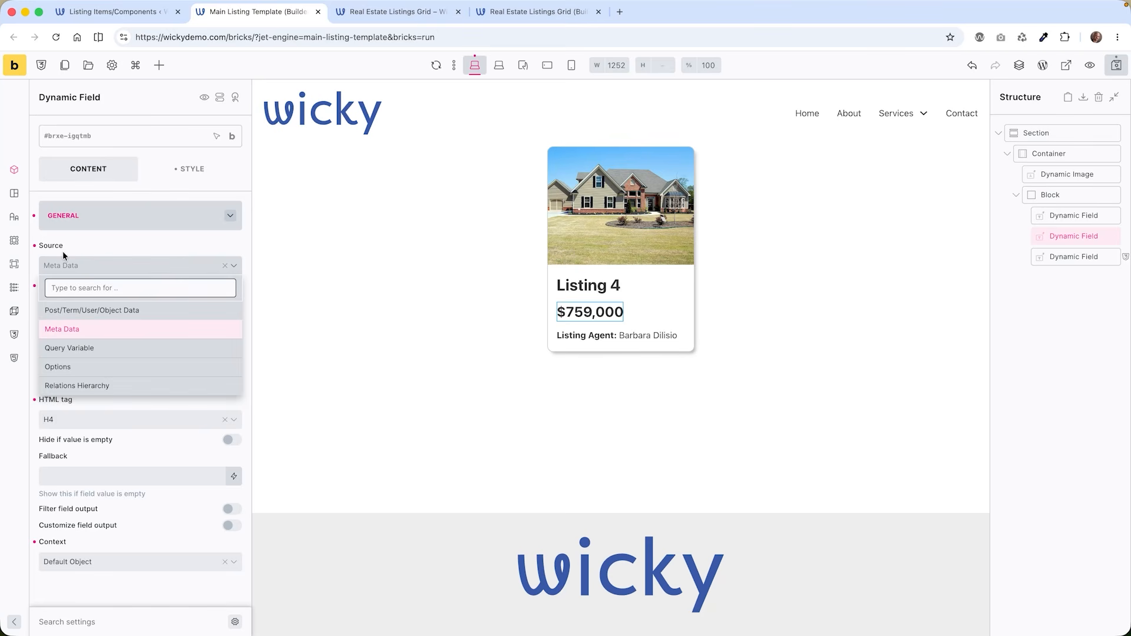
{"action": "left_click", "coordinate": [93, 262]}
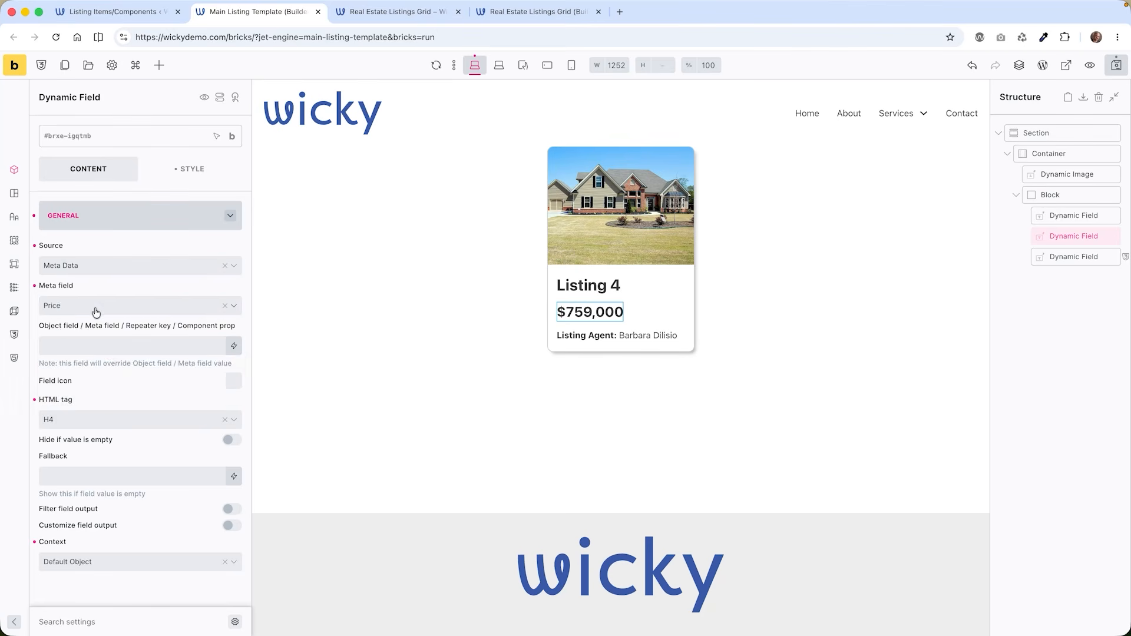
- Review the price field's meta field options and the listing agent field's source and object field options
{"action": "left_click", "coordinate": [96, 310]}
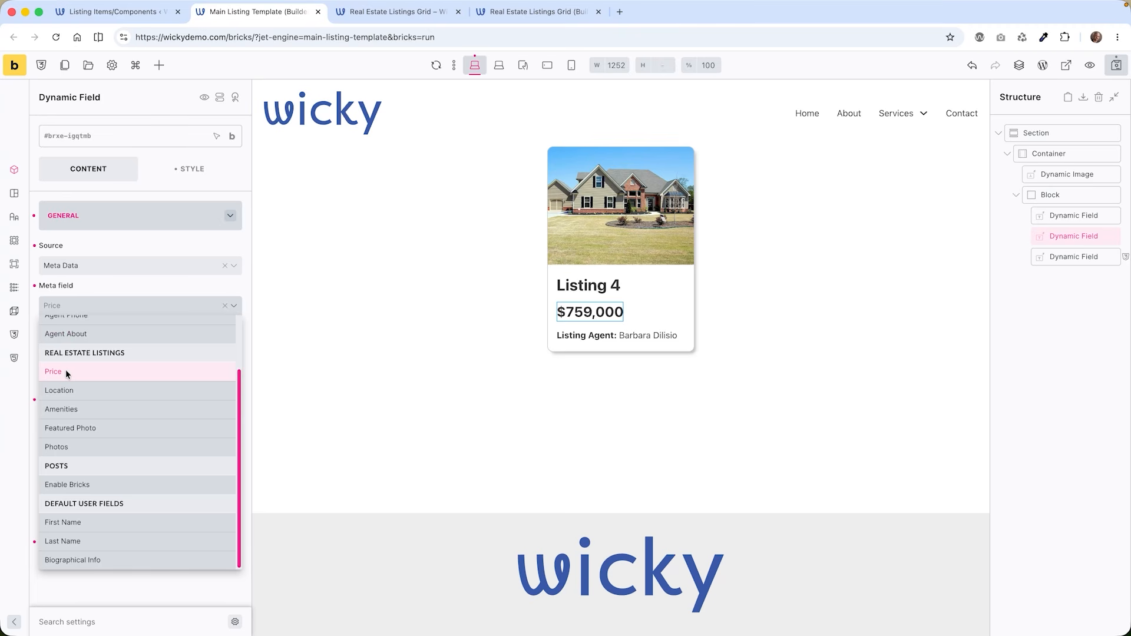
{"action": "left_click", "coordinate": [91, 302]}
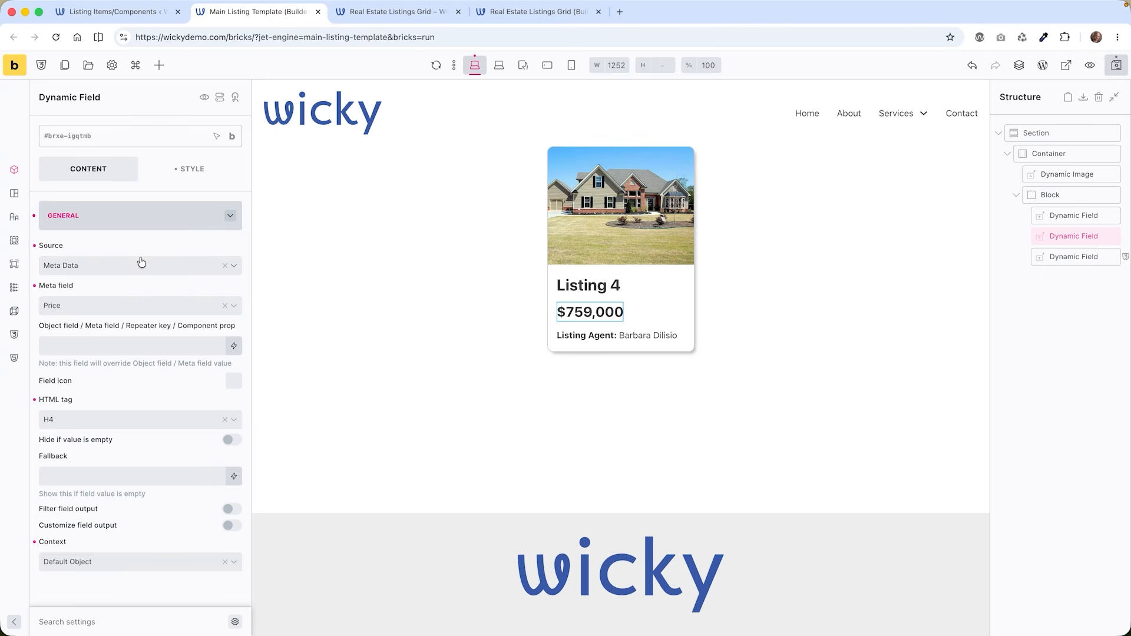
{"action": "left_click", "coordinate": [1074, 258]}
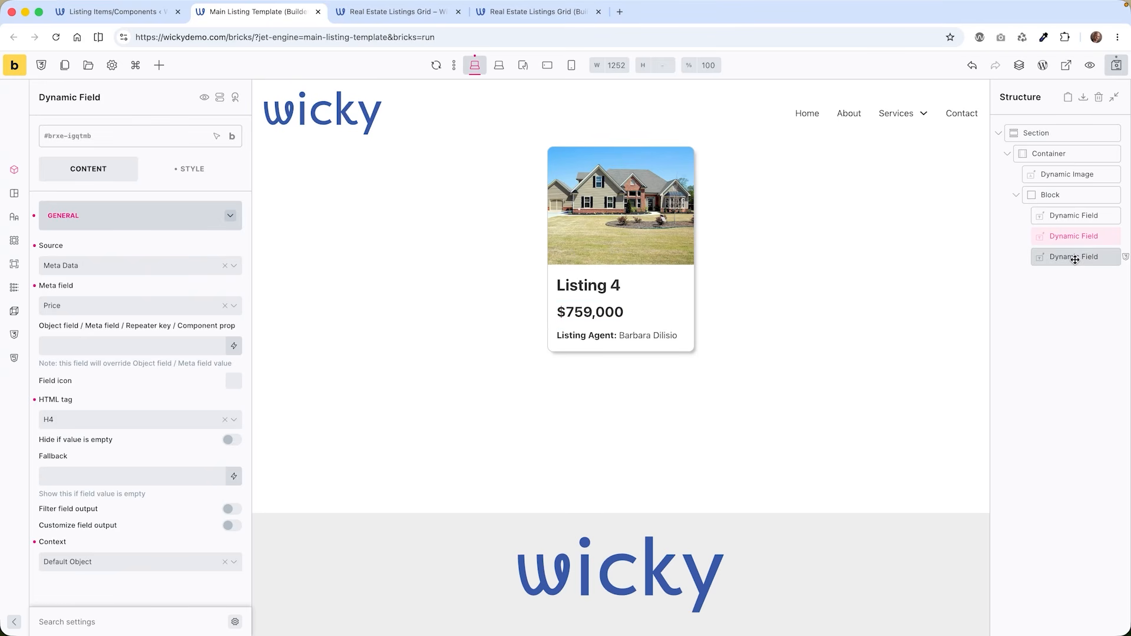
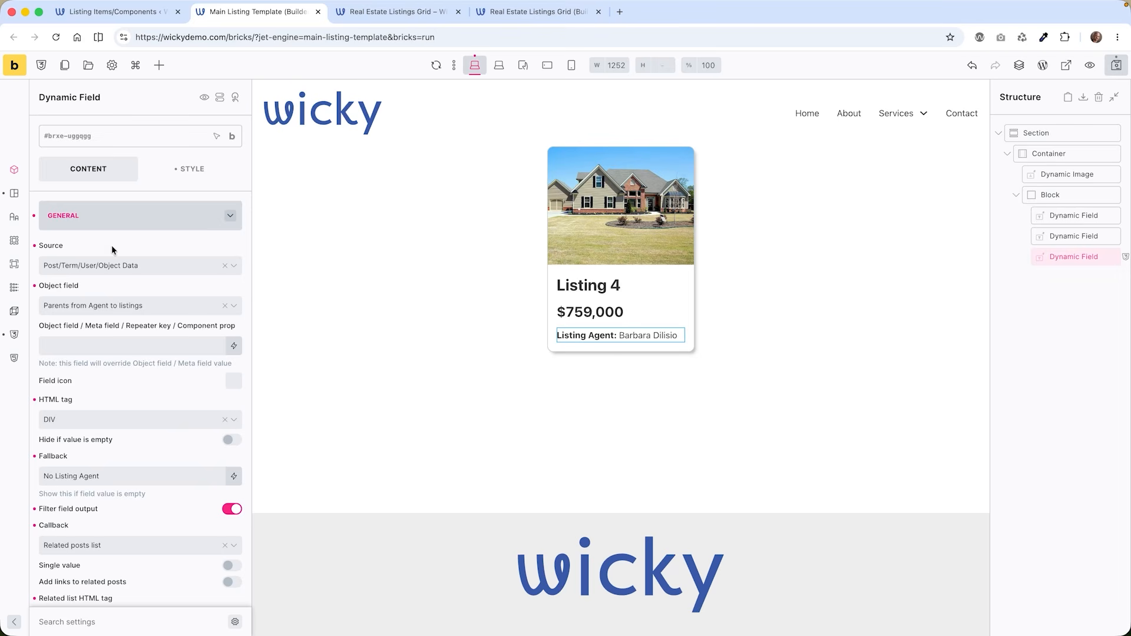
{"action": "left_click", "coordinate": [71, 264]}
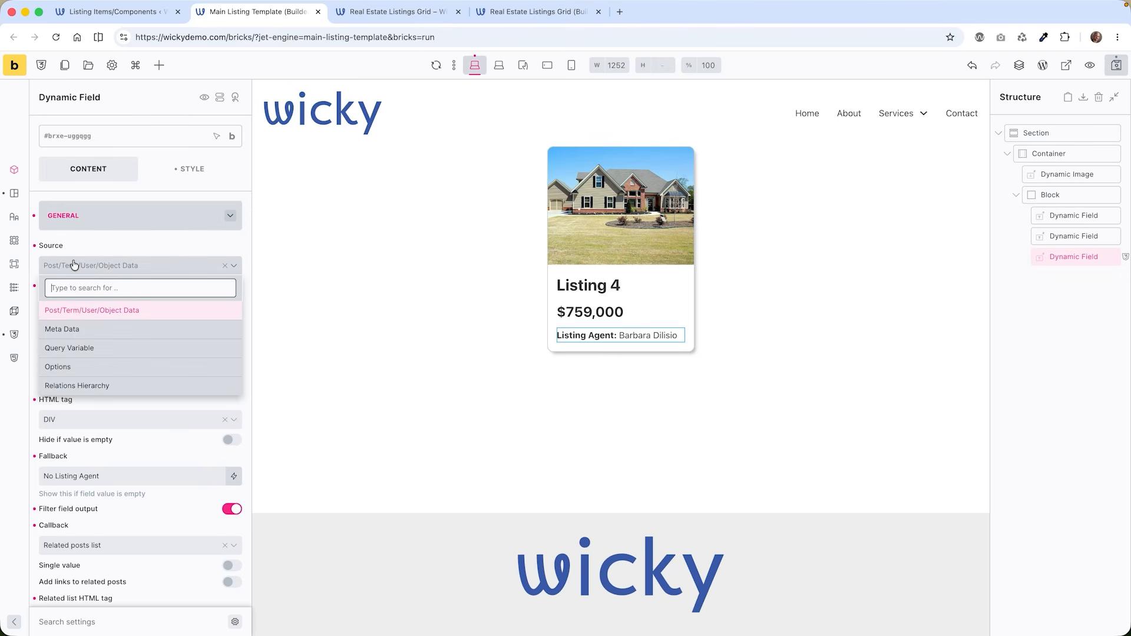
{"action": "left_click", "coordinate": [77, 308]}
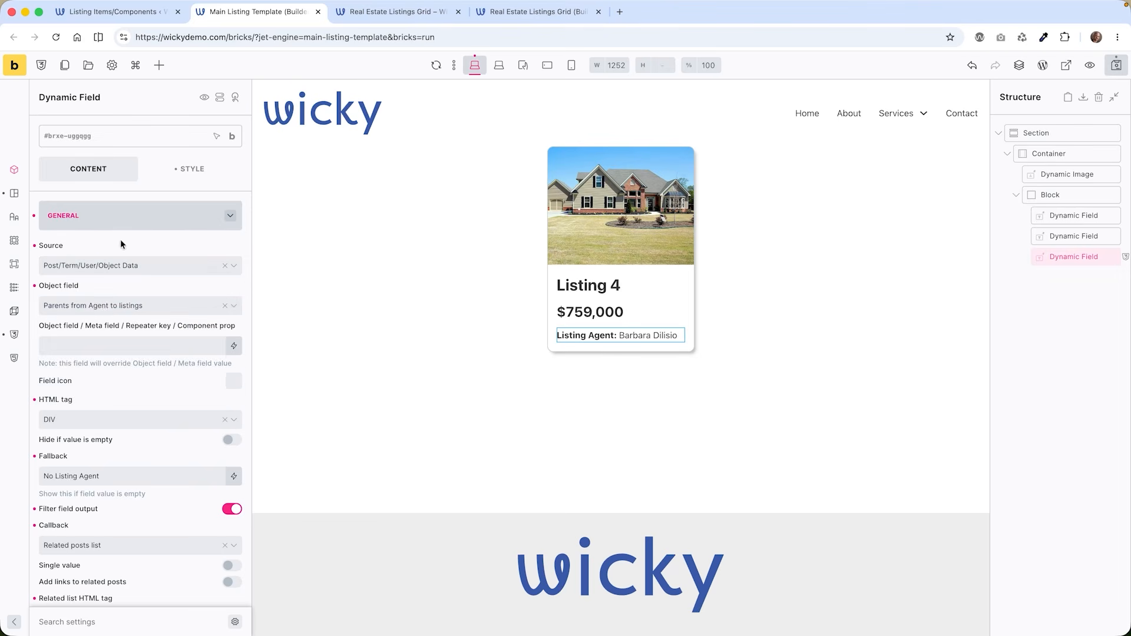
{"action": "left_click", "coordinate": [106, 310]}
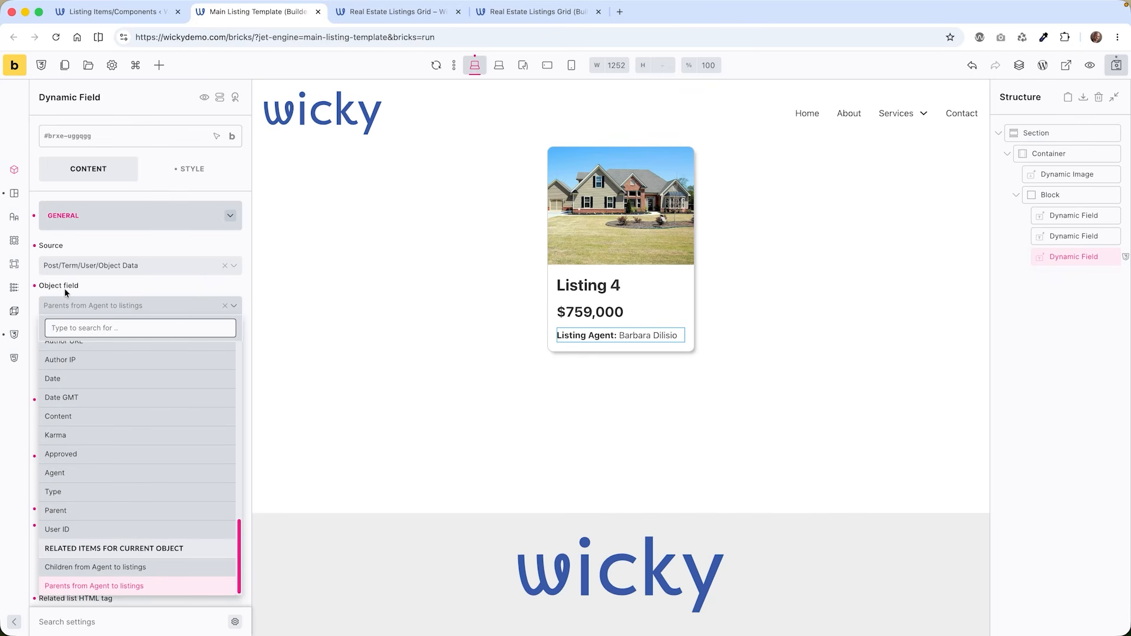
{"action": "scroll", "coordinate": [137, 491], "scroll_direction": "down", "scroll_amount": 2}
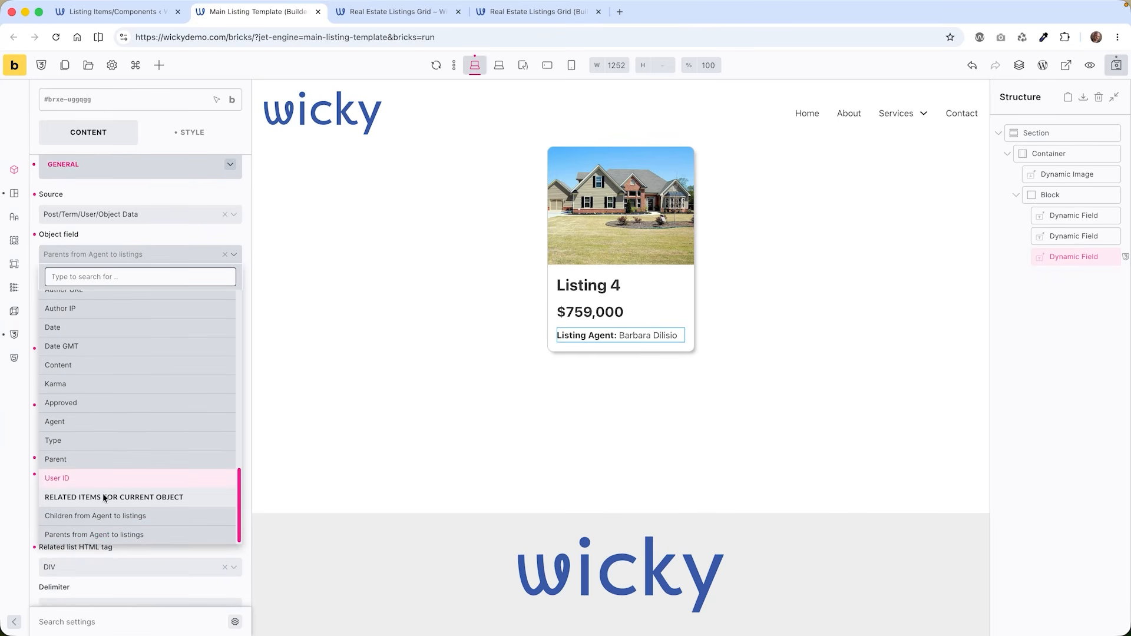
{"action": "scroll", "coordinate": [150, 511], "scroll_direction": "up", "scroll_amount": 1}
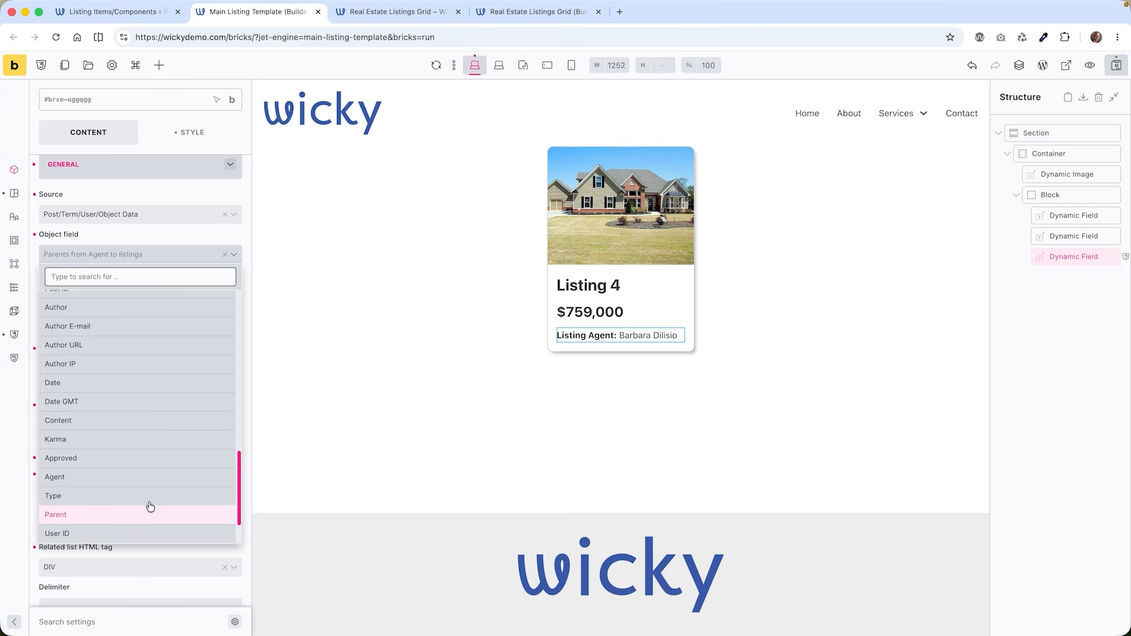
{"action": "scroll", "coordinate": [146, 489], "scroll_direction": "down", "scroll_amount": 1}
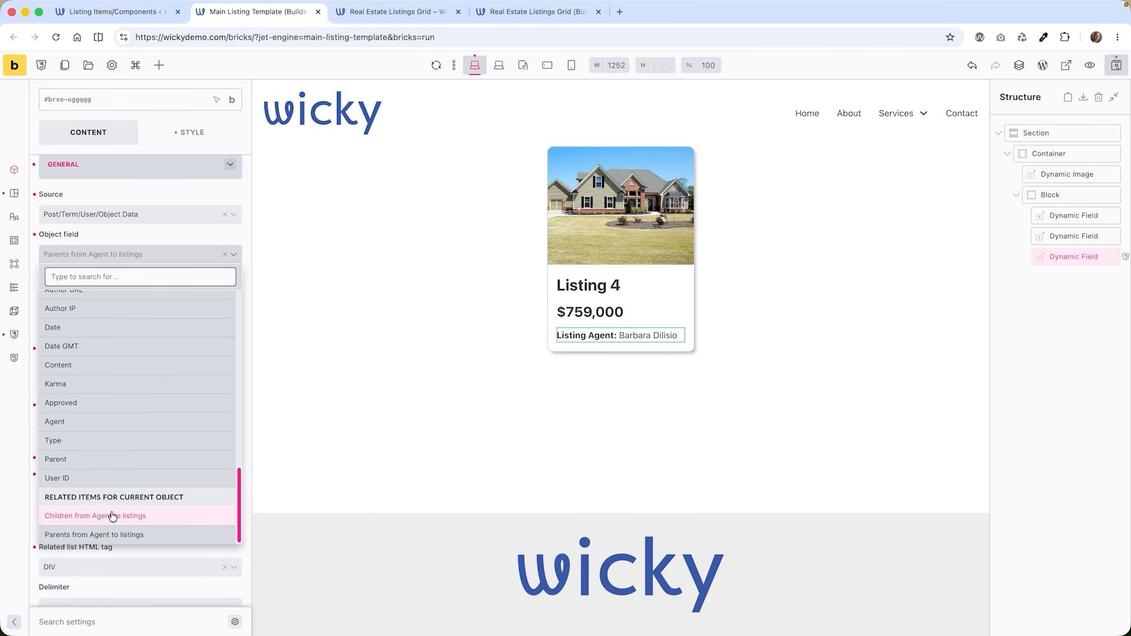
{"action": "left_click", "coordinate": [155, 240]}
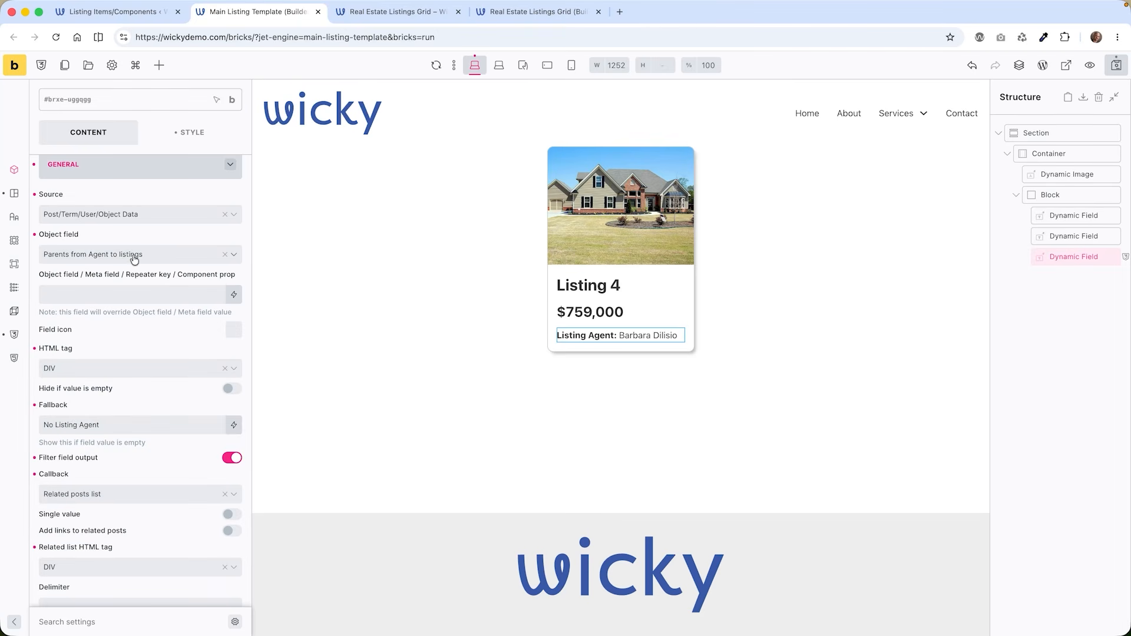
- Customize the listing agent field's output with the format "<strong>Listing Agent:</strong> %s" and check its related list HTML tag options
{"action": "scroll", "coordinate": [101, 312], "scroll_direction": "down", "scroll_amount": 3}
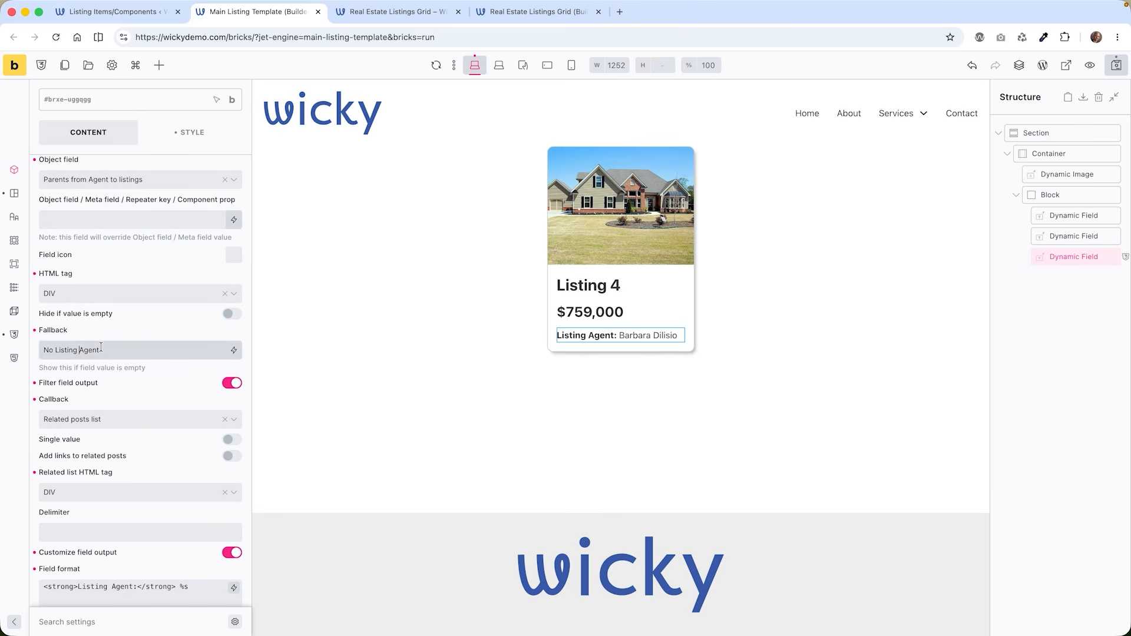
{"action": "left_click_drag", "start_coordinate": [99, 350], "coordinate": [34, 352]}
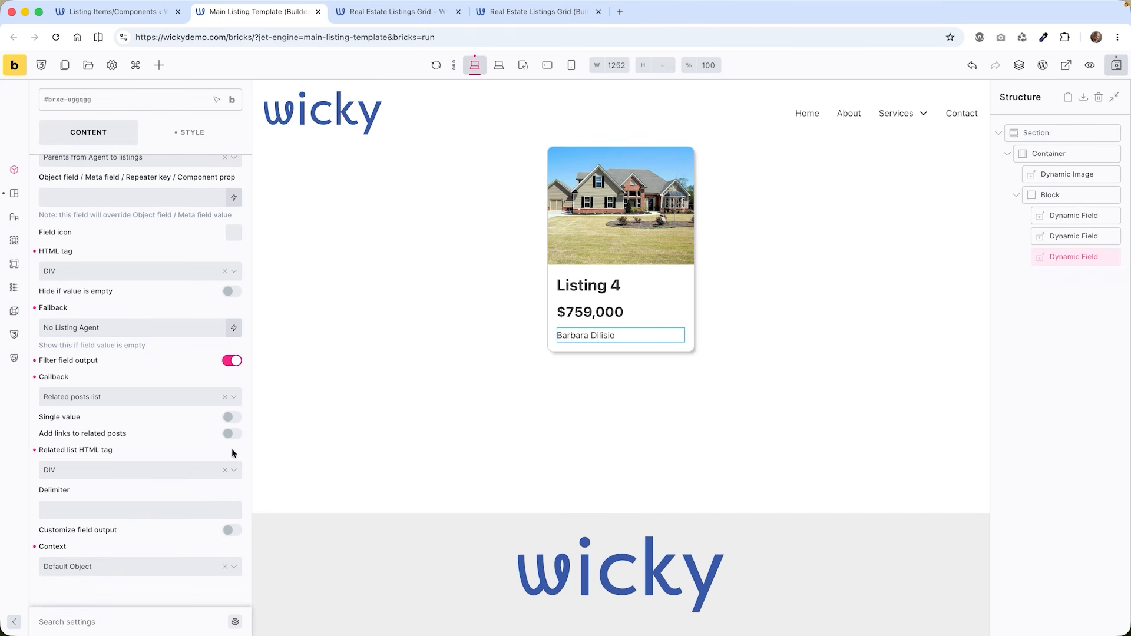
{"action": "left_click", "coordinate": [230, 531]}
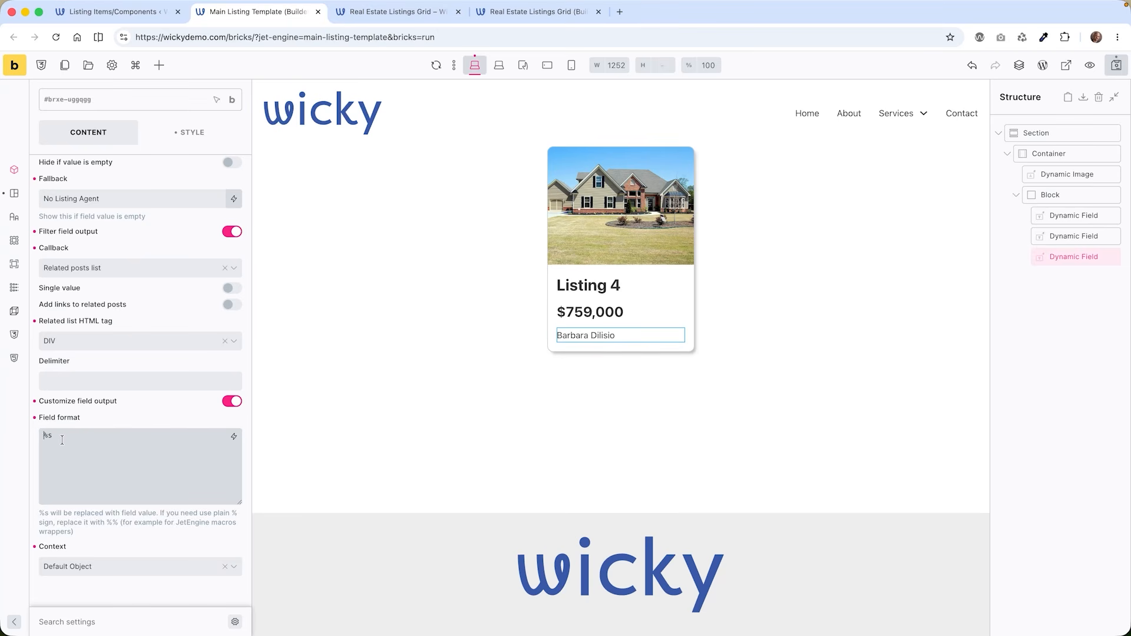
{"action": "type", "text": "<strong>Listing Agent:</strong>"}
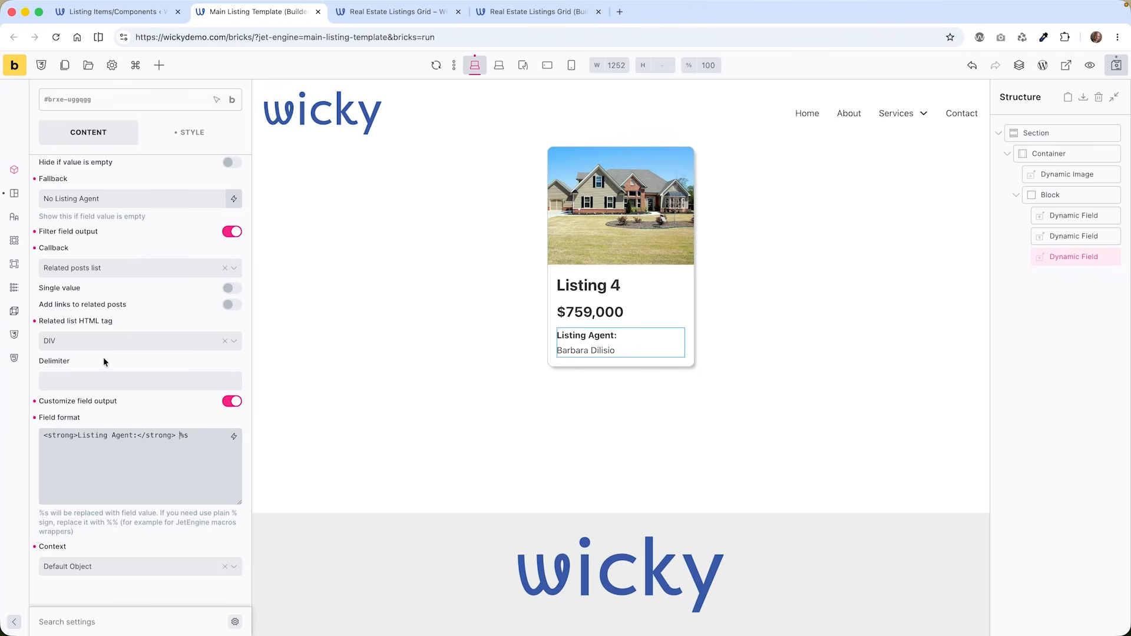
{"action": "left_click", "coordinate": [94, 341]}
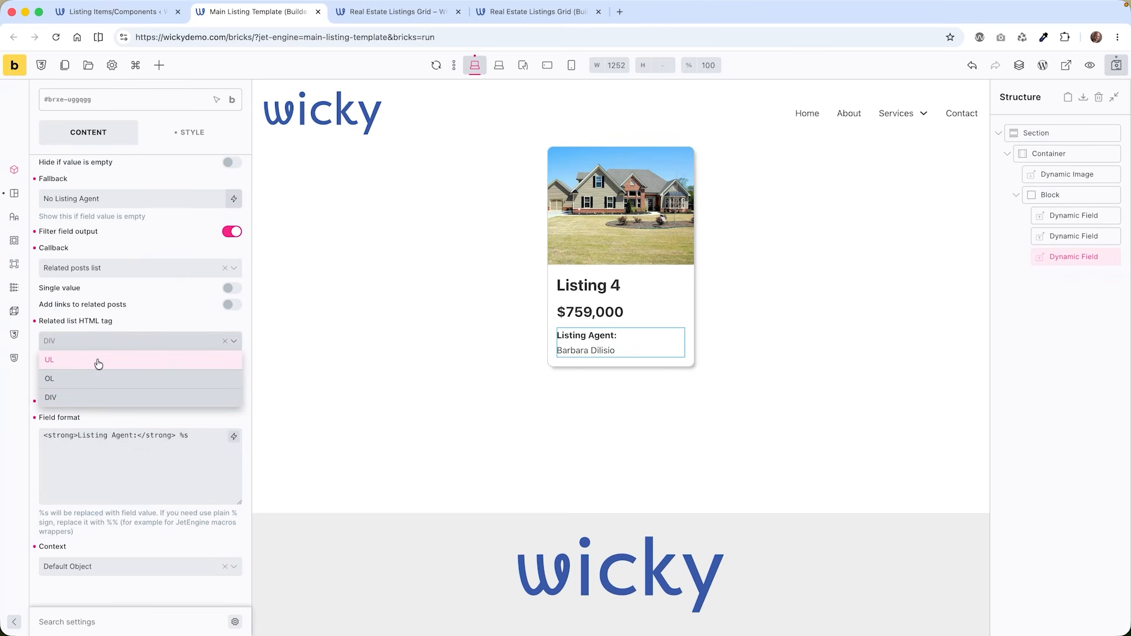
{"action": "left_click", "coordinate": [134, 322]}
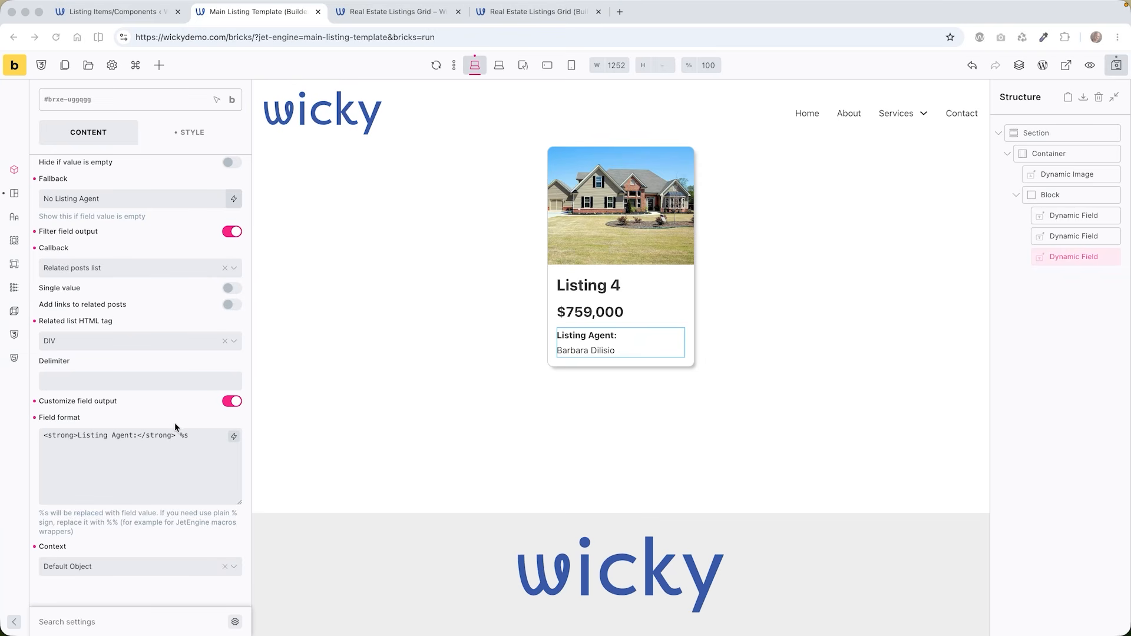
- Add custom CSS to the listing agent field: "%root% .jet-listing-dynamic-field__content div { display: inline; }"
{"action": "scroll", "coordinate": [174, 422], "scroll_direction": "up", "scroll_amount": 8}
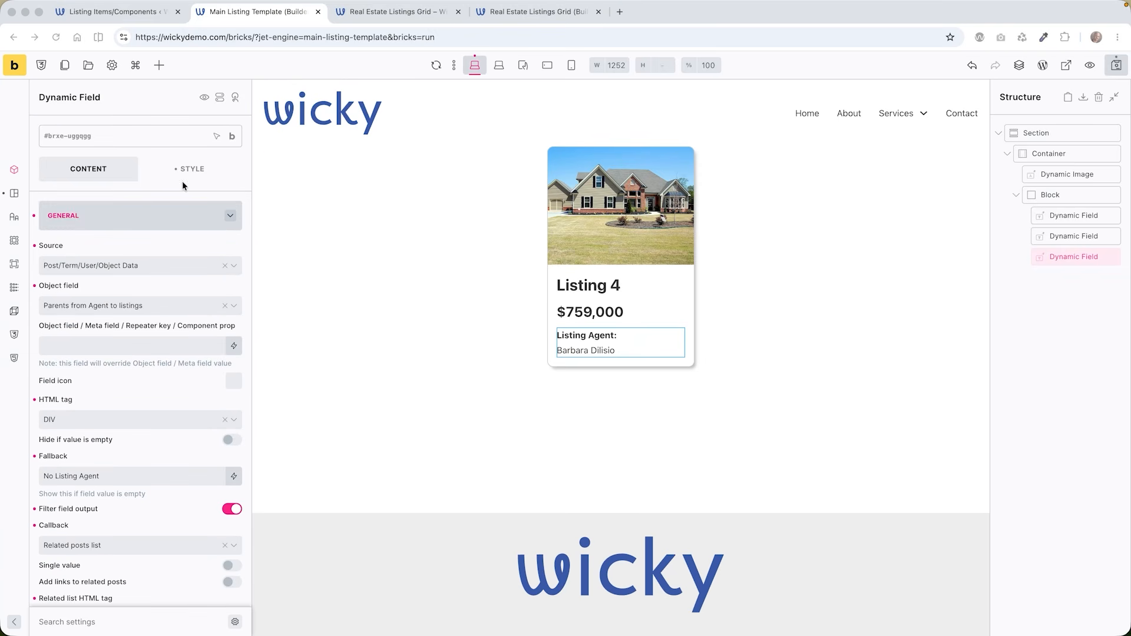
{"action": "left_click", "coordinate": [187, 170]}
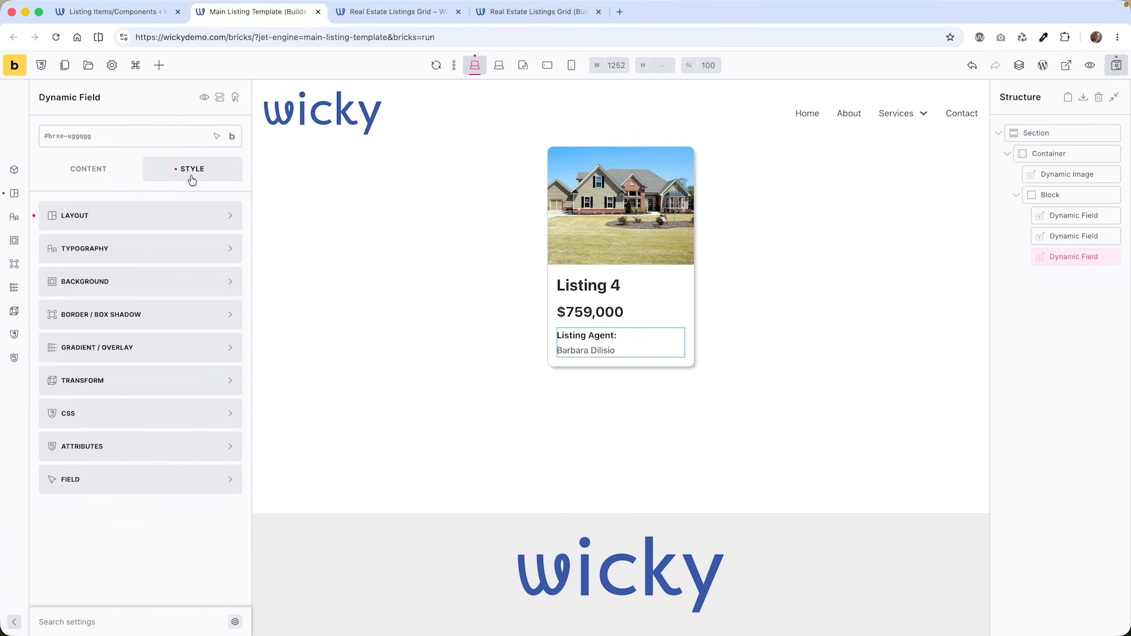
{"action": "left_click", "coordinate": [123, 422]}
{"action": "key", "text": "super+a"}
{"action": "type", "text": "%root% .jet-listing-dynamic-field__content div {   display: inline; }"}
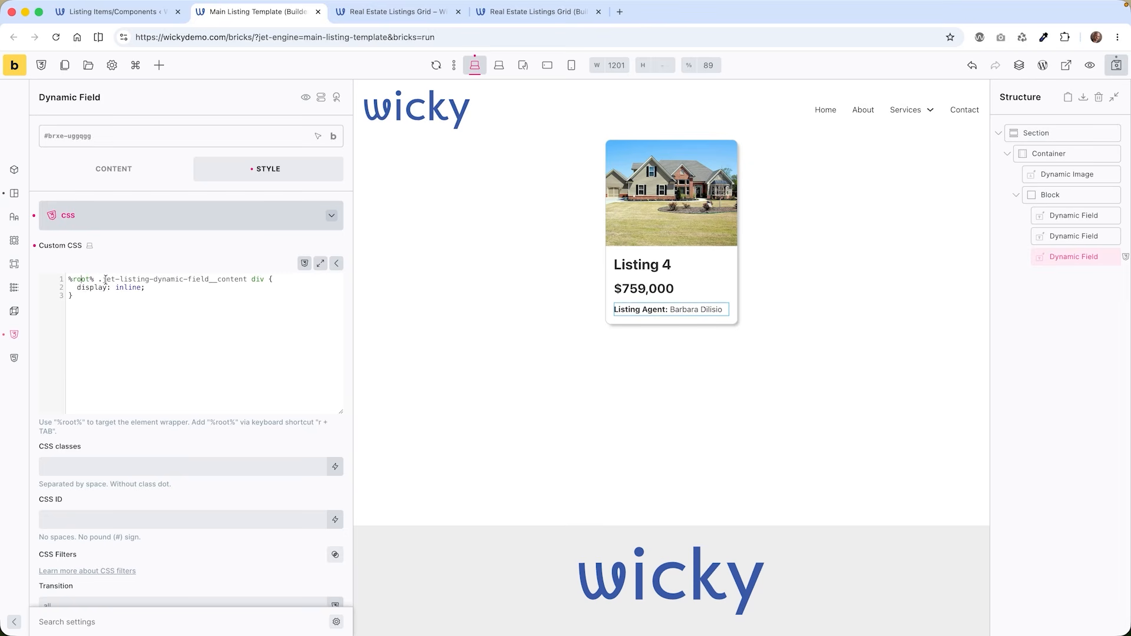
- Examine the class selector and the display rule in the listing agent field's custom CSS
{"action": "left_click_drag", "start_coordinate": [99, 279], "coordinate": [248, 278]}
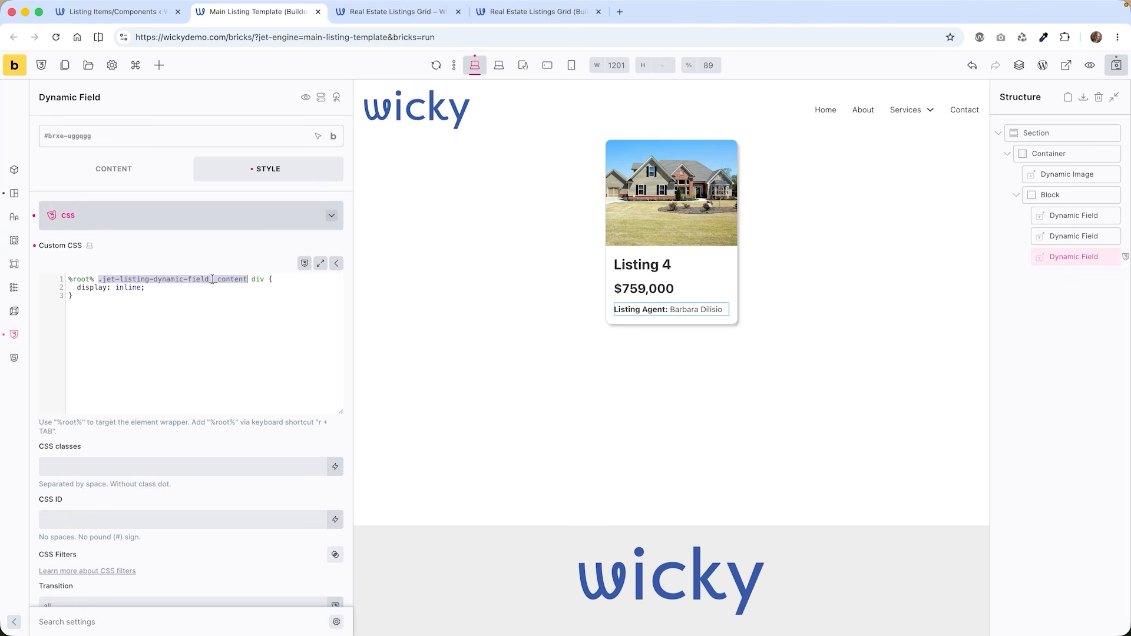
{"action": "left_click", "coordinate": [260, 279]}
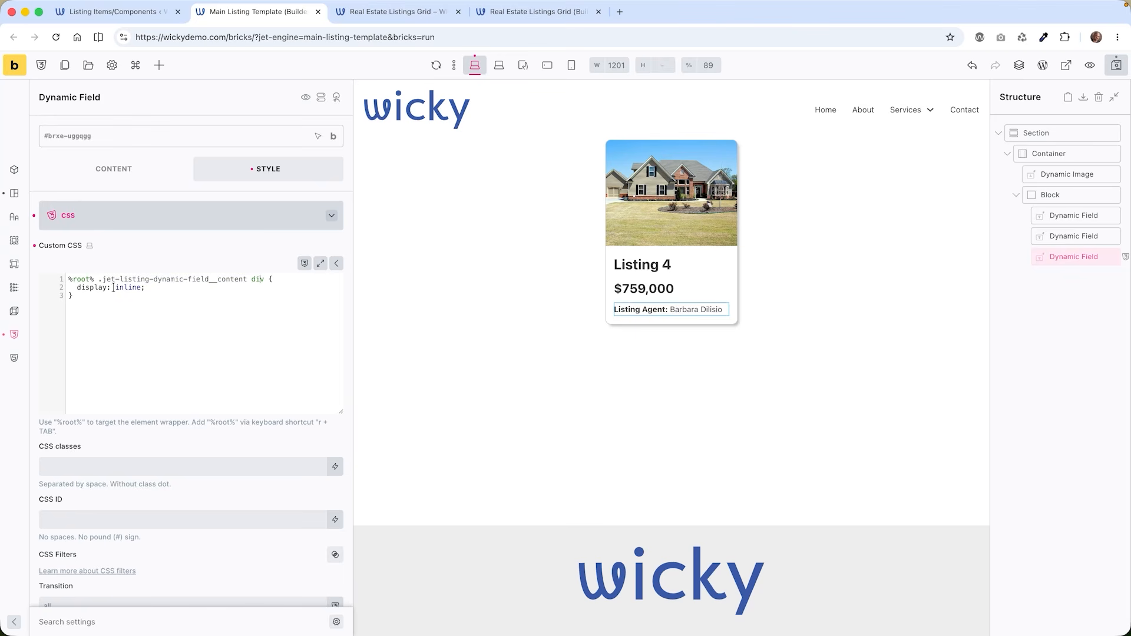
{"action": "left_click_drag", "start_coordinate": [144, 288], "coordinate": [70, 288]}
{"action": "left_click", "coordinate": [168, 324]}
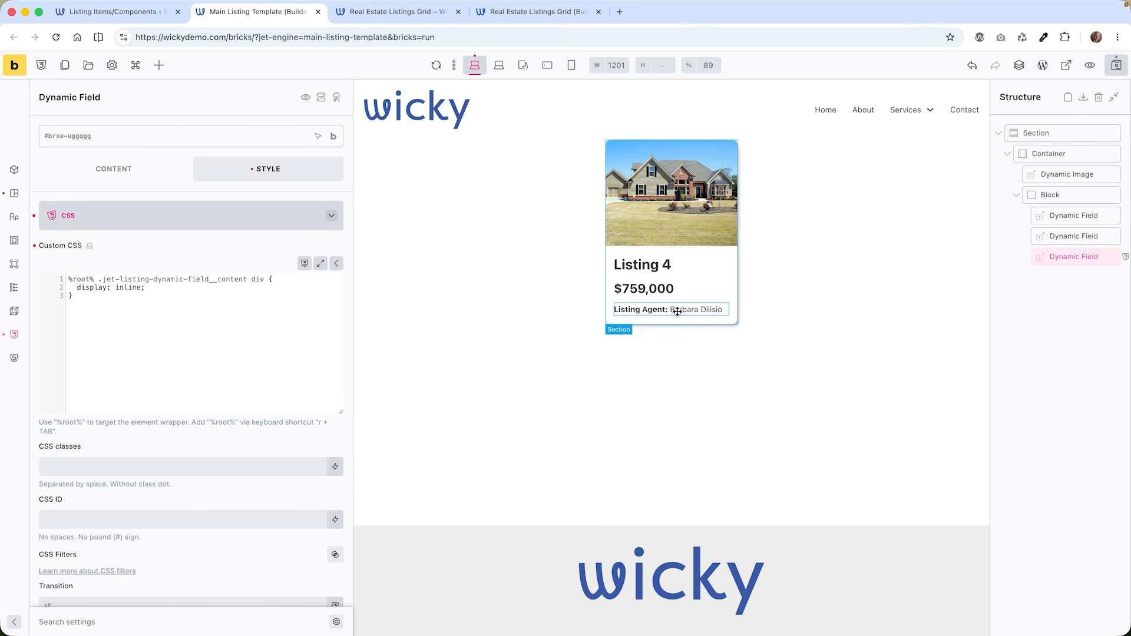
{"action": "left_click_drag", "start_coordinate": [118, 301], "coordinate": [51, 271]}
{"action": "left_click", "coordinate": [142, 312]}
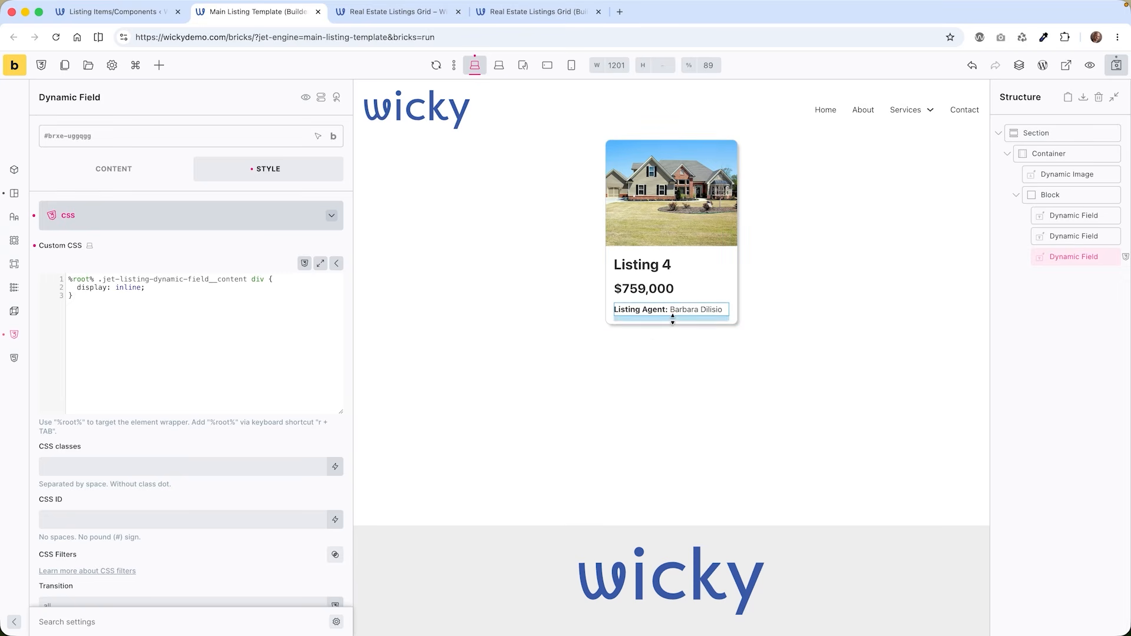
- Review the link settings of the card's outer section and show its border settings
{"action": "left_click", "coordinate": [1033, 130]}
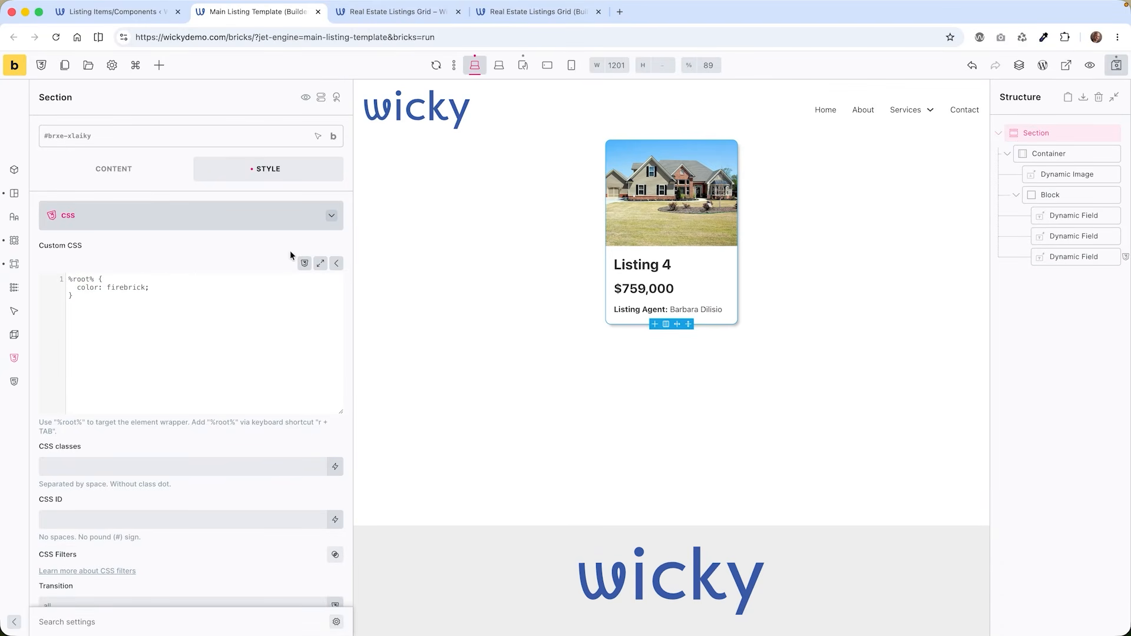
{"action": "left_click", "coordinate": [109, 171]}
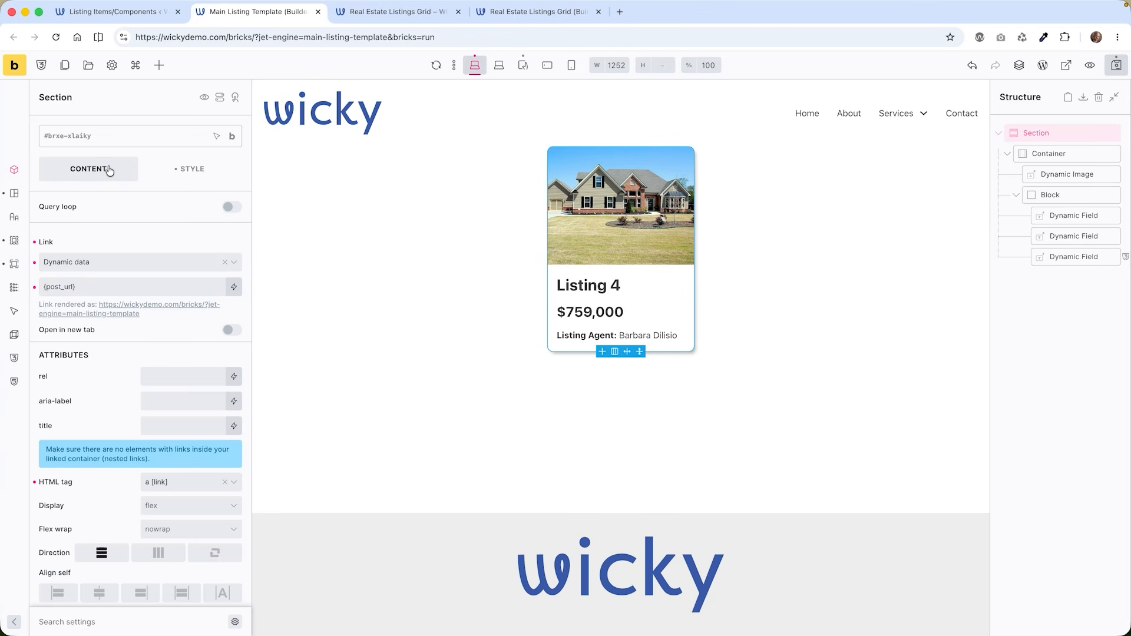
{"action": "left_click", "coordinate": [182, 169]}
{"action": "left_click", "coordinate": [115, 218]}
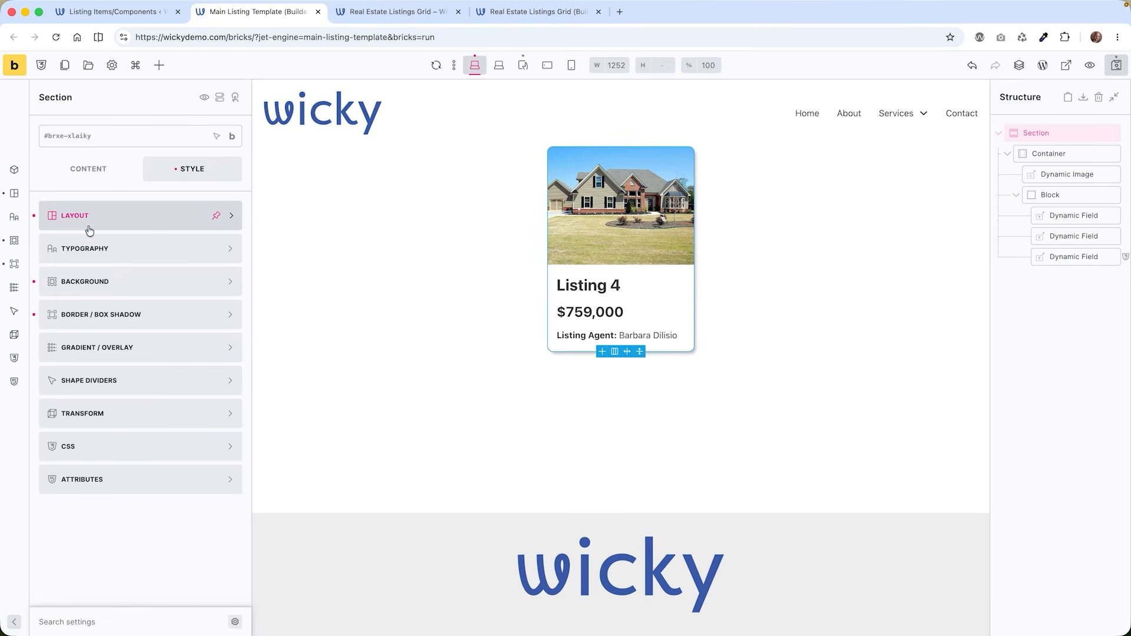
{"action": "left_click", "coordinate": [104, 321]}
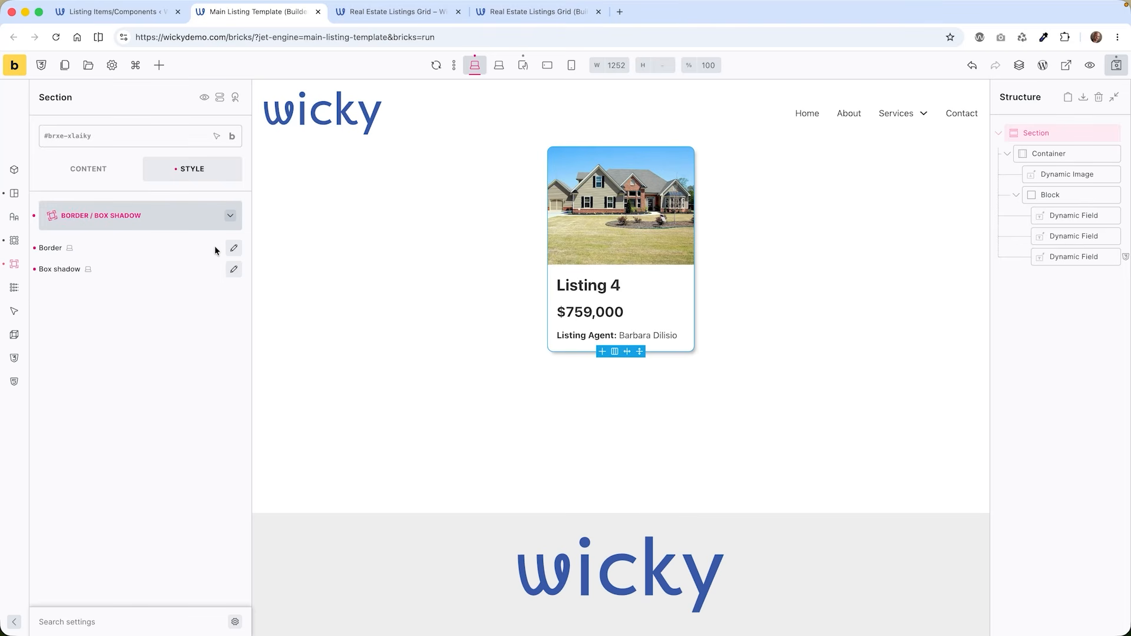
{"action": "left_click", "coordinate": [234, 250]}
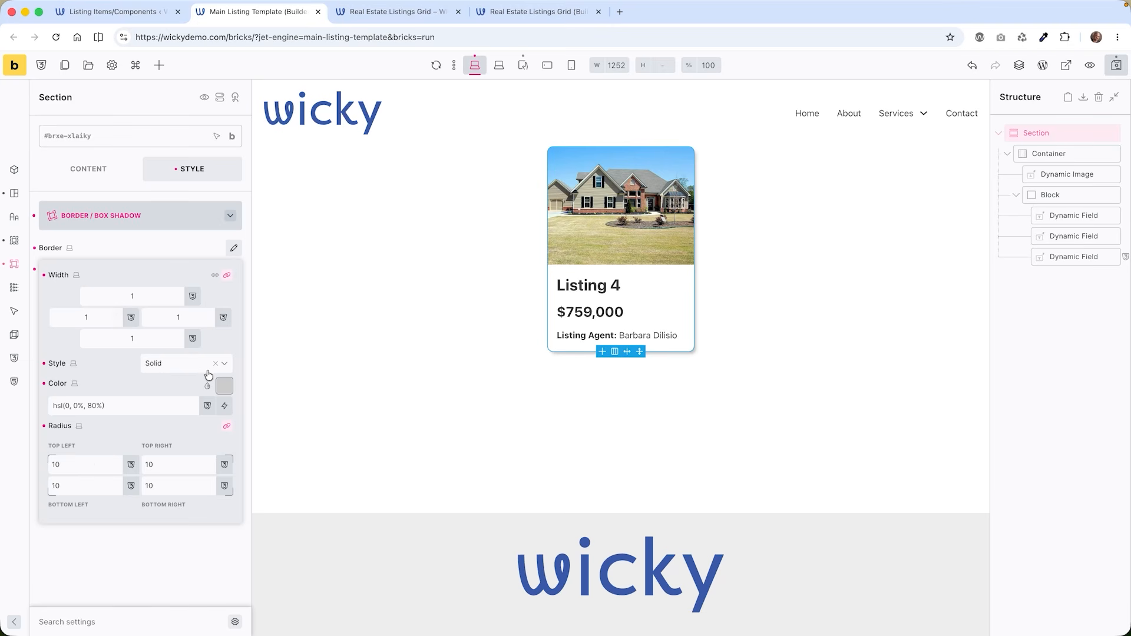
- Compare the listing cards in the grid page's builder view and on the live page, and return to the listing template
{"action": "left_click", "coordinate": [497, 17]}
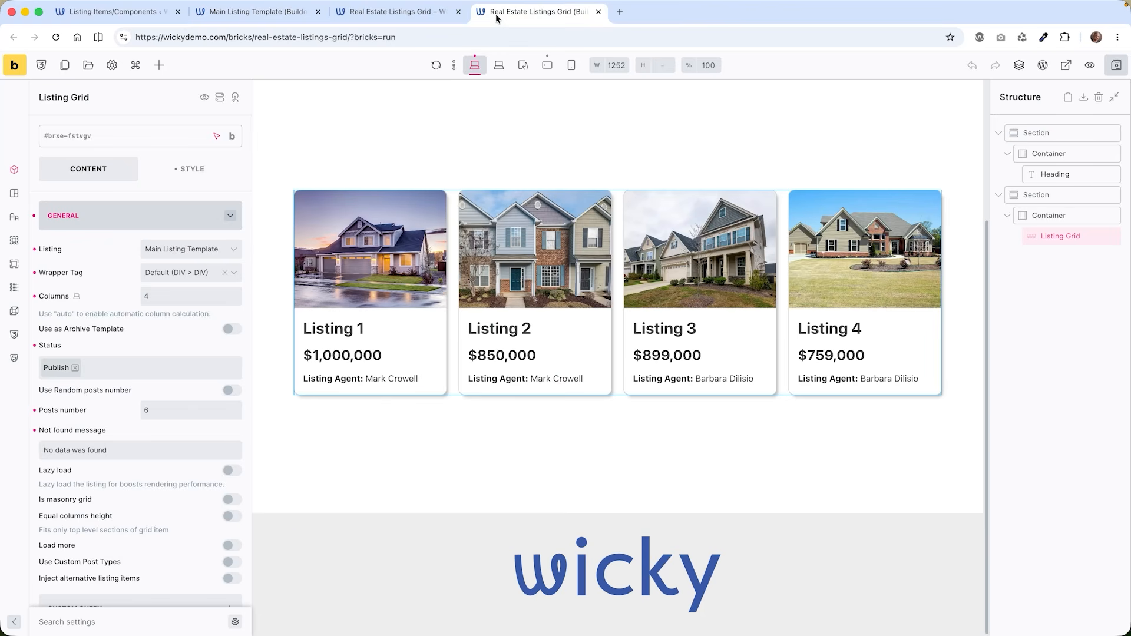
{"action": "left_click", "coordinate": [411, 14]}
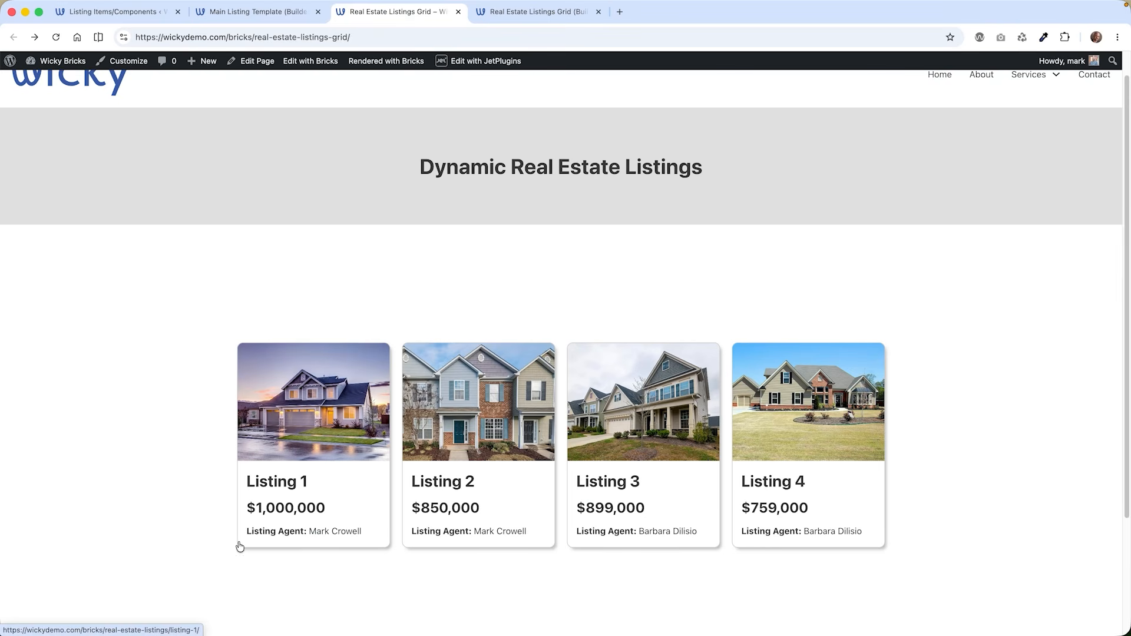
{"action": "left_click", "coordinate": [268, 16]}
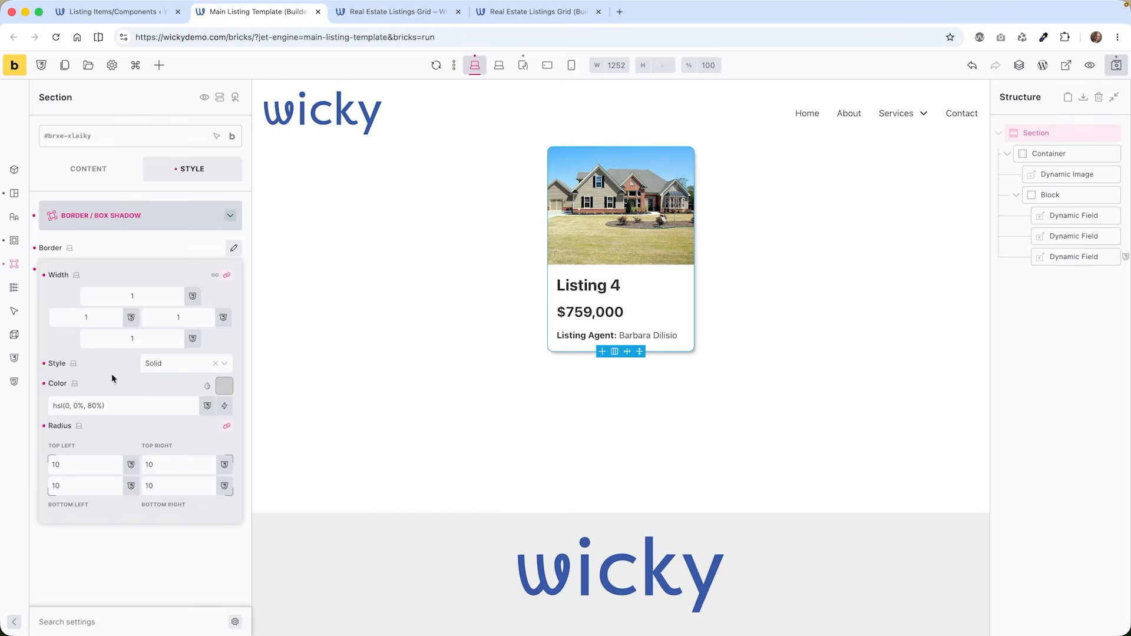
- Check the section's border radius values and show its box shadow settings
{"action": "left_click", "coordinate": [193, 463]}
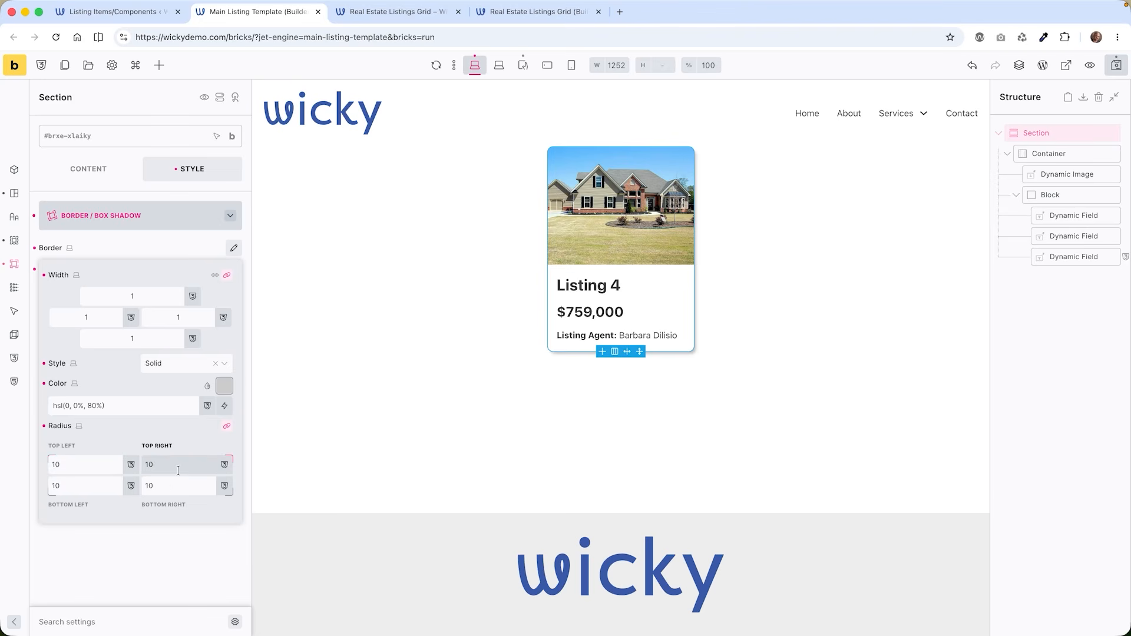
{"action": "left_click", "coordinate": [140, 575]}
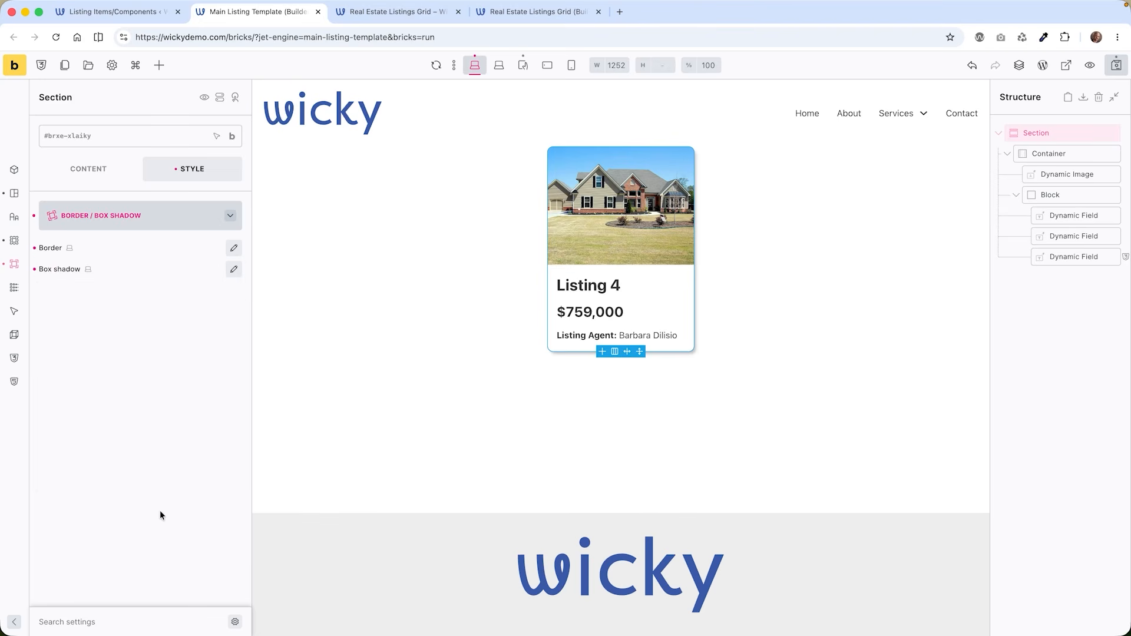
{"action": "left_click", "coordinate": [235, 270]}
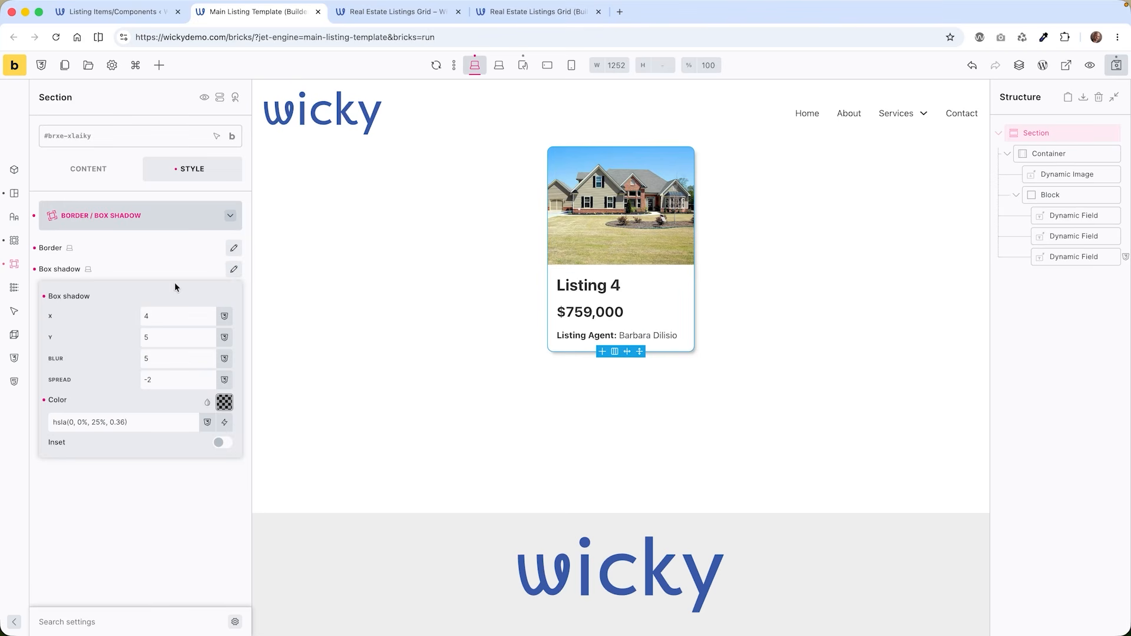
- Clear the section's overflow value in its layout settings, save the template and reload the live listings grid page
{"action": "left_click", "coordinate": [89, 216]}
{"action": "left_click", "coordinate": [92, 216]}
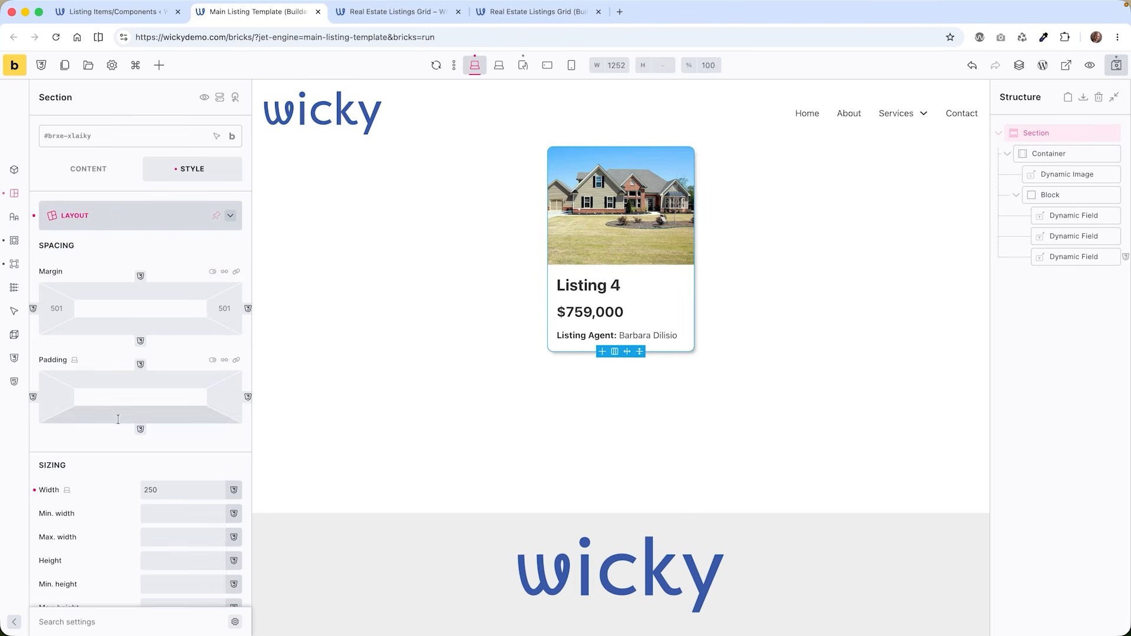
{"action": "scroll", "coordinate": [97, 349], "scroll_direction": "down", "scroll_amount": 1}
{"action": "scroll", "coordinate": [97, 348], "scroll_direction": "down", "scroll_amount": 3}
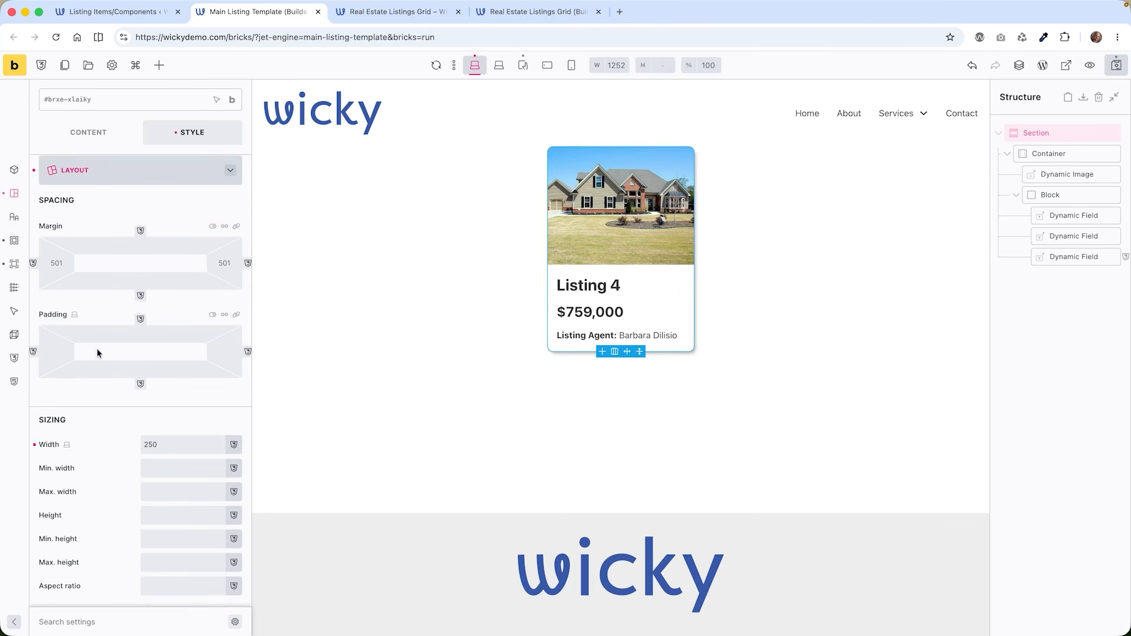
{"action": "scroll", "coordinate": [97, 348], "scroll_direction": "down", "scroll_amount": 1}
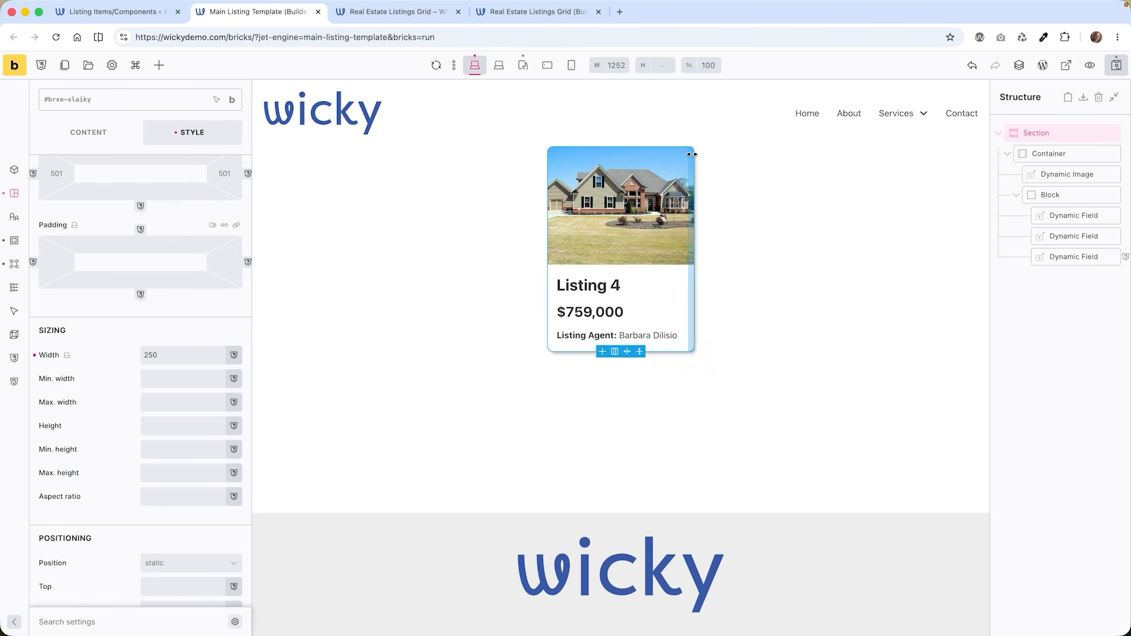
{"action": "scroll", "coordinate": [155, 400], "scroll_direction": "down", "scroll_amount": 15}
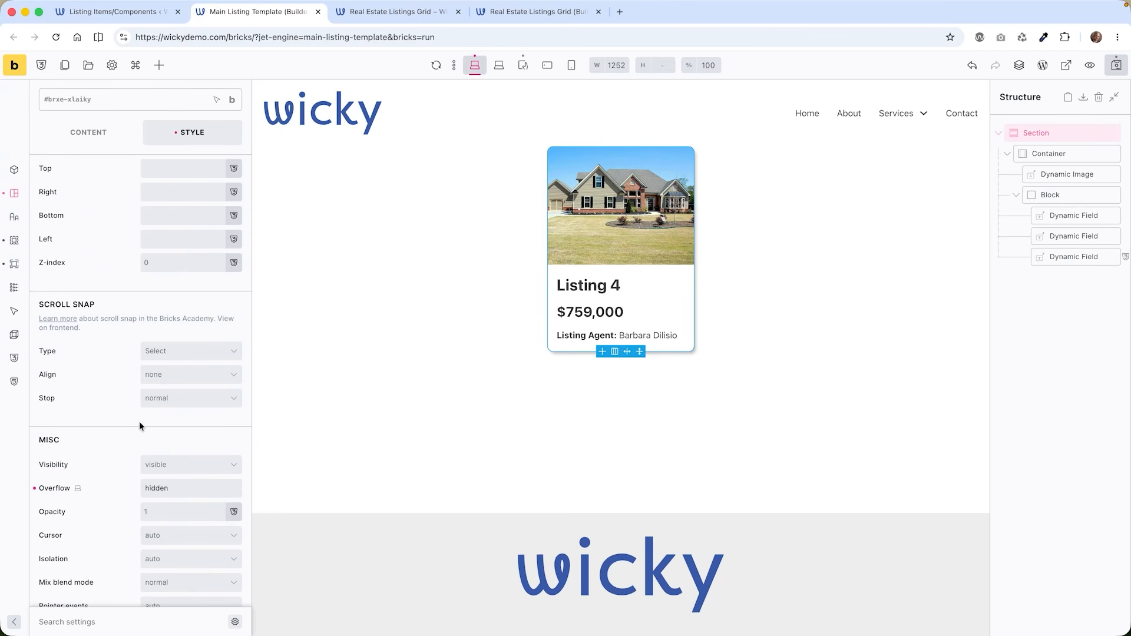
{"action": "left_click_drag", "start_coordinate": [172, 449], "coordinate": [103, 449]}
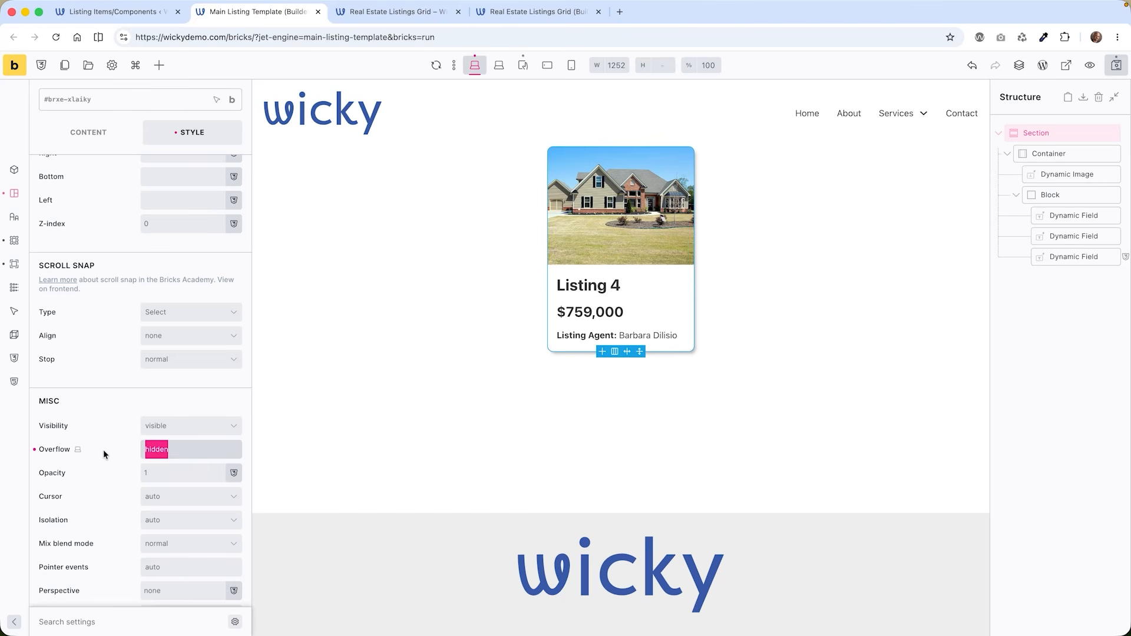
{"action": "key", "text": "BackSpace"}
{"action": "left_click", "coordinate": [1112, 74]}
{"action": "left_click", "coordinate": [398, 11]}
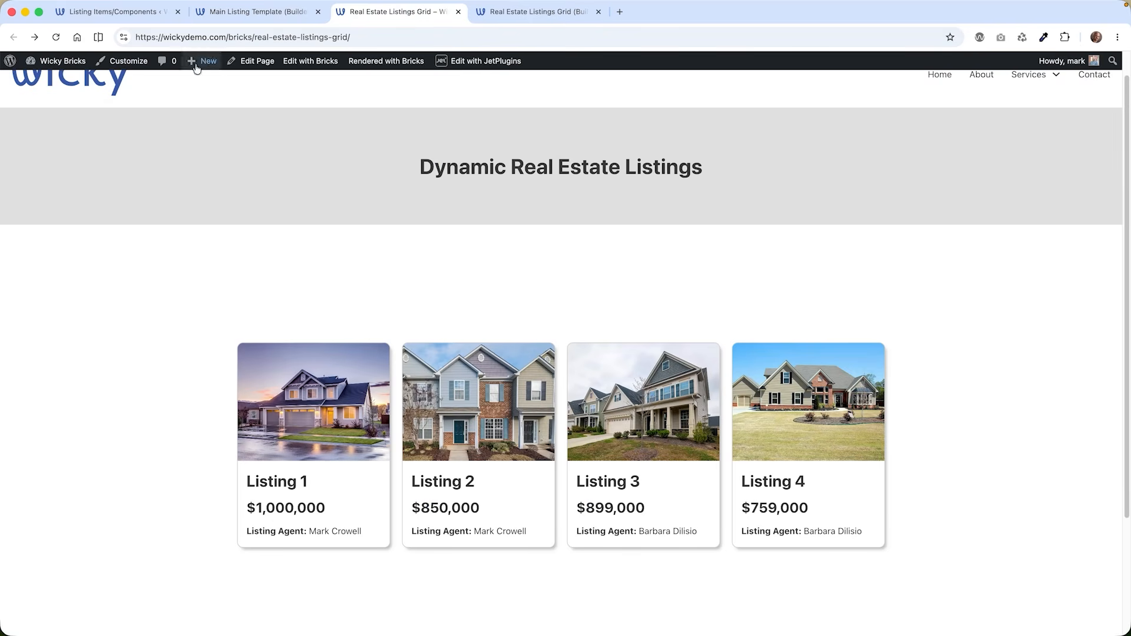
{"action": "left_click", "coordinate": [60, 39]}
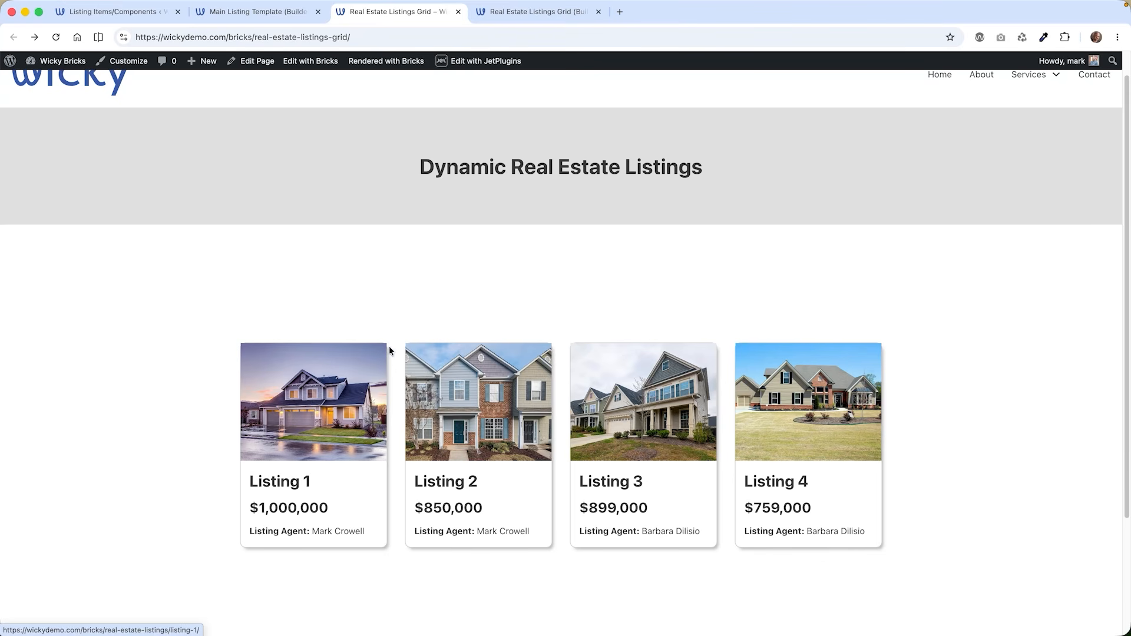
- Set the template section's overflow to hidden, save the template and reload the live listings grid page
{"action": "left_click", "coordinate": [293, 12]}
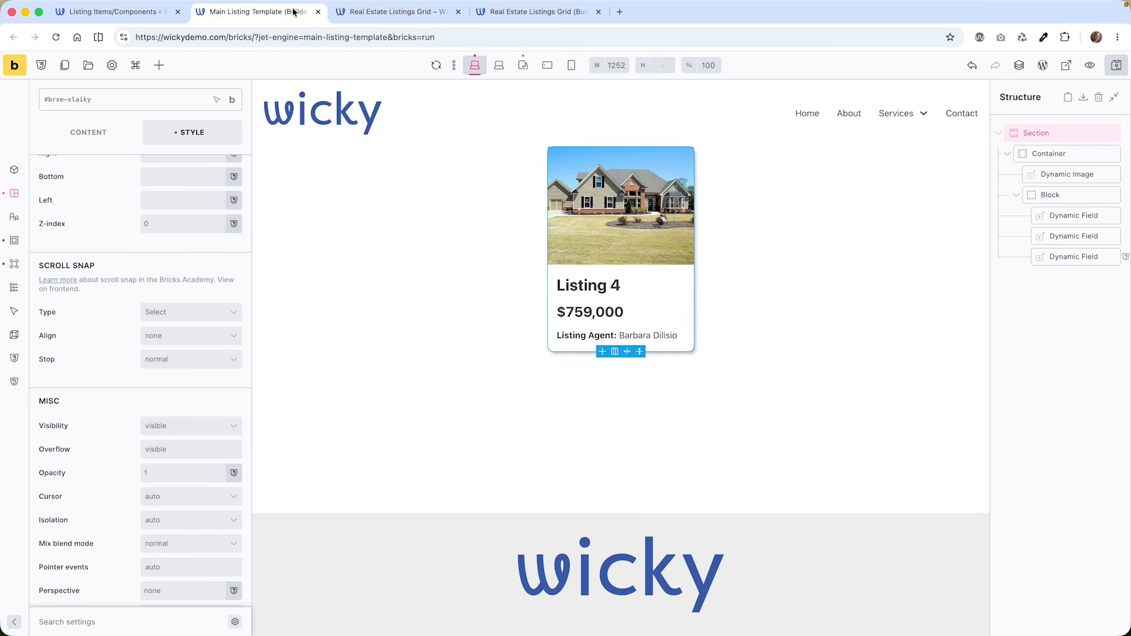
{"action": "left_click", "coordinate": [188, 443]}
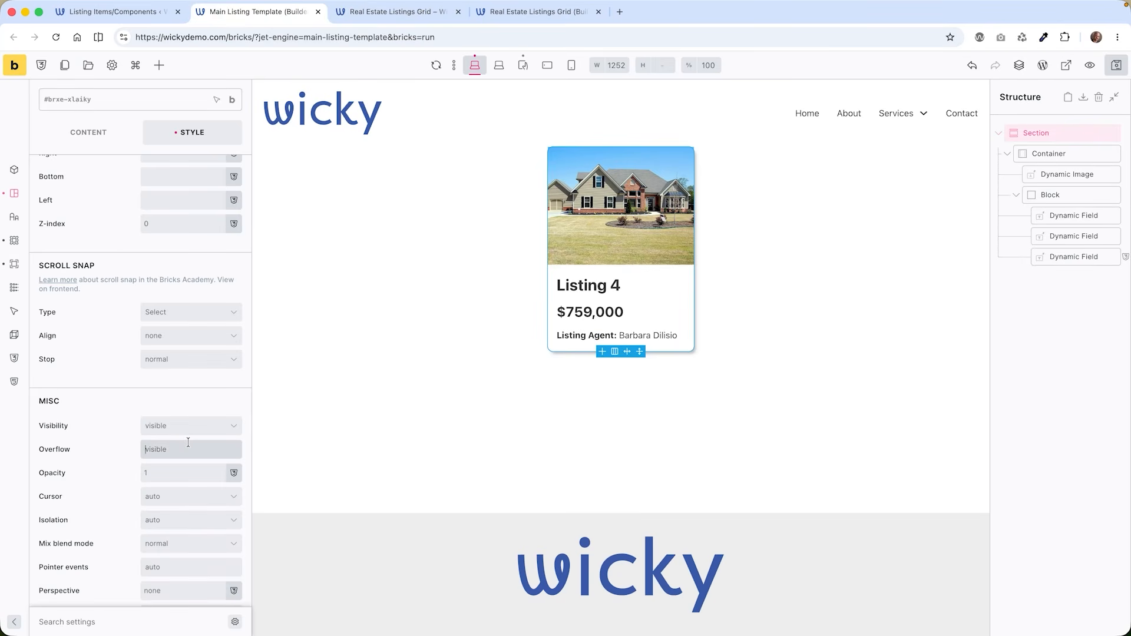
{"action": "type", "text": "hidden"}
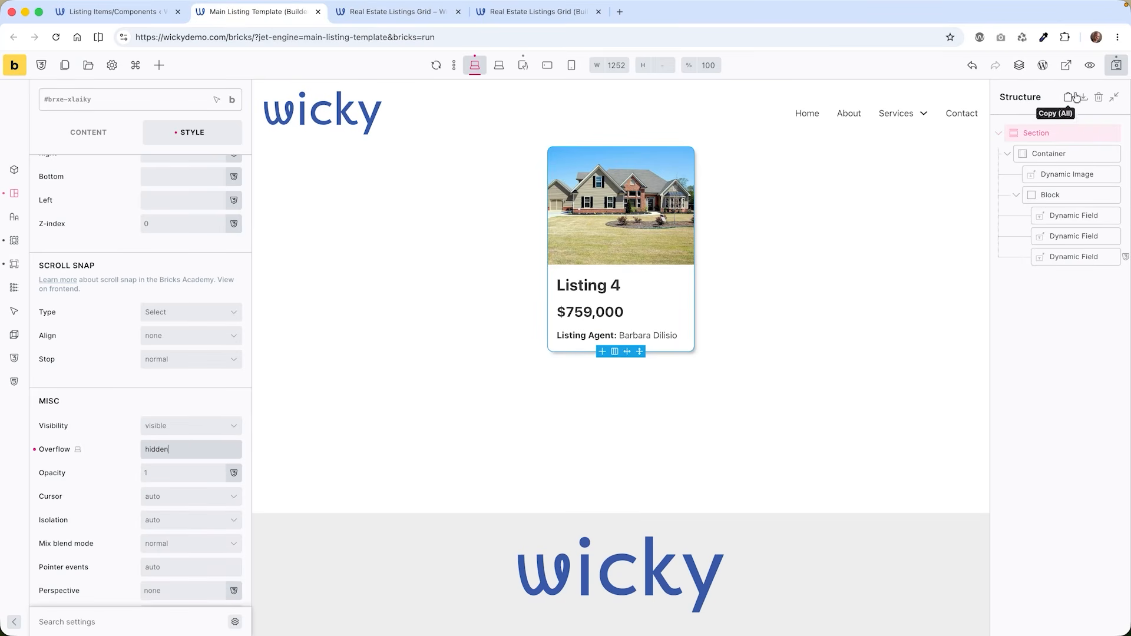
{"action": "left_click", "coordinate": [1116, 65]}
{"action": "left_click", "coordinate": [412, 13]}
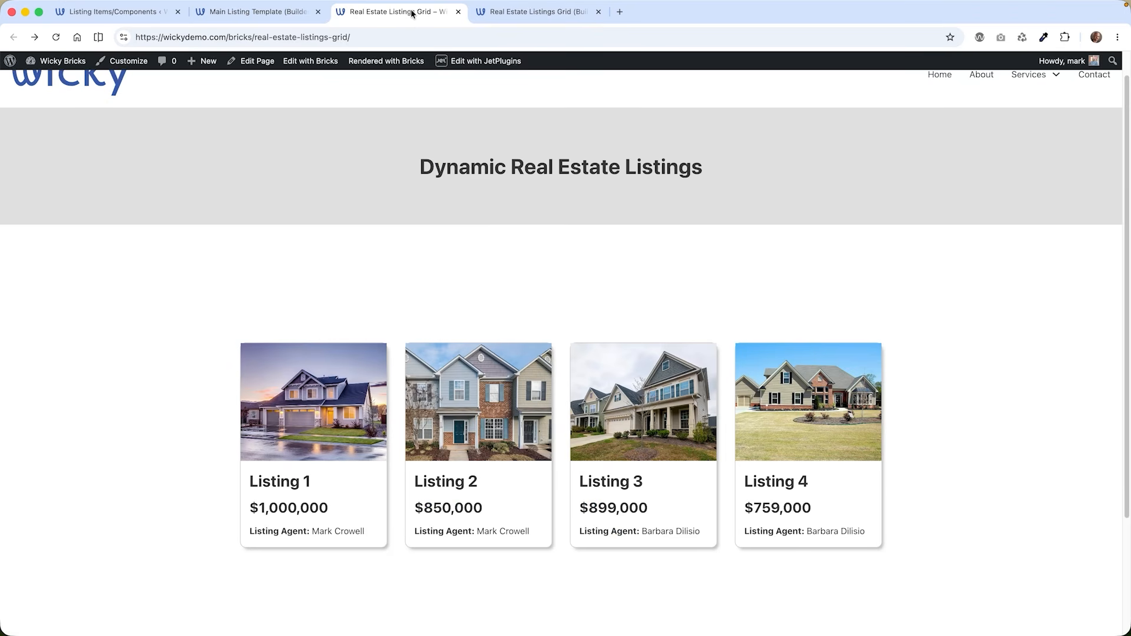
{"action": "left_click", "coordinate": [55, 37]}
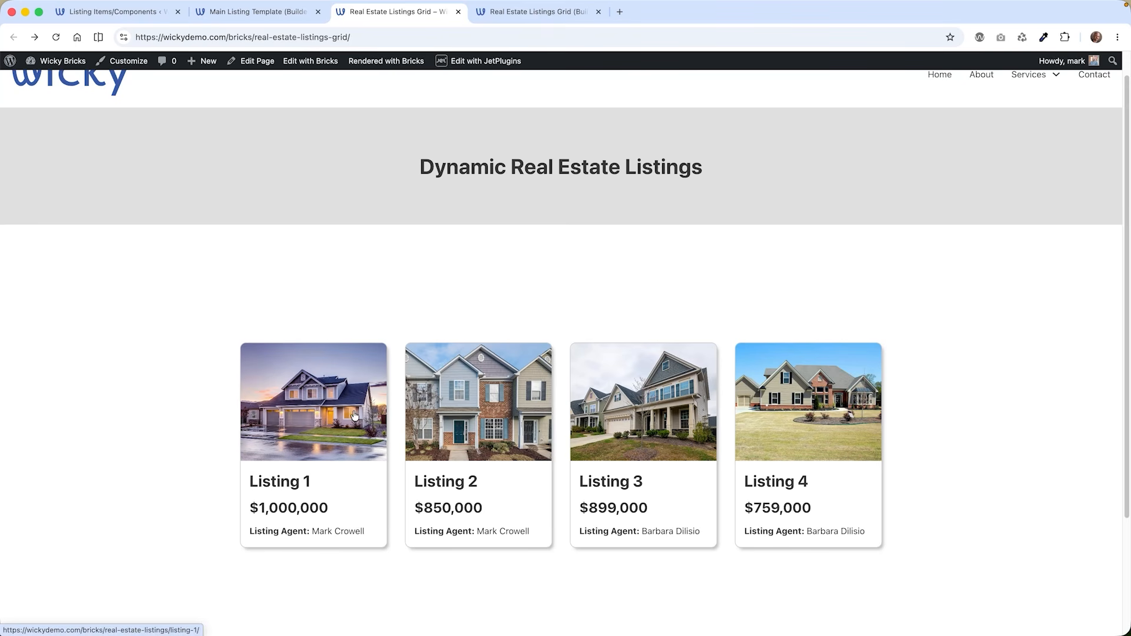
- Link the card's outer section to the Post link dynamic data and check the cards on the live grid page
{"action": "left_click", "coordinate": [238, 12]}
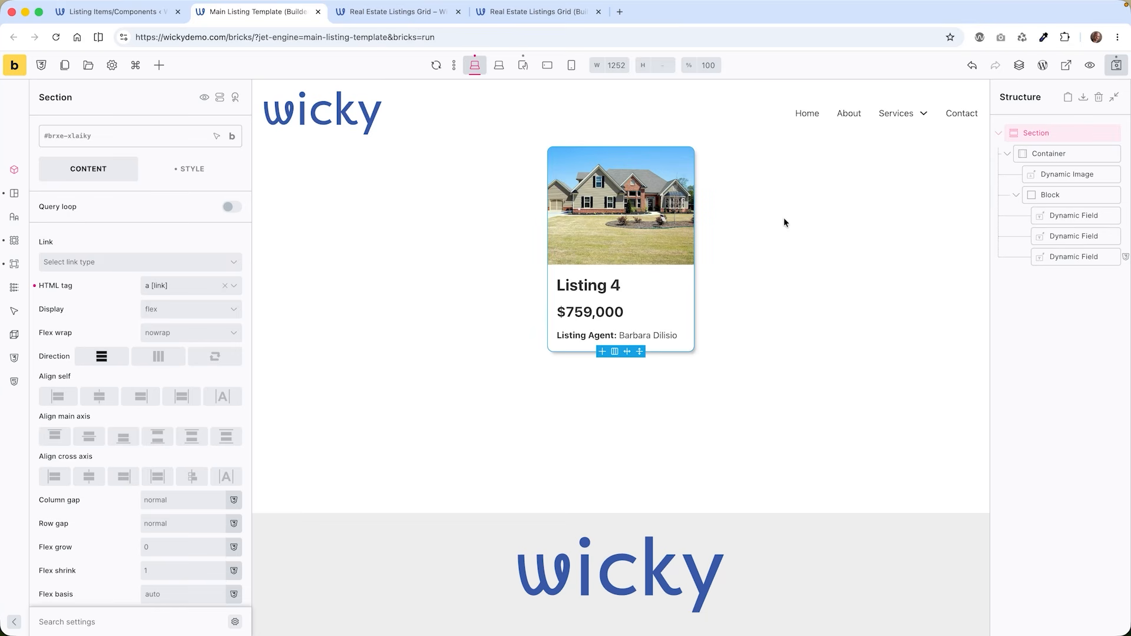
{"action": "left_click", "coordinate": [127, 266]}
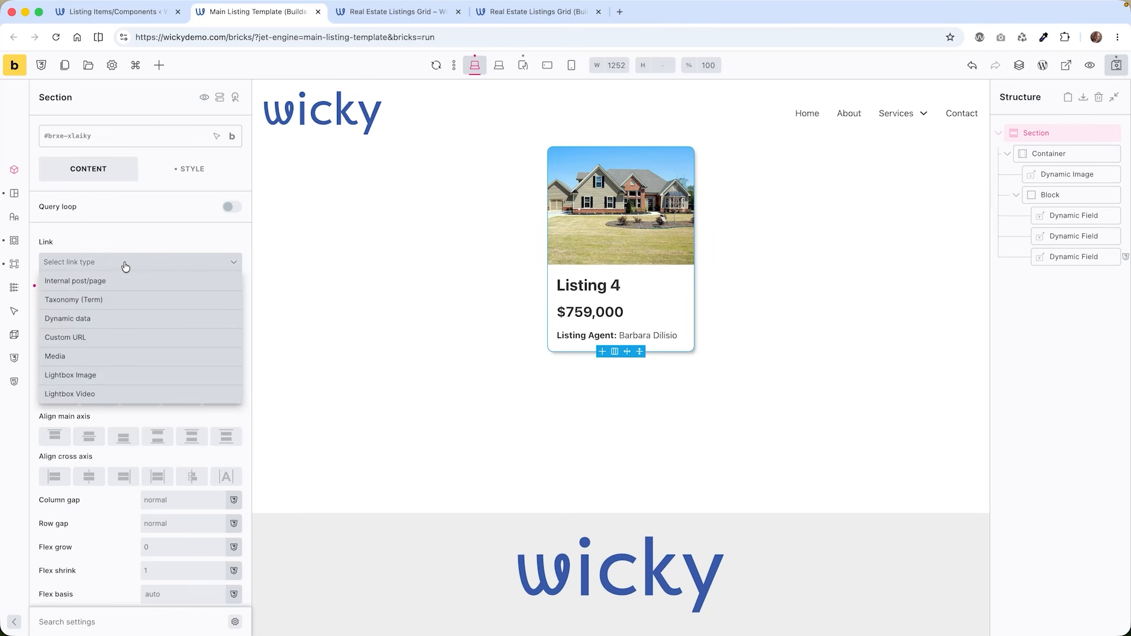
{"action": "left_click", "coordinate": [84, 321]}
{"action": "left_click", "coordinate": [234, 286]}
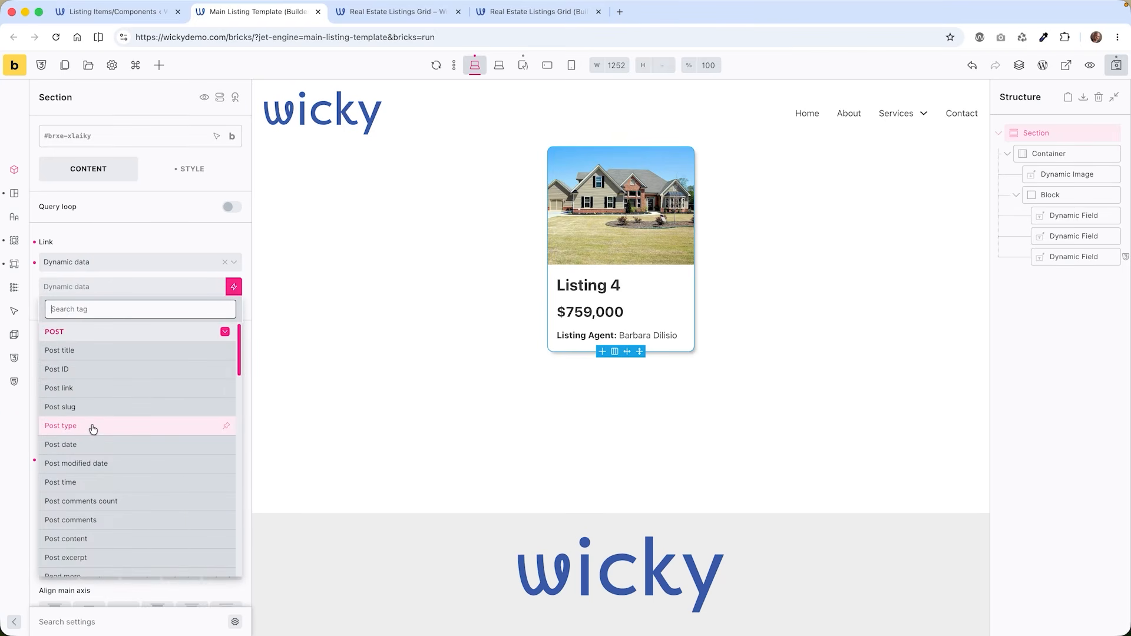
{"action": "left_click", "coordinate": [99, 387]}
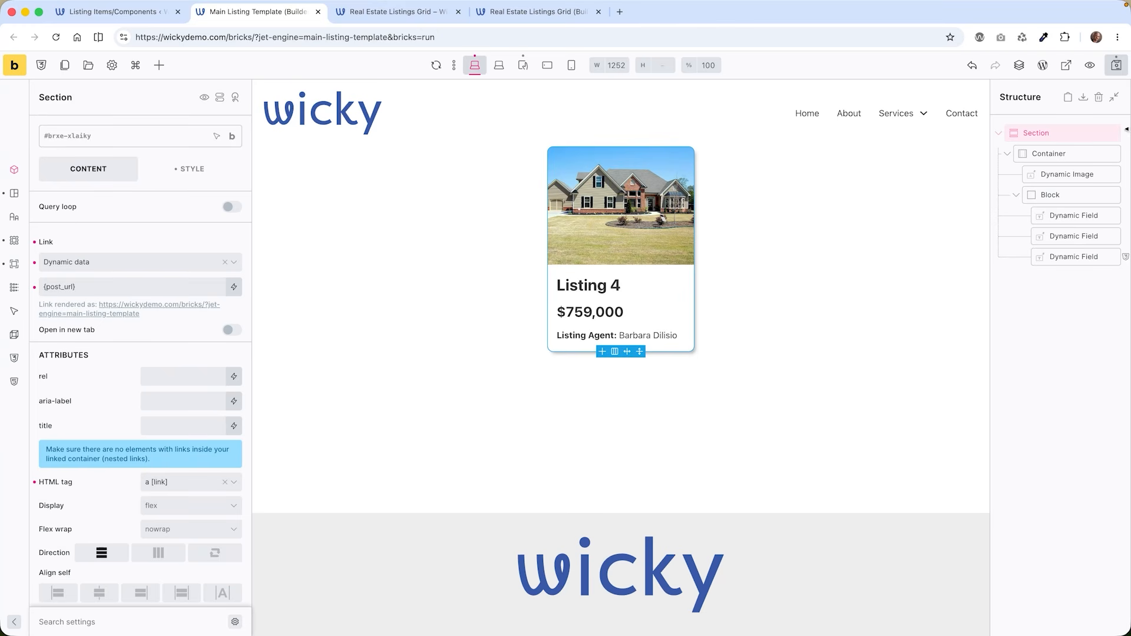
{"action": "left_click", "coordinate": [395, 12]}
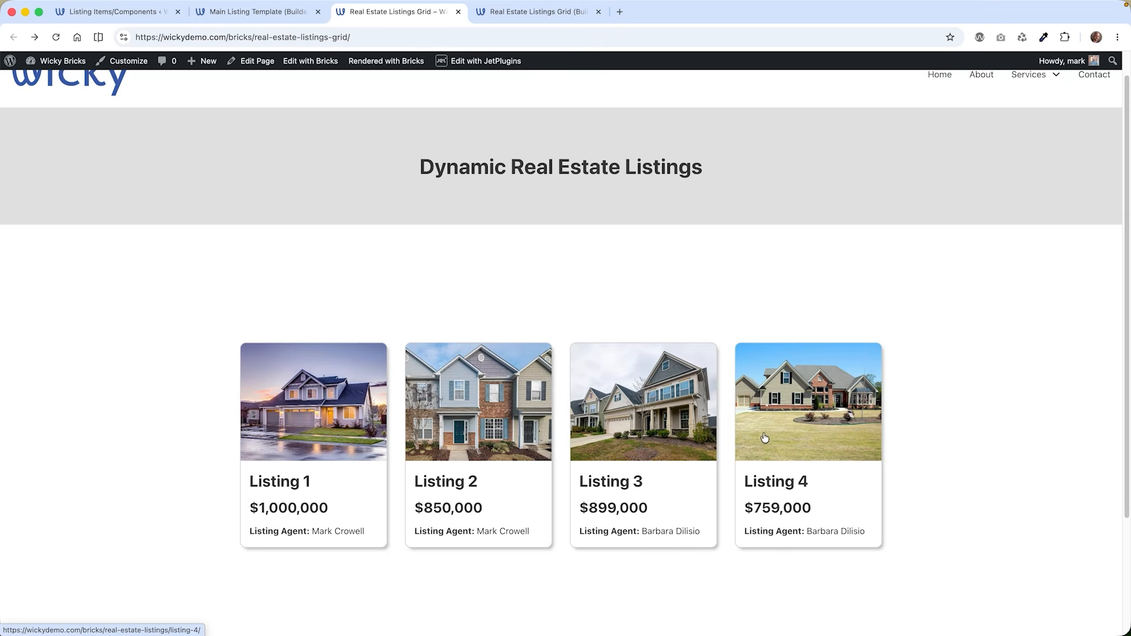
{"action": "left_click", "coordinate": [380, 449]}
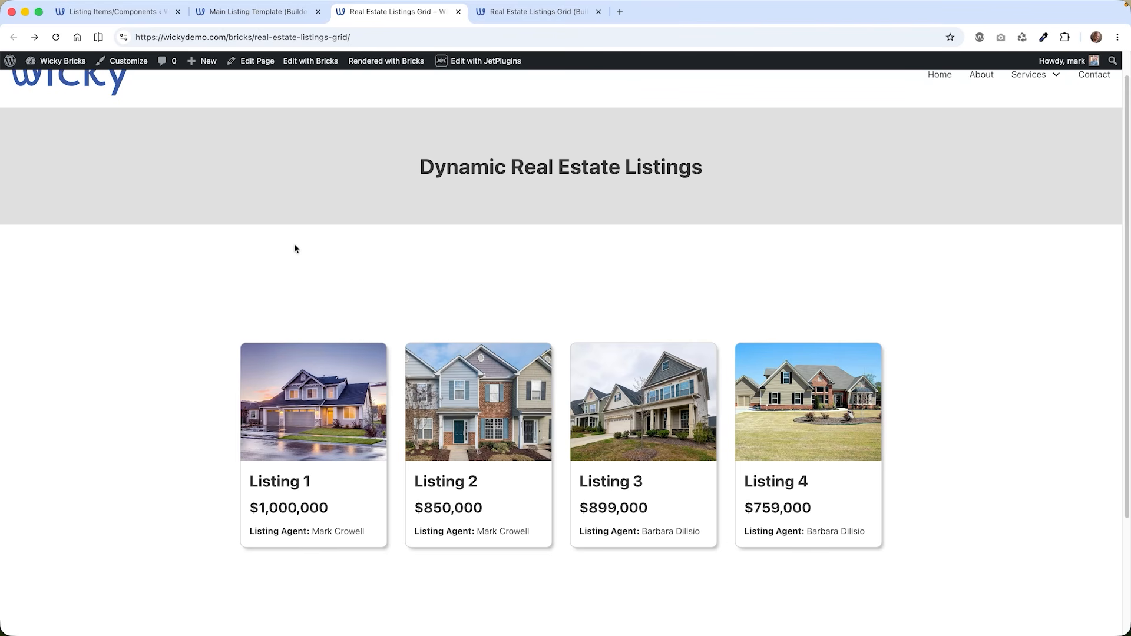
- Open the grid page's builder view, select the Listing Grid, check its listing template choices and refresh the canvas
{"action": "left_click", "coordinate": [537, 12]}
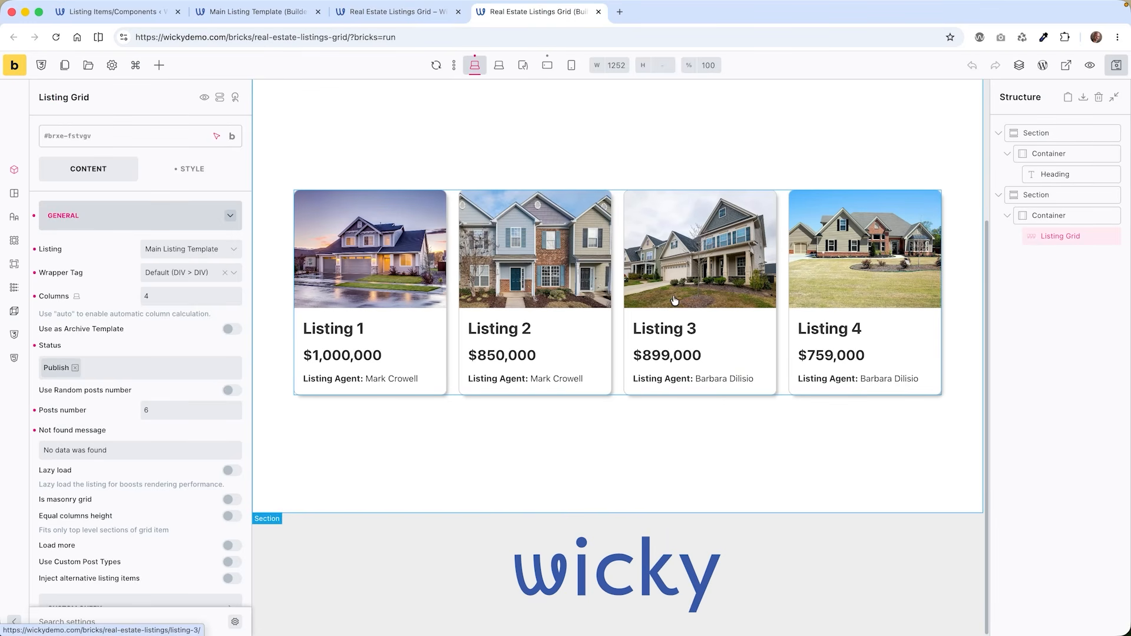
{"action": "scroll", "coordinate": [931, 274], "scroll_direction": "up", "scroll_amount": 3}
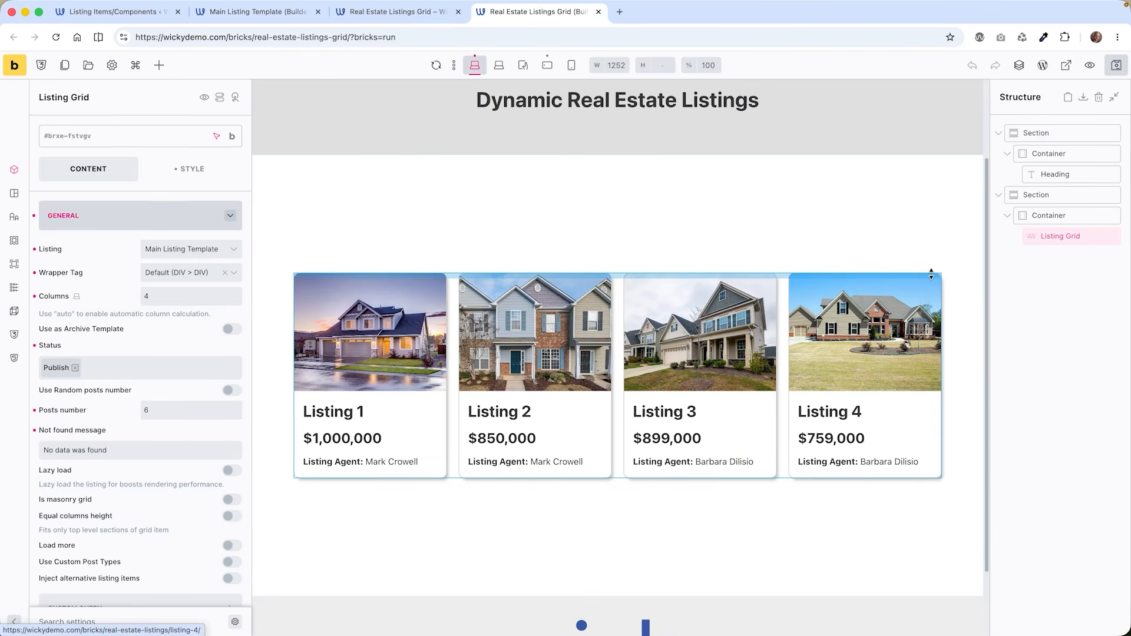
{"action": "left_click", "coordinate": [1071, 238]}
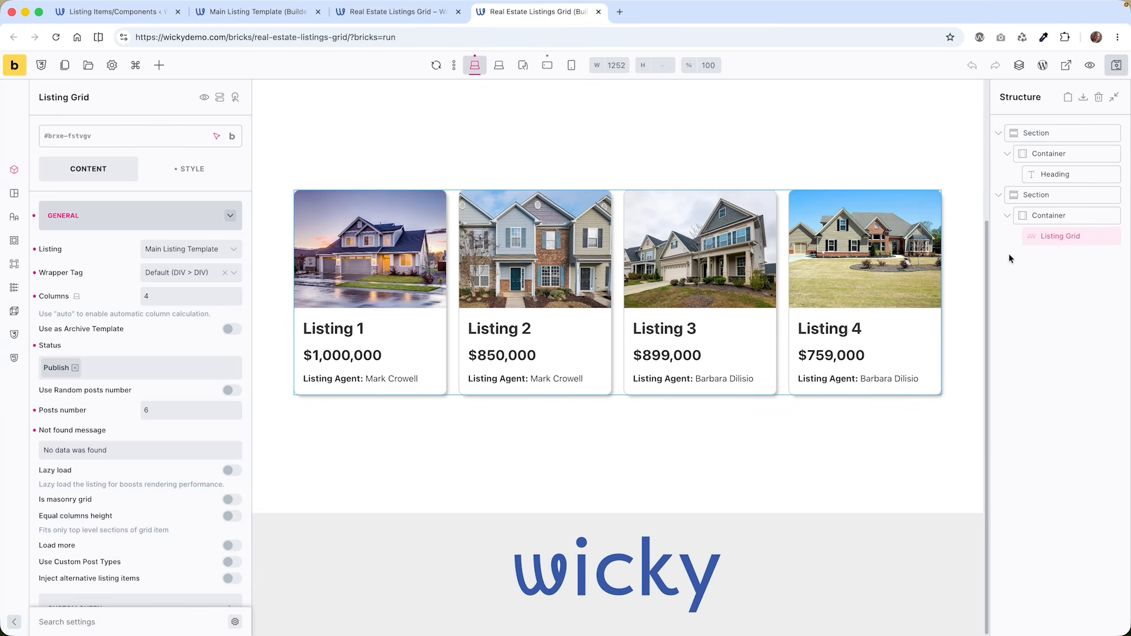
{"action": "left_click", "coordinate": [178, 252]}
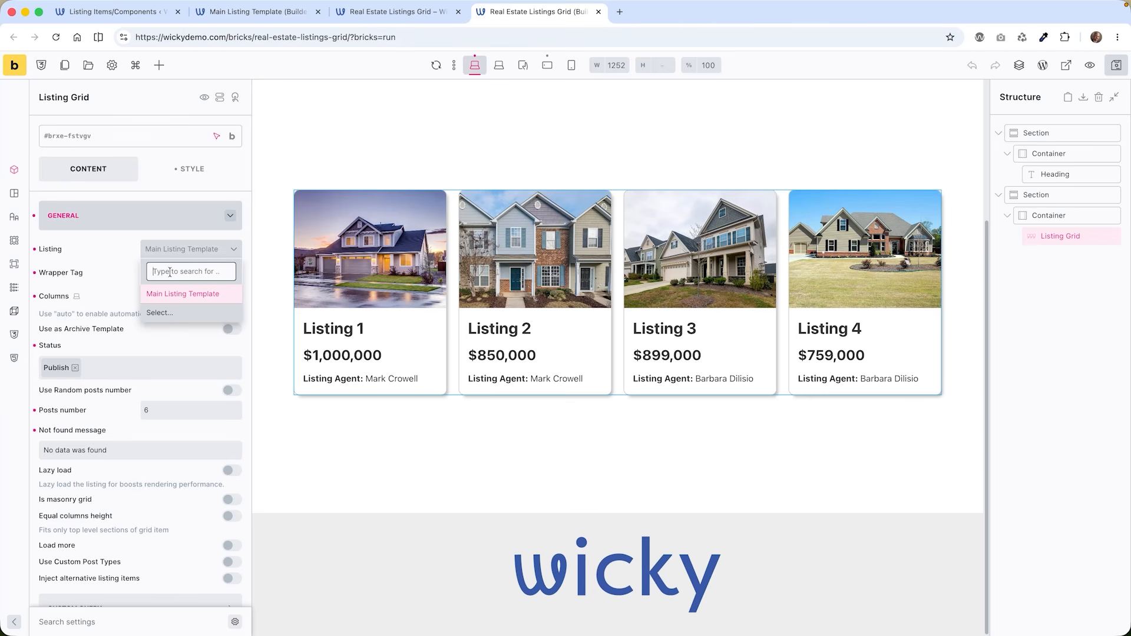
{"action": "left_click", "coordinate": [84, 238]}
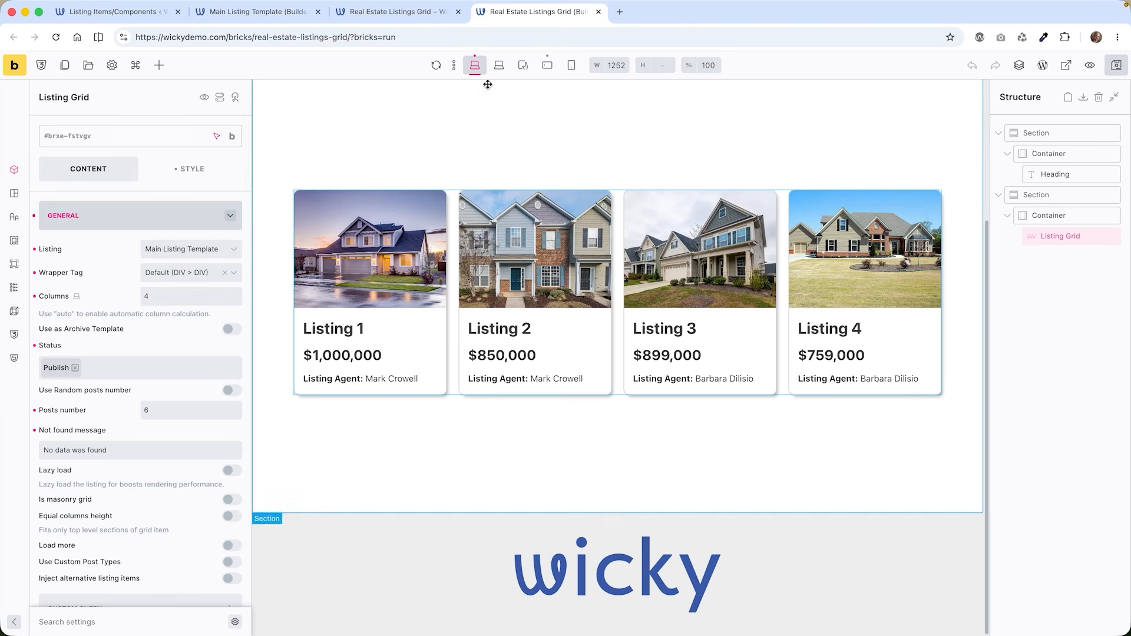
{"action": "left_click", "coordinate": [437, 67]}
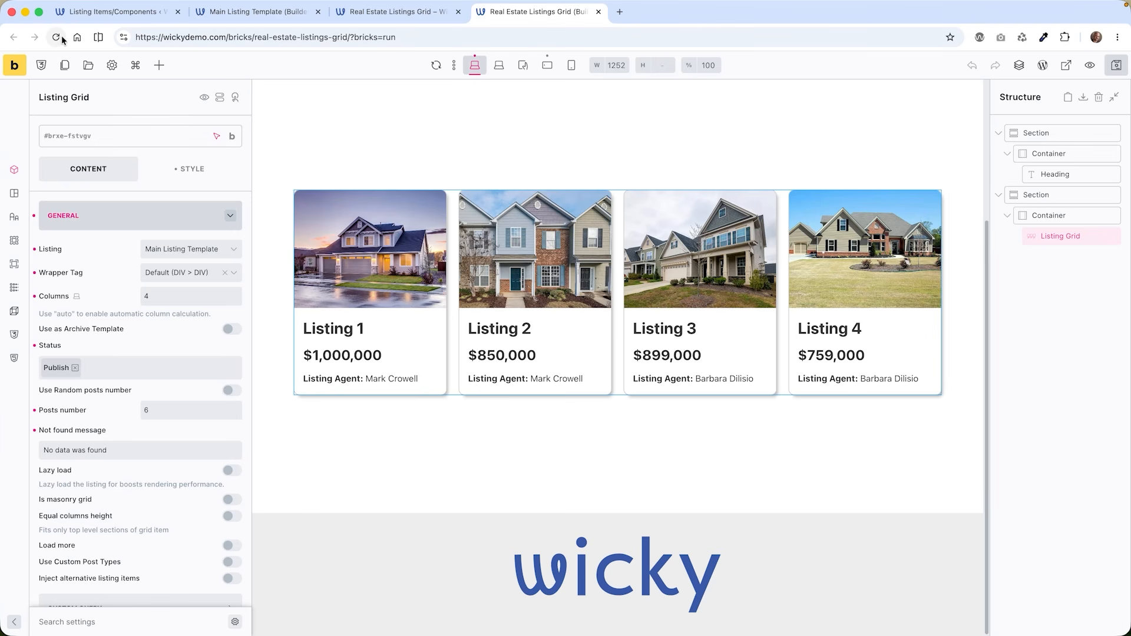
- Examine the Listing Grid's columns, status and posts number settings and the available custom queries
{"action": "left_click", "coordinate": [167, 294]}
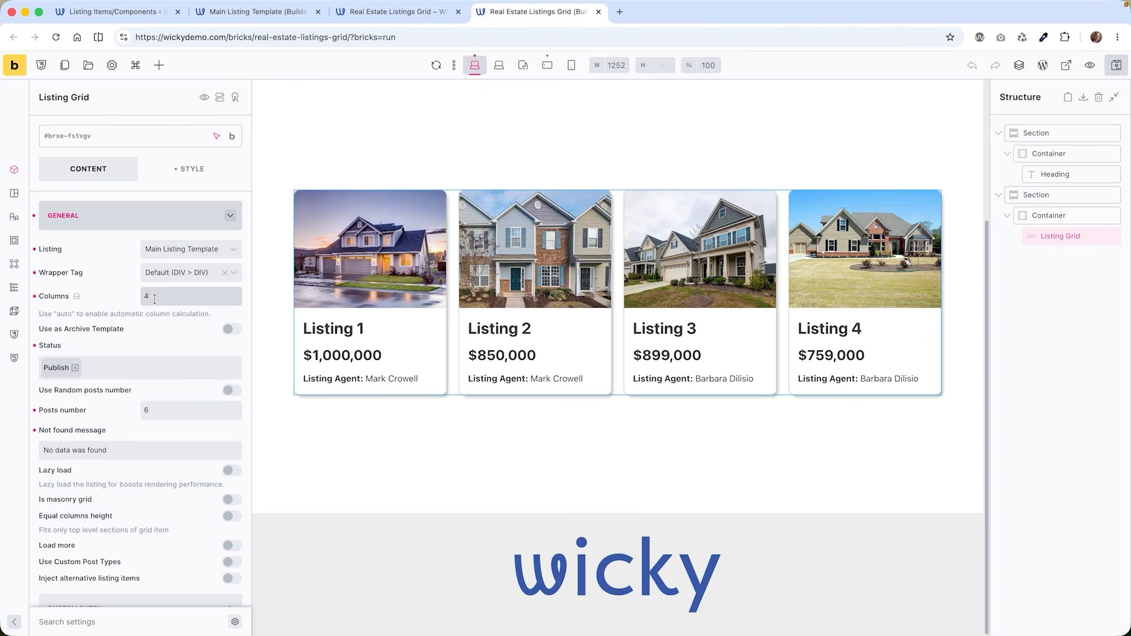
{"action": "scroll", "coordinate": [110, 332], "scroll_direction": "down", "scroll_amount": 3}
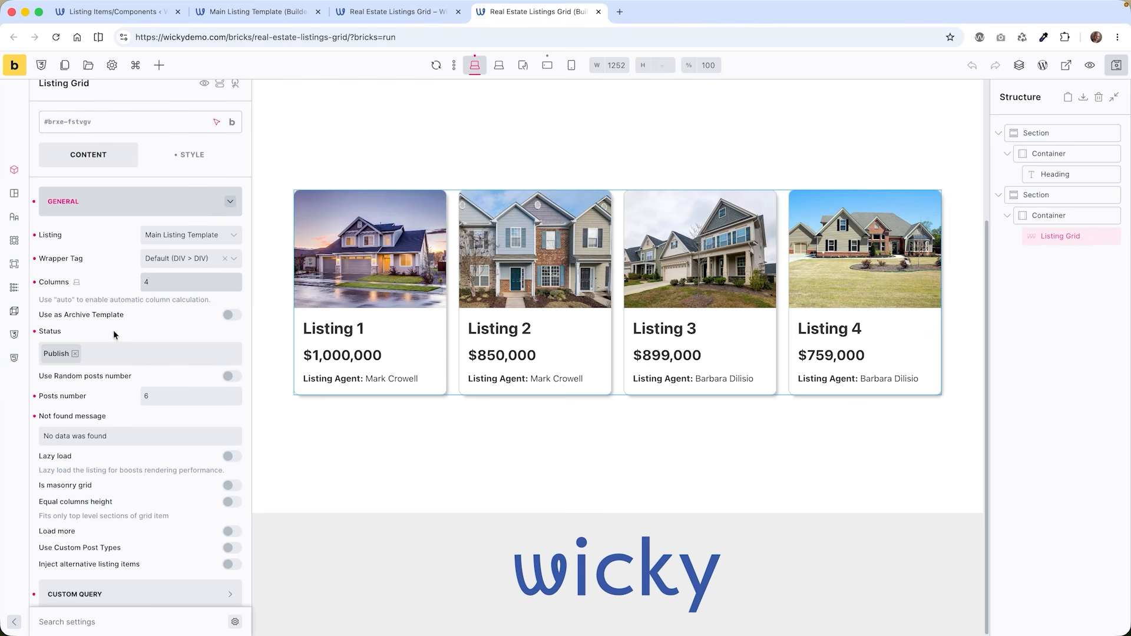
{"action": "scroll", "coordinate": [115, 321], "scroll_direction": "down", "scroll_amount": 1}
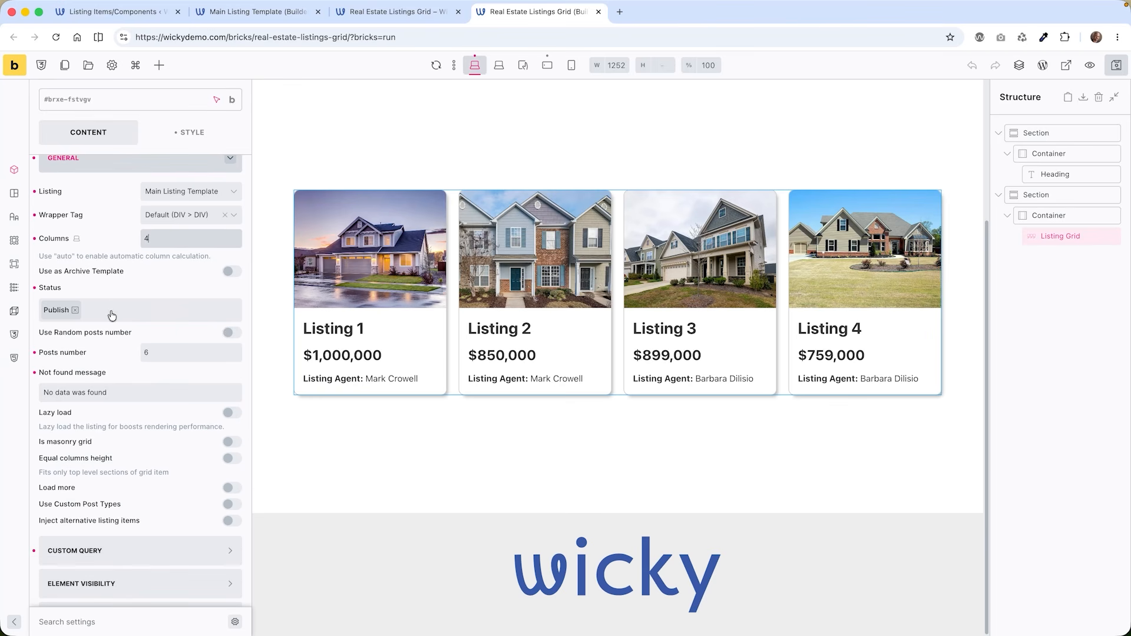
{"action": "left_click", "coordinate": [163, 355]}
{"action": "scroll", "coordinate": [120, 327], "scroll_direction": "down", "scroll_amount": 2}
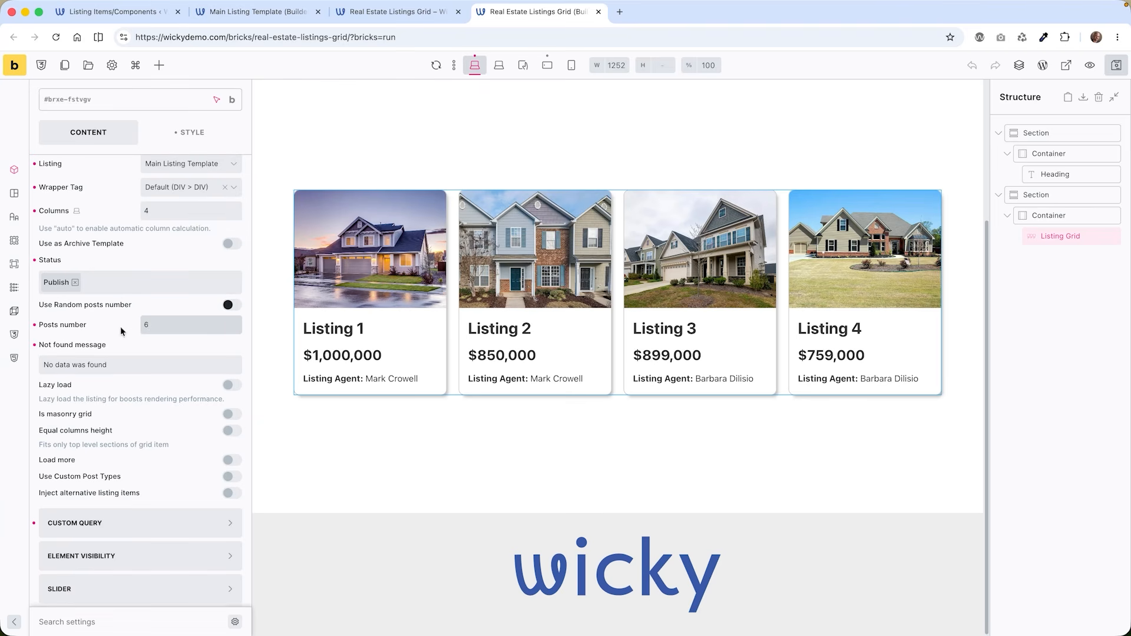
{"action": "left_click", "coordinate": [141, 523]}
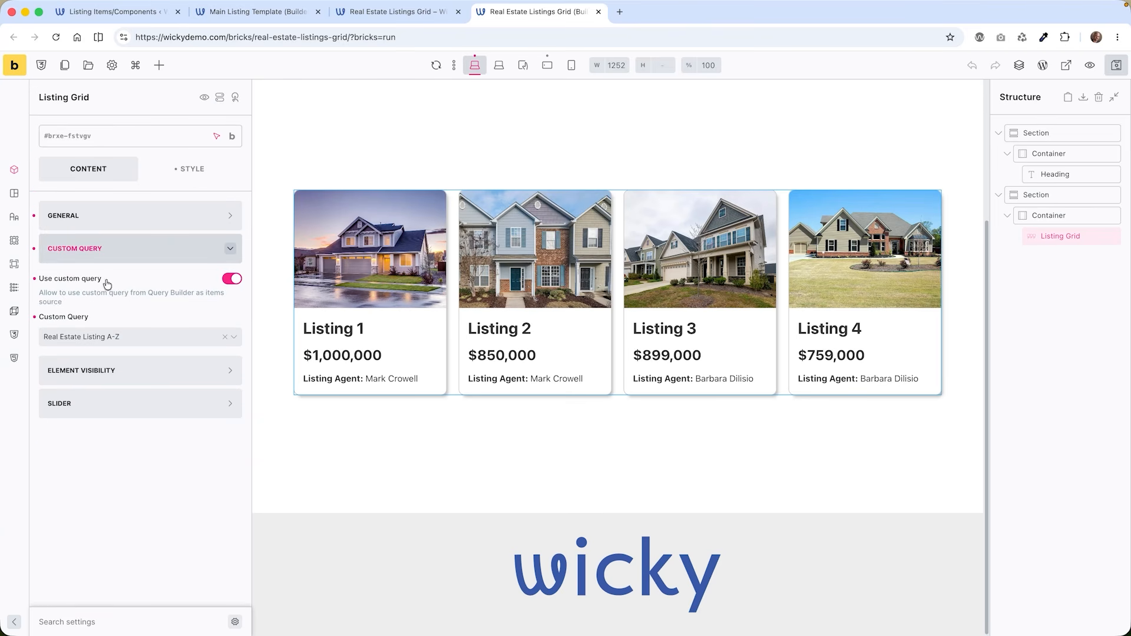
{"action": "left_click", "coordinate": [115, 342]}
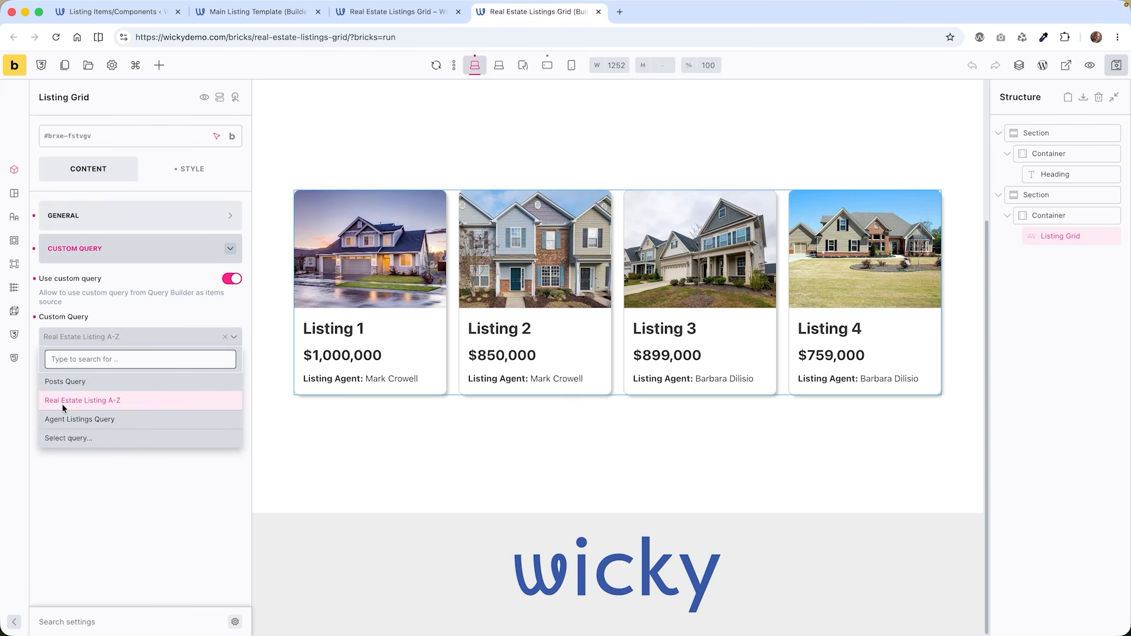
{"action": "left_click", "coordinate": [195, 496]}
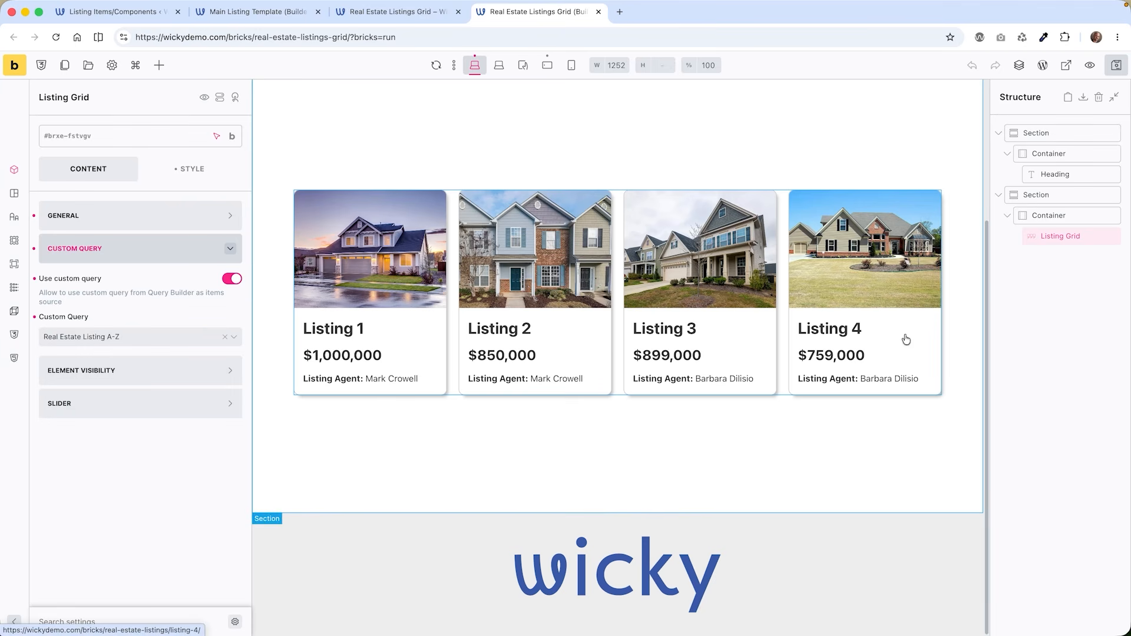
- Set the Listing Grid to 2 columns at the 990-pixel tablet breakpoint and return to the desktop breakpoint
{"action": "left_click", "coordinate": [93, 218]}
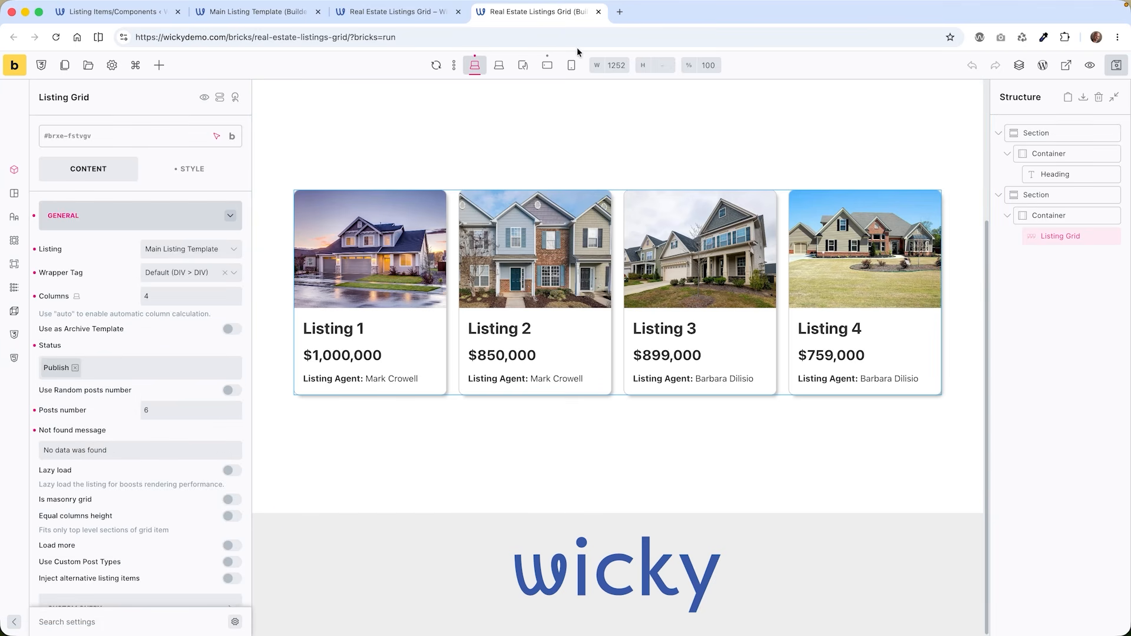
{"action": "left_click", "coordinate": [525, 66]}
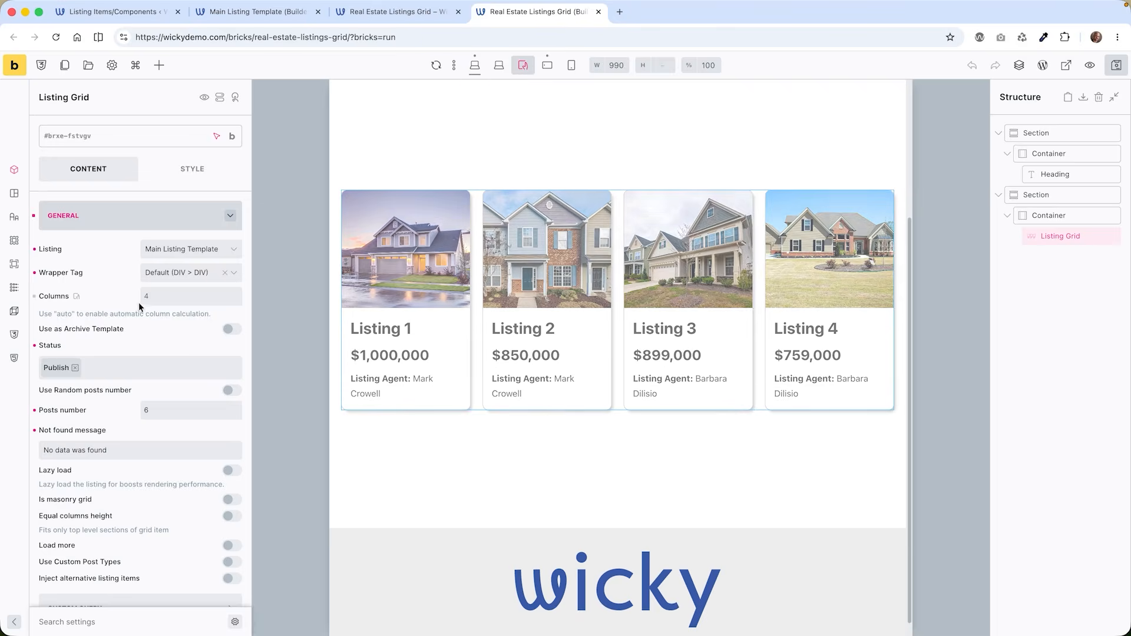
{"action": "left_click", "coordinate": [189, 296]}
{"action": "type", "text": "2"}
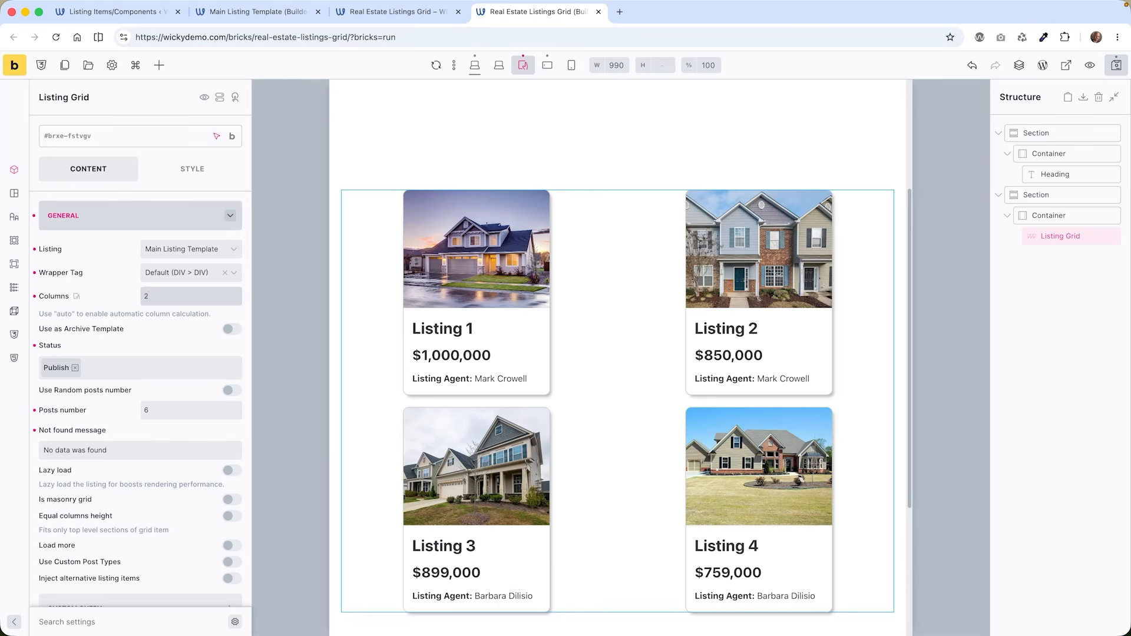
{"action": "left_click", "coordinate": [473, 66]}
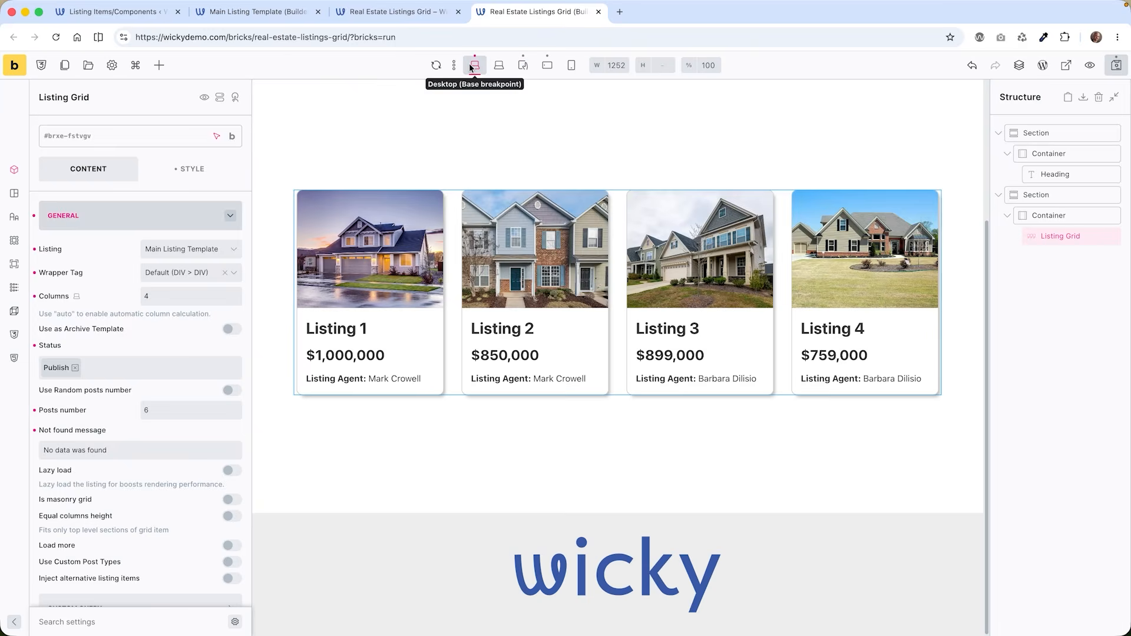
- Review the cards on the live listings grid page and open the Listing 1 page from its card
{"action": "scroll", "coordinate": [165, 296], "scroll_direction": "down", "scroll_amount": 3}
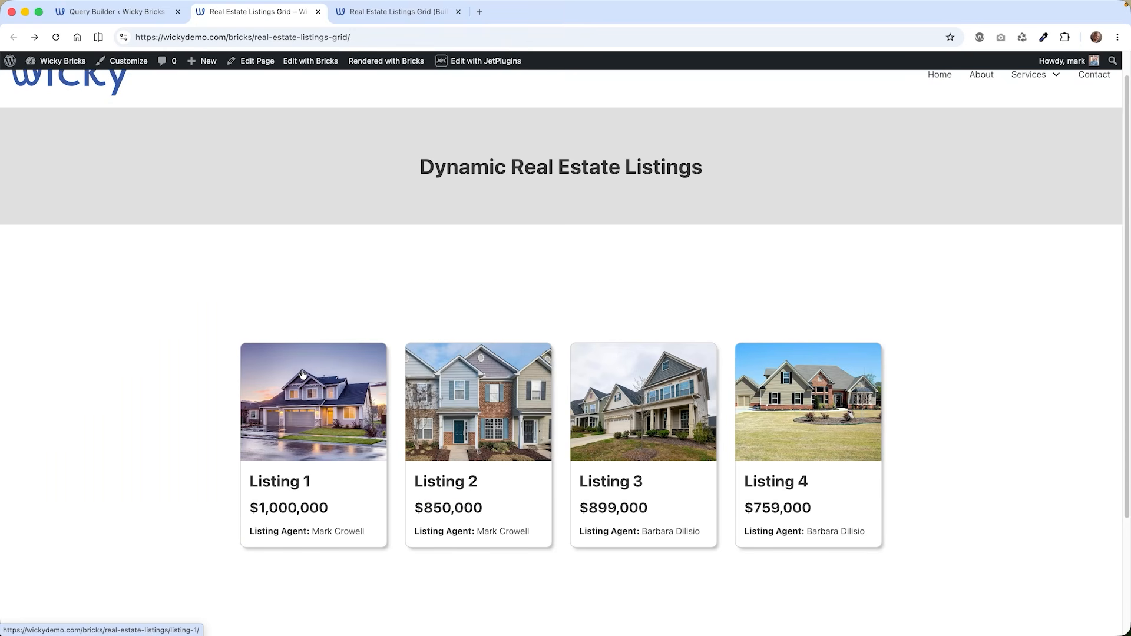
{"action": "scroll", "coordinate": [302, 375], "scroll_direction": "up", "scroll_amount": 1}
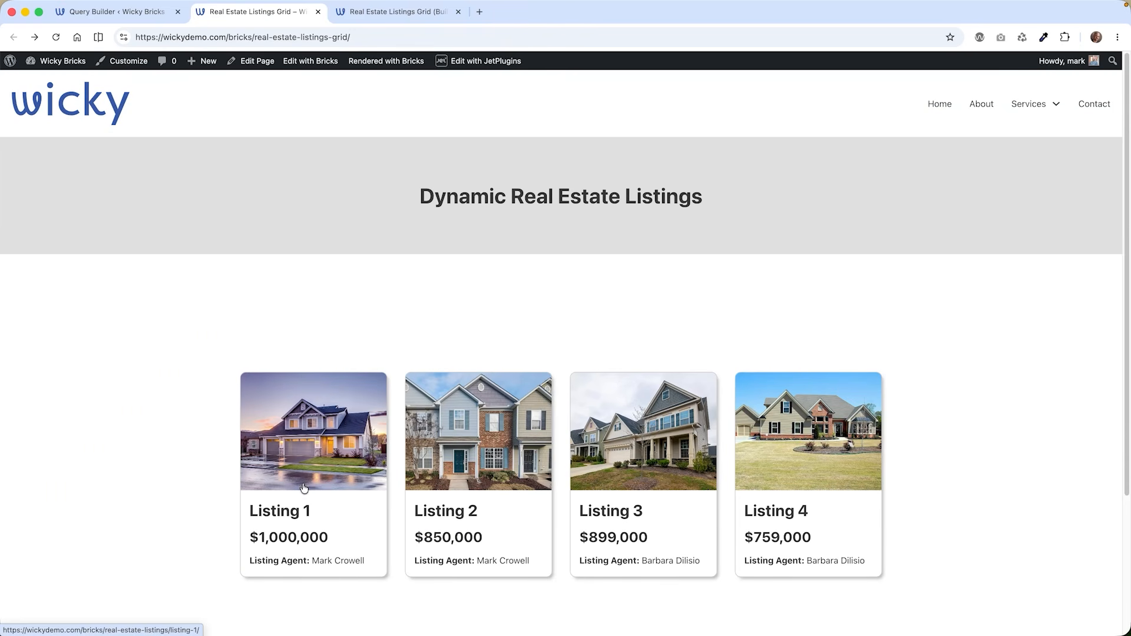
{"action": "left_click", "coordinate": [313, 450]}
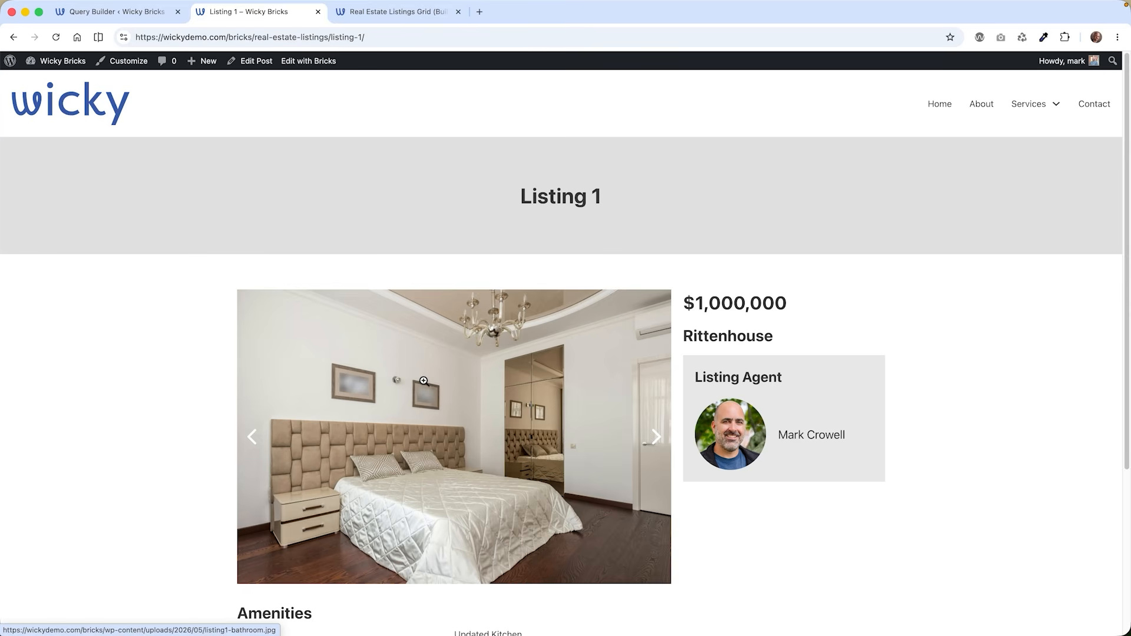
- Open the Real Estate Listing Single Template for editing from the Bricks templates list
{"action": "left_click", "coordinate": [109, 12]}
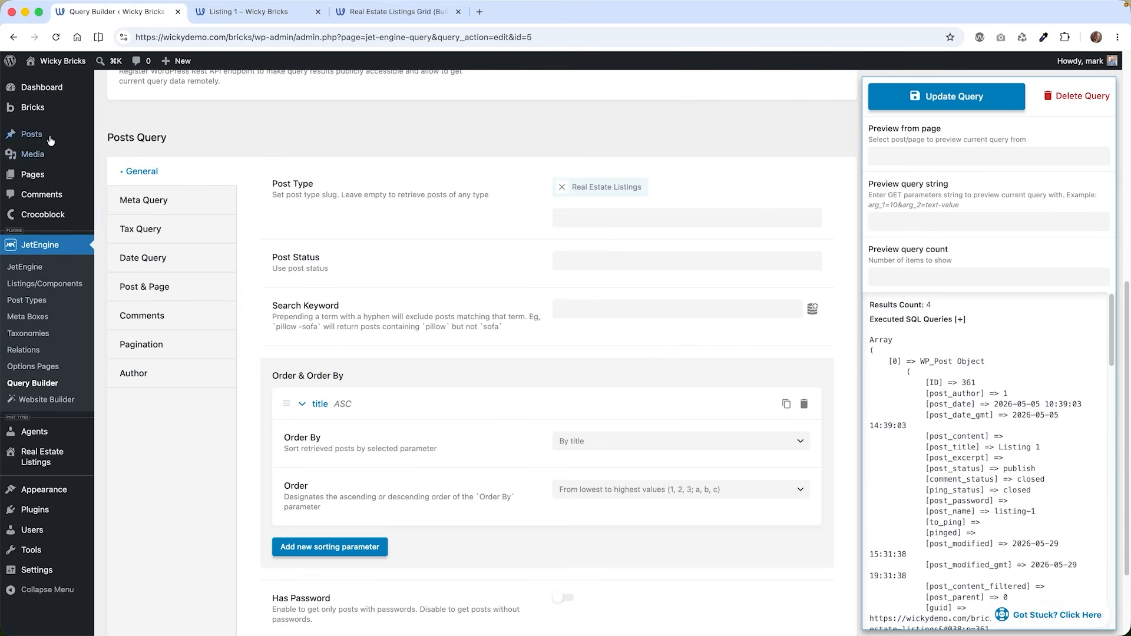
{"action": "mouse_move", "coordinate": [56, 112]}
{"action": "left_click", "coordinate": [126, 126]}
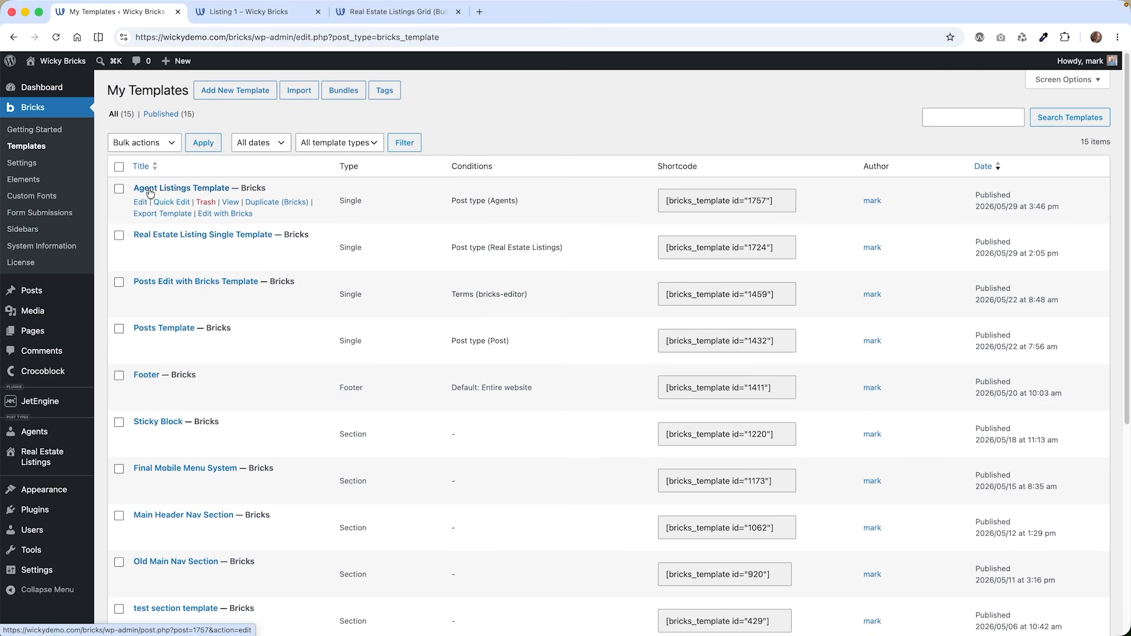
{"action": "left_click", "coordinate": [254, 94]}
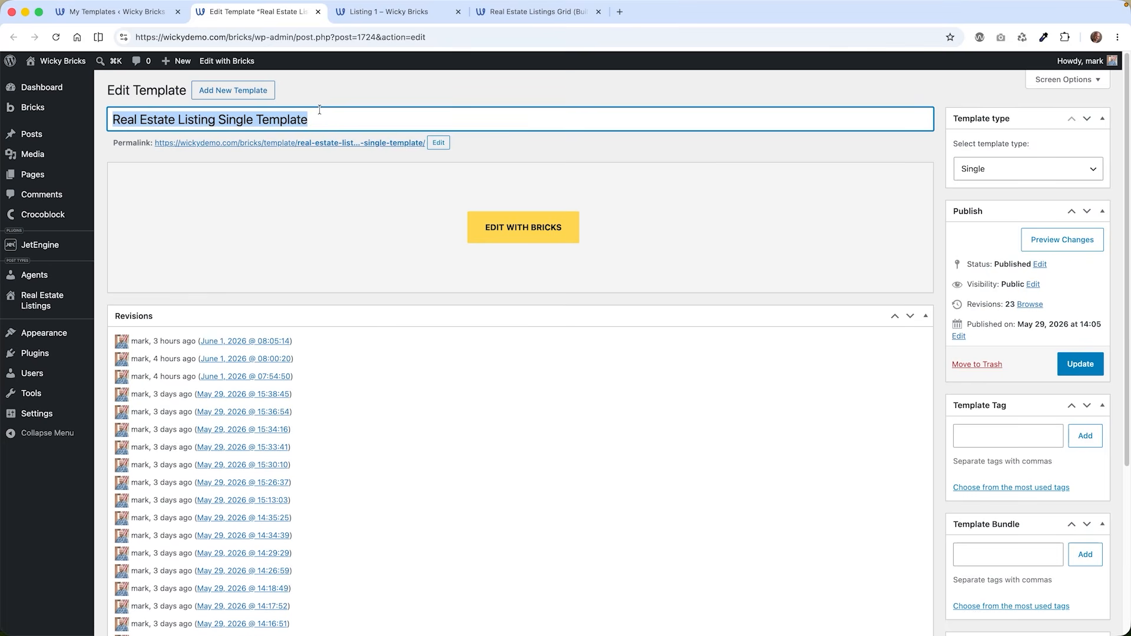
- Check the template's title and Single template type and open it in the Bricks builder
{"action": "left_click", "coordinate": [324, 118]}
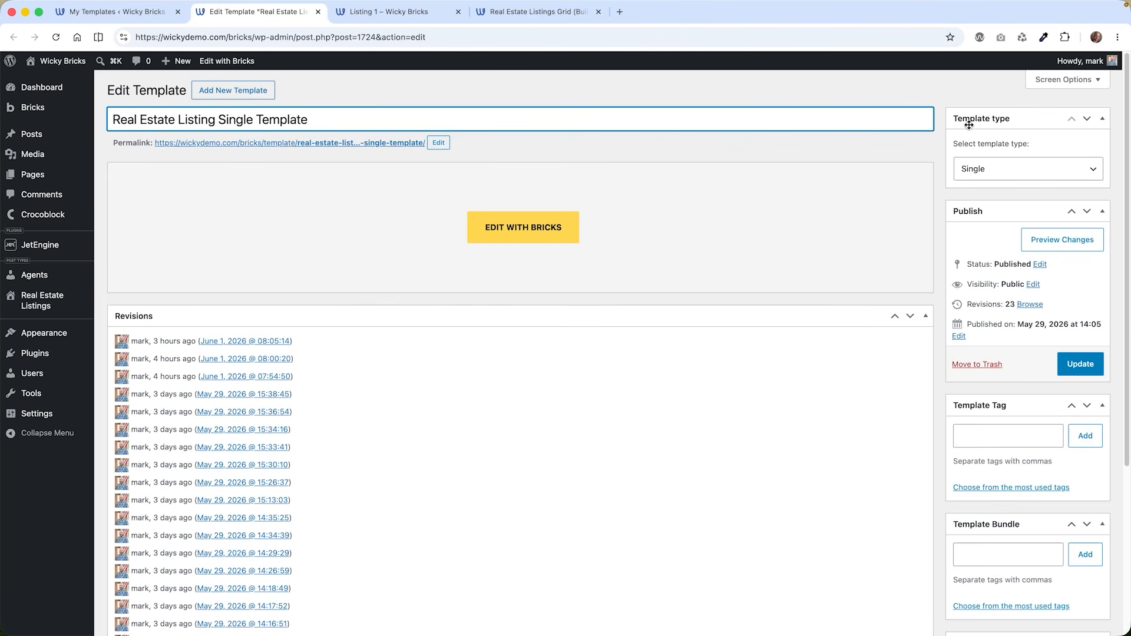
{"action": "left_click", "coordinate": [998, 174]}
{"action": "left_click", "coordinate": [910, 96]}
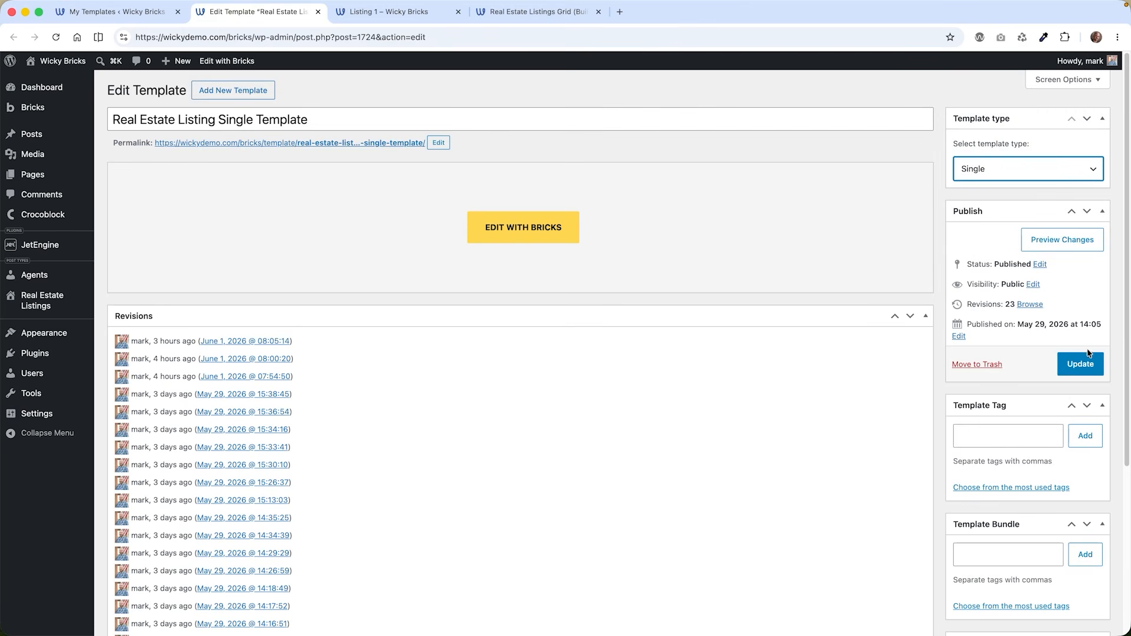
{"action": "left_click", "coordinate": [505, 227]}
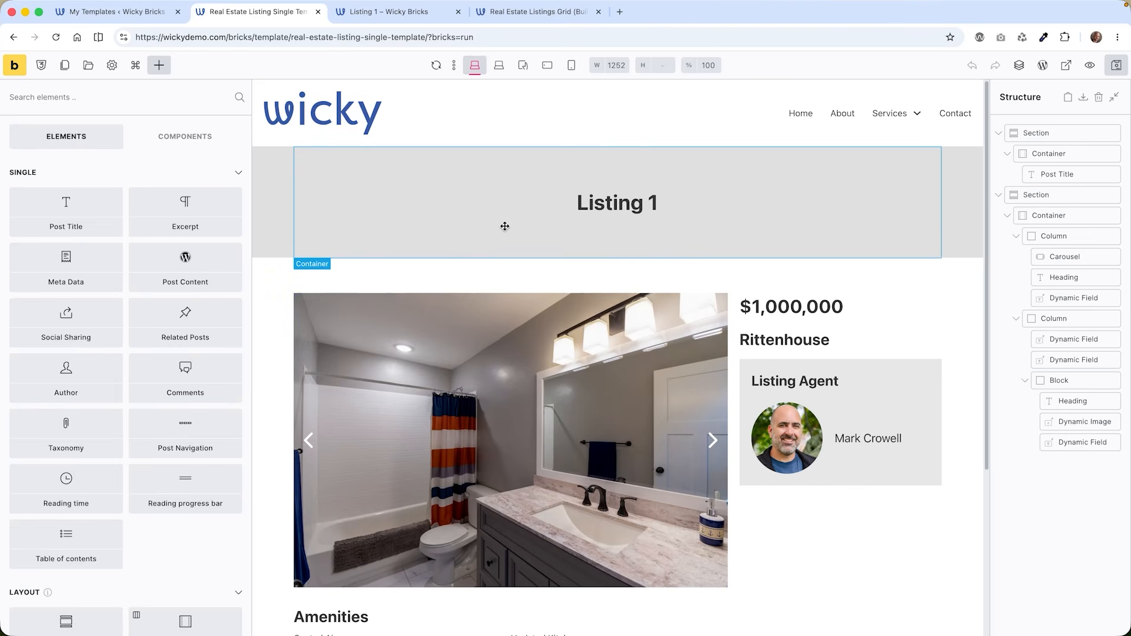
- Examine the template's display condition for the Real Estate Listings post type, including the available condition and post type choices
{"action": "left_click", "coordinate": [112, 66]}
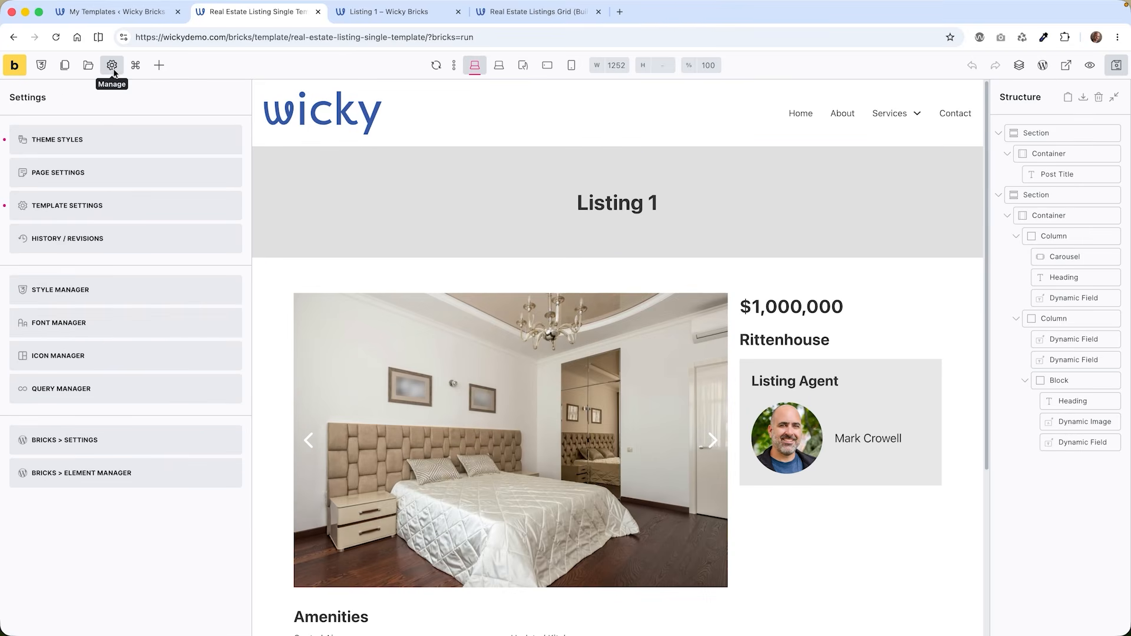
{"action": "left_click", "coordinate": [64, 205]}
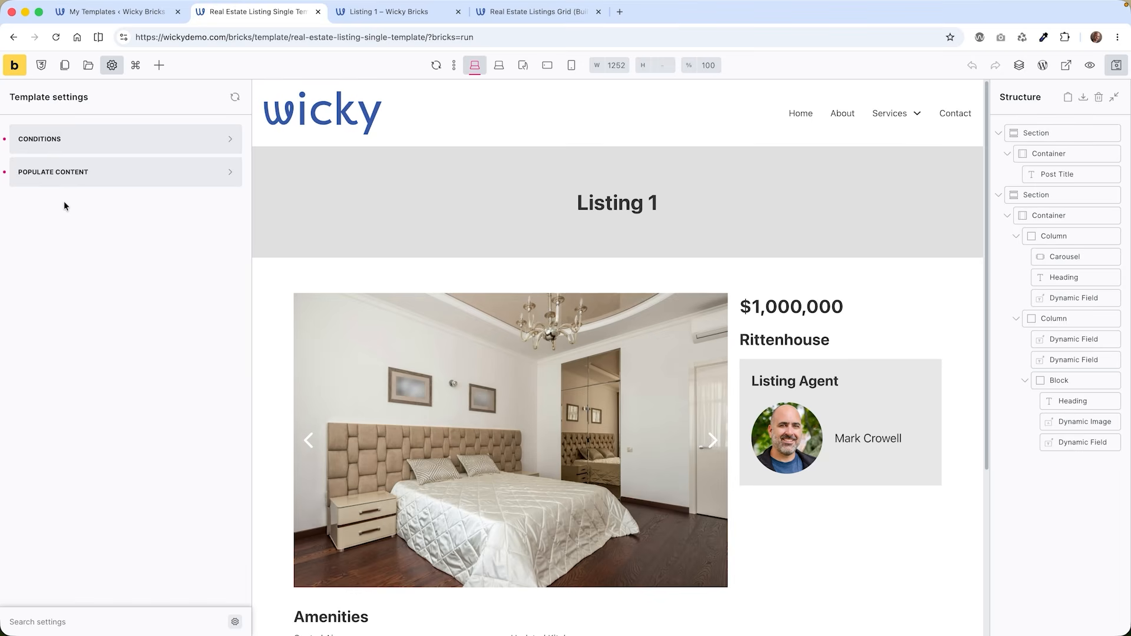
{"action": "left_click", "coordinate": [42, 142]}
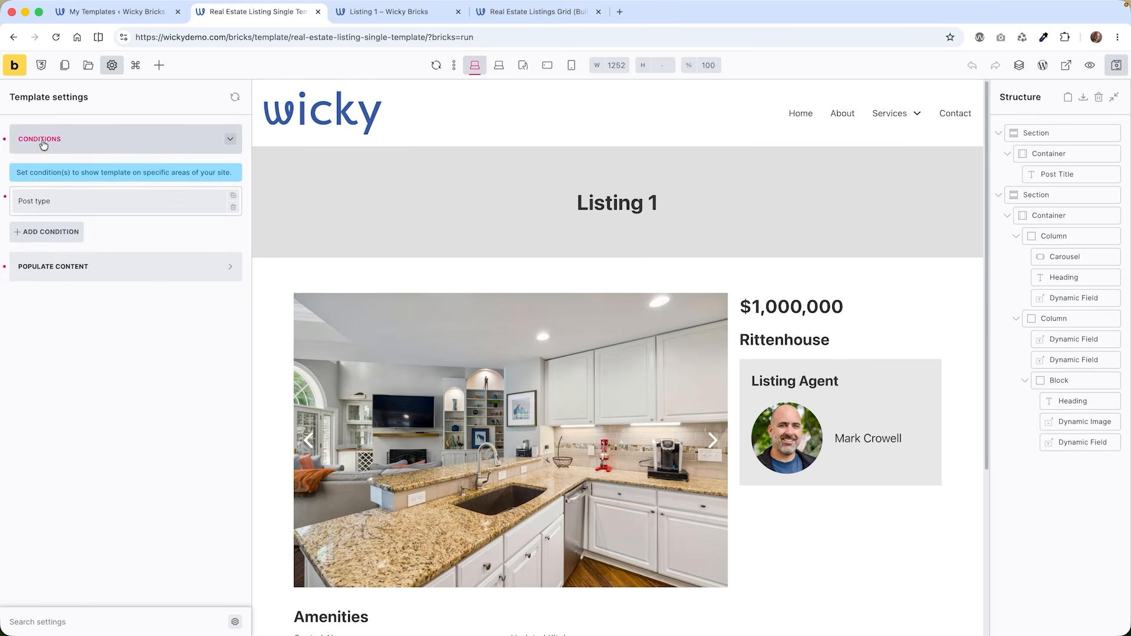
{"action": "left_click", "coordinate": [68, 204]}
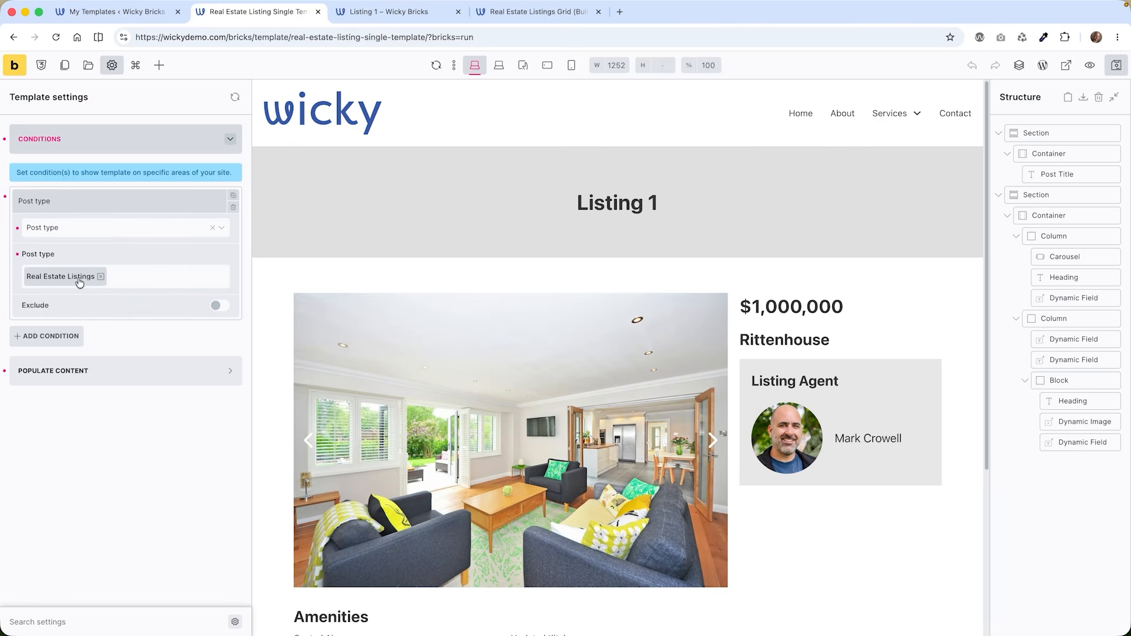
{"action": "left_click", "coordinate": [152, 231]}
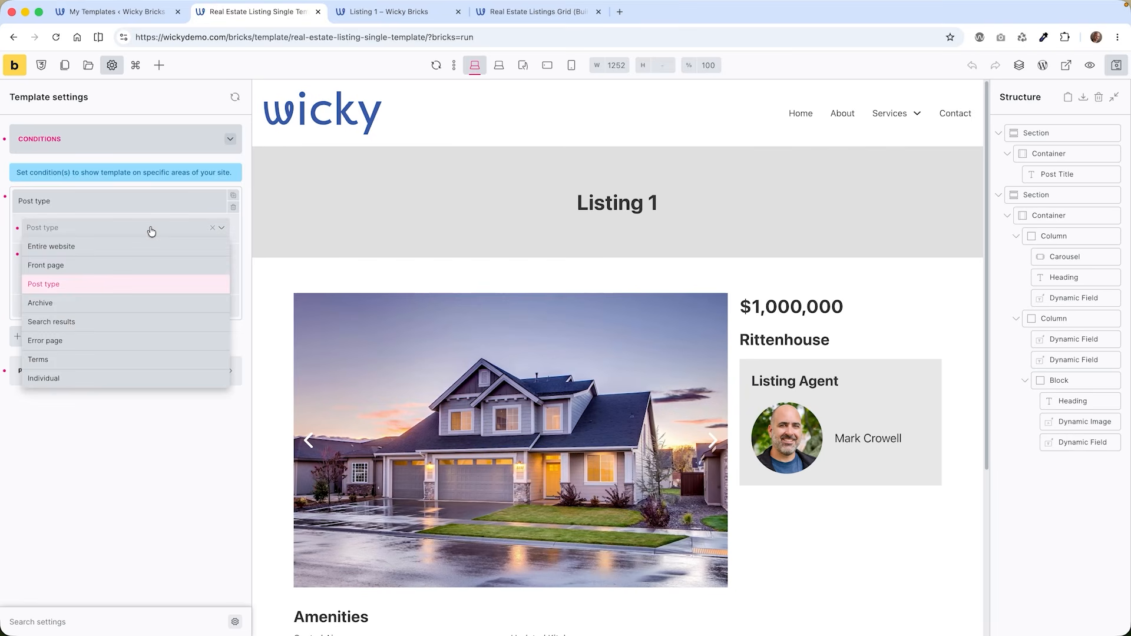
{"action": "left_click", "coordinate": [152, 231]}
{"action": "left_click", "coordinate": [146, 272]}
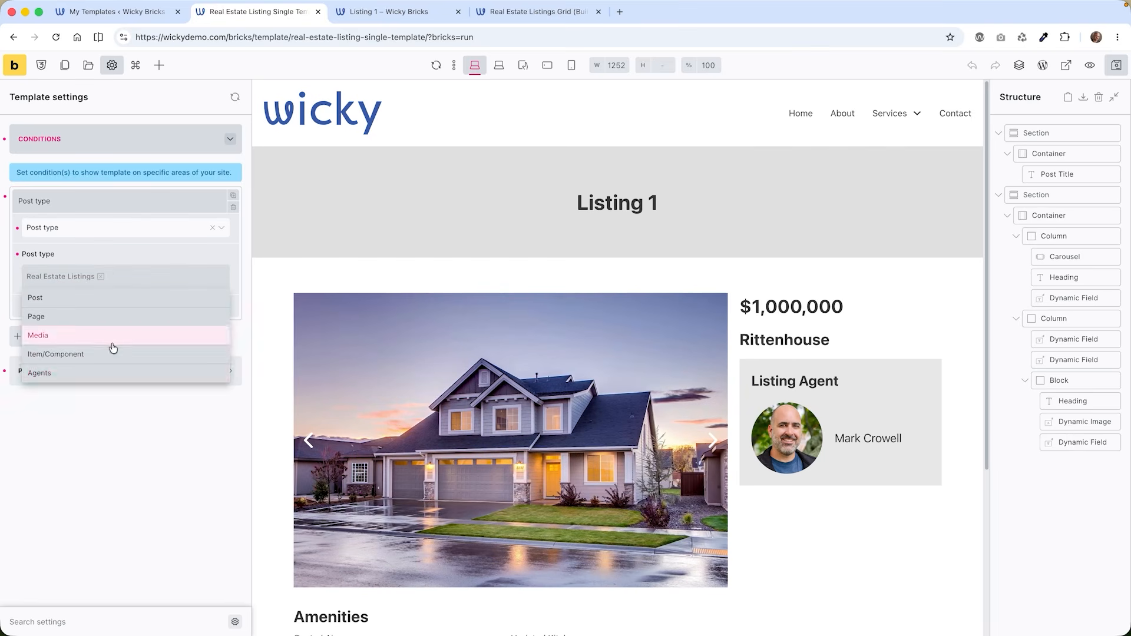
{"action": "left_click", "coordinate": [144, 446]}
- Examine the template's populate content settings, including the content type and the single post used for the preview
{"action": "left_click", "coordinate": [81, 372]}
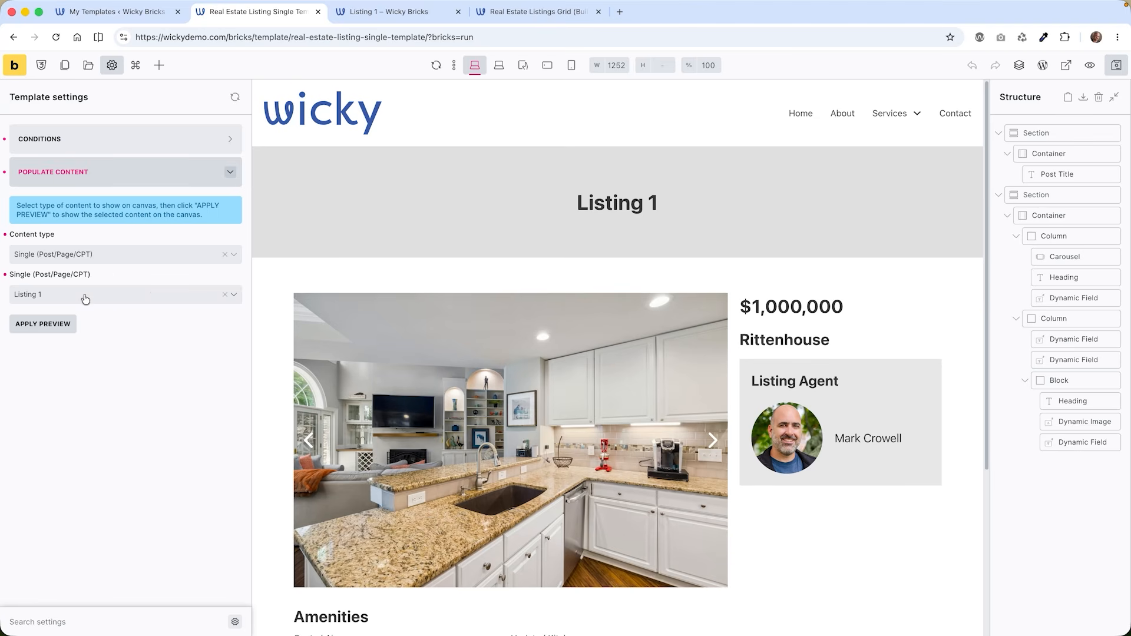
{"action": "left_click", "coordinate": [85, 256]}
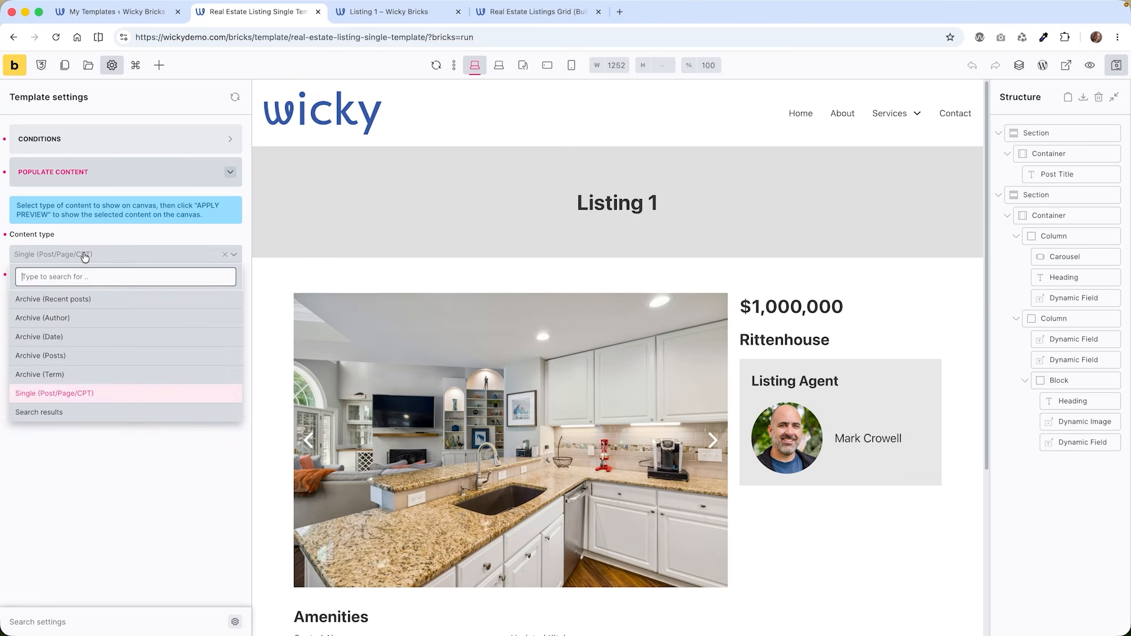
{"action": "left_click", "coordinate": [87, 392]}
{"action": "left_click", "coordinate": [112, 294]}
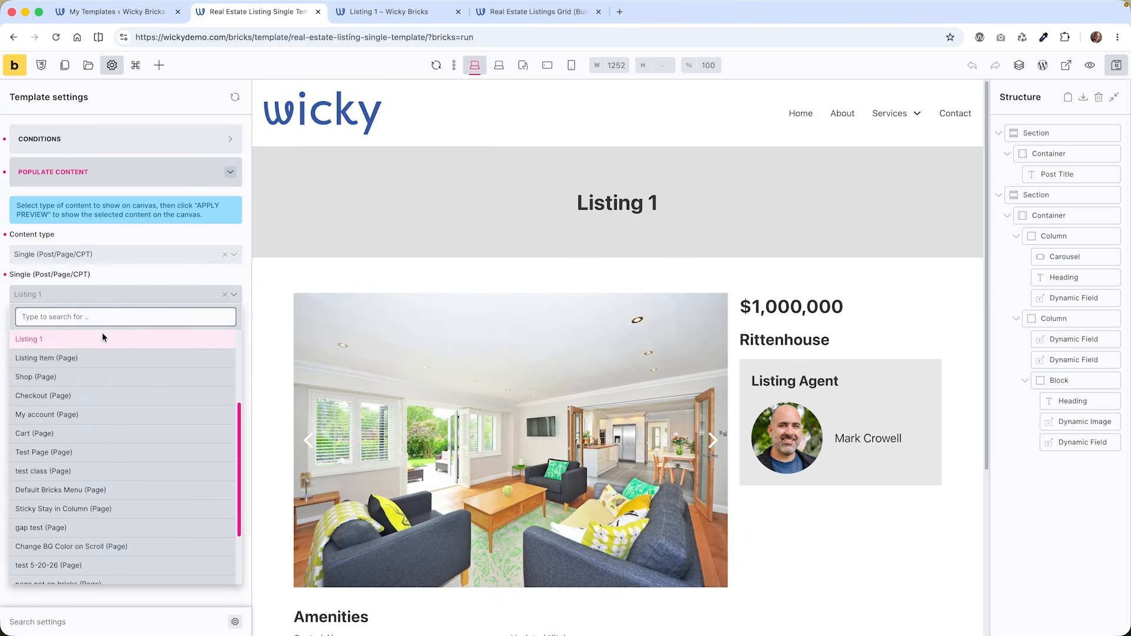
{"action": "left_click", "coordinate": [137, 275]}
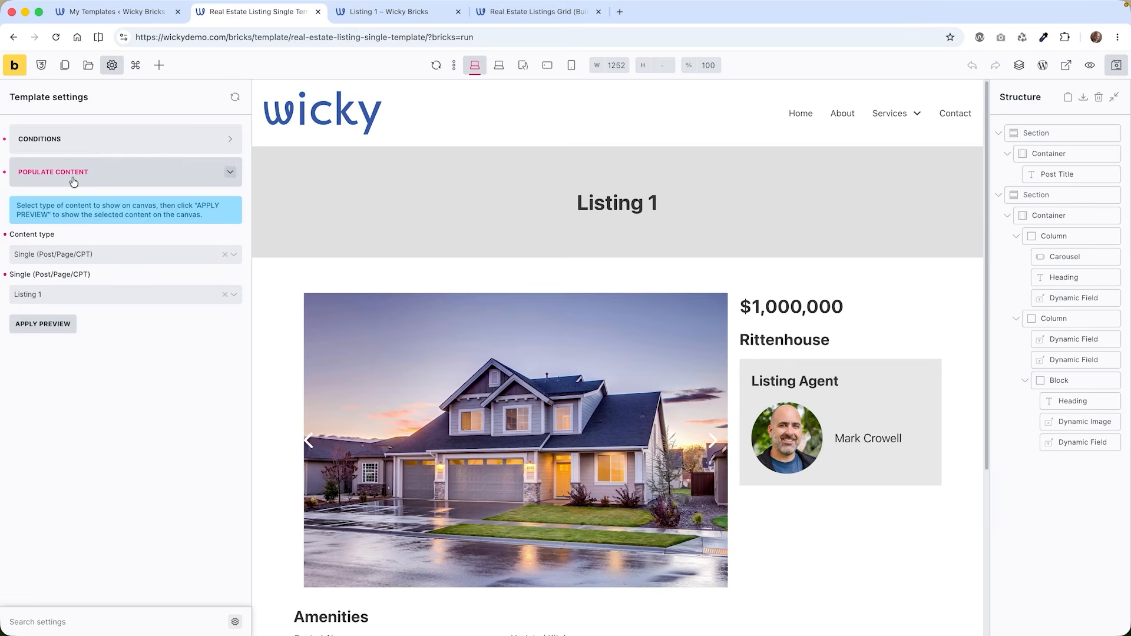
{"action": "left_click", "coordinate": [73, 177]}
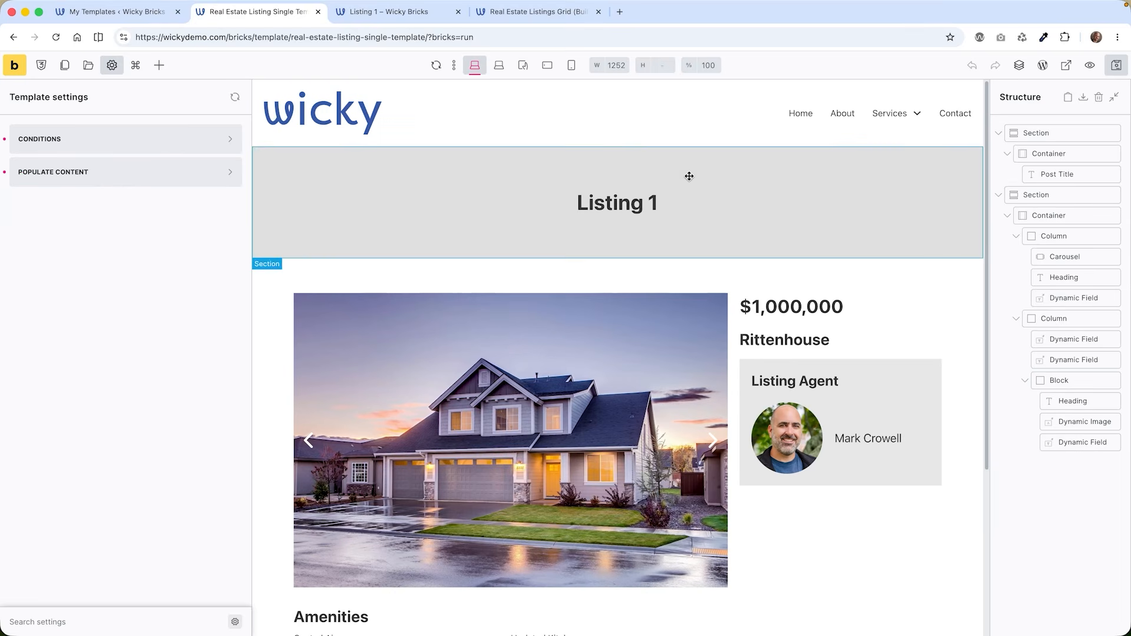
- Inspect the title section and its Post Title element and view the available single-post elements
{"action": "left_click", "coordinate": [1042, 133]}
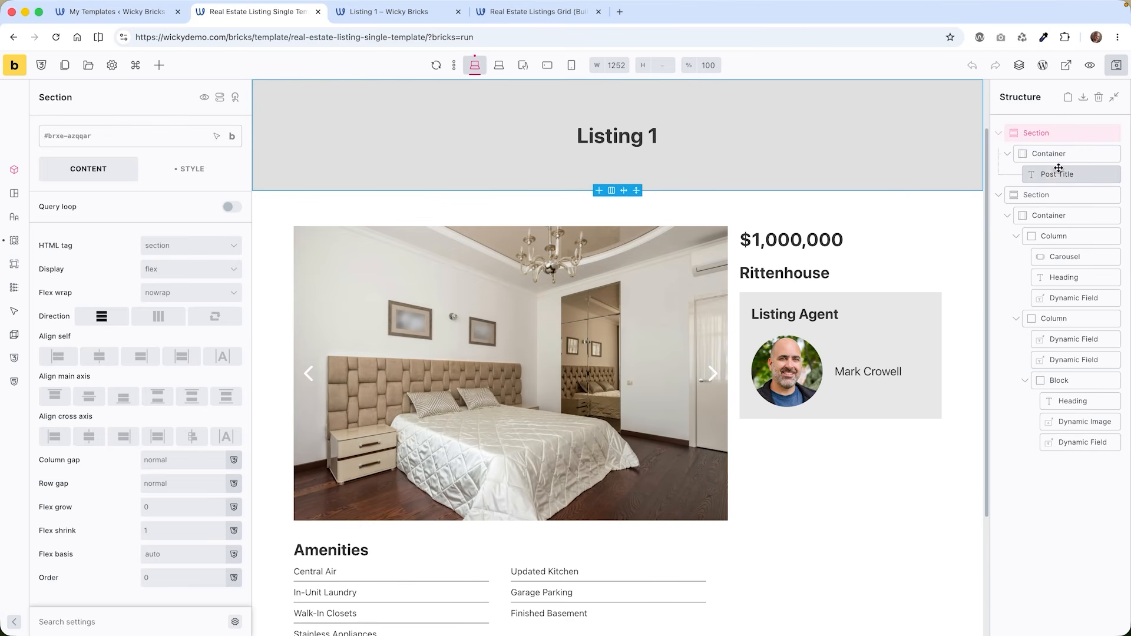
{"action": "left_click", "coordinate": [1057, 174]}
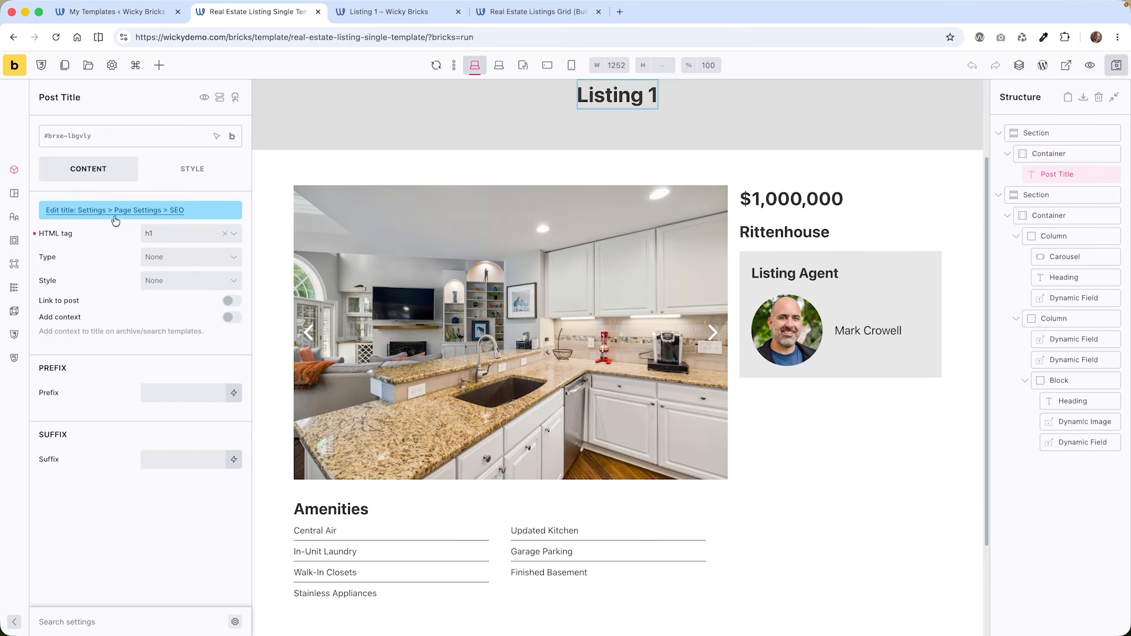
{"action": "left_click", "coordinate": [159, 66]}
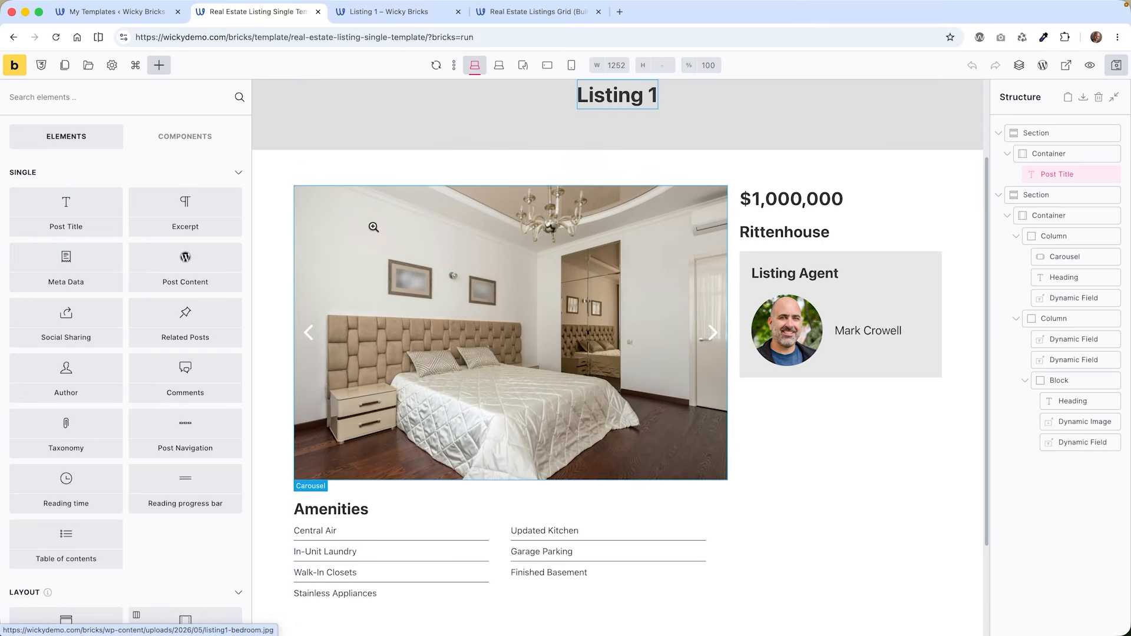
- Inspect the second section's container and two columns, collapsing both and expanding the first column's contents
{"action": "left_click", "coordinate": [1064, 198]}
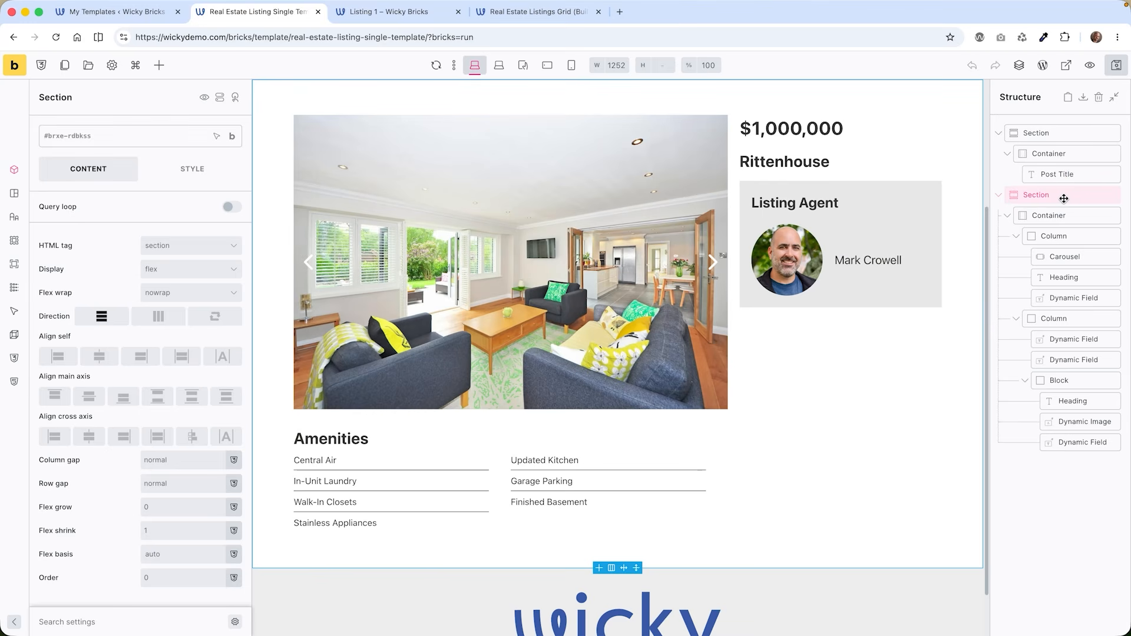
{"action": "left_click", "coordinate": [1028, 216]}
{"action": "left_click", "coordinate": [1007, 219]}
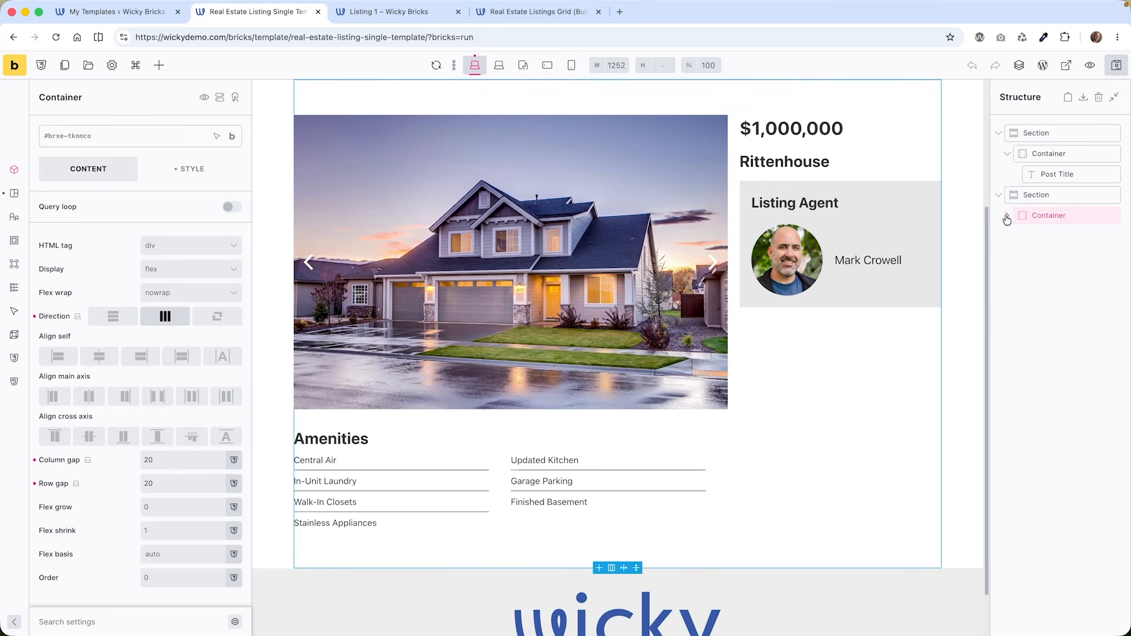
{"action": "left_click", "coordinate": [1007, 219]}
{"action": "left_click", "coordinate": [1019, 239]}
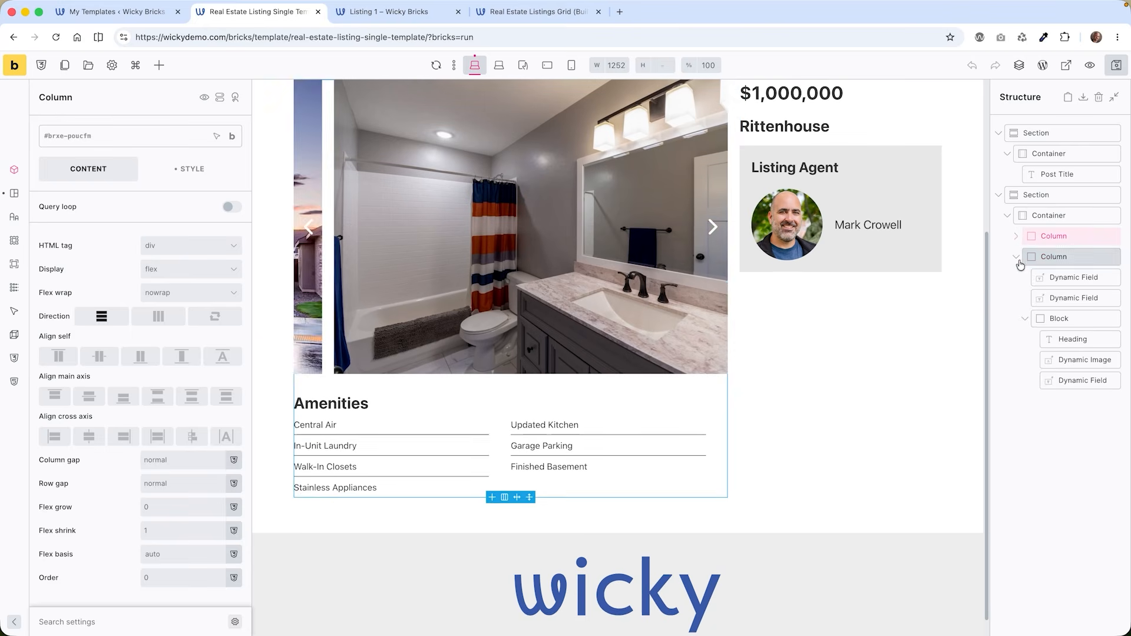
{"action": "left_click", "coordinate": [1016, 257]}
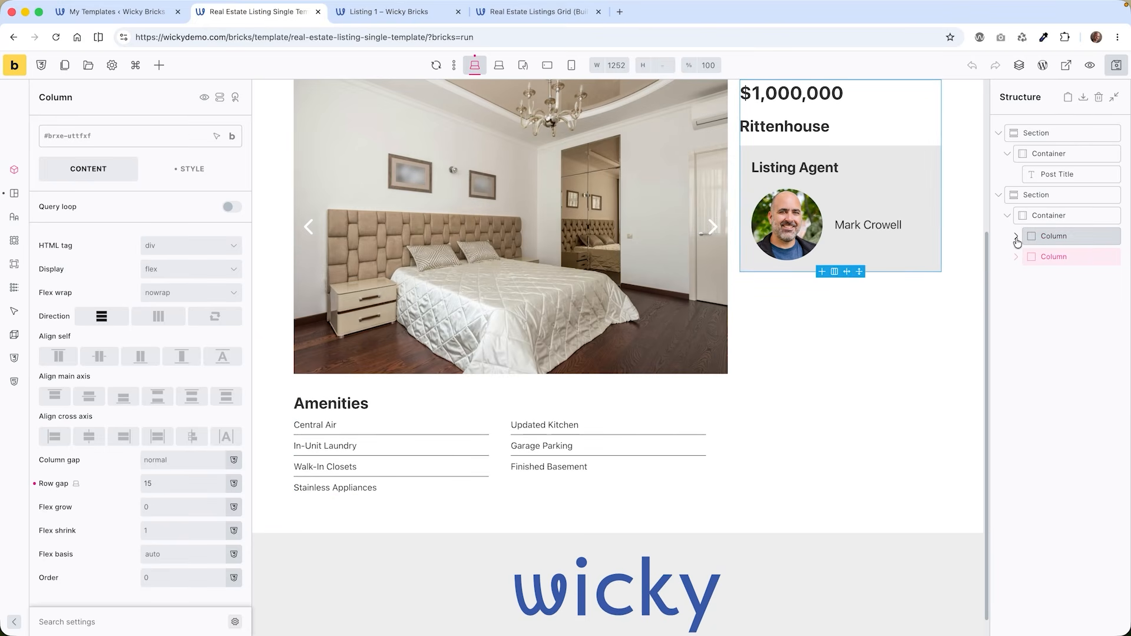
{"action": "left_click", "coordinate": [1017, 236]}
- Inspect the Carousel element in the first column and search the element library for "ca"
{"action": "left_click", "coordinate": [1064, 259]}
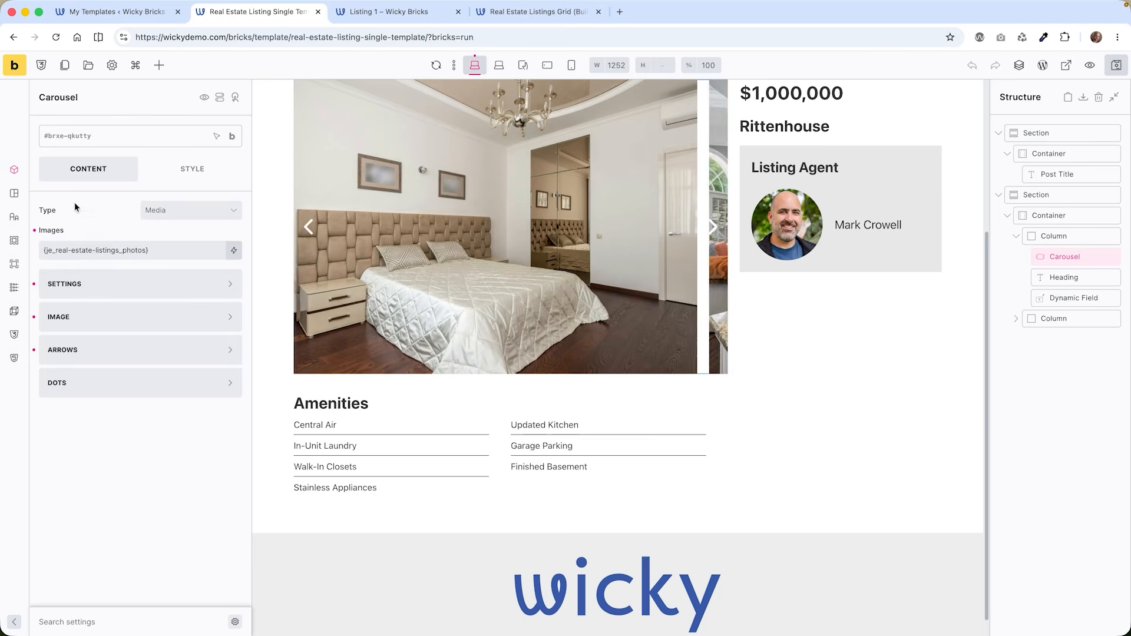
{"action": "left_click", "coordinate": [160, 65]}
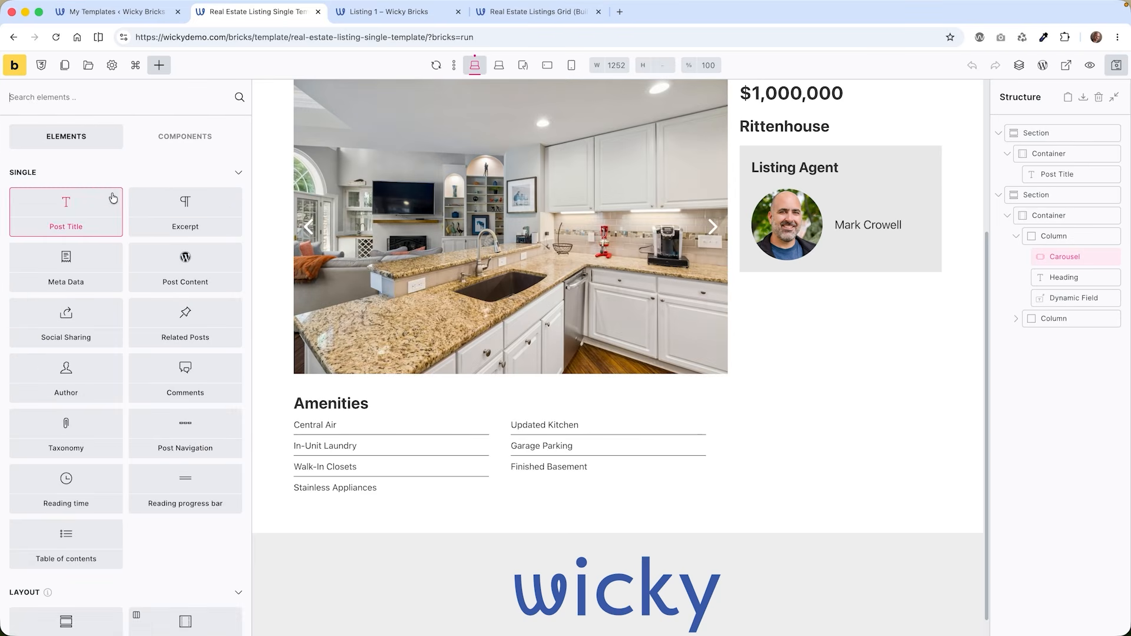
{"action": "left_click", "coordinate": [73, 97]}
{"action": "type", "text": "ca"}
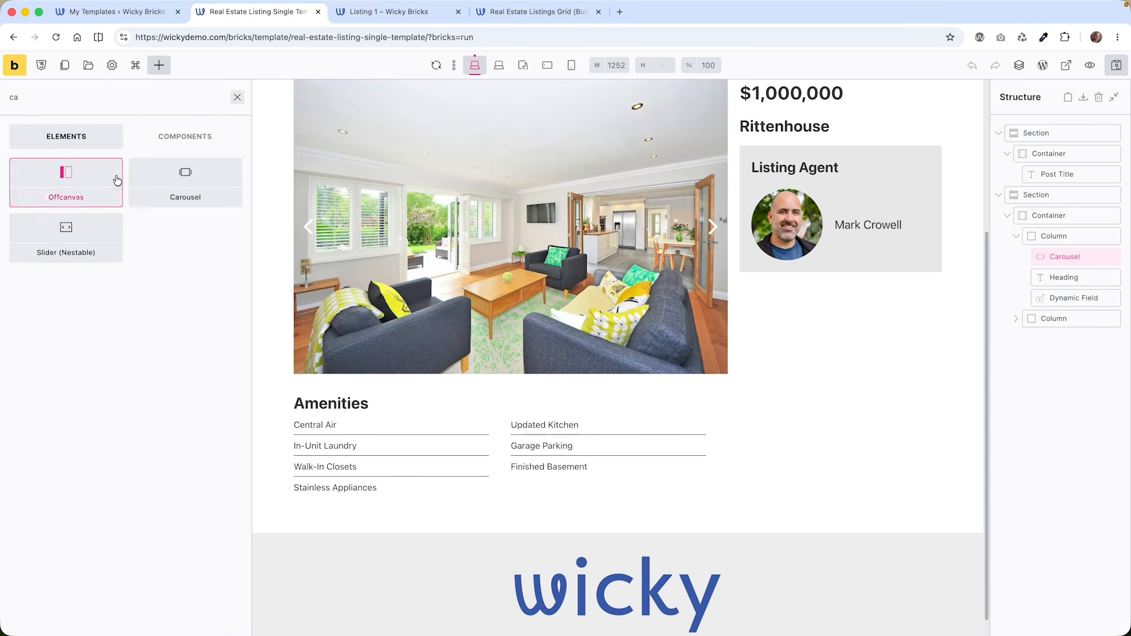
{"action": "left_click", "coordinate": [237, 97]}
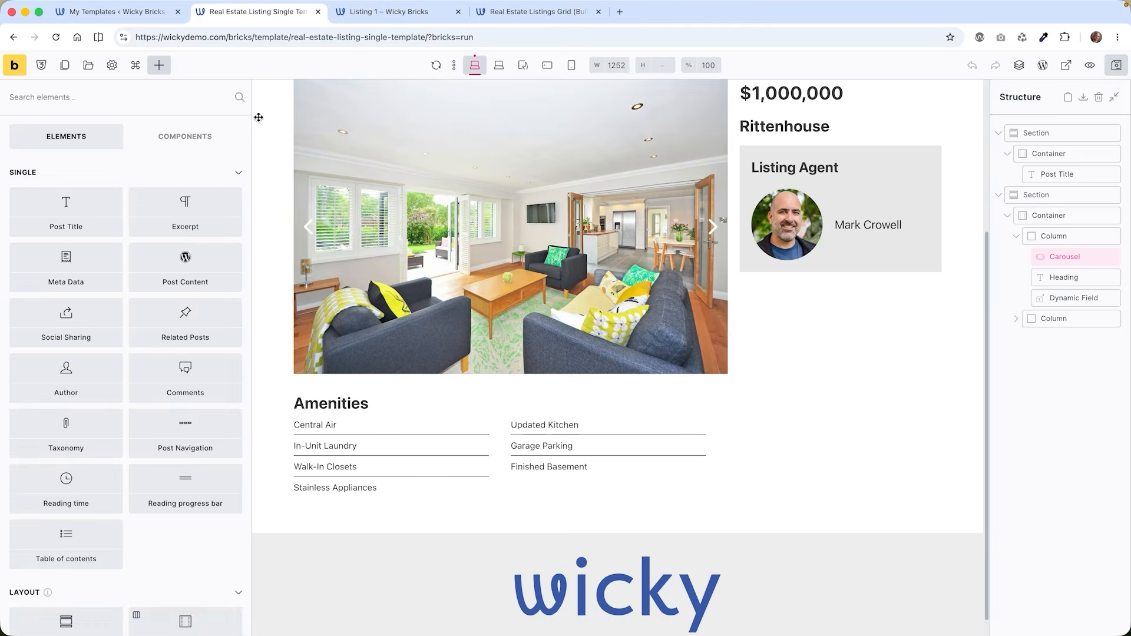
{"action": "left_click", "coordinate": [257, 117]}
- Check the Carousel's type options, clear its image source and reassign it to the Photos field of the Jet Engine real estate listings
{"action": "left_click", "coordinate": [174, 211]}
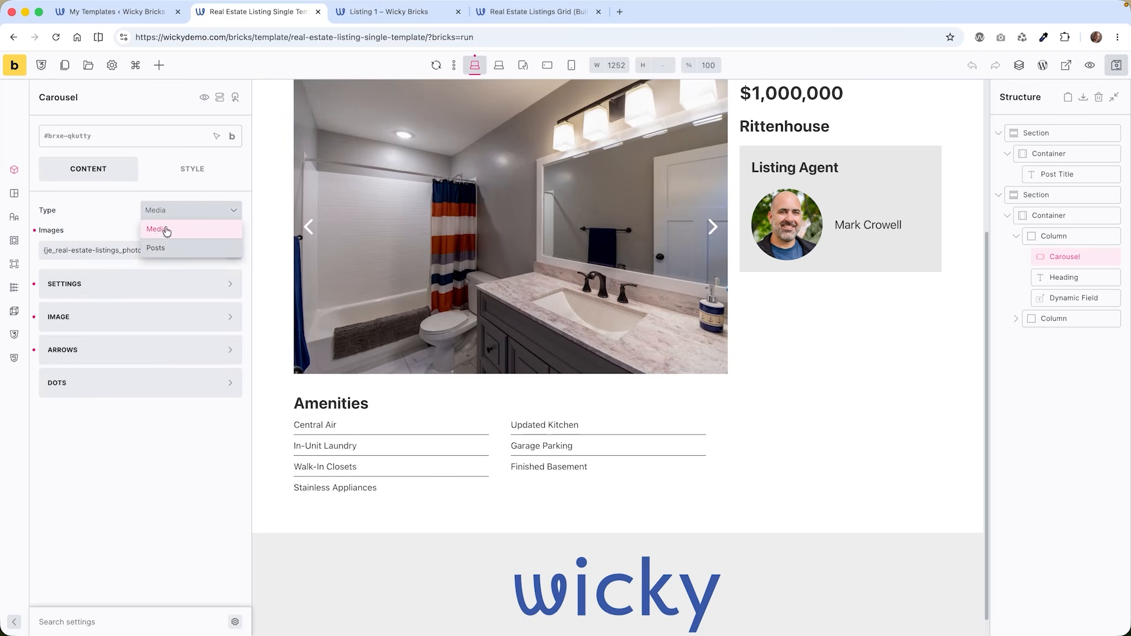
{"action": "left_click", "coordinate": [117, 222]}
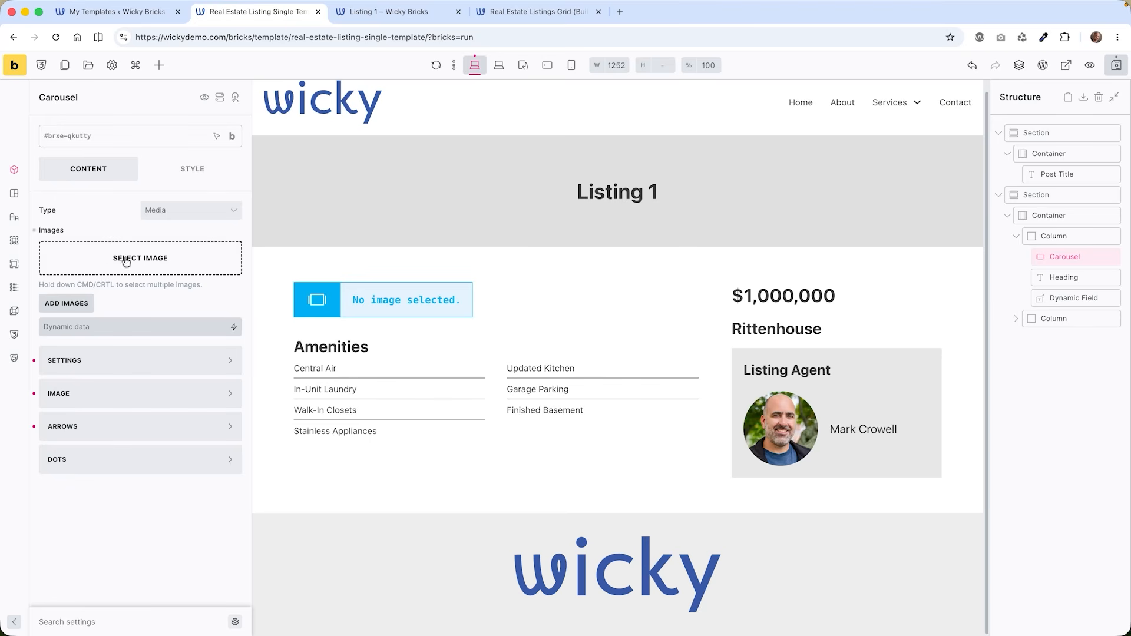
{"action": "left_click", "coordinate": [234, 327]}
{"action": "scroll", "coordinate": [179, 455], "scroll_direction": "down", "scroll_amount": 3}
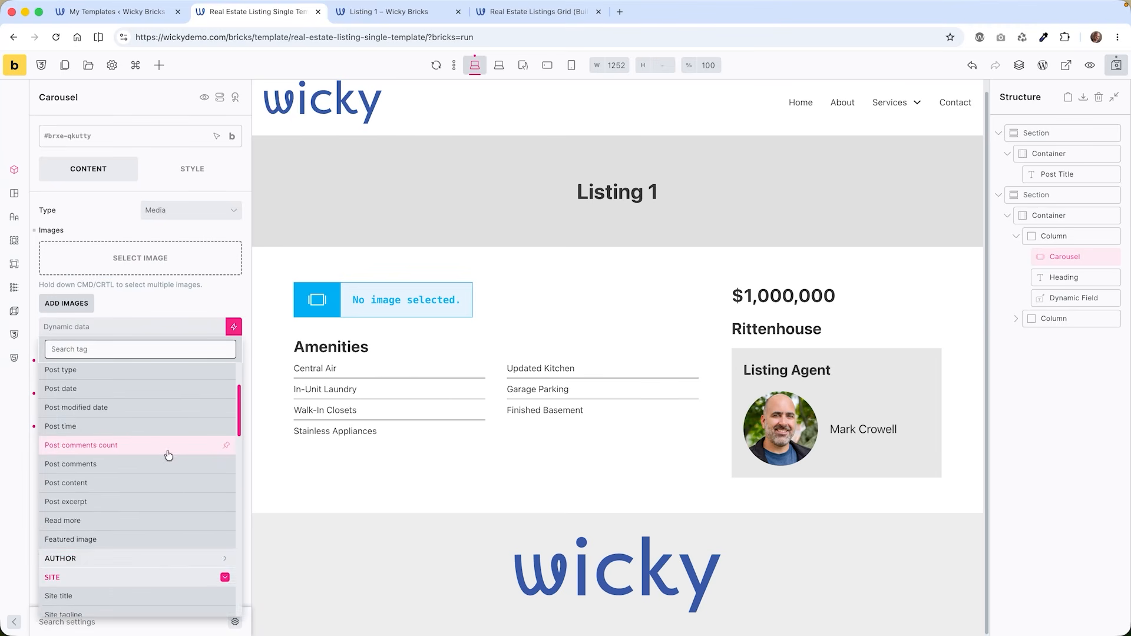
{"action": "scroll", "coordinate": [168, 454], "scroll_direction": "down", "scroll_amount": 10}
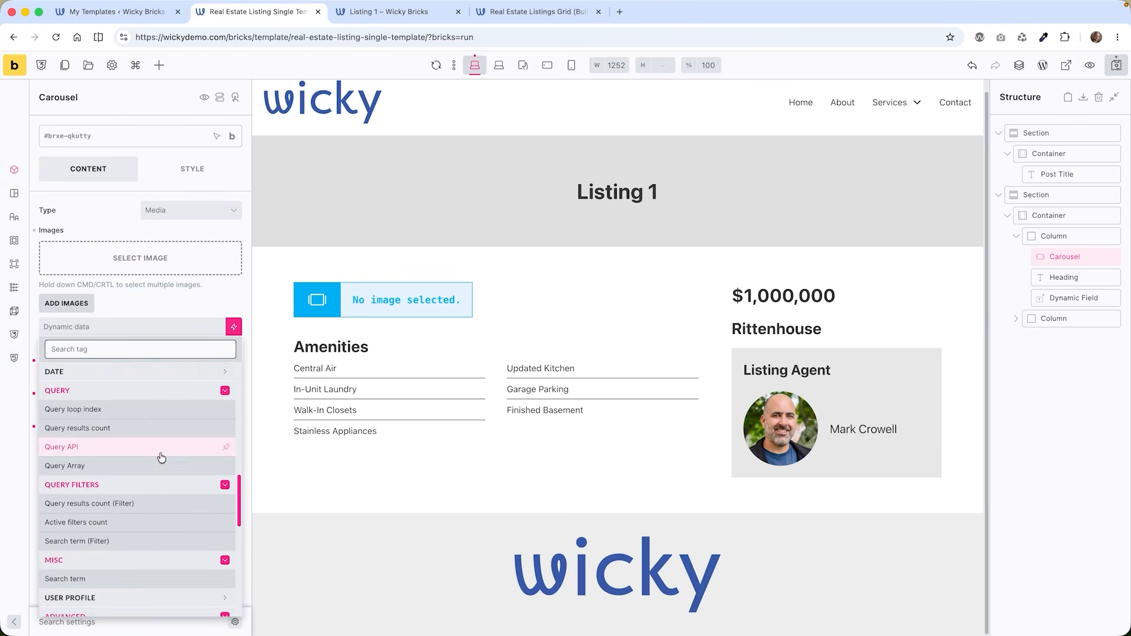
{"action": "scroll", "coordinate": [161, 458], "scroll_direction": "down", "scroll_amount": 10}
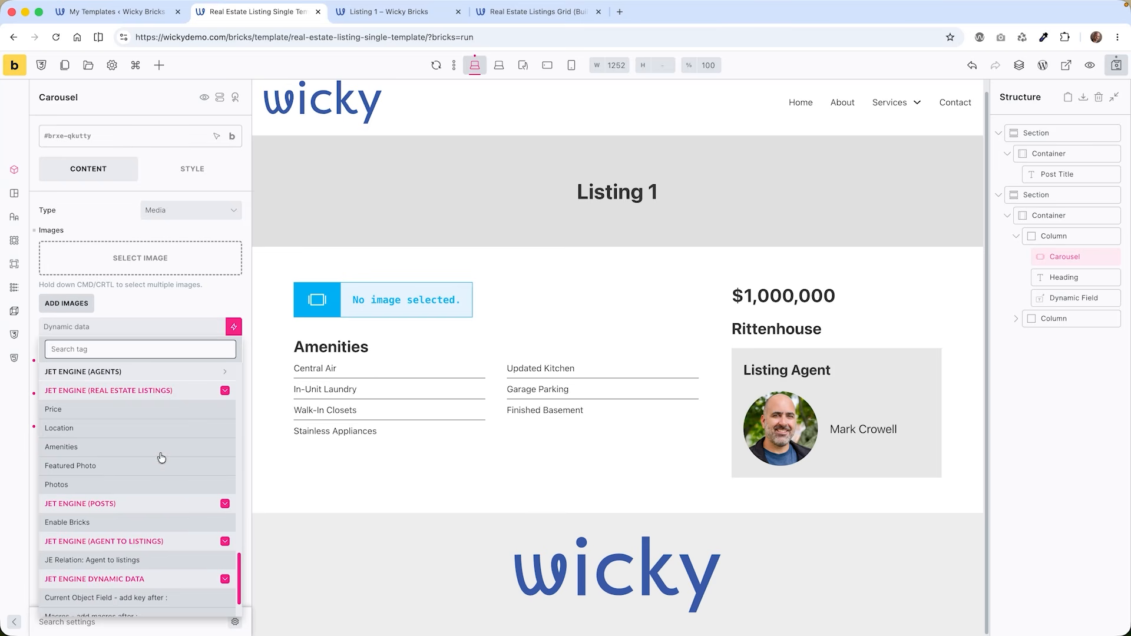
{"action": "left_click", "coordinate": [73, 485]}
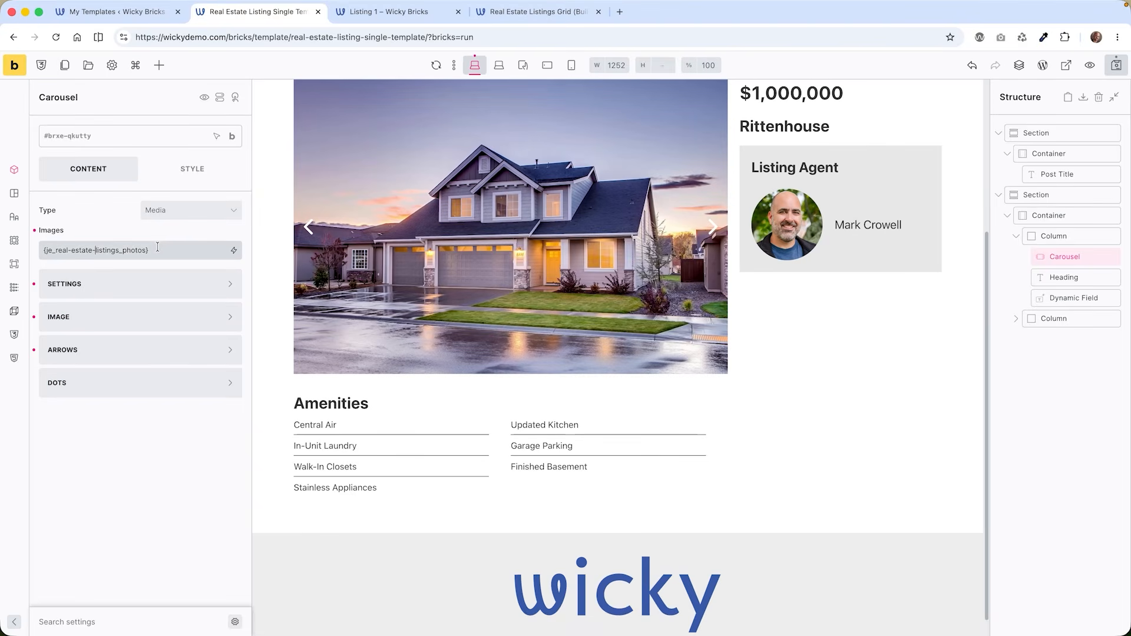
{"action": "left_click_drag", "start_coordinate": [157, 247], "coordinate": [28, 254]}
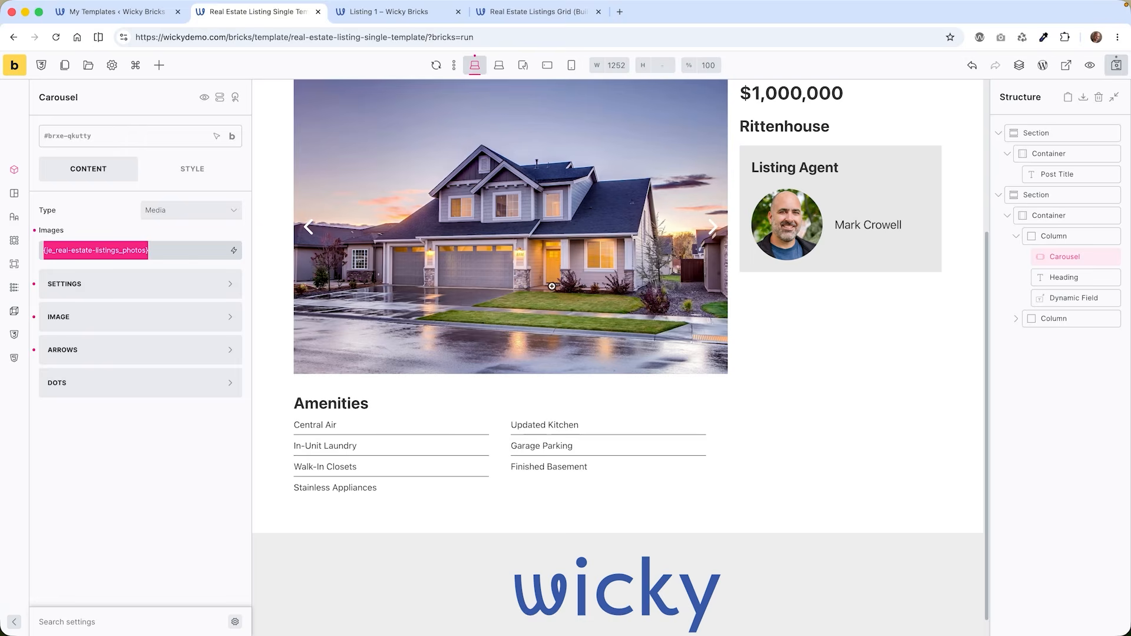
- Review the Carousel's settings, try showing 2 items at once, and set the items to show back to 1
{"action": "left_click", "coordinate": [94, 293]}
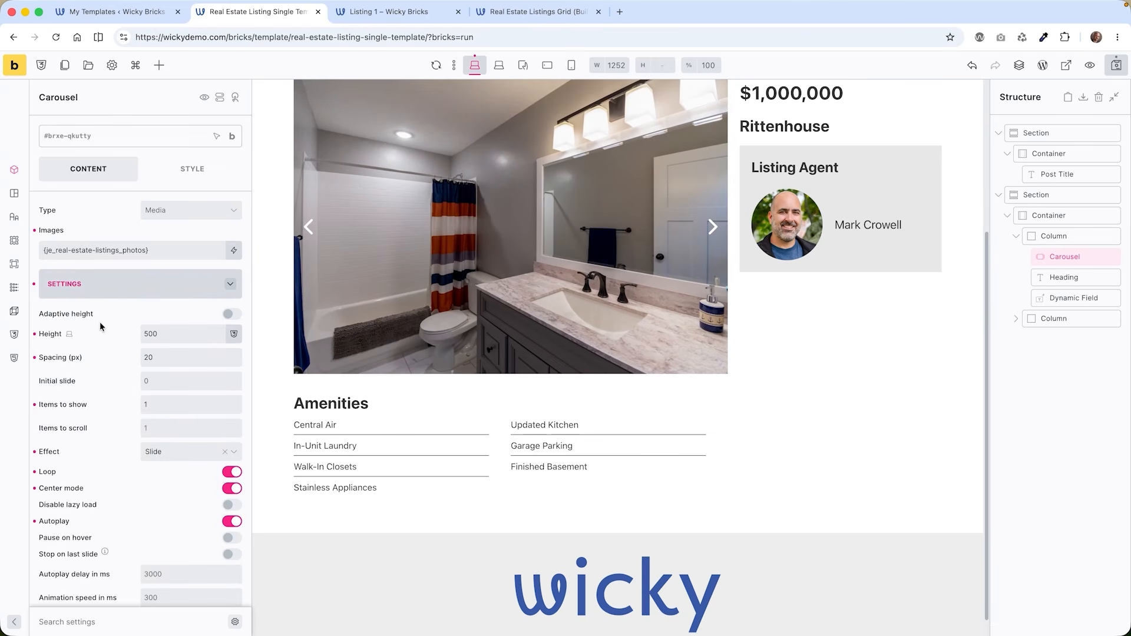
{"action": "scroll", "coordinate": [100, 323], "scroll_direction": "down", "scroll_amount": 1}
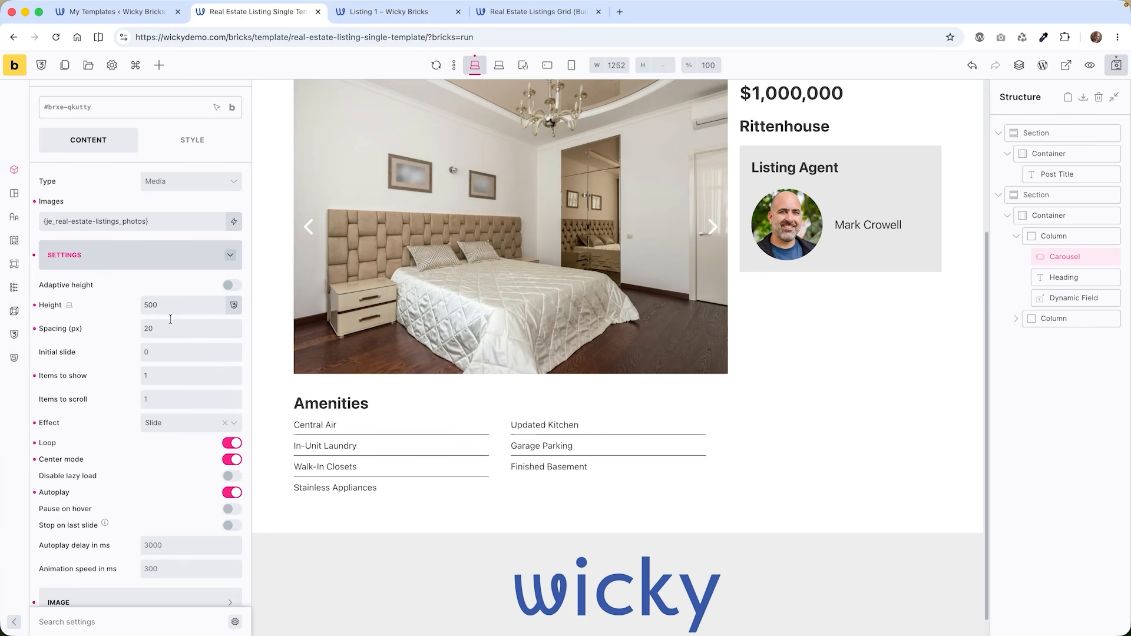
{"action": "scroll", "coordinate": [694, 329], "scroll_direction": "up", "scroll_amount": 2}
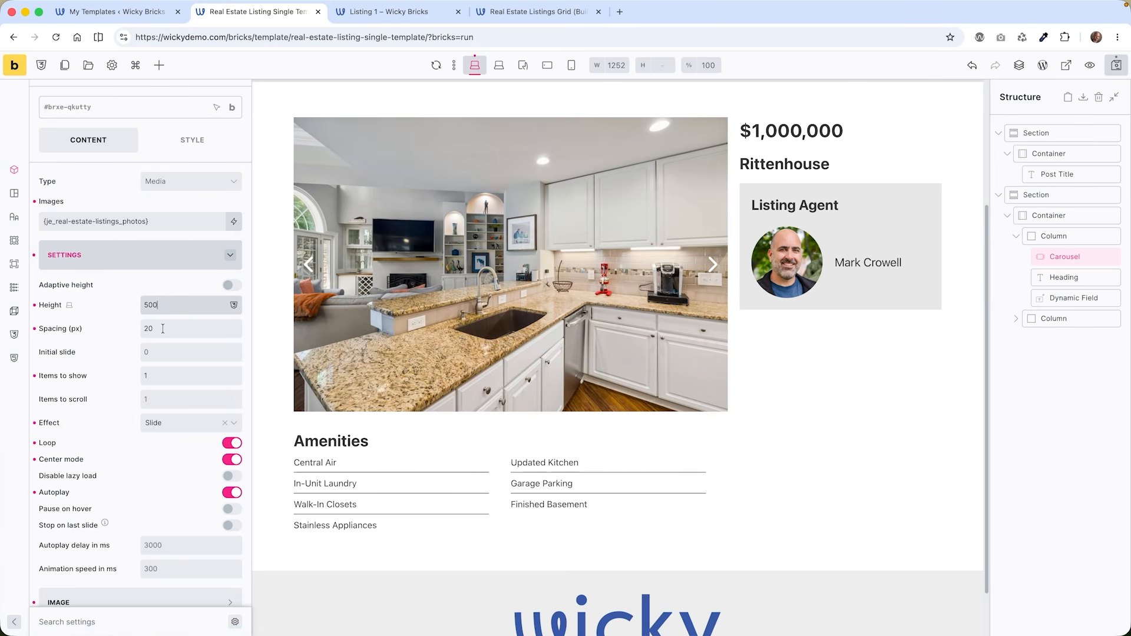
{"action": "double_click", "coordinate": [147, 375]}
{"action": "type", "text": "2"}
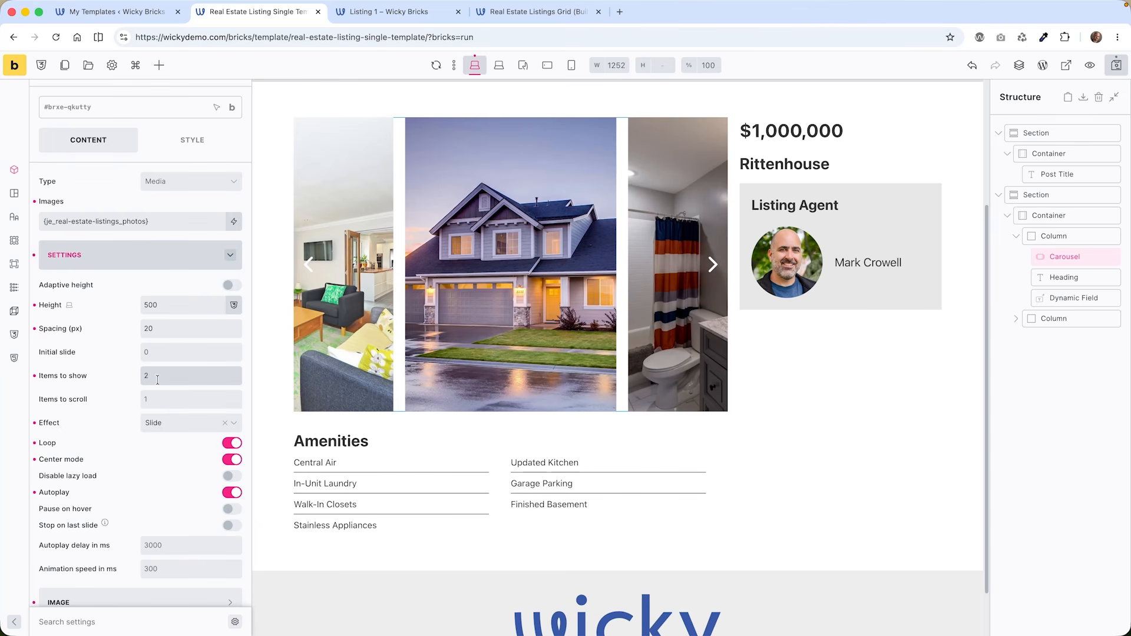
{"action": "type", "text": "1"}
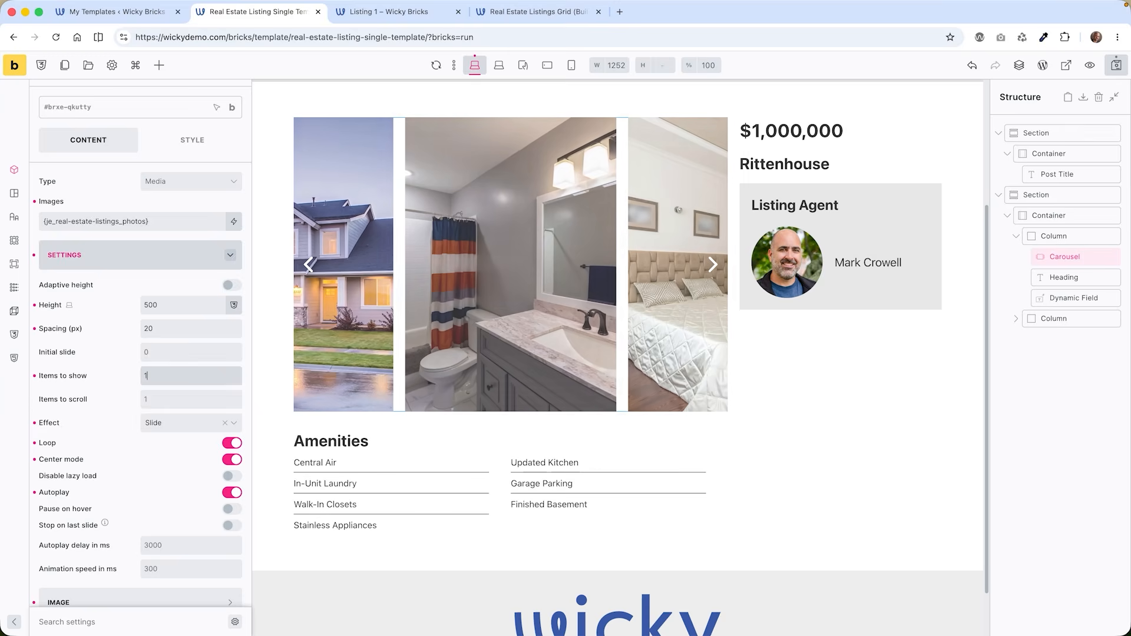
- Inspect the Carousel's image size, lightbox and arrow options, and view its style categories
{"action": "scroll", "coordinate": [150, 389], "scroll_direction": "down", "scroll_amount": 3}
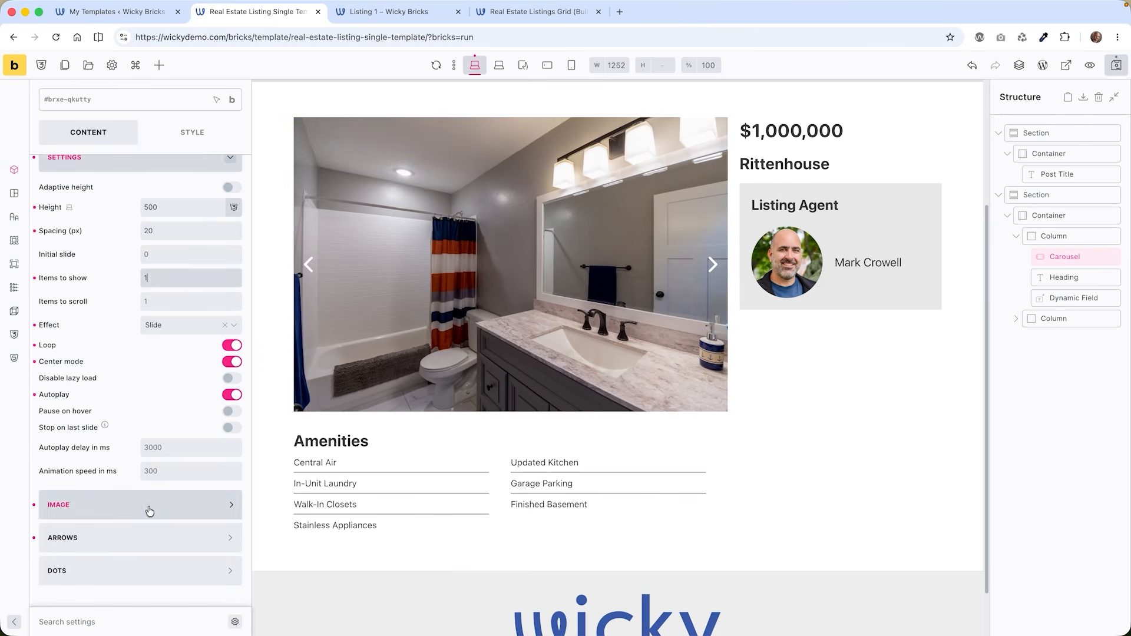
{"action": "left_click", "coordinate": [147, 509]}
{"action": "scroll", "coordinate": [151, 401], "scroll_direction": "down", "scroll_amount": 2}
{"action": "scroll", "coordinate": [151, 417], "scroll_direction": "down", "scroll_amount": 1}
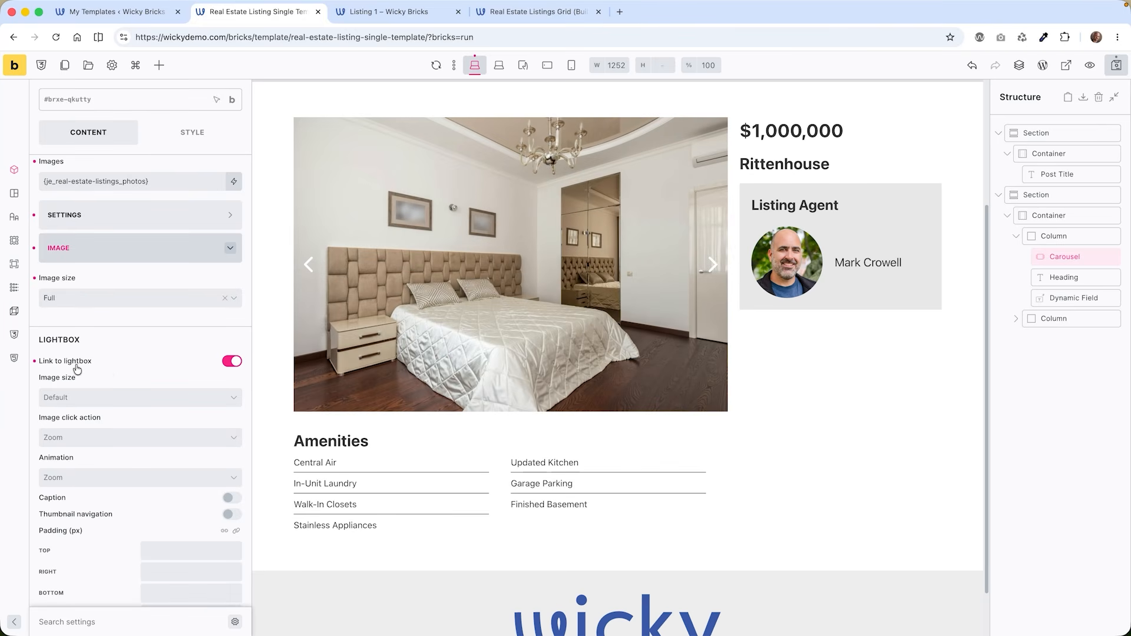
{"action": "scroll", "coordinate": [113, 373], "scroll_direction": "down", "scroll_amount": 3}
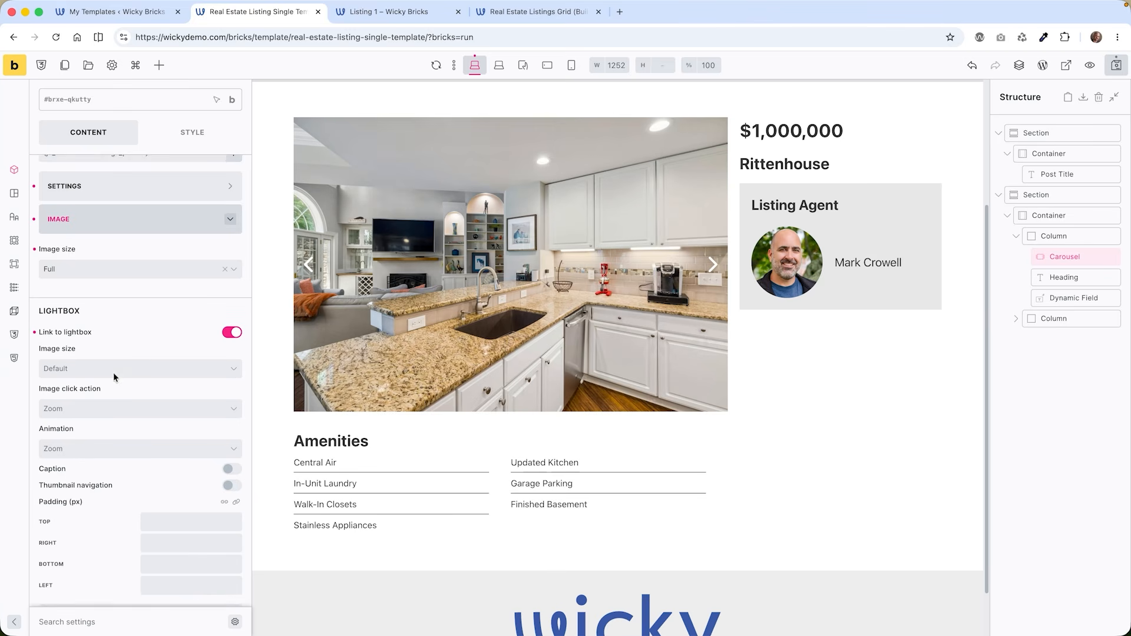
{"action": "left_click", "coordinate": [92, 543]}
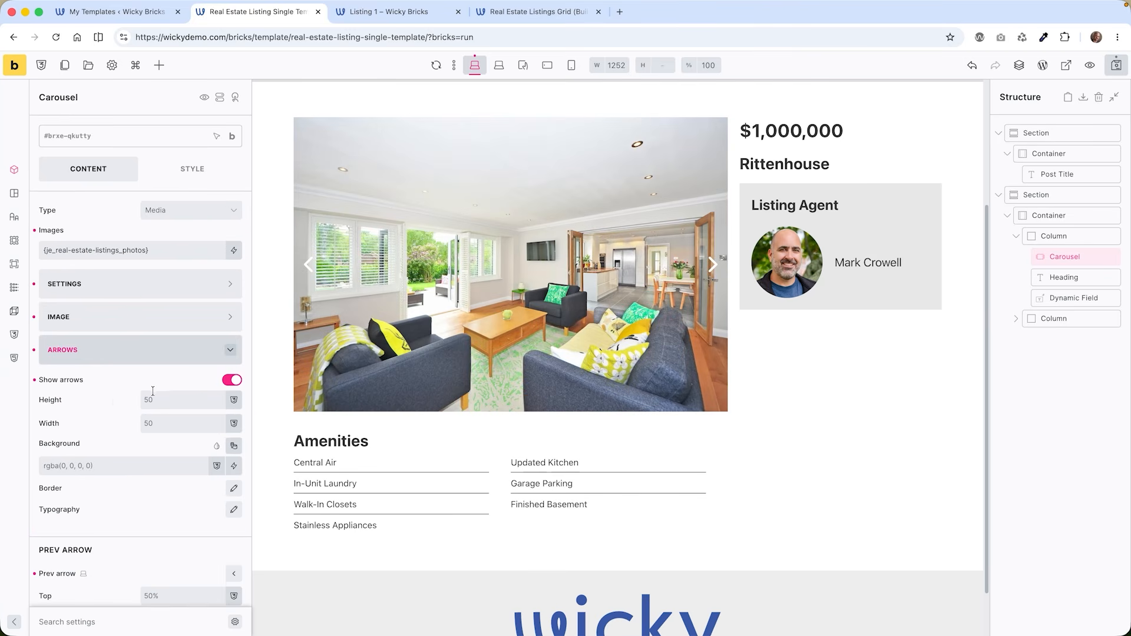
{"action": "left_click", "coordinate": [82, 351]}
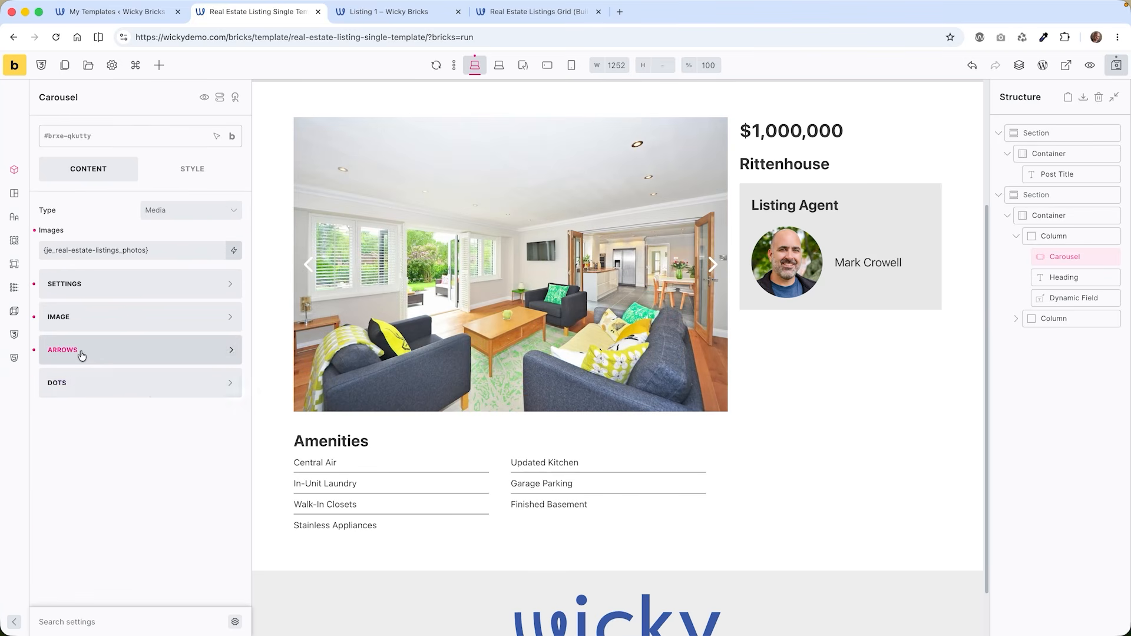
{"action": "left_click", "coordinate": [175, 174]}
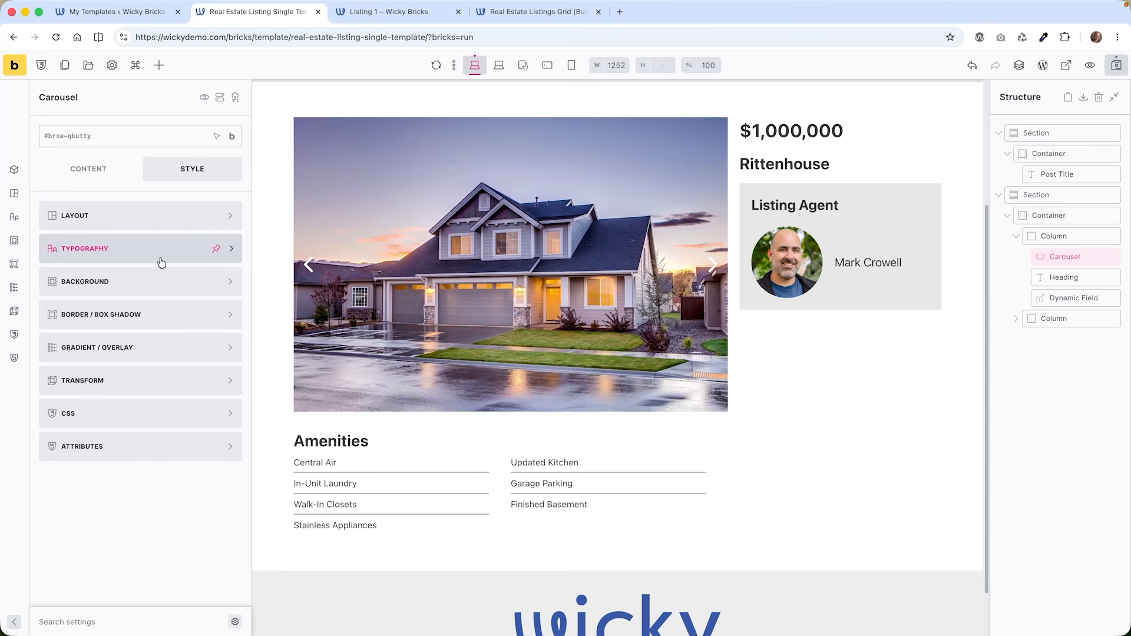
- Inspect the Amenities heading and the source and meta field options of the Dynamic Field below it
{"action": "left_click", "coordinate": [1101, 281]}
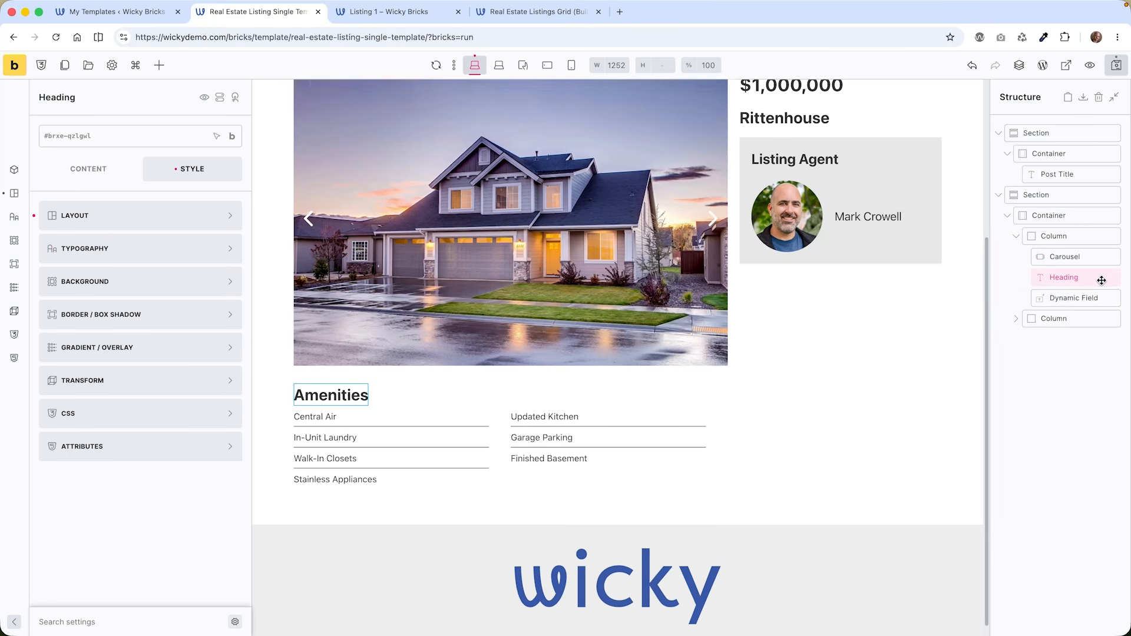
{"action": "left_click", "coordinate": [1098, 300]}
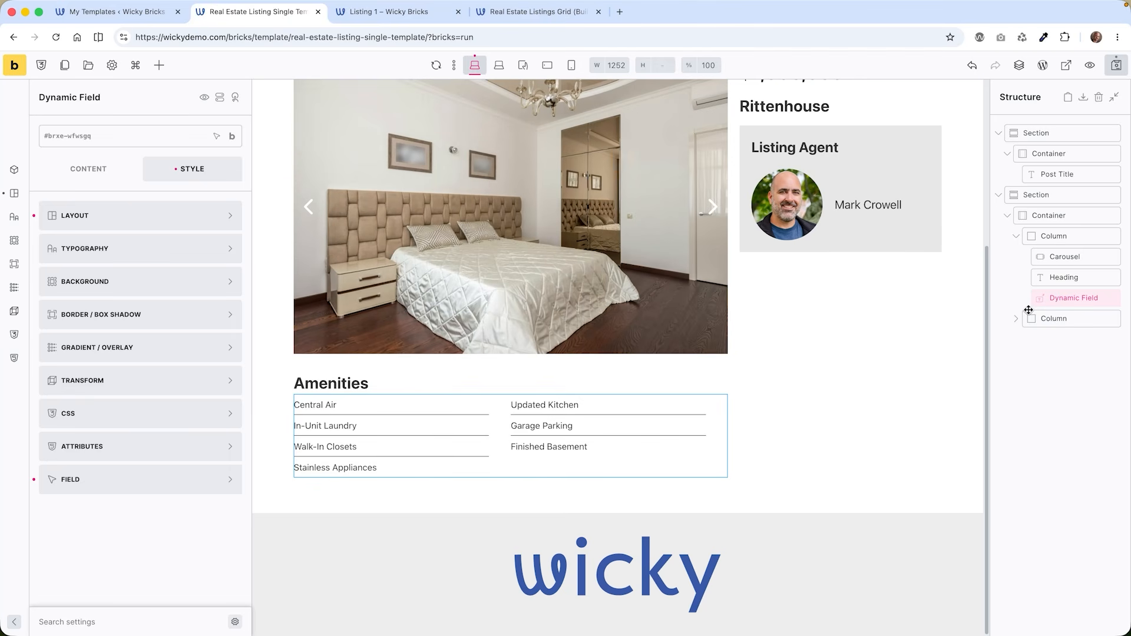
{"action": "left_click", "coordinate": [73, 169]}
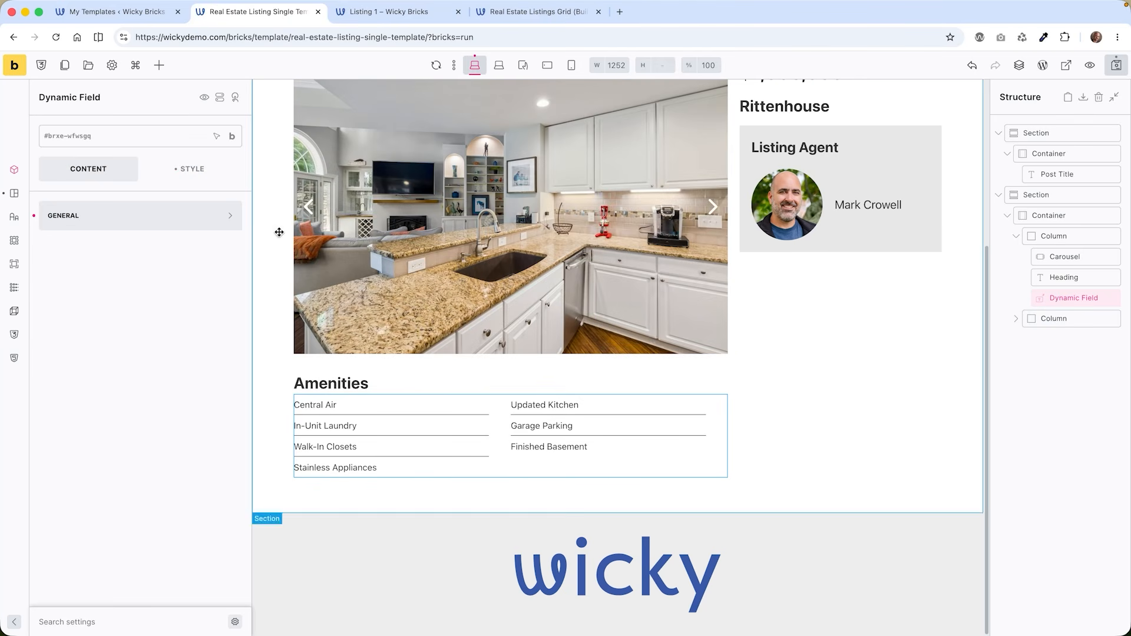
{"action": "left_click", "coordinate": [142, 217]}
{"action": "left_click", "coordinate": [95, 270]}
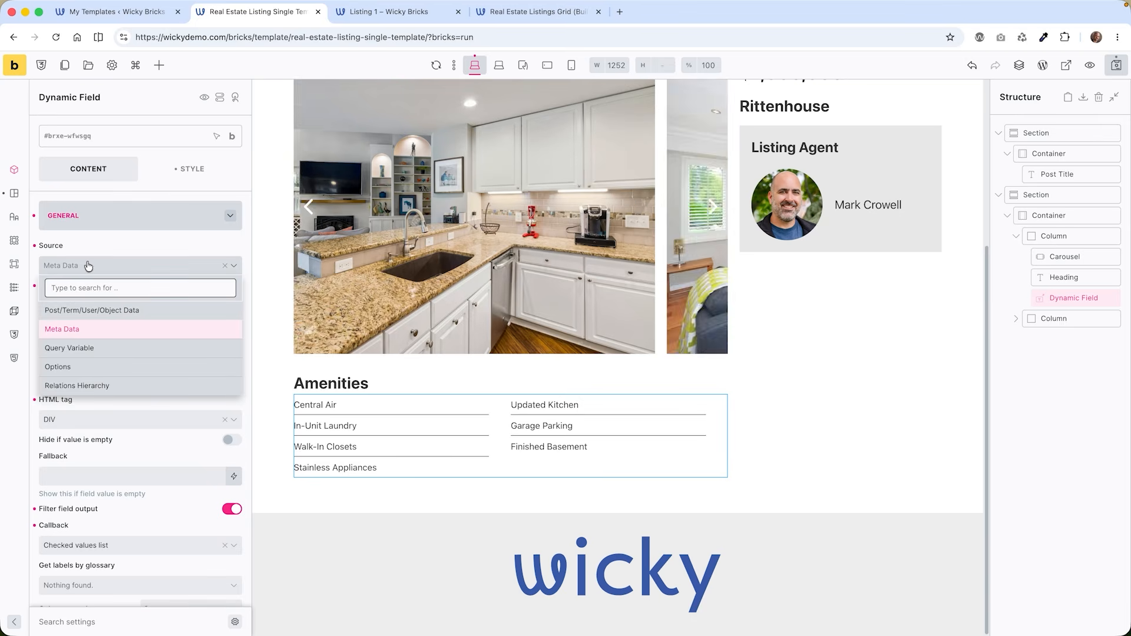
{"action": "left_click", "coordinate": [97, 325]}
{"action": "left_click", "coordinate": [101, 310]}
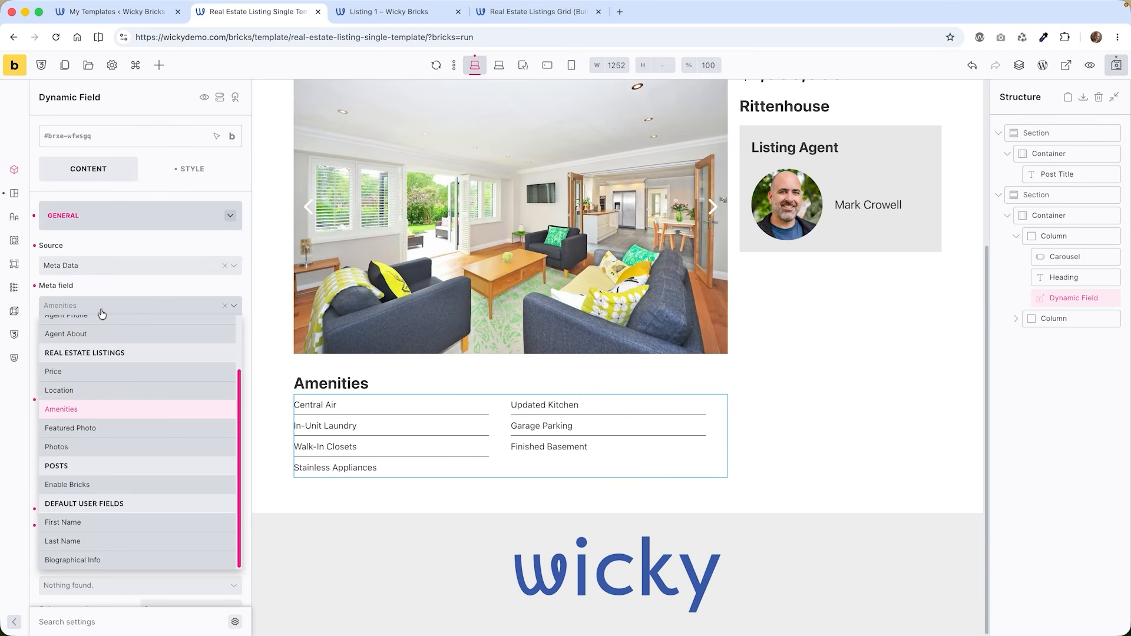
{"action": "scroll", "coordinate": [108, 412], "scroll_direction": "down", "scroll_amount": 1}
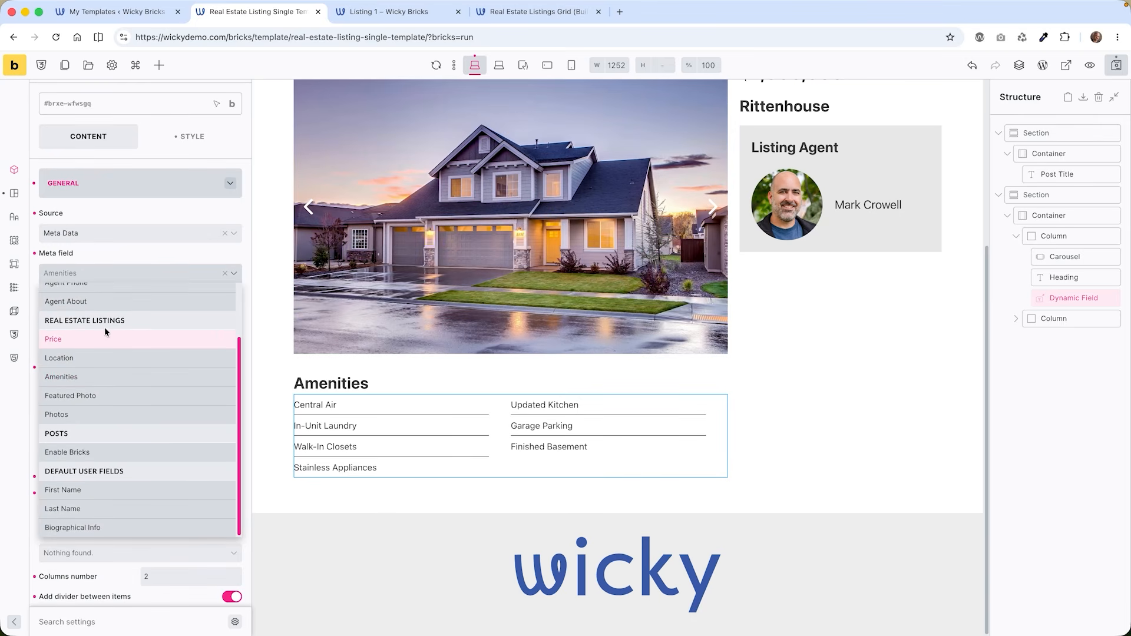
{"action": "left_click", "coordinate": [102, 256]}
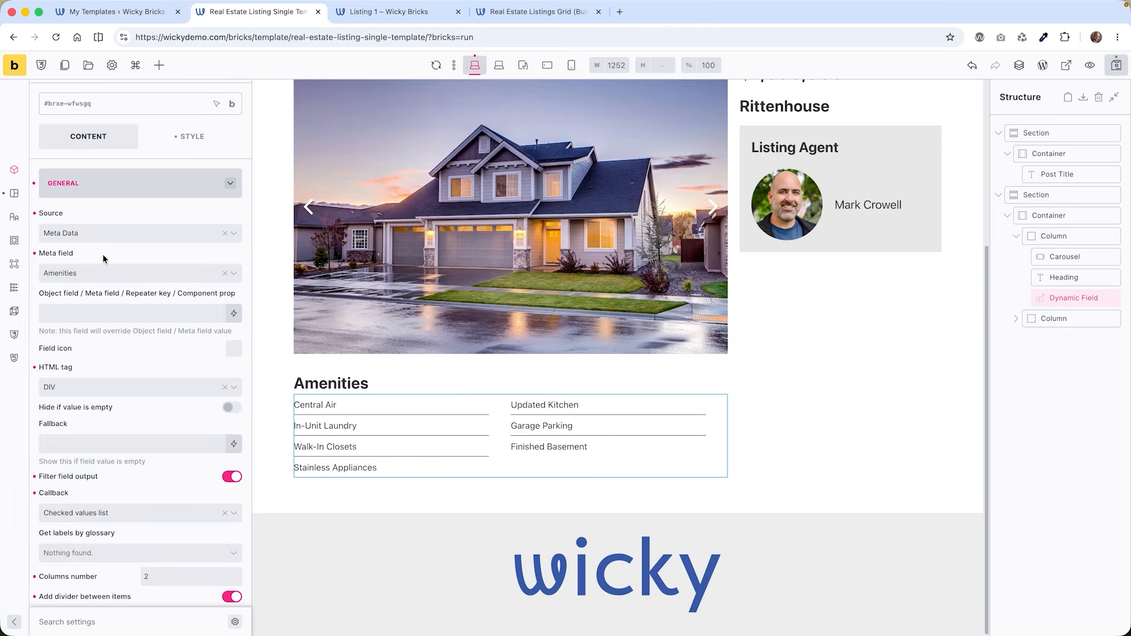
- Examine the amenities field's output callback and column number, and switch the divider between items off and on again
{"action": "scroll", "coordinate": [82, 295], "scroll_direction": "down", "scroll_amount": 1}
{"action": "scroll", "coordinate": [59, 371], "scroll_direction": "down", "scroll_amount": 1}
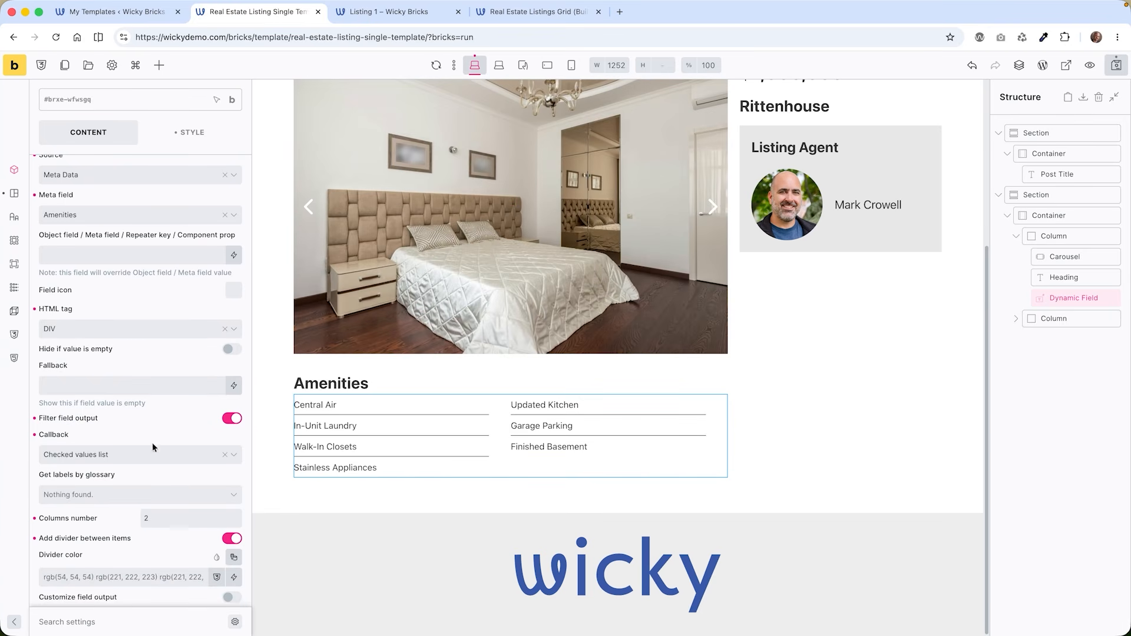
{"action": "left_click", "coordinate": [110, 457]}
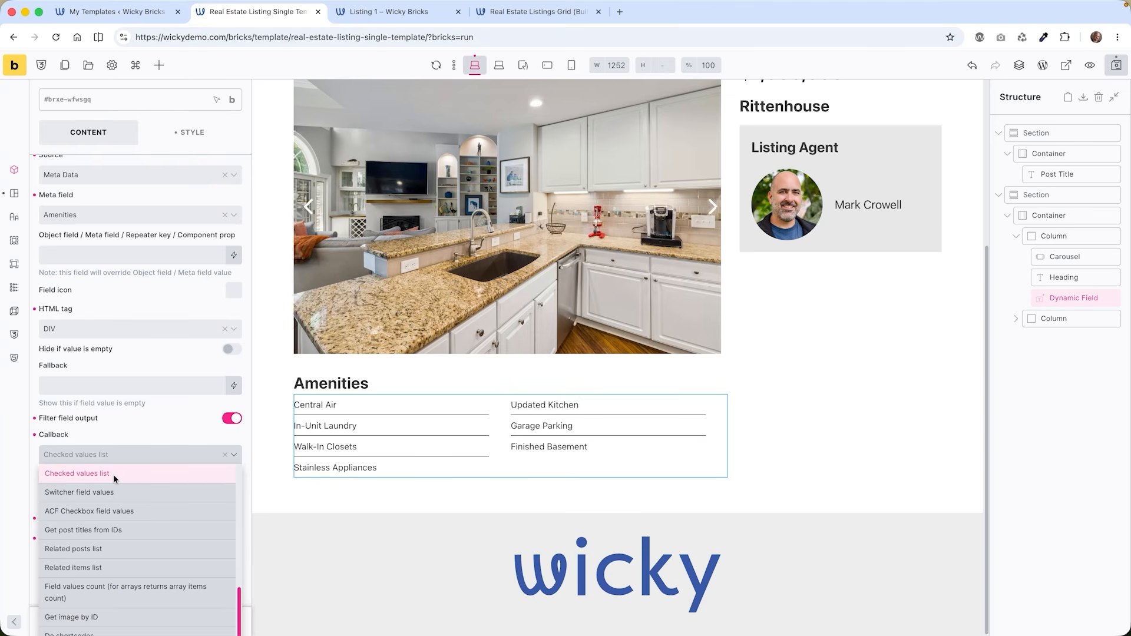
{"action": "left_click", "coordinate": [145, 443]}
{"action": "scroll", "coordinate": [171, 483], "scroll_direction": "down", "scroll_amount": 1}
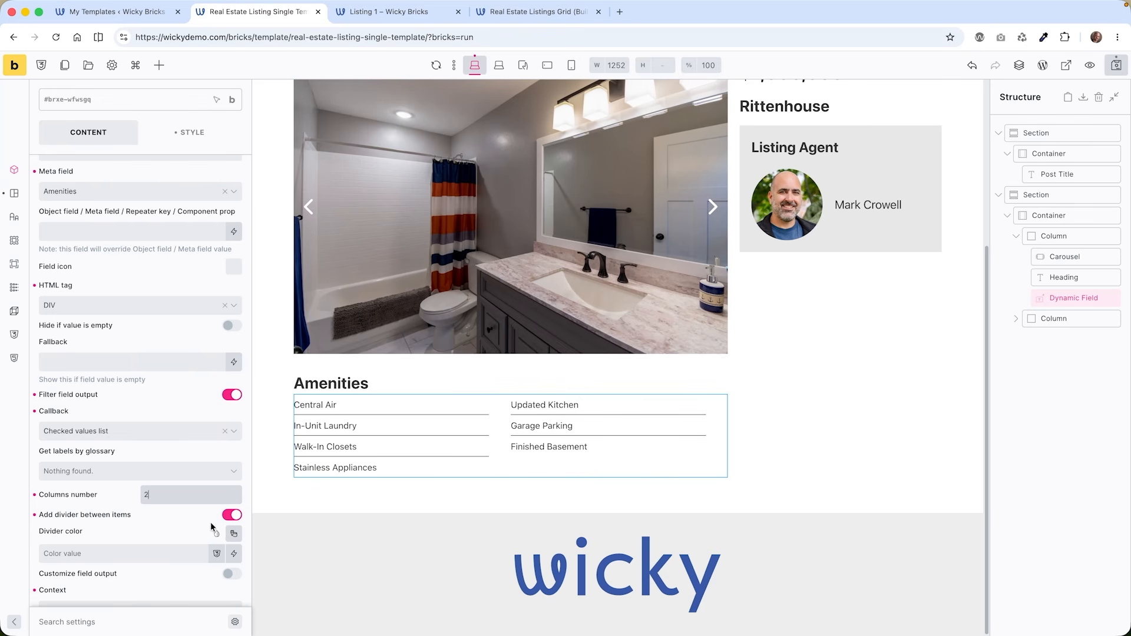
{"action": "left_click", "coordinate": [231, 516]}
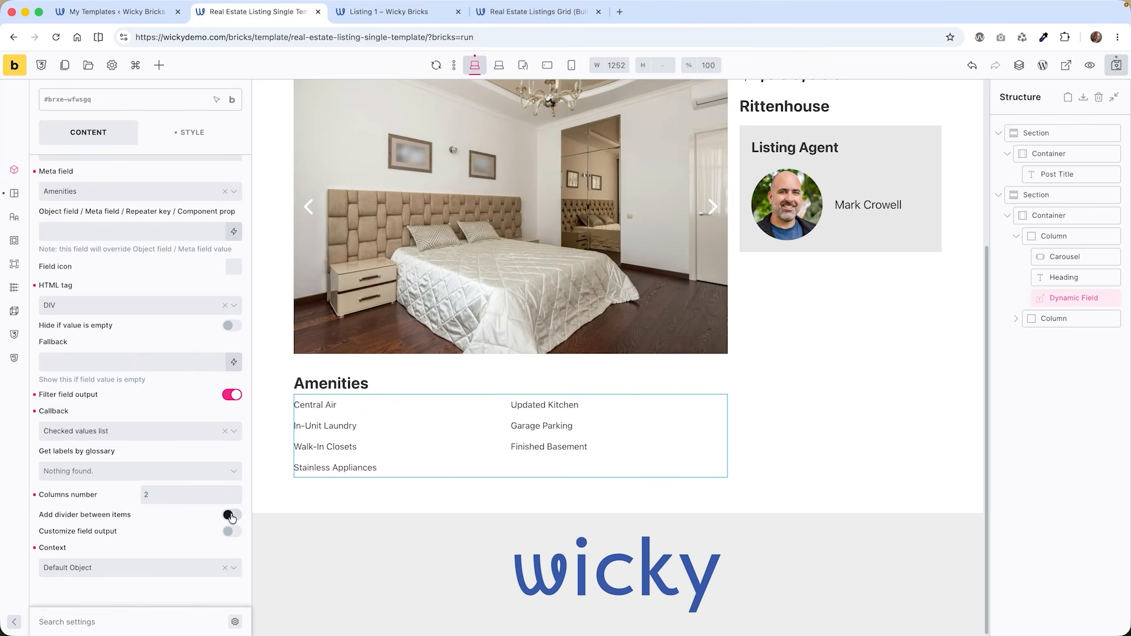
{"action": "left_click", "coordinate": [231, 516]}
{"action": "scroll", "coordinate": [144, 522], "scroll_direction": "down", "scroll_amount": 2}
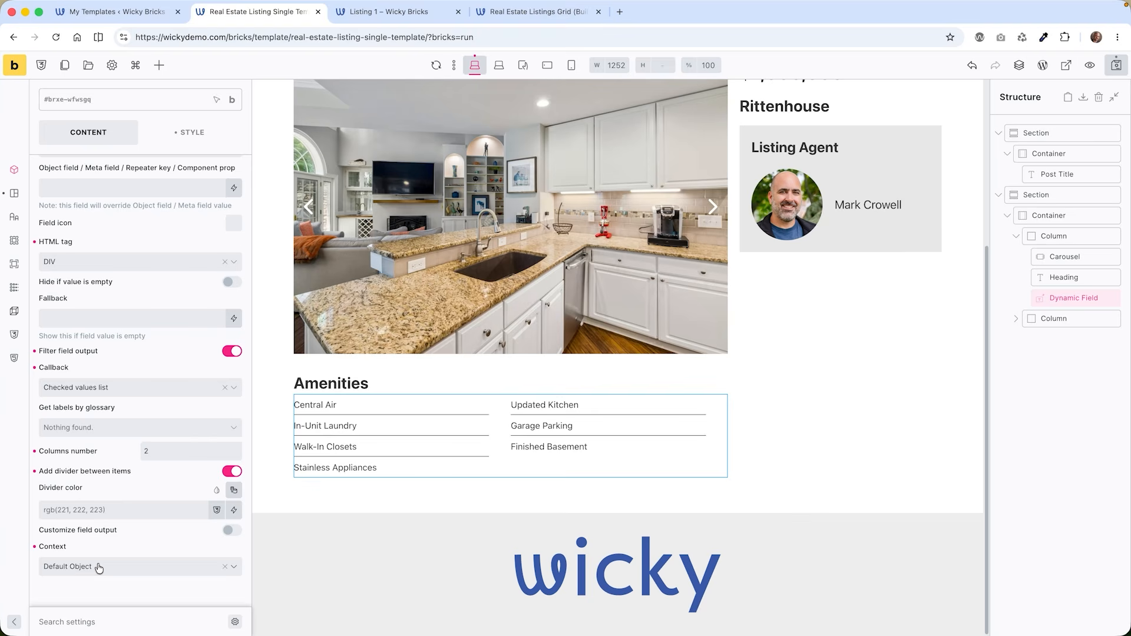
{"action": "scroll", "coordinate": [98, 568], "scroll_direction": "up", "scroll_amount": 2}
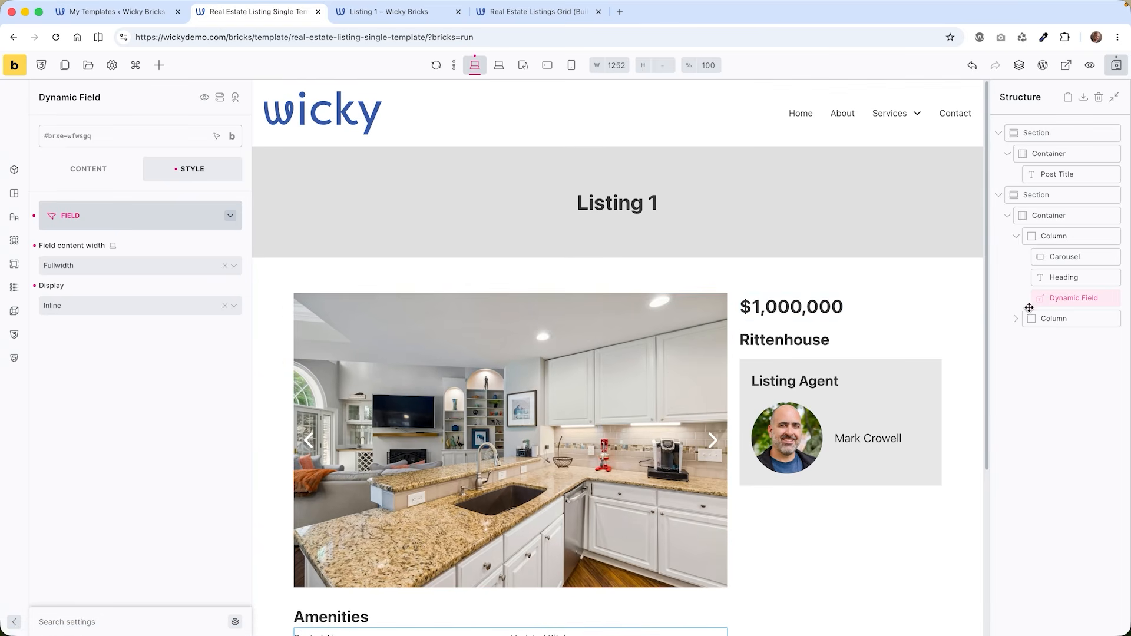
- Expand the second column and inspect the content settings of its Price and Location dynamic fields
{"action": "left_click", "coordinate": [1015, 321]}
{"action": "left_click", "coordinate": [1080, 341]}
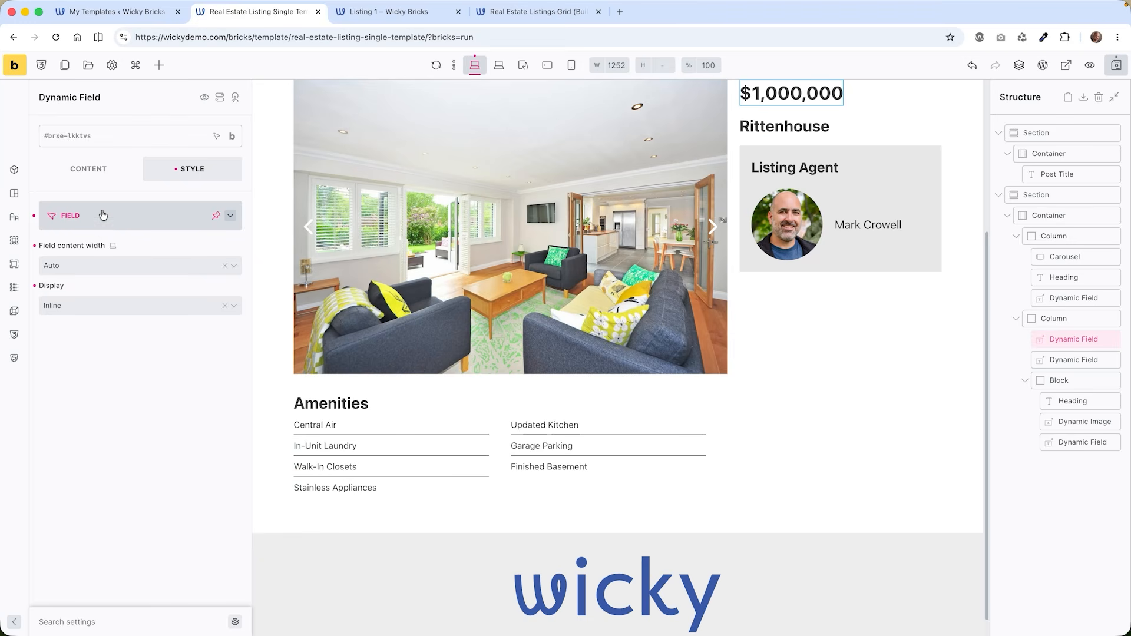
{"action": "left_click", "coordinate": [103, 176]}
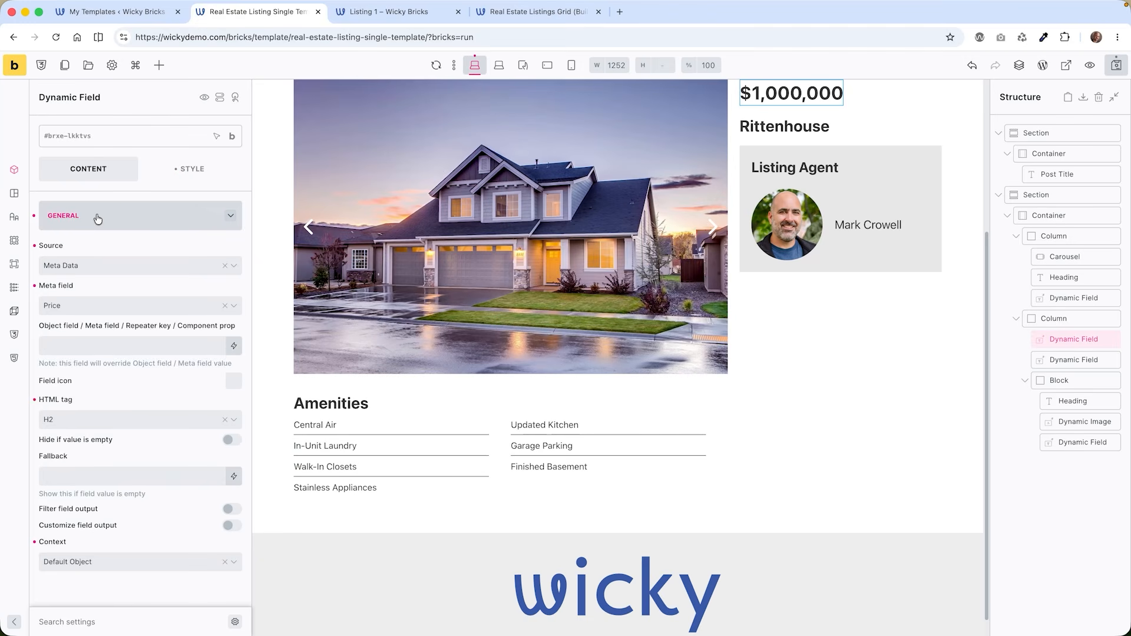
{"action": "left_click", "coordinate": [78, 306]}
{"action": "left_click", "coordinate": [110, 284]}
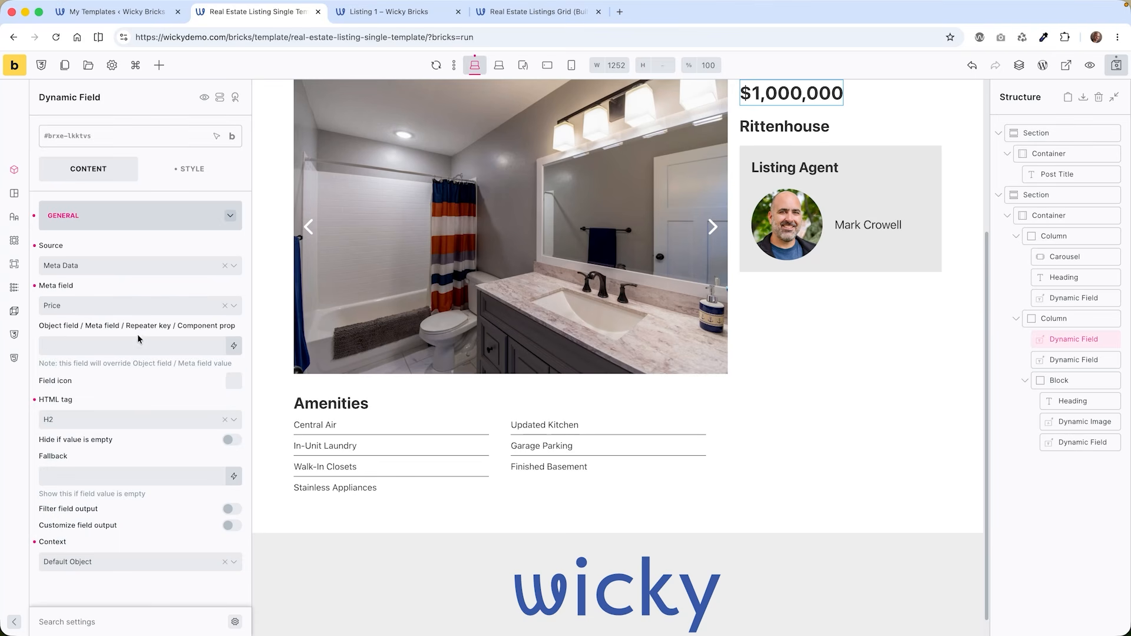
{"action": "left_click", "coordinate": [1093, 361]}
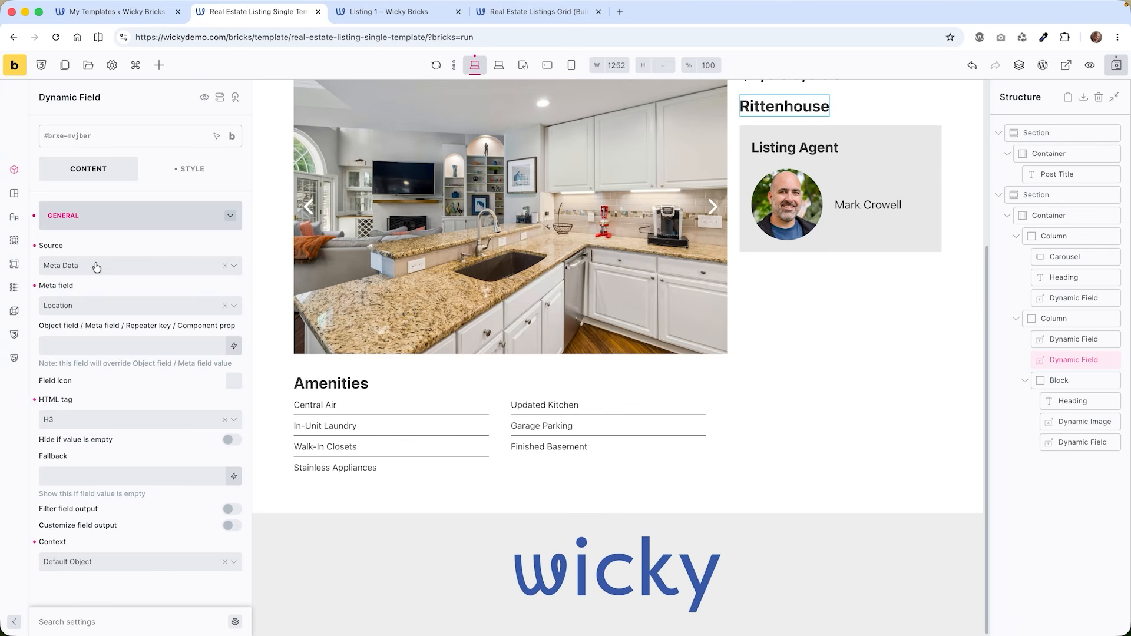
- View the source and meta field options of the Location dynamic field
{"action": "left_click", "coordinate": [97, 268]}
{"action": "left_click", "coordinate": [62, 329]}
{"action": "left_click", "coordinate": [83, 306]}
{"action": "left_click", "coordinate": [116, 288]}
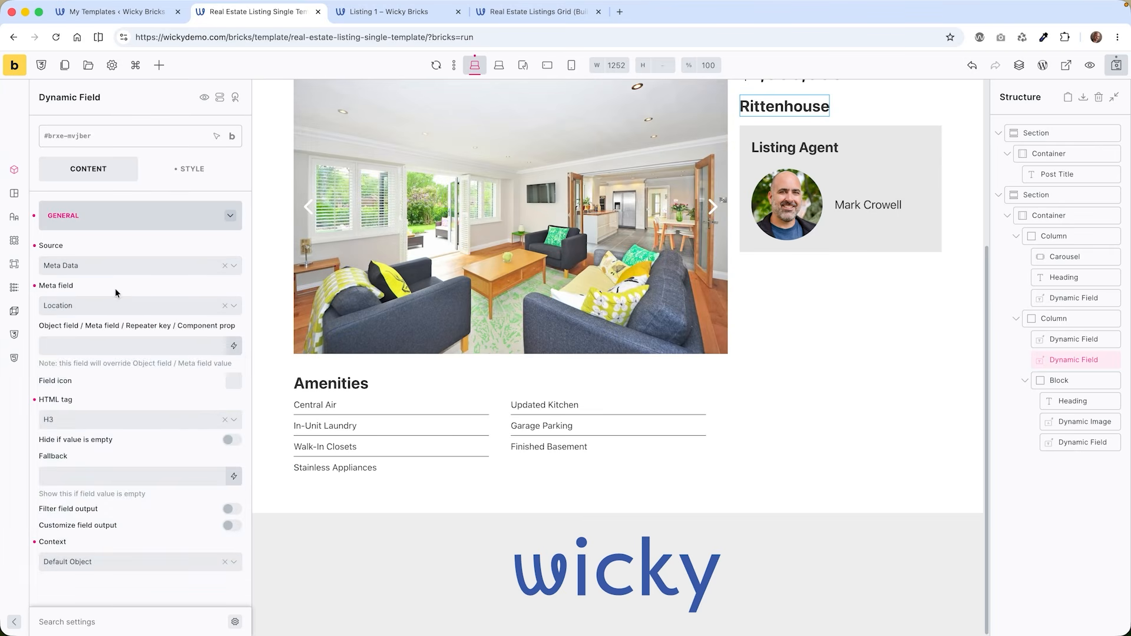
- Inspect the listing agent block's link settings, and follow that link on the live Listing 1 page before returning to the template
{"action": "left_click", "coordinate": [1051, 380]}
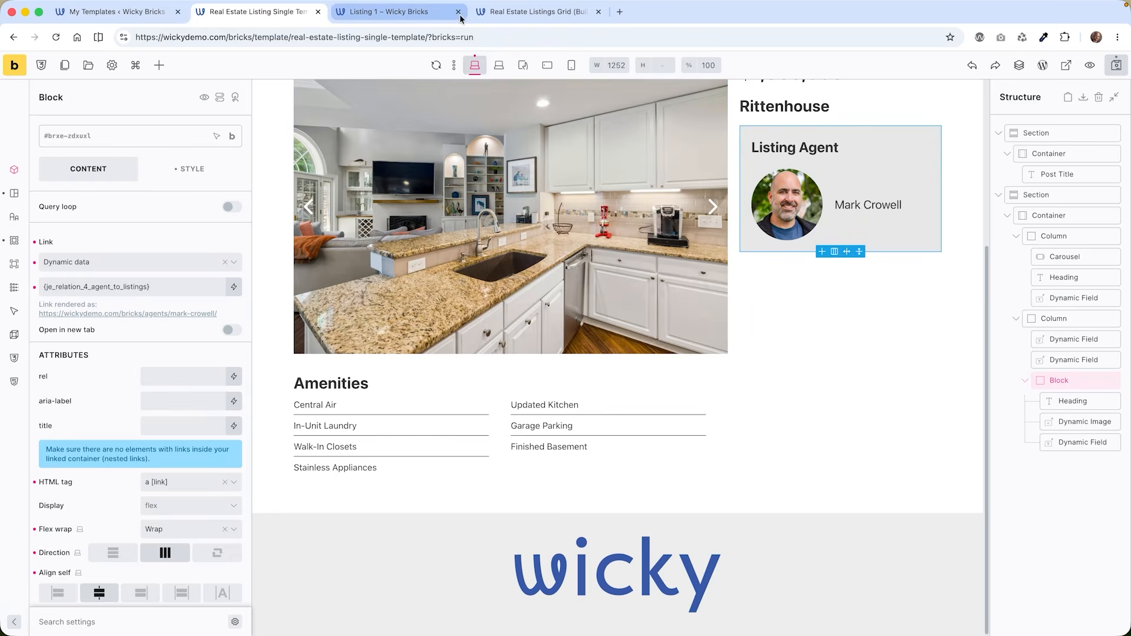
{"action": "left_click", "coordinate": [530, 12]}
{"action": "left_click", "coordinate": [400, 12]}
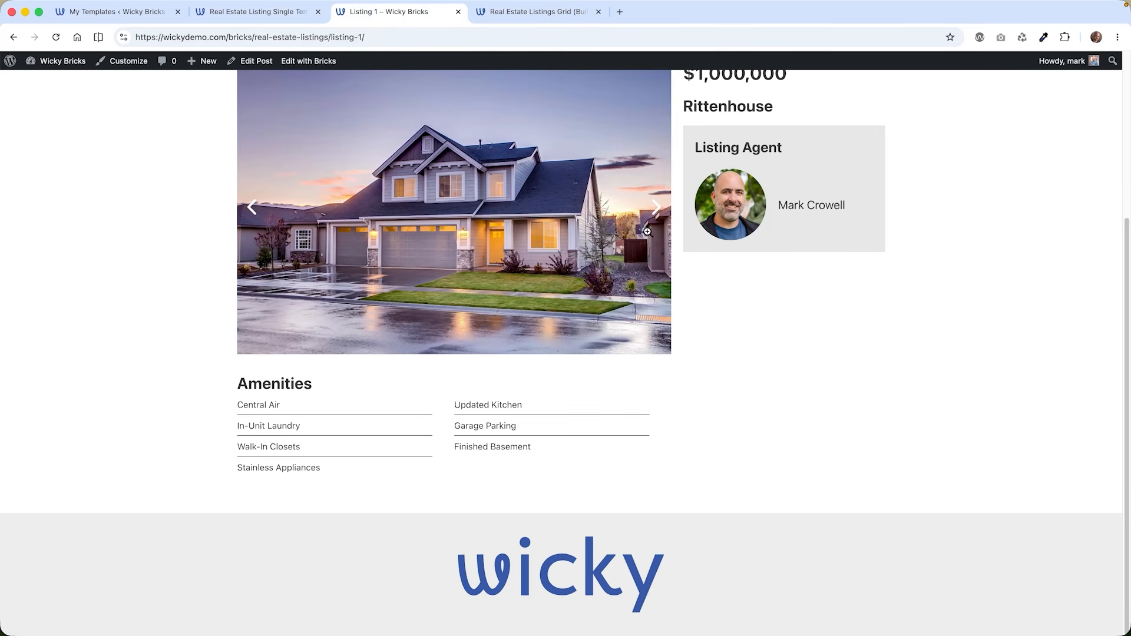
{"action": "left_click", "coordinate": [778, 235]}
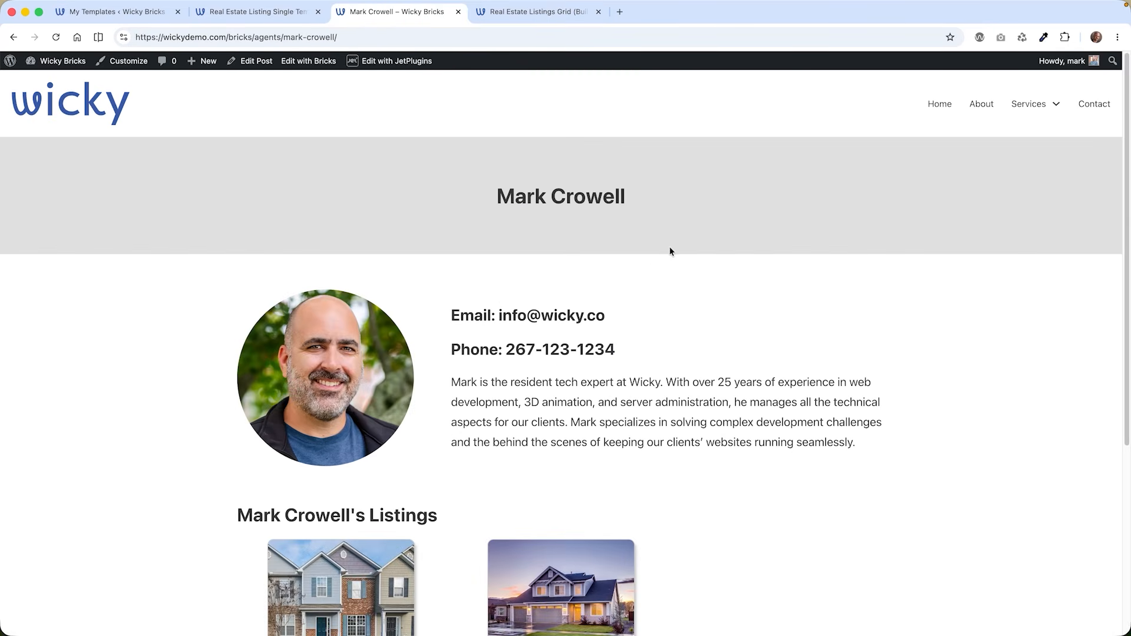
{"action": "key", "text": "super+bracketleft"}
{"action": "left_click", "coordinate": [257, 11]}
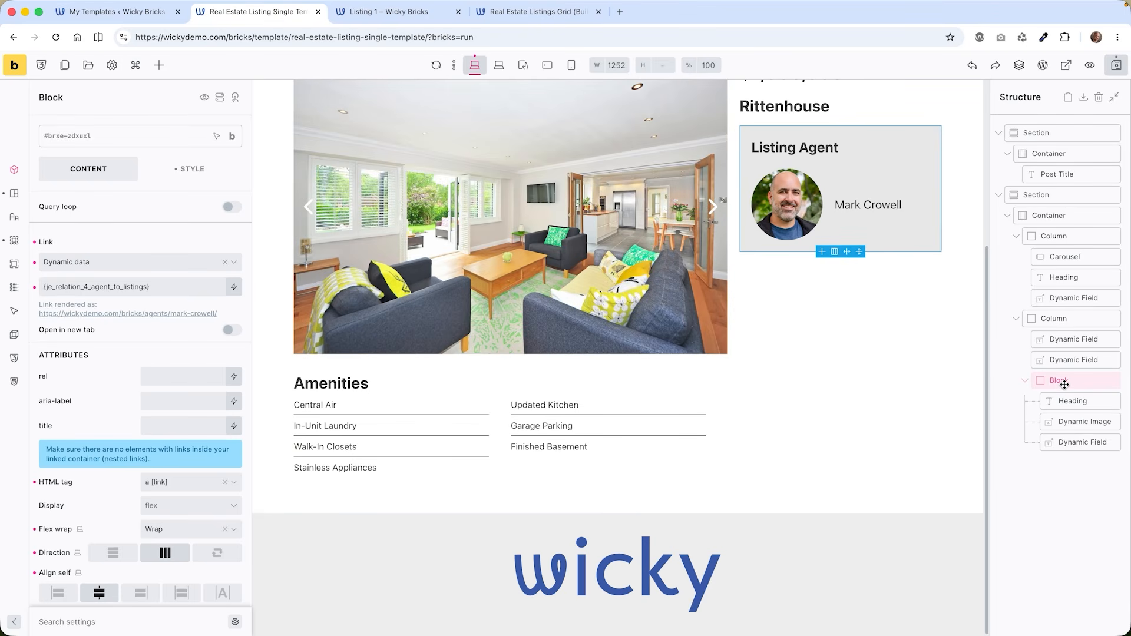
- Inspect the Listing Agent heading and the source options of the agent's Dynamic Image
{"action": "left_click", "coordinate": [1072, 400]}
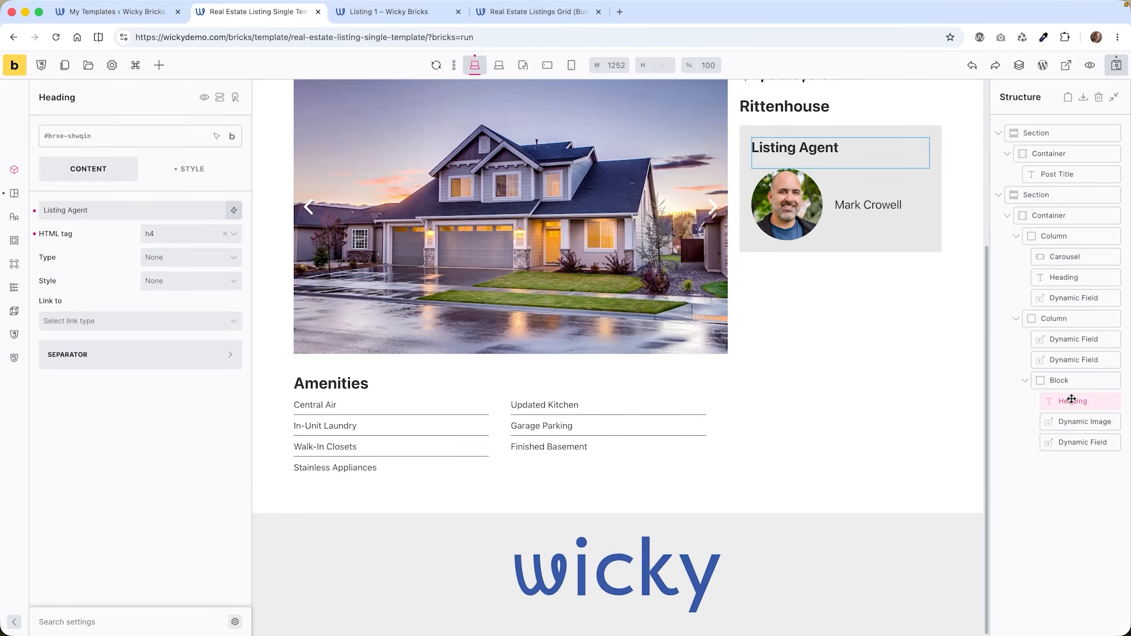
{"action": "left_click", "coordinate": [1079, 424]}
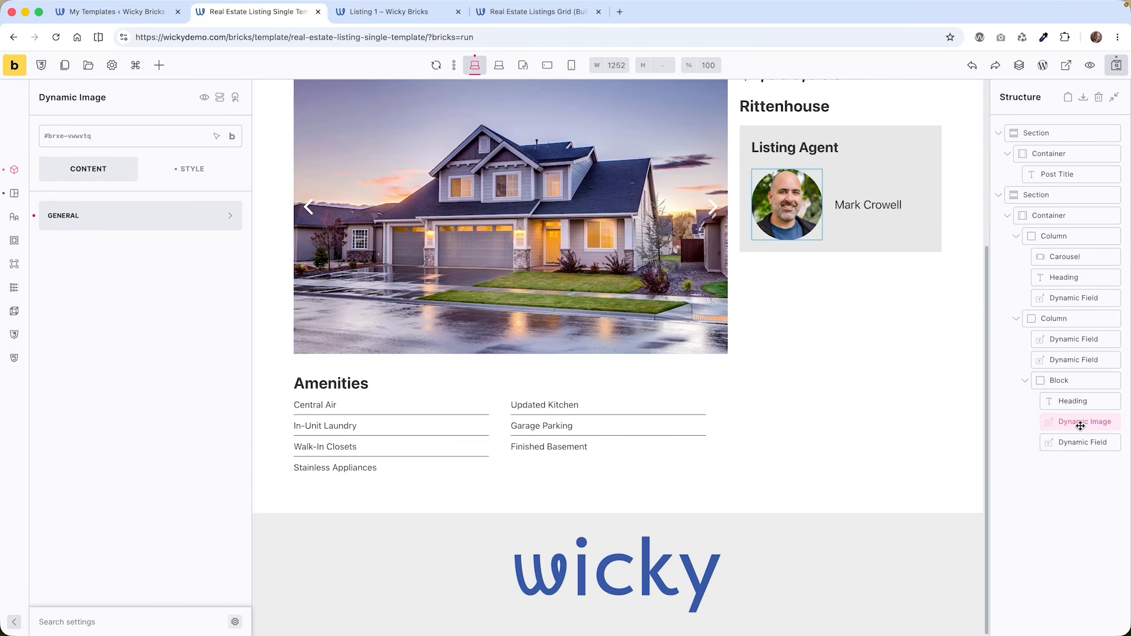
{"action": "left_click", "coordinate": [102, 221]}
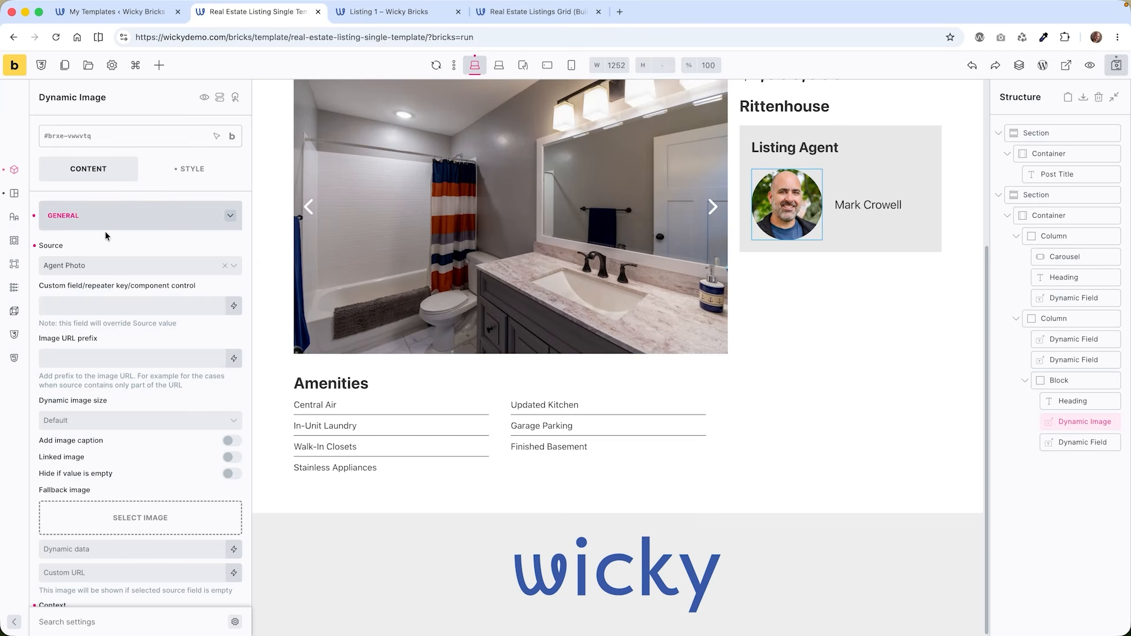
{"action": "left_click", "coordinate": [92, 266]}
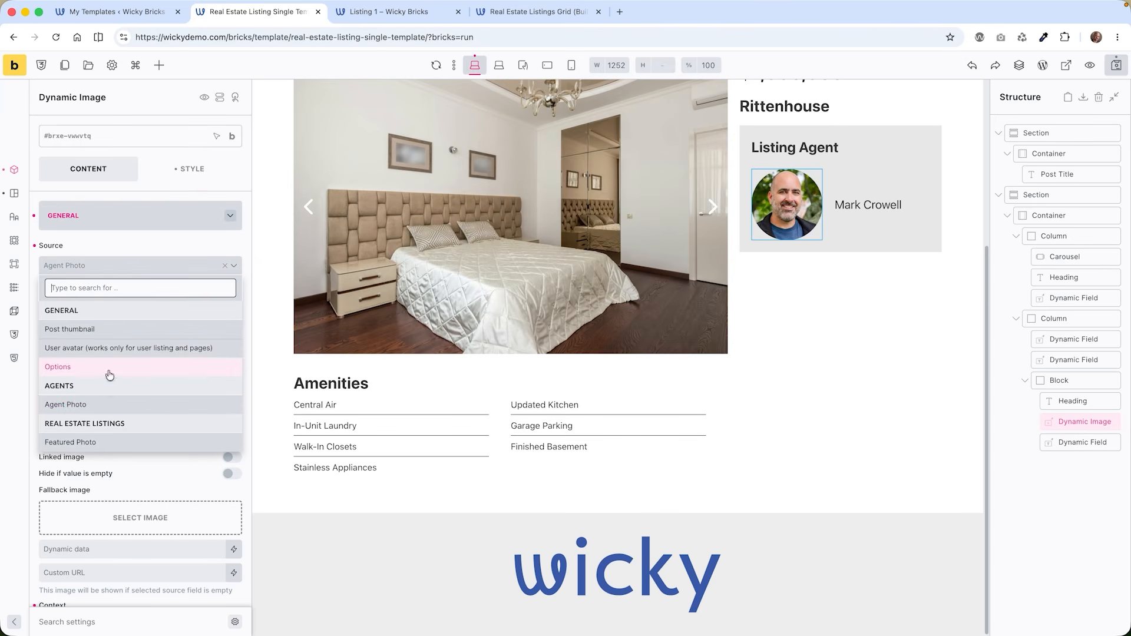
{"action": "left_click", "coordinate": [105, 249]}
- Examine the context options of the agent's Dynamic Image, including the agent-to-listings relation
{"action": "scroll", "coordinate": [153, 334], "scroll_direction": "down", "scroll_amount": 2}
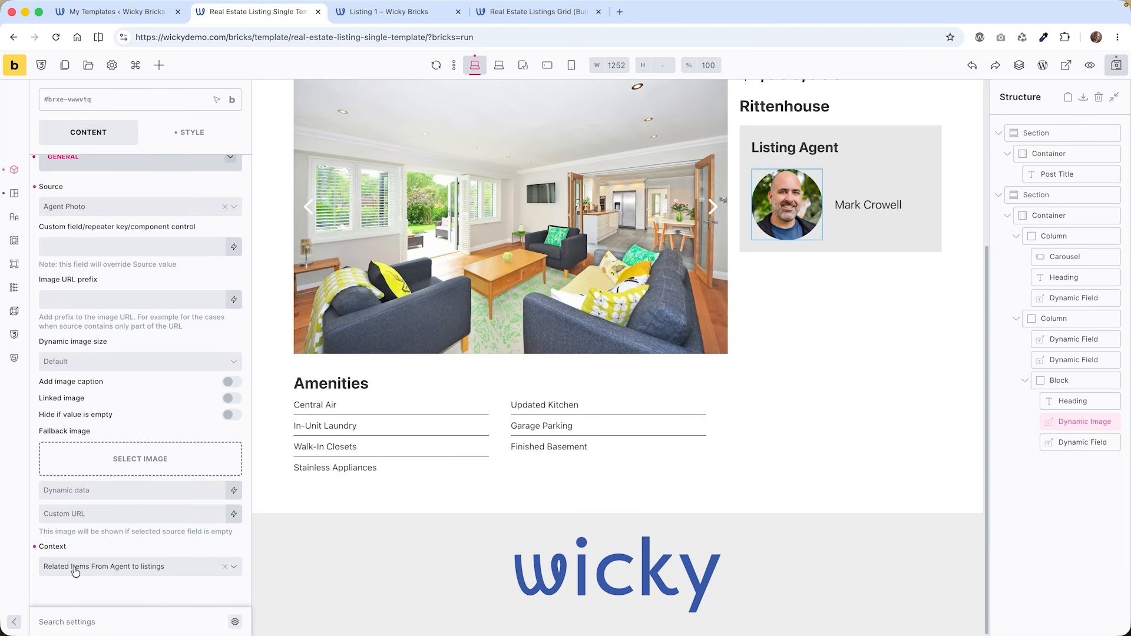
{"action": "left_click", "coordinate": [76, 570]}
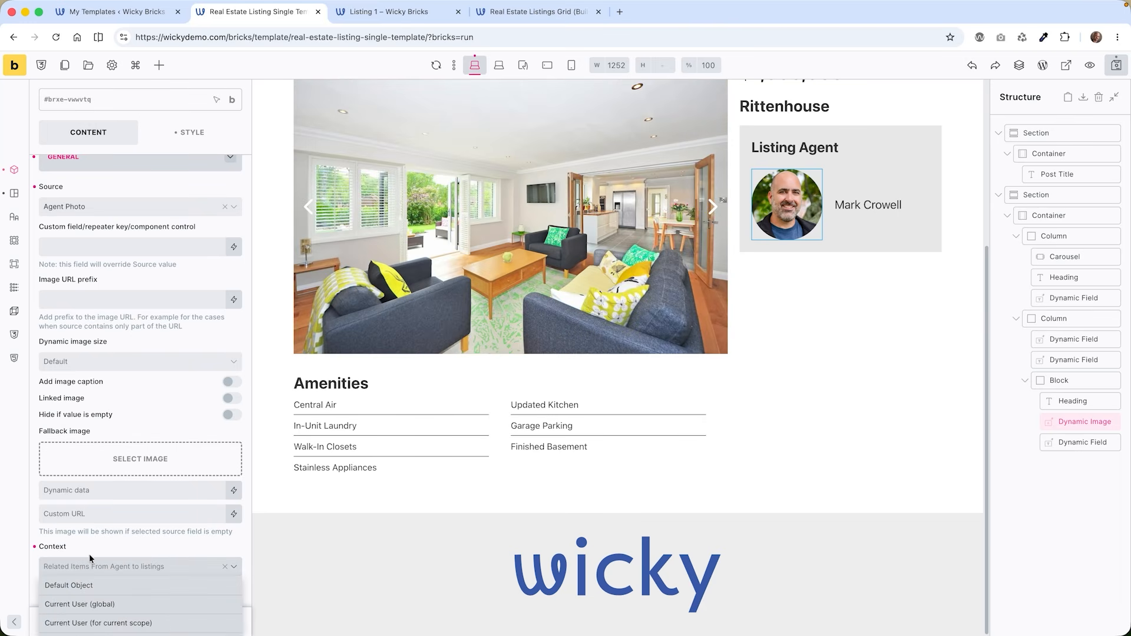
{"action": "scroll", "coordinate": [103, 536], "scroll_direction": "down", "scroll_amount": 3}
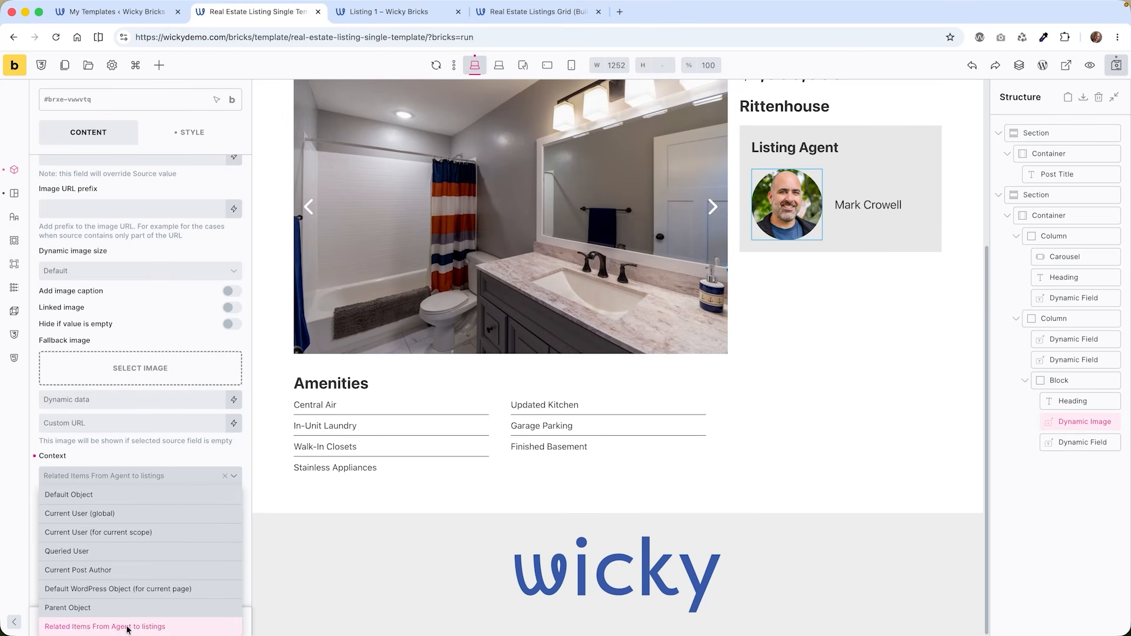
{"action": "left_click", "coordinate": [147, 475]}
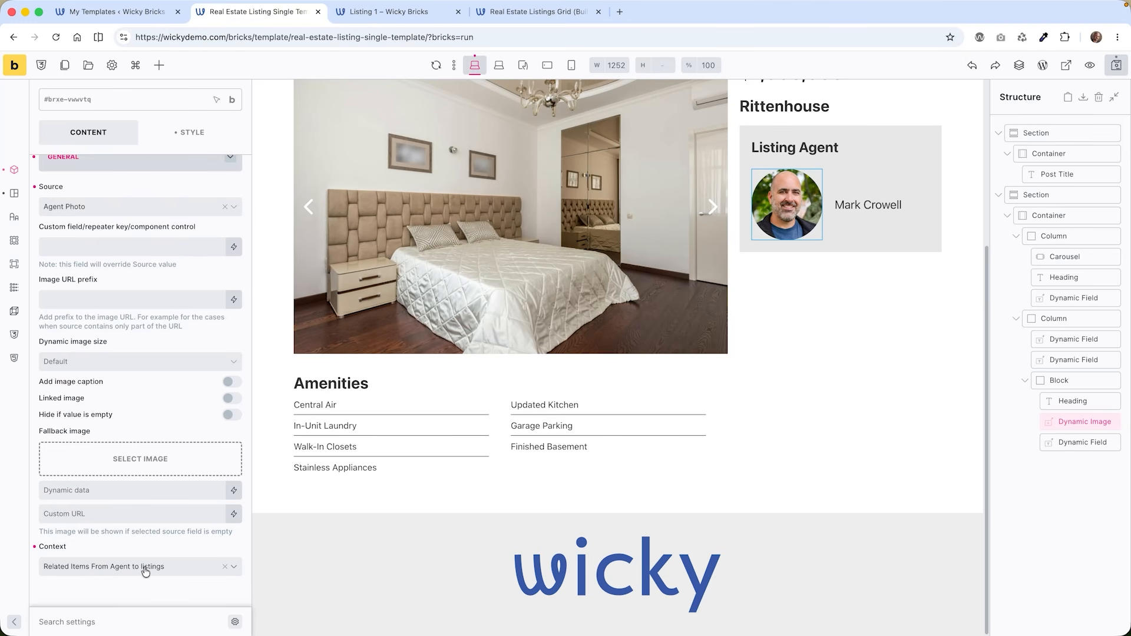
{"action": "scroll", "coordinate": [148, 532], "scroll_direction": "up", "scroll_amount": 2}
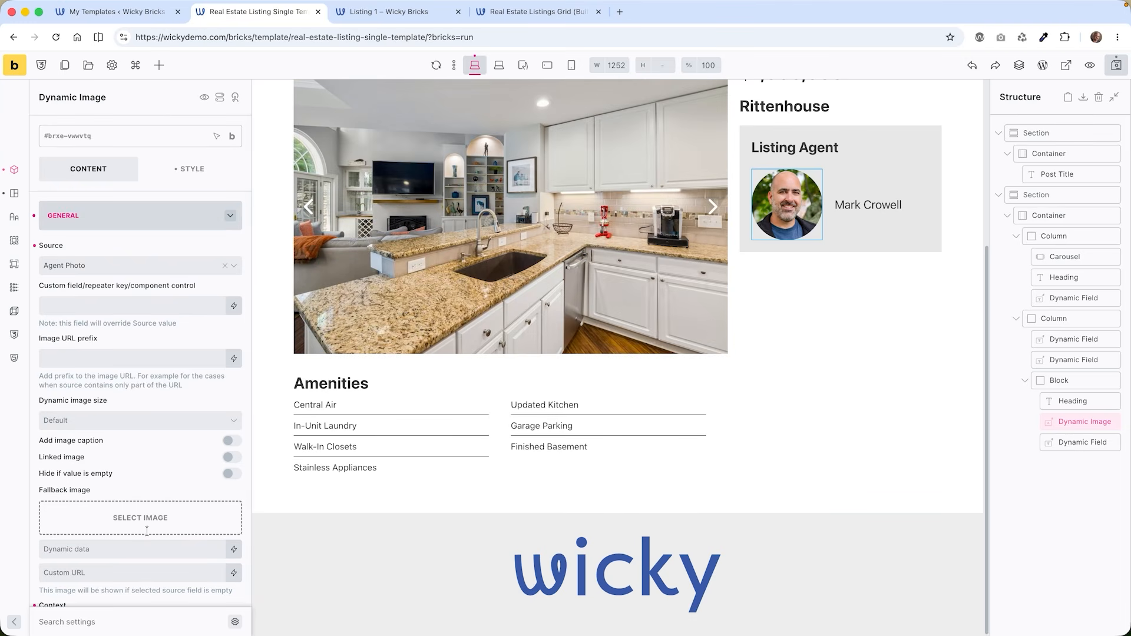
- Inspect the border and radius styling of the agent's Dynamic Image
{"action": "left_click", "coordinate": [194, 170]}
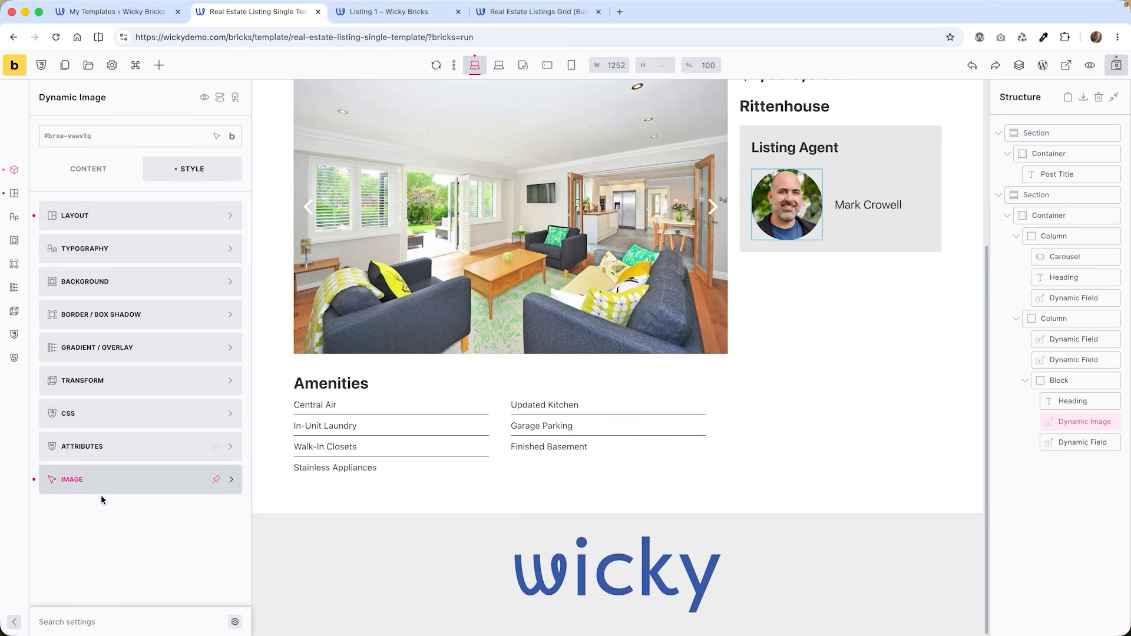
{"action": "left_click", "coordinate": [91, 487]}
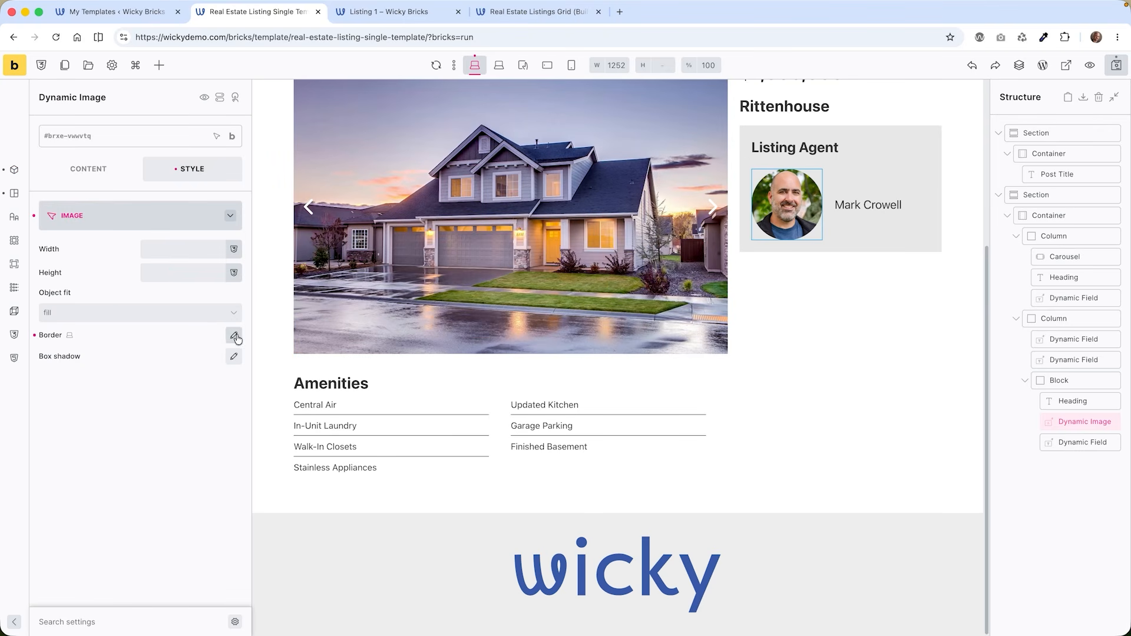
{"action": "left_click", "coordinate": [233, 335]}
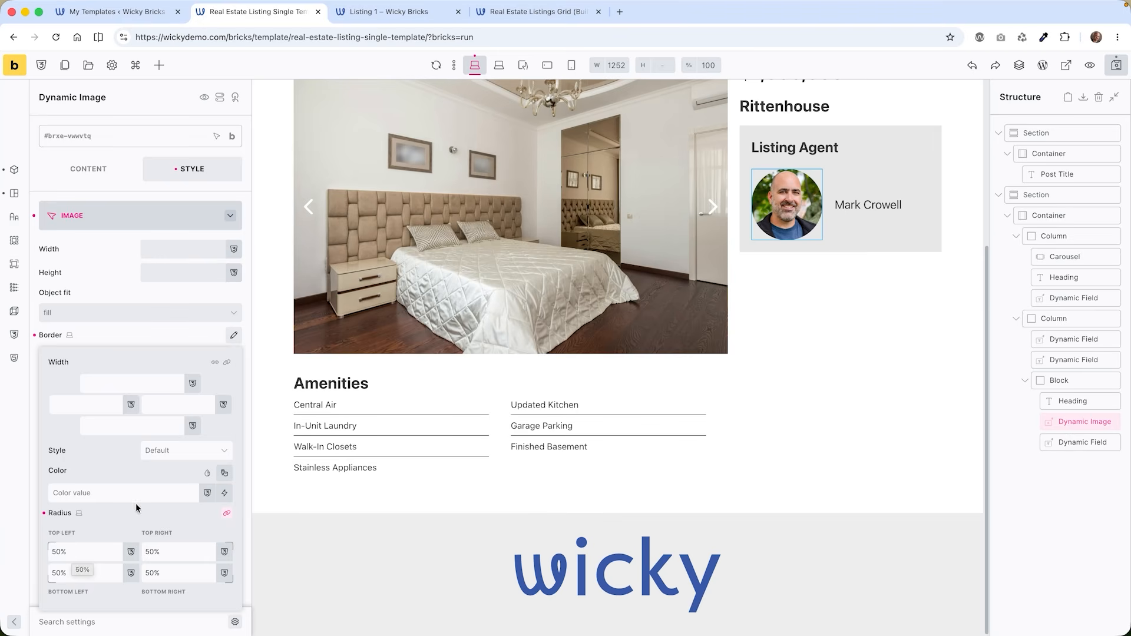
{"action": "left_click", "coordinate": [118, 334]}
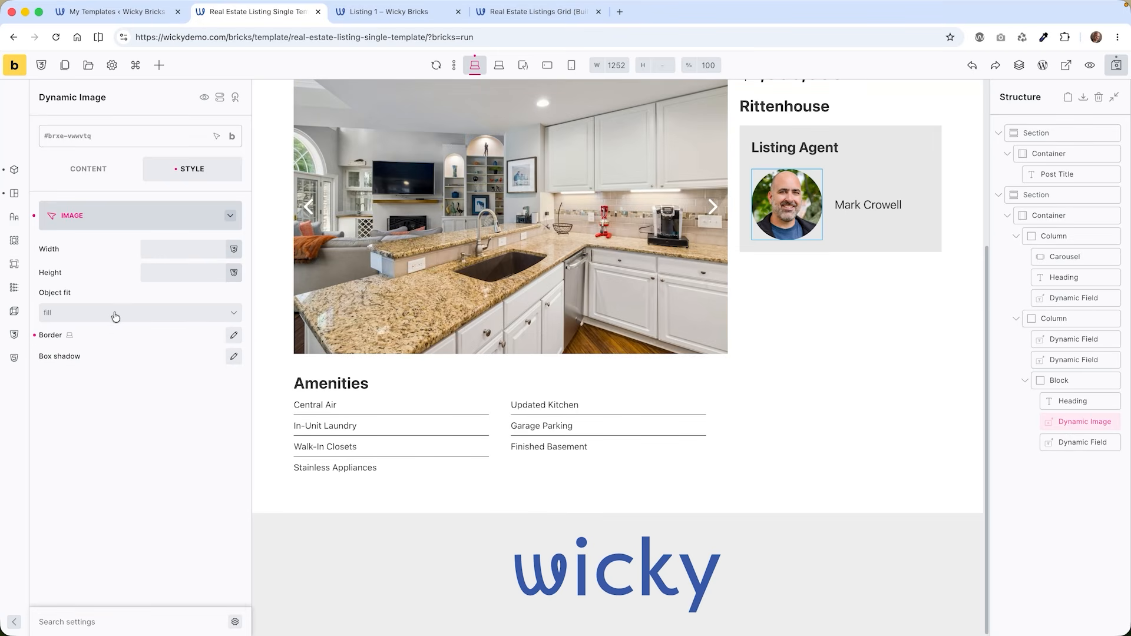
- Inspect the source, object field and context options of the agent name's Dynamic Field
{"action": "left_click", "coordinate": [1082, 442]}
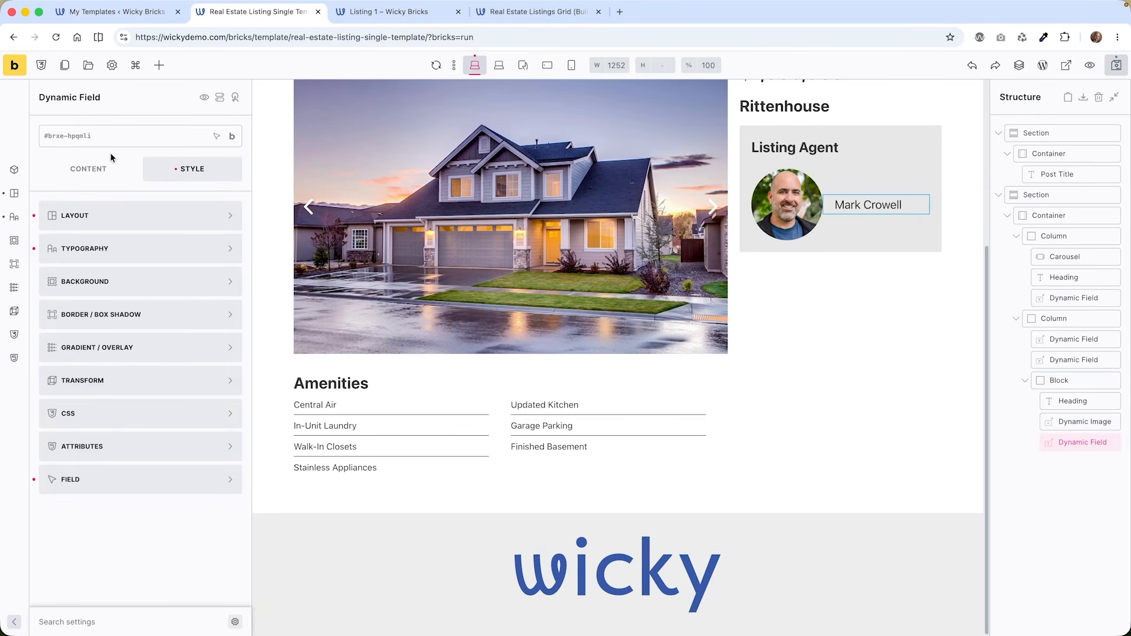
{"action": "left_click", "coordinate": [90, 172]}
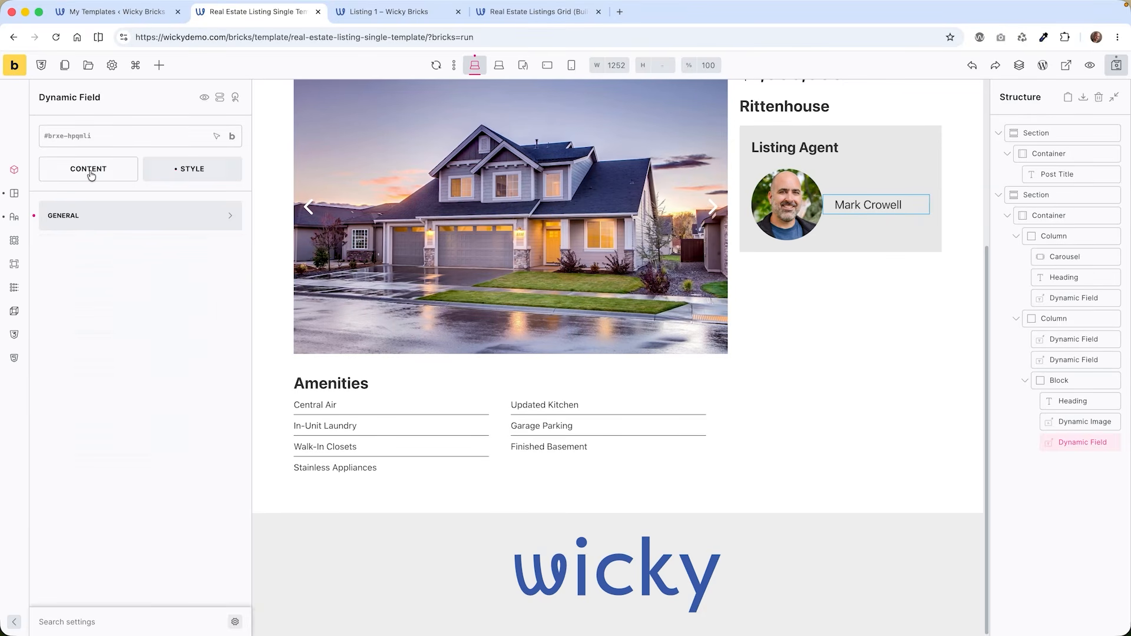
{"action": "left_click", "coordinate": [91, 215]}
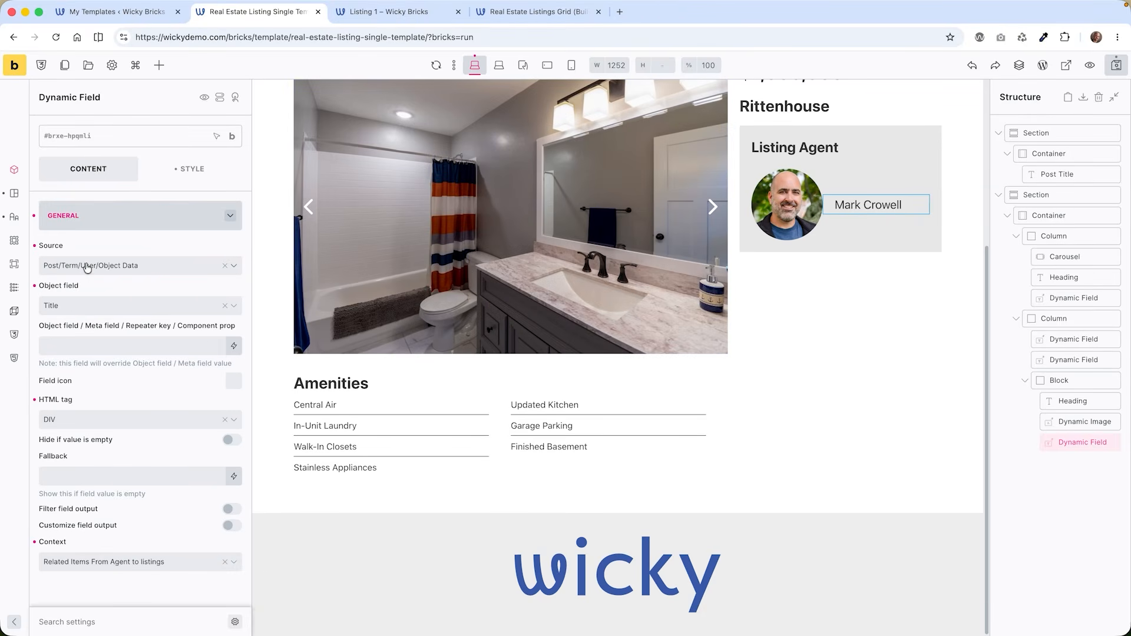
{"action": "left_click", "coordinate": [107, 306]}
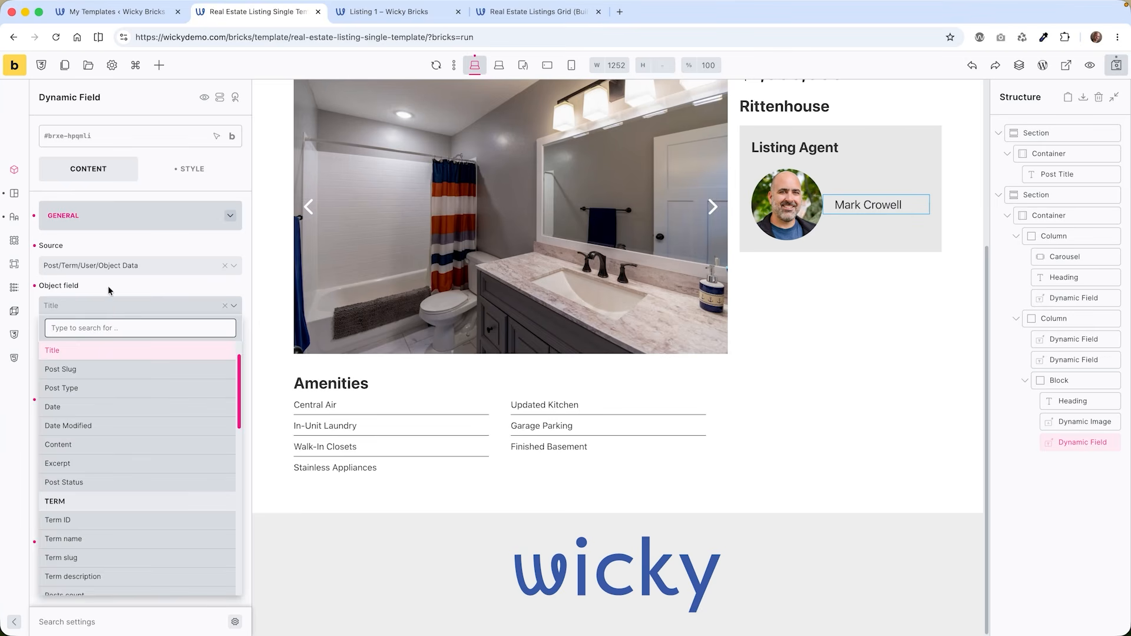
{"action": "left_click", "coordinate": [109, 290]}
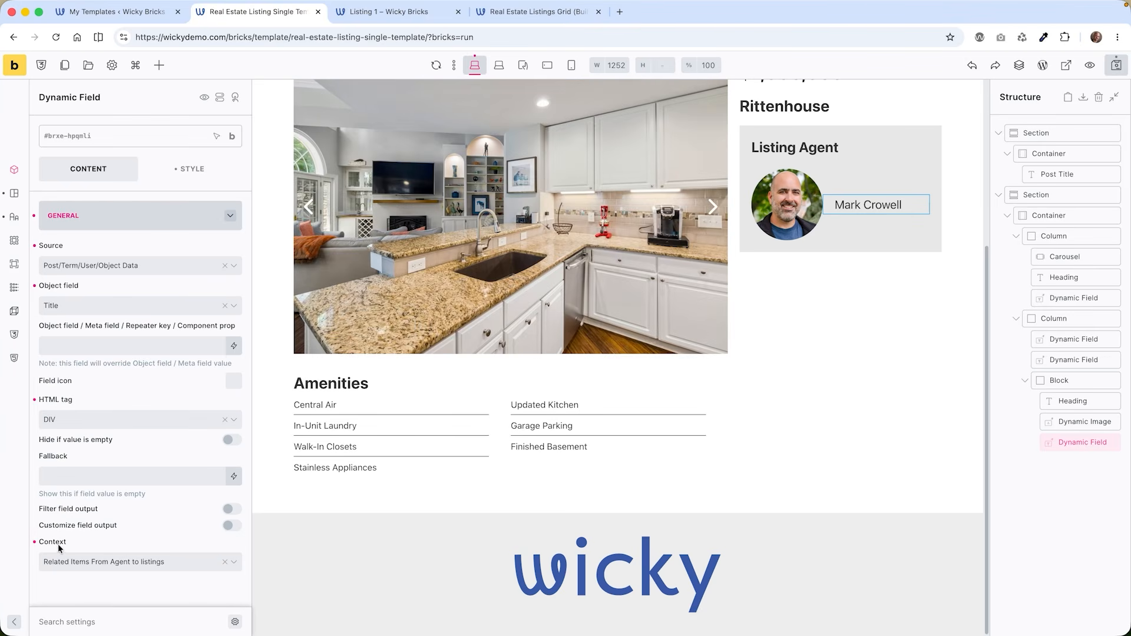
{"action": "left_click", "coordinate": [69, 563]}
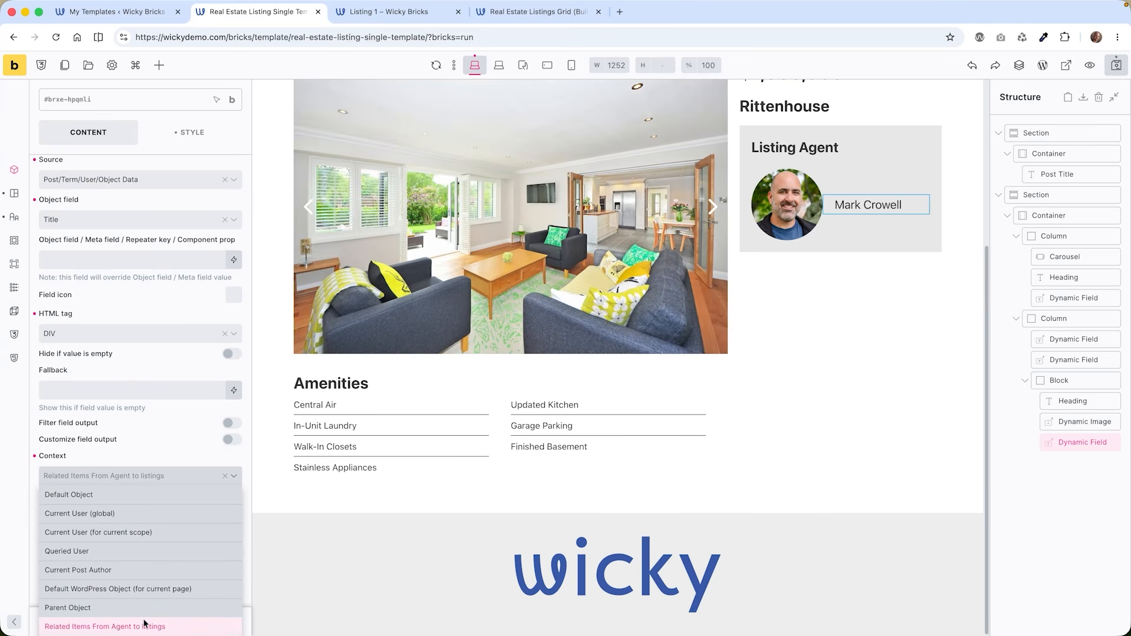
{"action": "left_click", "coordinate": [129, 451]}
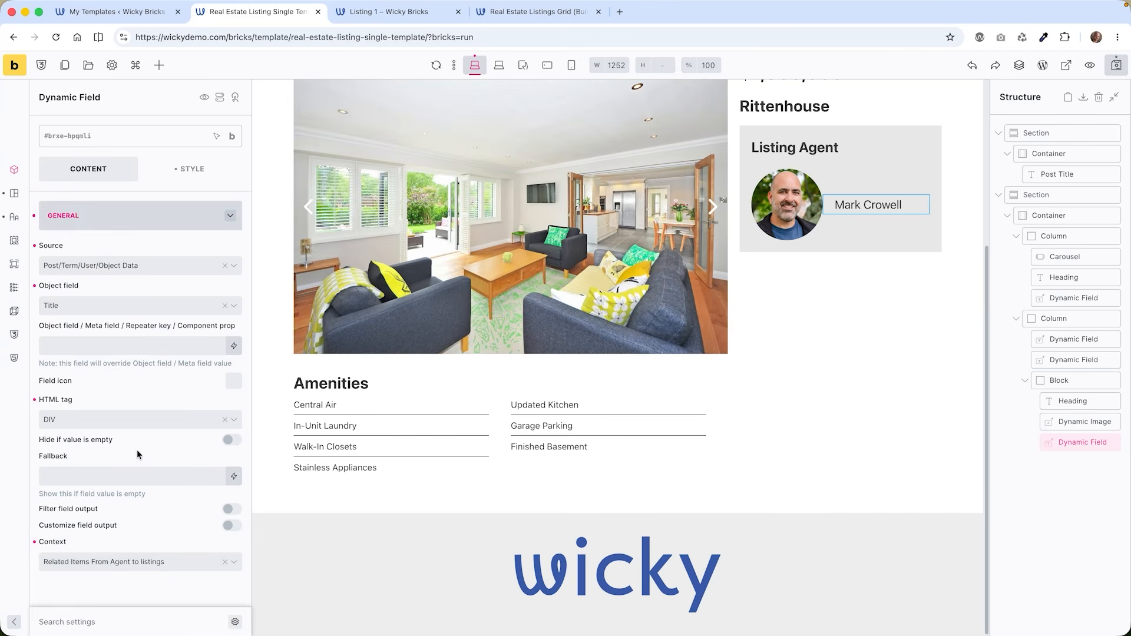
- Compare the layout spacing and width of the agent name field with those of the agent image
{"action": "left_click", "coordinate": [193, 165]}
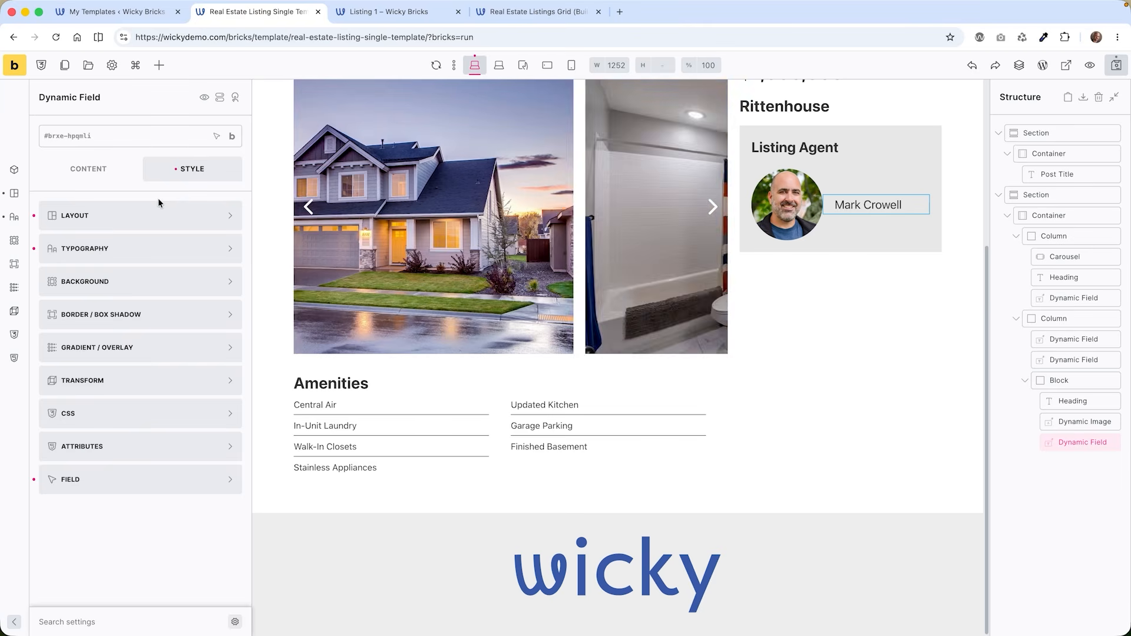
{"action": "left_click", "coordinate": [100, 217]}
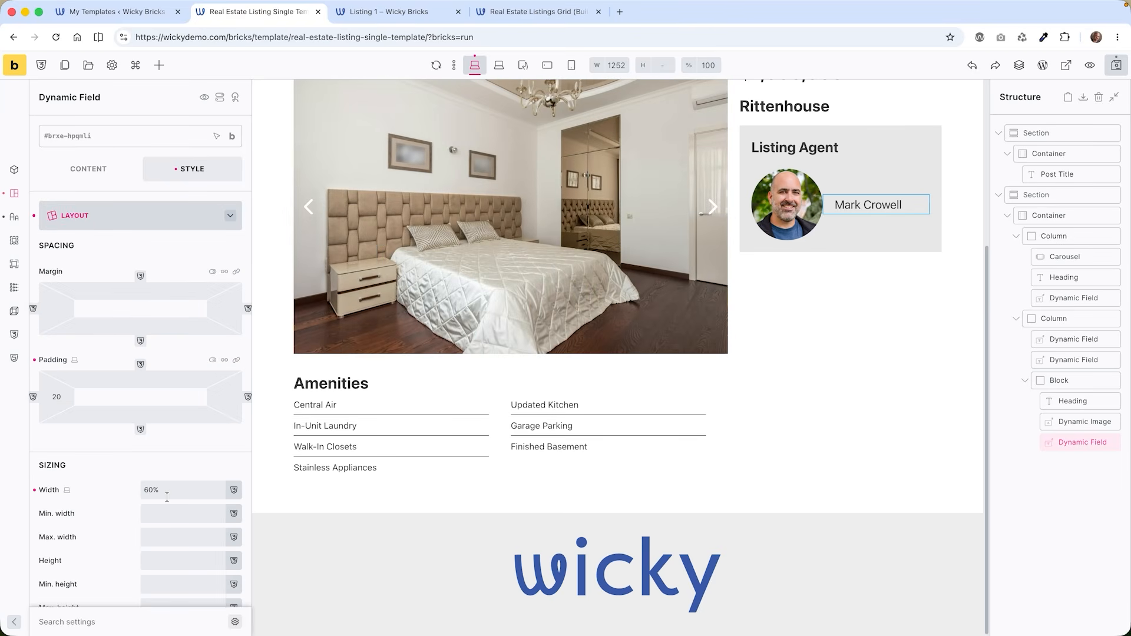
{"action": "left_click", "coordinate": [1098, 426]}
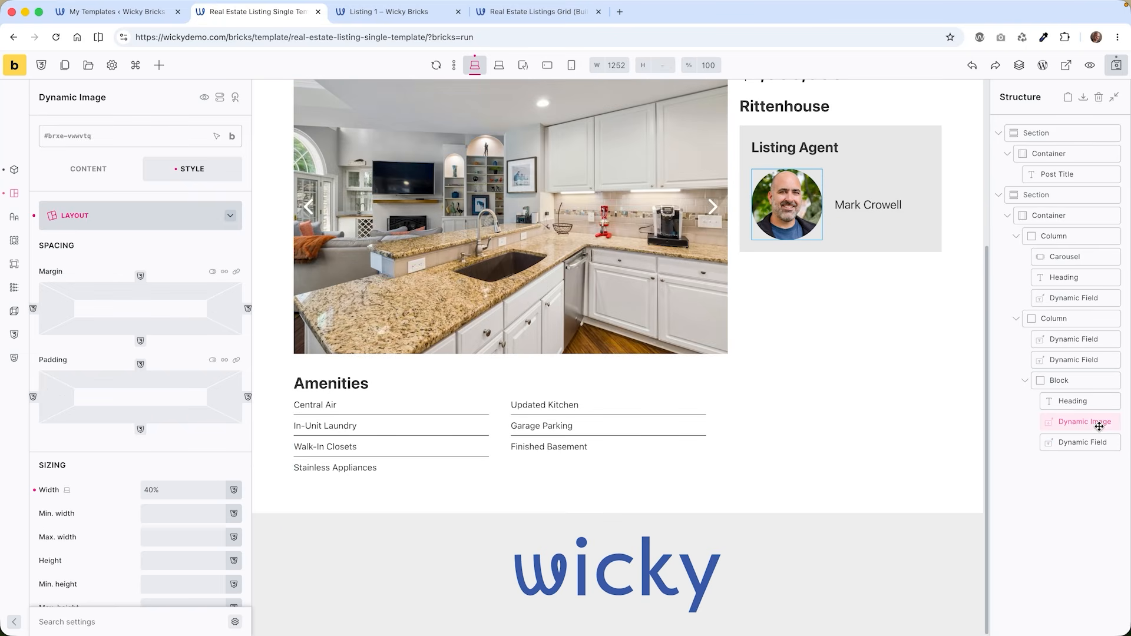
{"action": "left_click", "coordinate": [174, 487]}
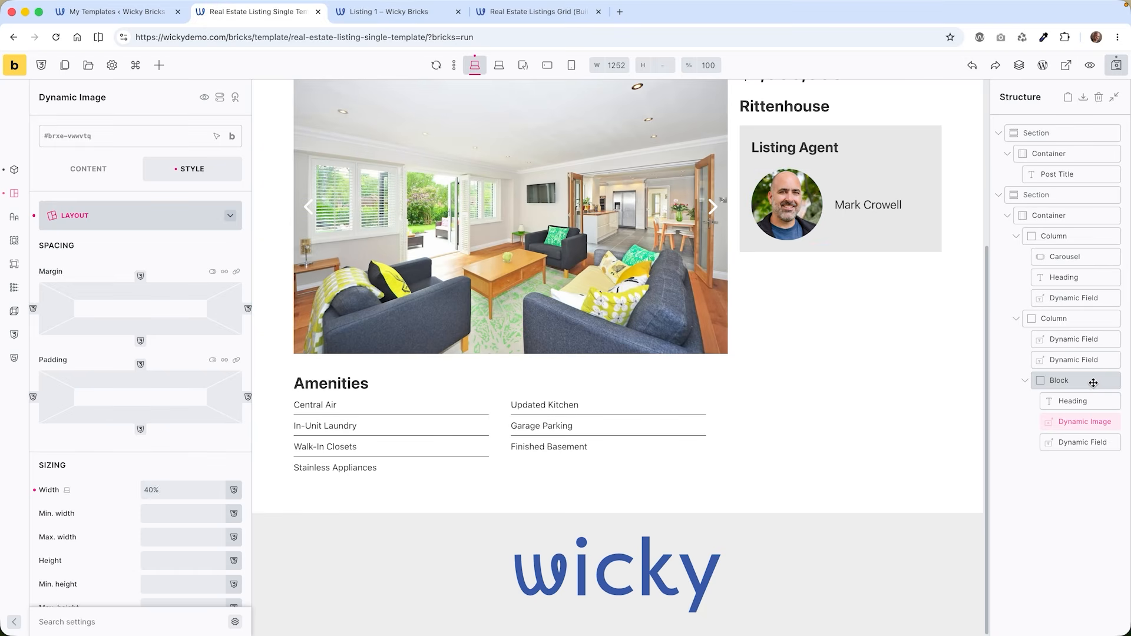
- Clear the listing agent block's link and set its link type to Dynamic data
{"action": "left_click", "coordinate": [1059, 380]}
{"action": "left_click", "coordinate": [83, 166]}
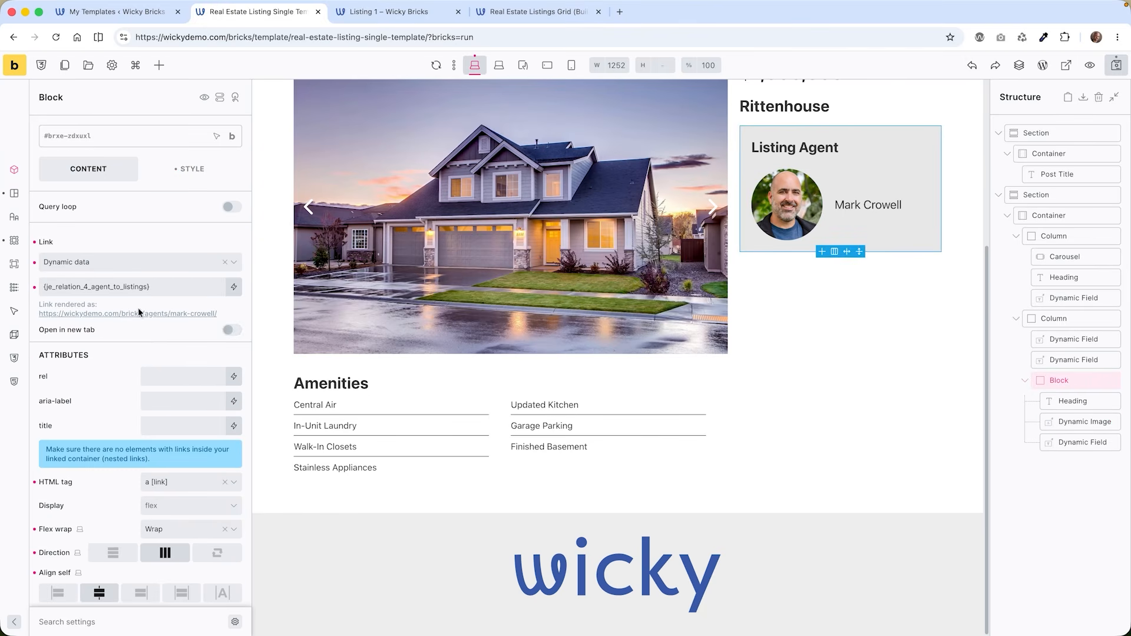
{"action": "scroll", "coordinate": [108, 355], "scroll_direction": "down", "scroll_amount": 5}
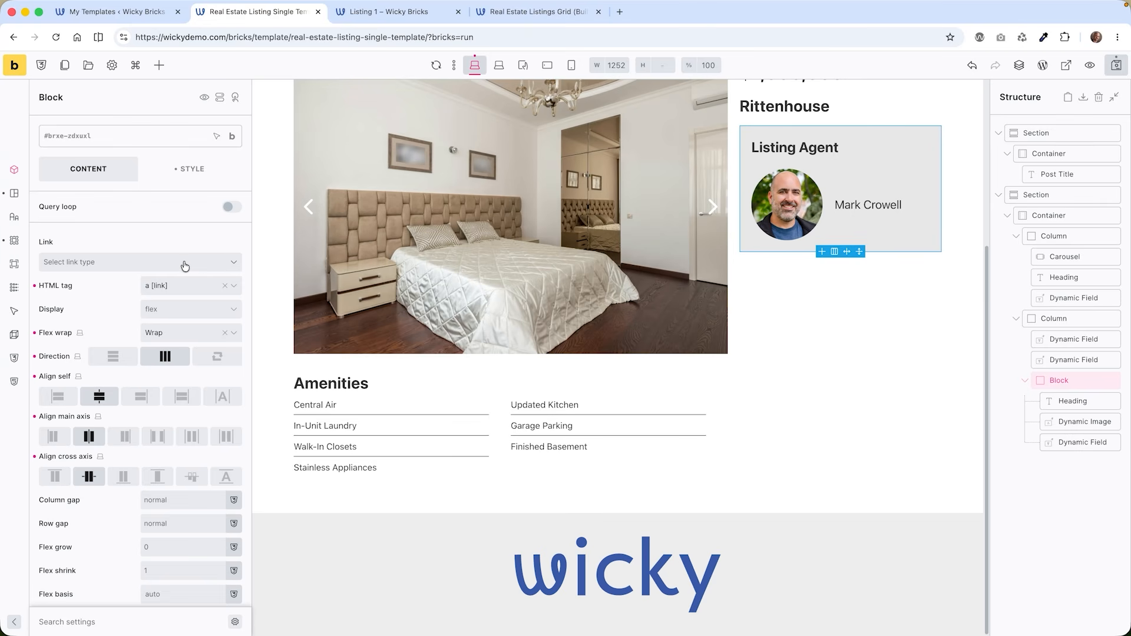
{"action": "left_click", "coordinate": [185, 264]}
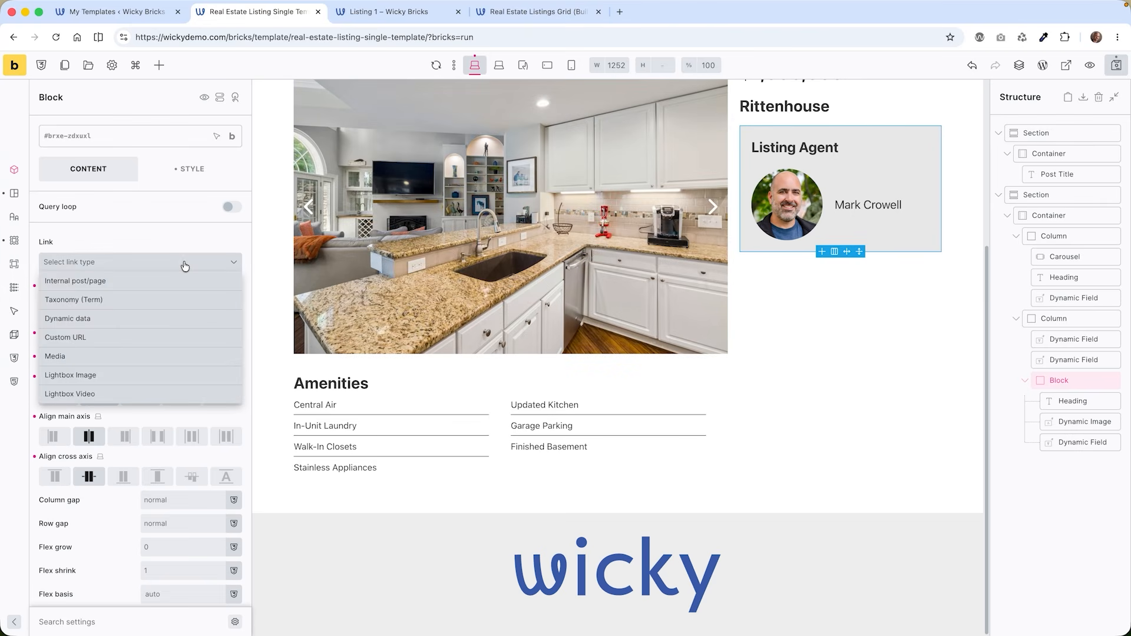
{"action": "left_click", "coordinate": [100, 330]}
- Link the listing agent block to the JE Relation: Agent to listings dynamic tag and save the template
{"action": "left_click", "coordinate": [235, 287]}
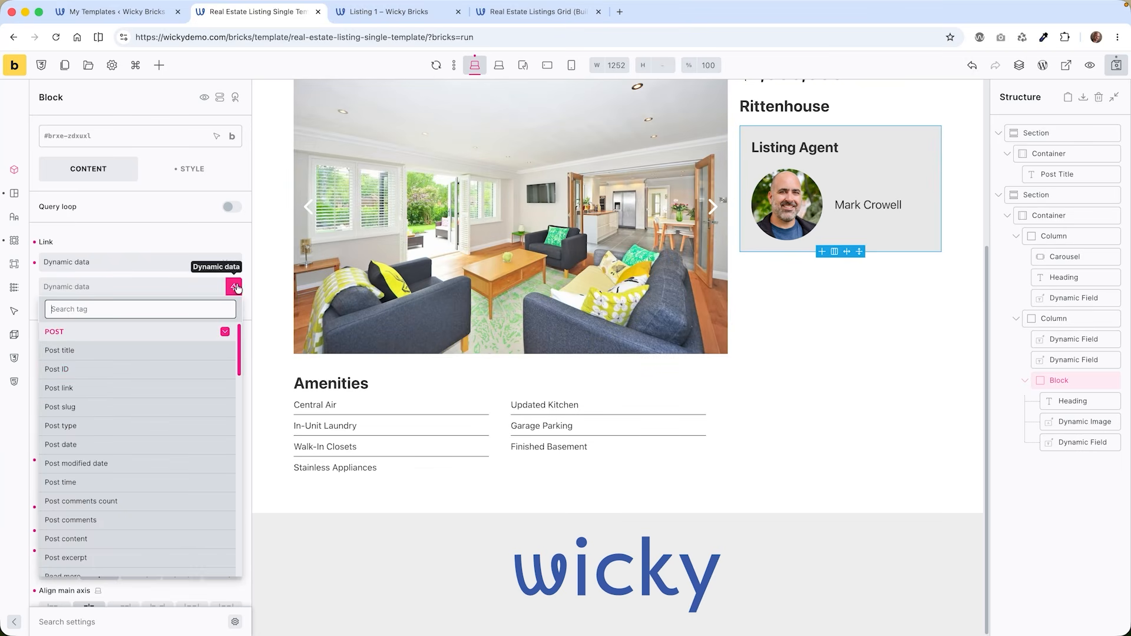
{"action": "scroll", "coordinate": [192, 388], "scroll_direction": "down", "scroll_amount": 10}
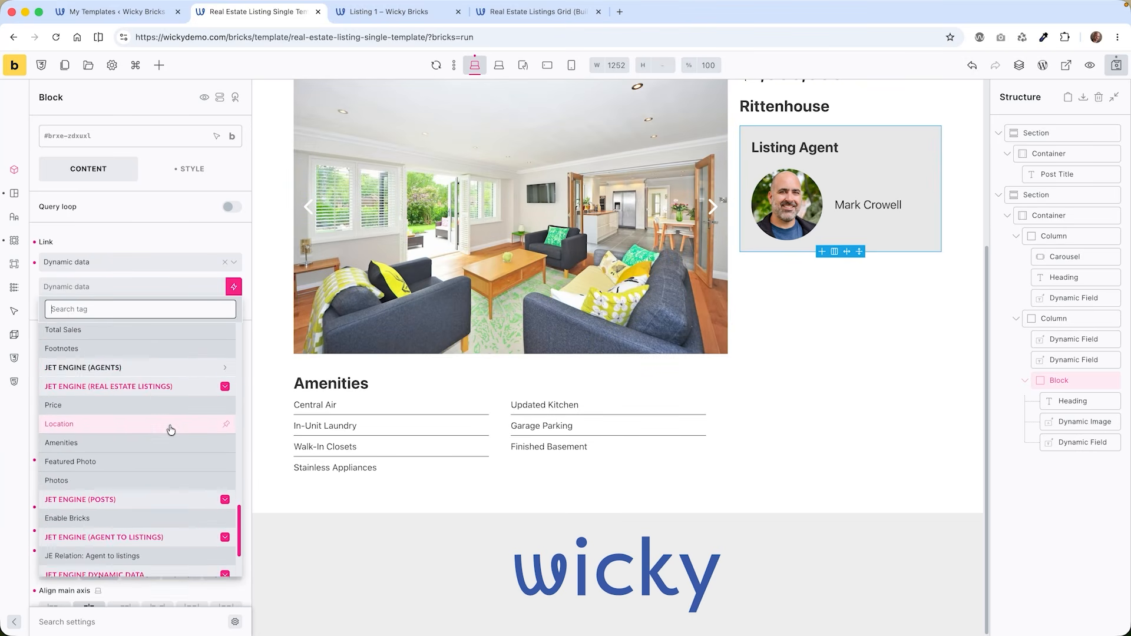
{"action": "scroll", "coordinate": [171, 429], "scroll_direction": "down", "scroll_amount": 3}
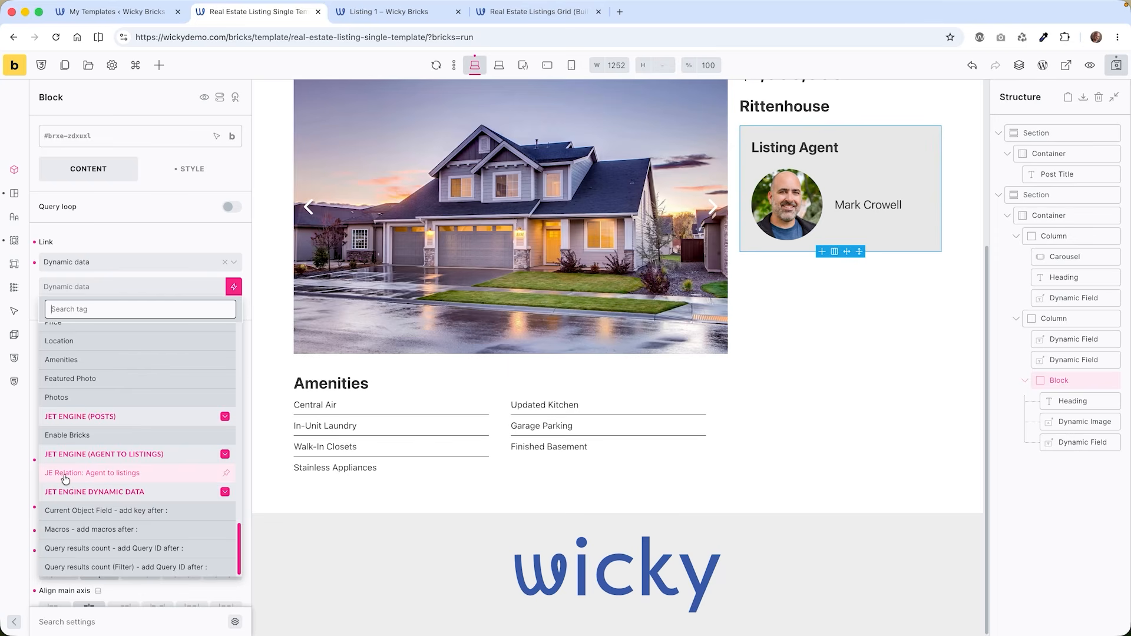
{"action": "left_click", "coordinate": [128, 477]}
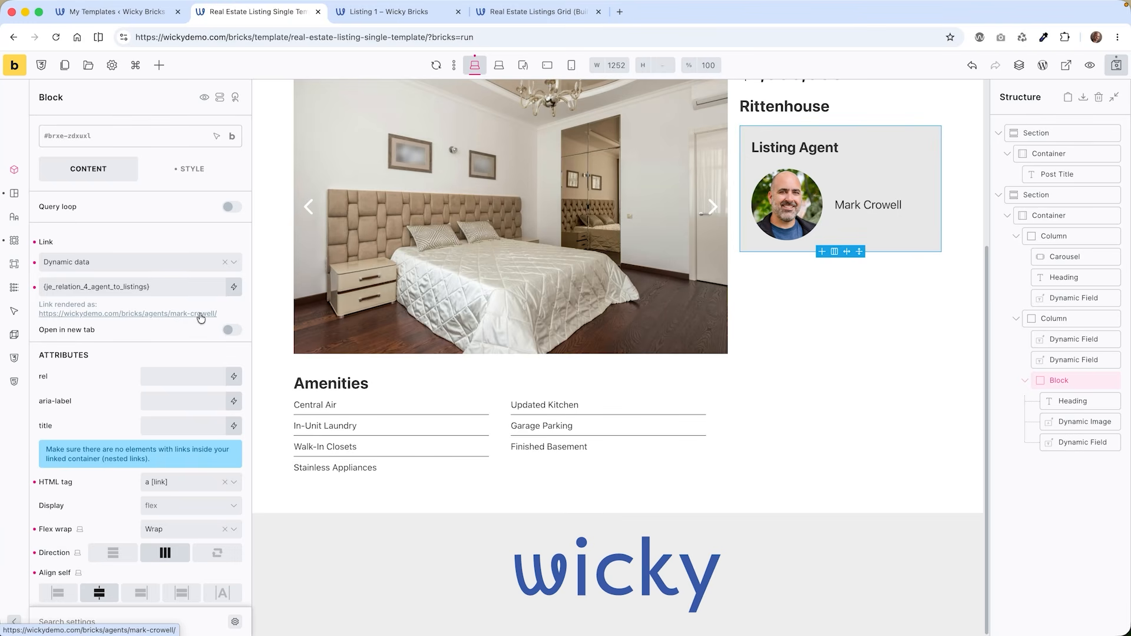
{"action": "left_click", "coordinate": [1117, 63]}
- Follow the agent block's link on the live Listing 1 page and review the agent's details and listings
{"action": "left_click", "coordinate": [412, 13]}
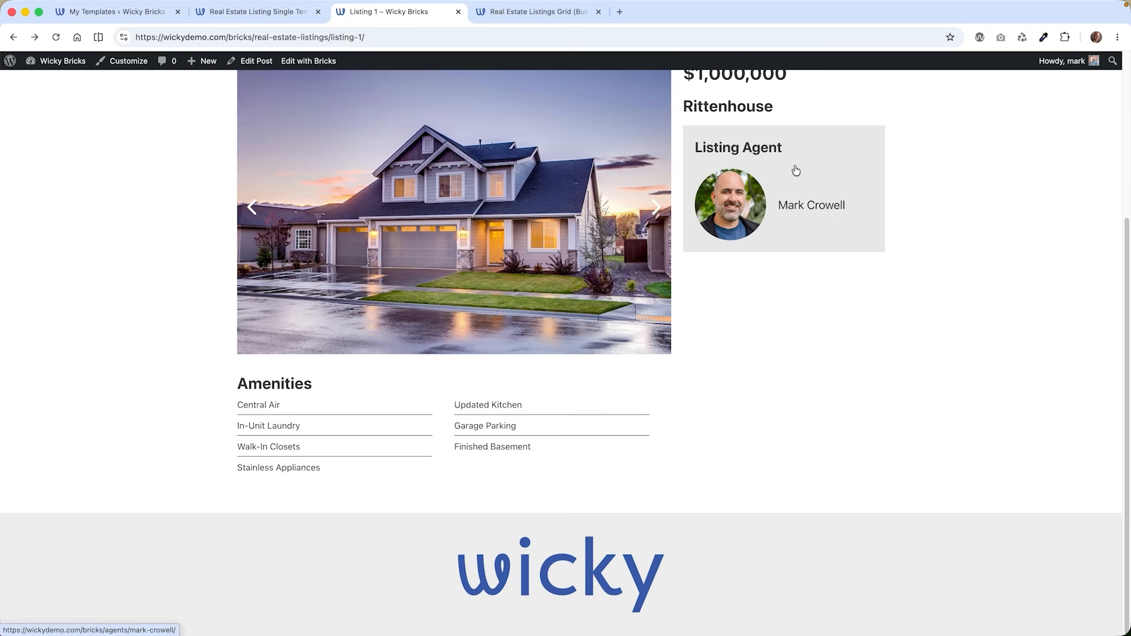
{"action": "left_click", "coordinate": [776, 177]}
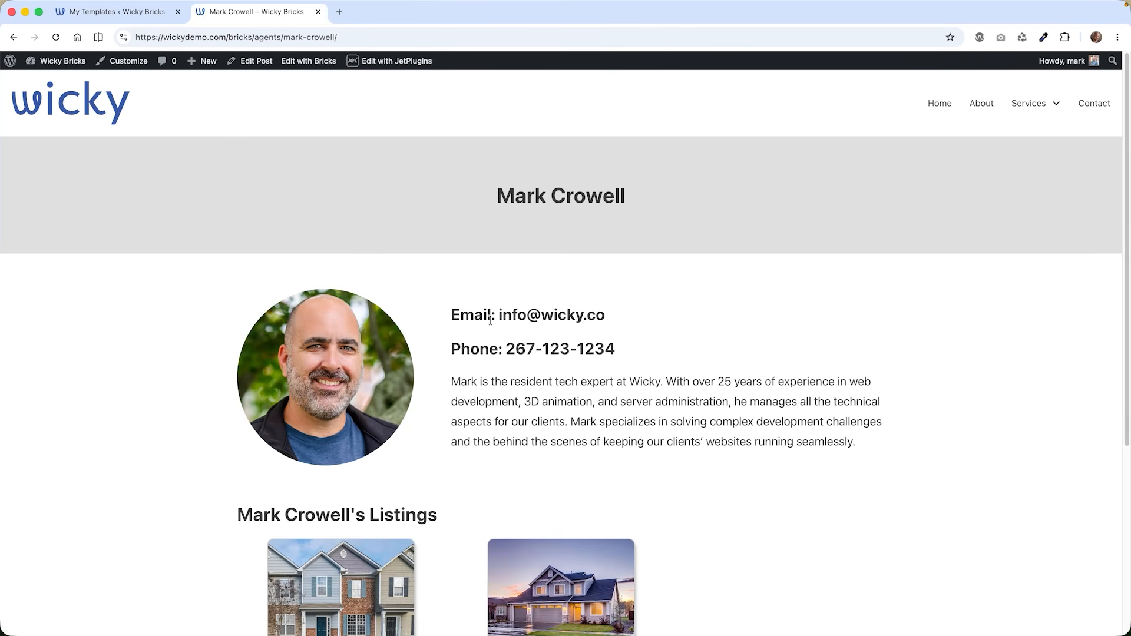
{"action": "scroll", "coordinate": [539, 253], "scroll_direction": "down", "scroll_amount": 1}
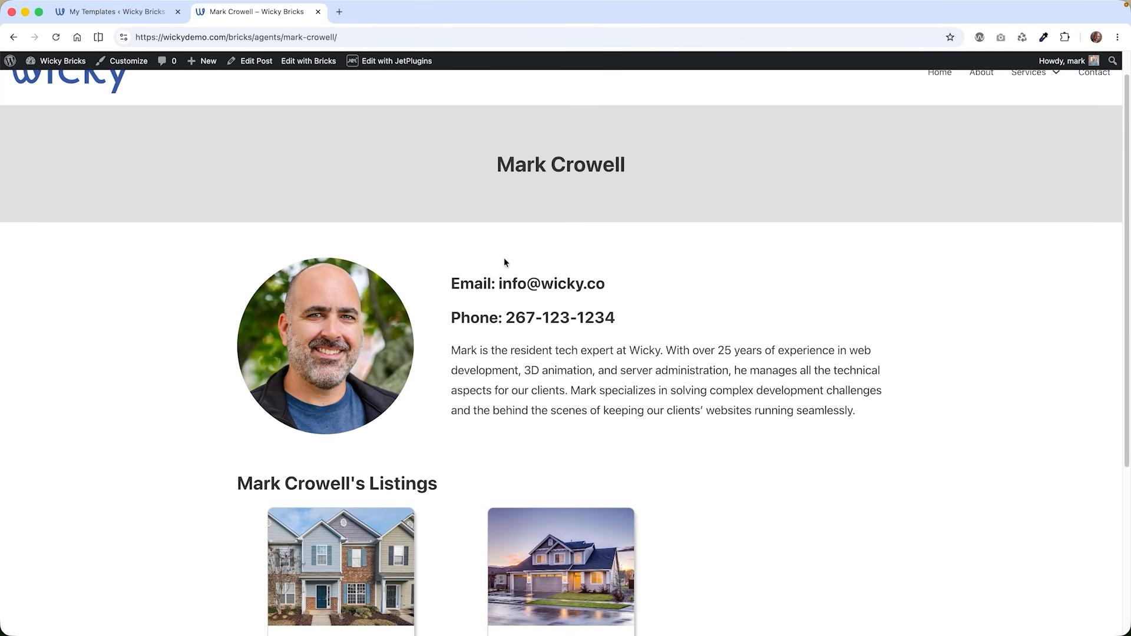
{"action": "scroll", "coordinate": [506, 260], "scroll_direction": "down", "scroll_amount": 3}
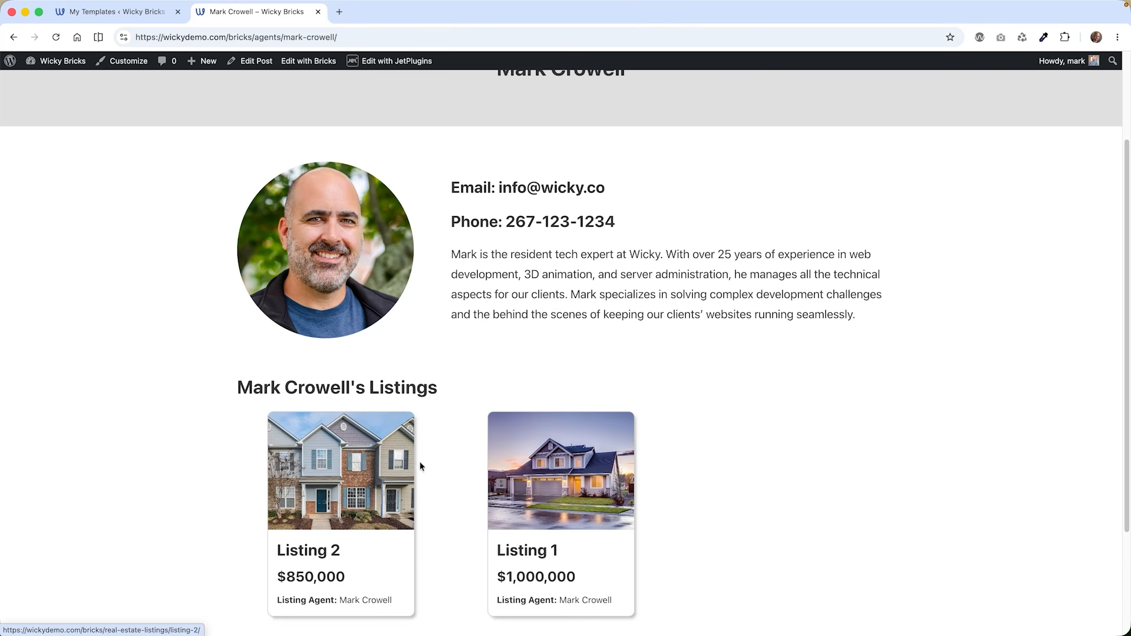
{"action": "scroll", "coordinate": [476, 518], "scroll_direction": "down", "scroll_amount": 3}
- Open the Agent Listings Template, check its template type options, and open it for editing with Bricks
{"action": "left_click", "coordinate": [158, 17]}
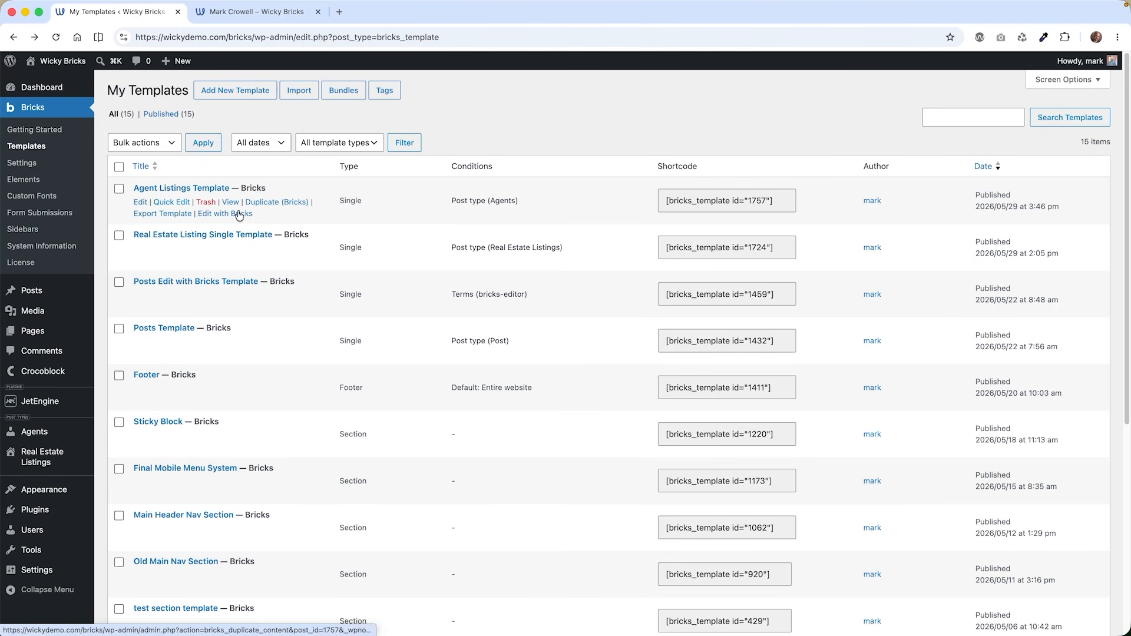
{"action": "left_click", "coordinate": [188, 192]}
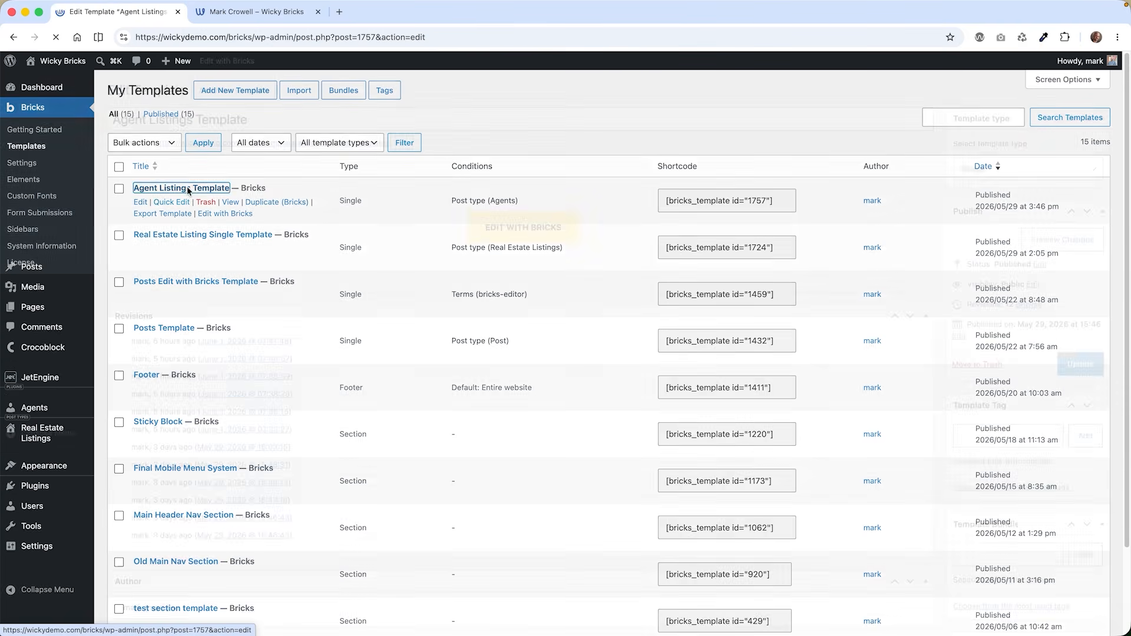
{"action": "left_click", "coordinate": [1009, 177]}
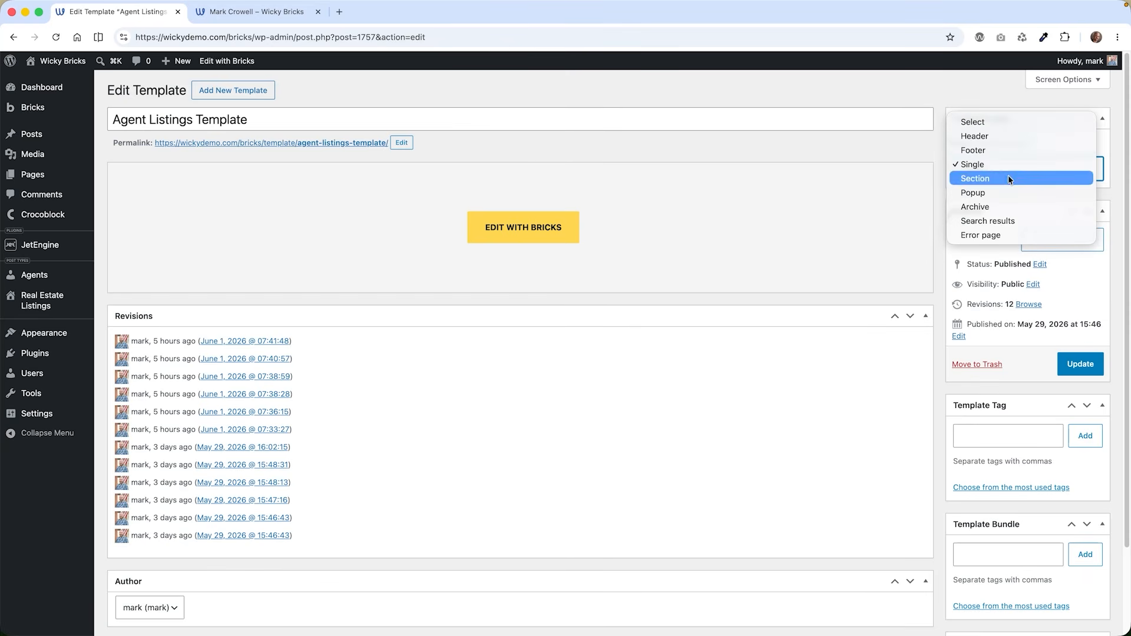
{"action": "left_click", "coordinate": [984, 107]}
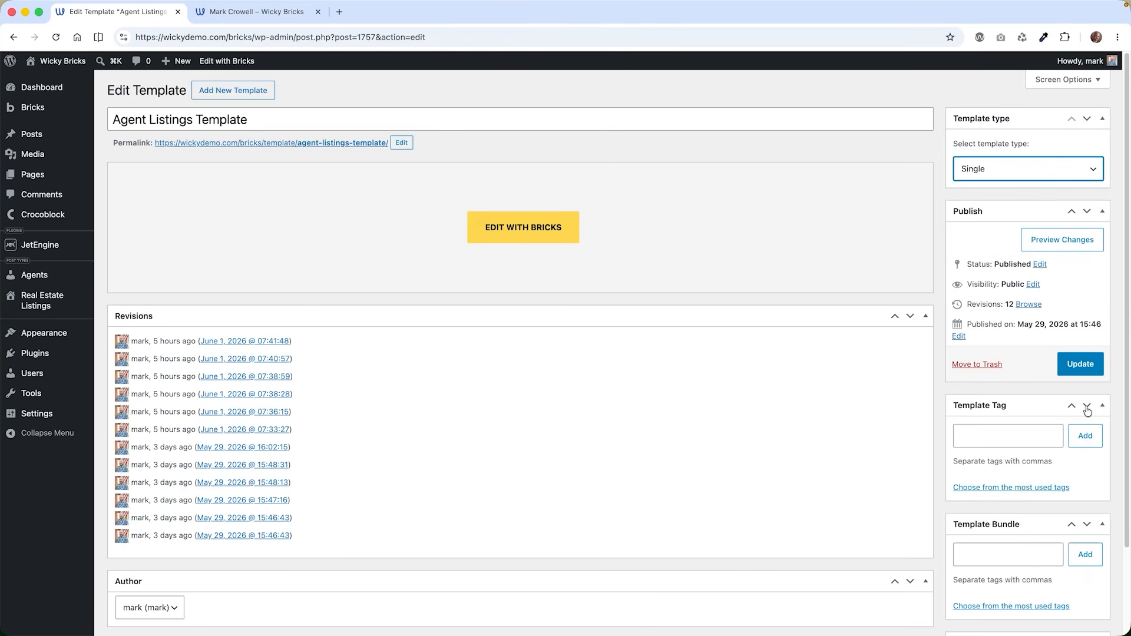
{"action": "left_click", "coordinate": [525, 234]}
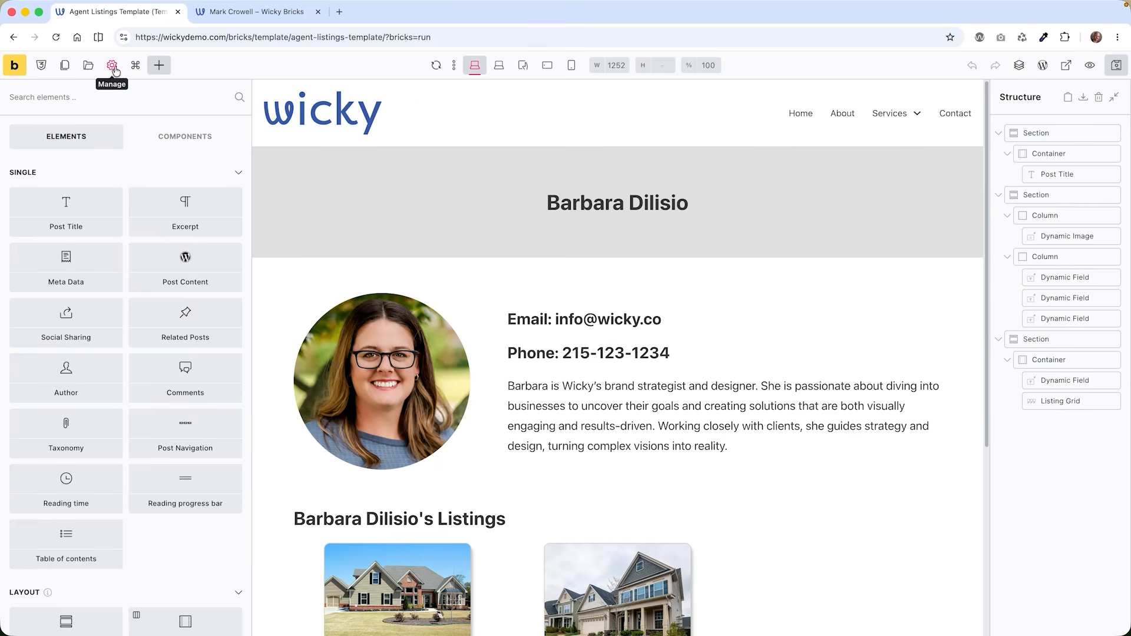
- Inspect the agent template's post type condition and its populate content settings
{"action": "left_click", "coordinate": [110, 66]}
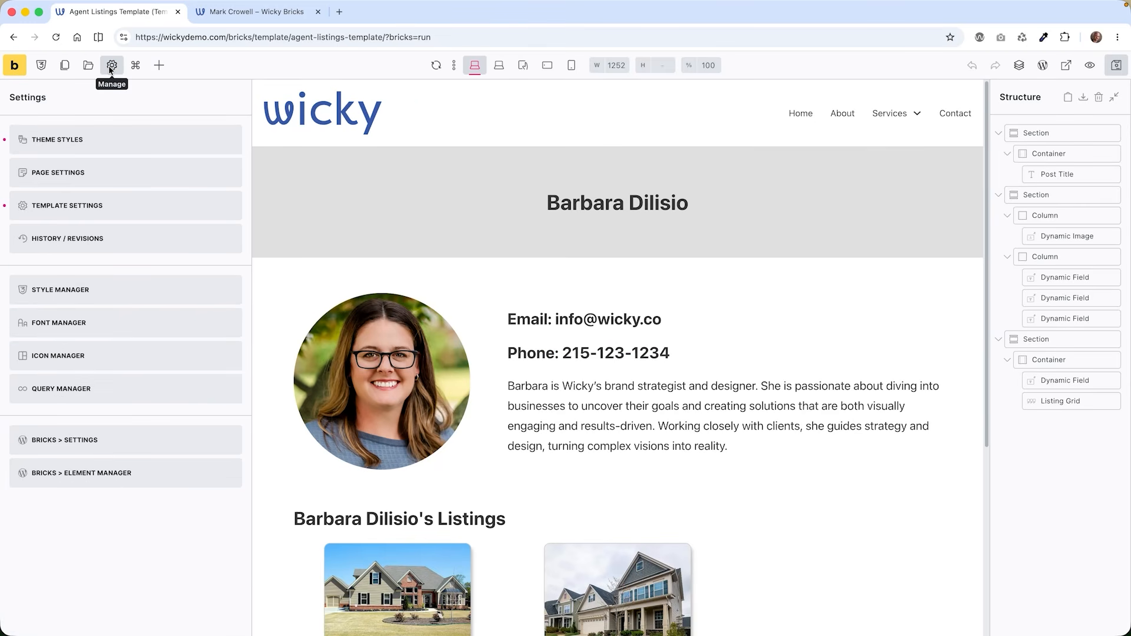
{"action": "left_click", "coordinate": [82, 209]}
{"action": "left_click", "coordinate": [61, 139]}
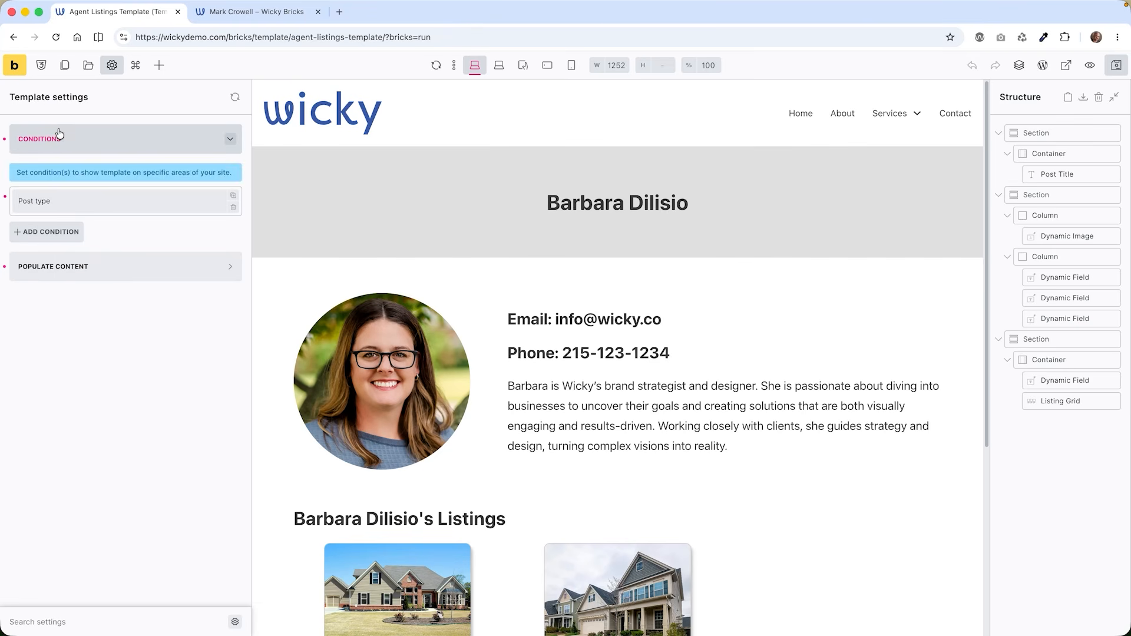
{"action": "left_click", "coordinate": [88, 196]}
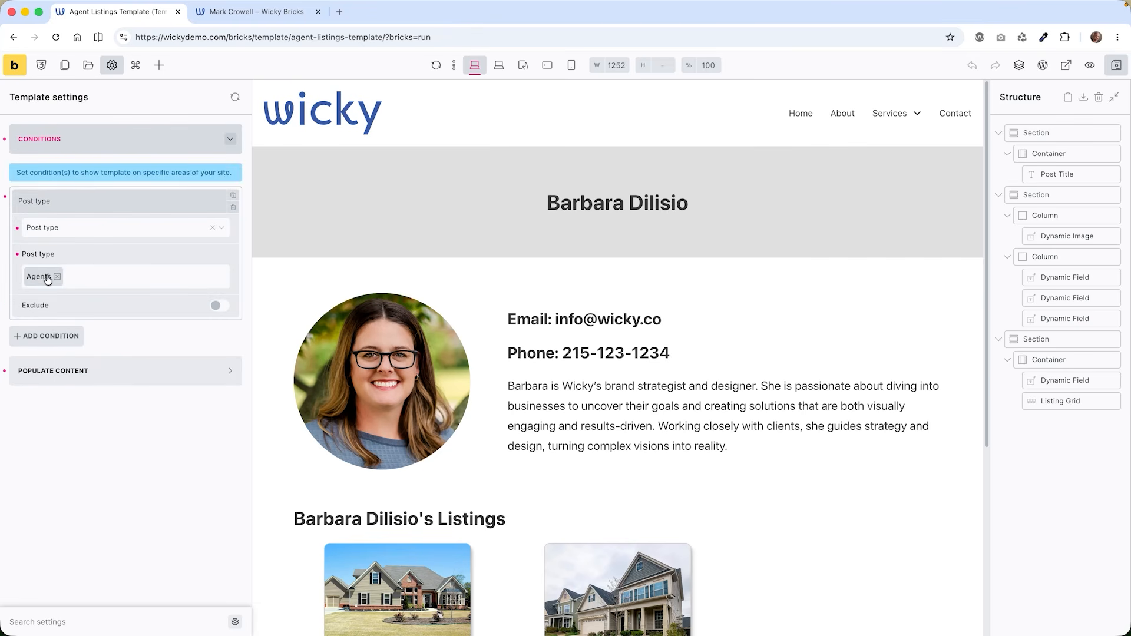
{"action": "left_click", "coordinate": [106, 370]}
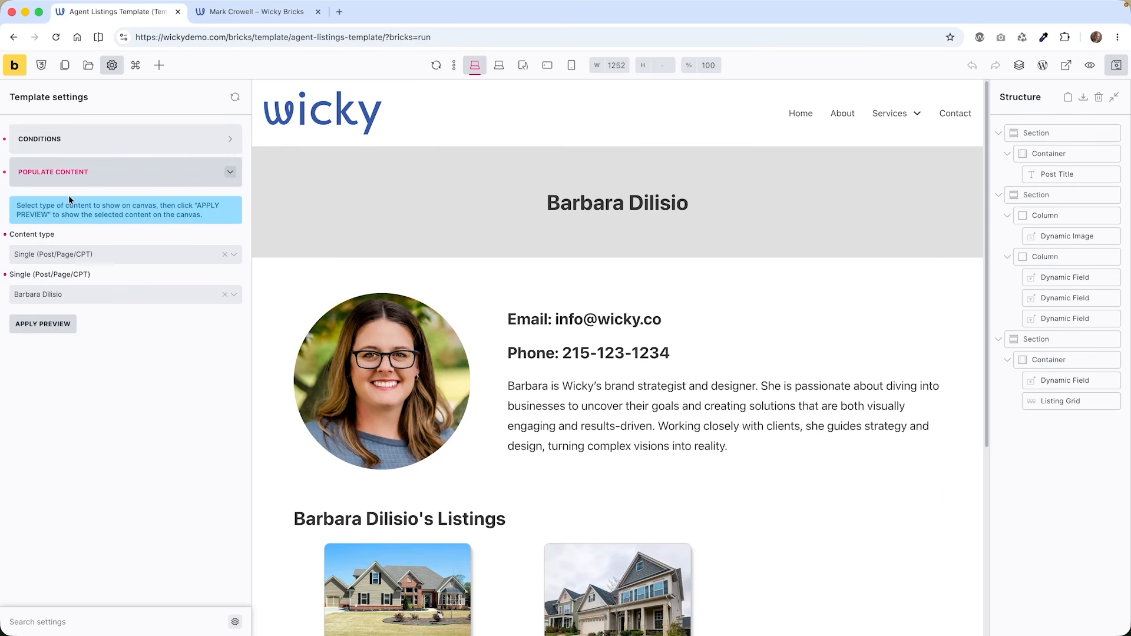
- Inspect the Post Title element's settings and locate it among the available single template elements
{"action": "left_click", "coordinate": [1084, 175]}
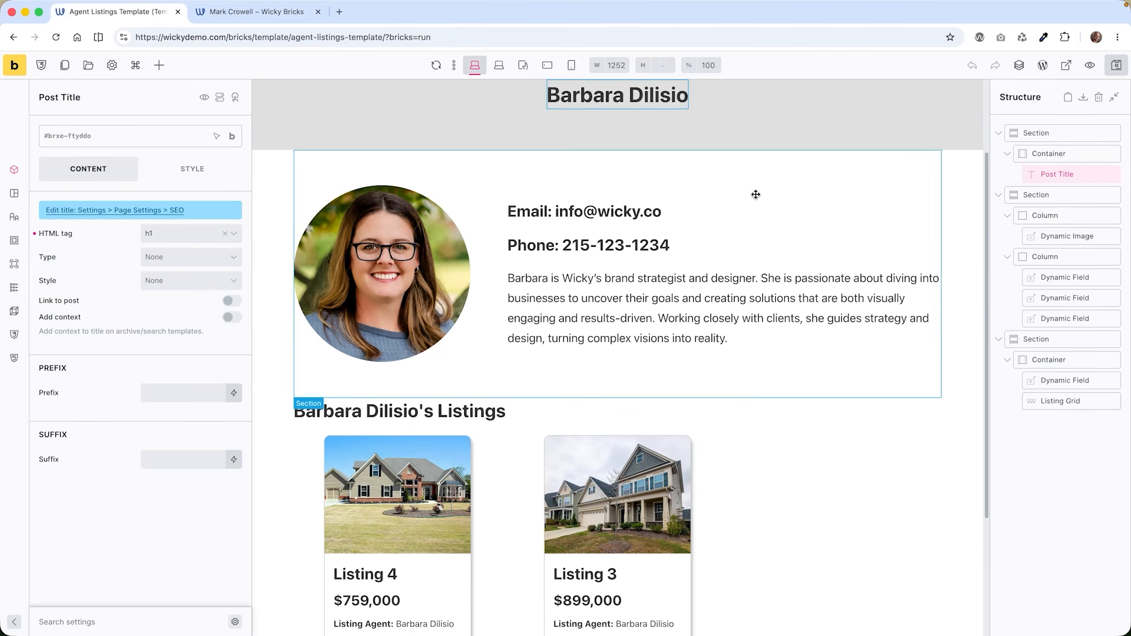
{"action": "scroll", "coordinate": [755, 194], "scroll_direction": "up", "scroll_amount": 3}
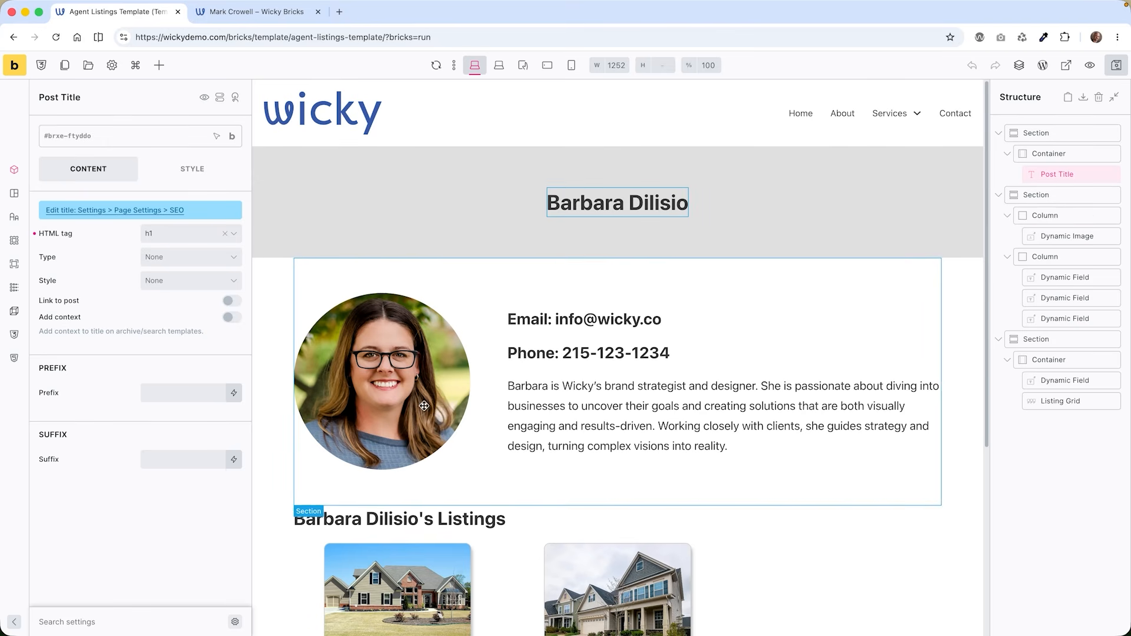
{"action": "left_click", "coordinate": [1056, 176]}
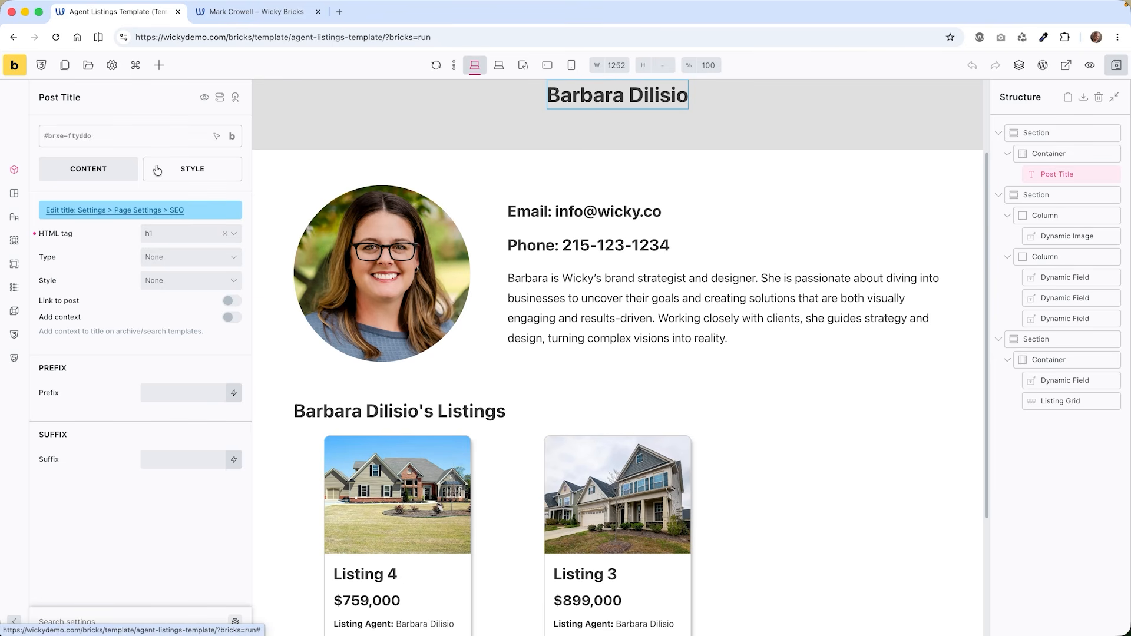
{"action": "left_click", "coordinate": [159, 65]}
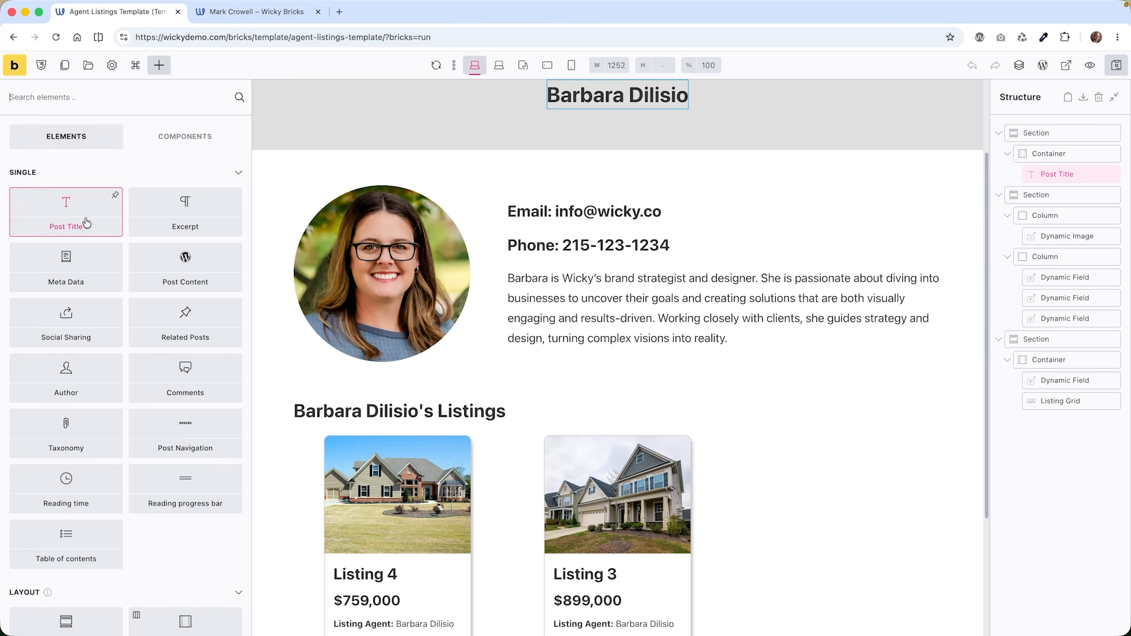
{"action": "left_click", "coordinate": [1037, 175]}
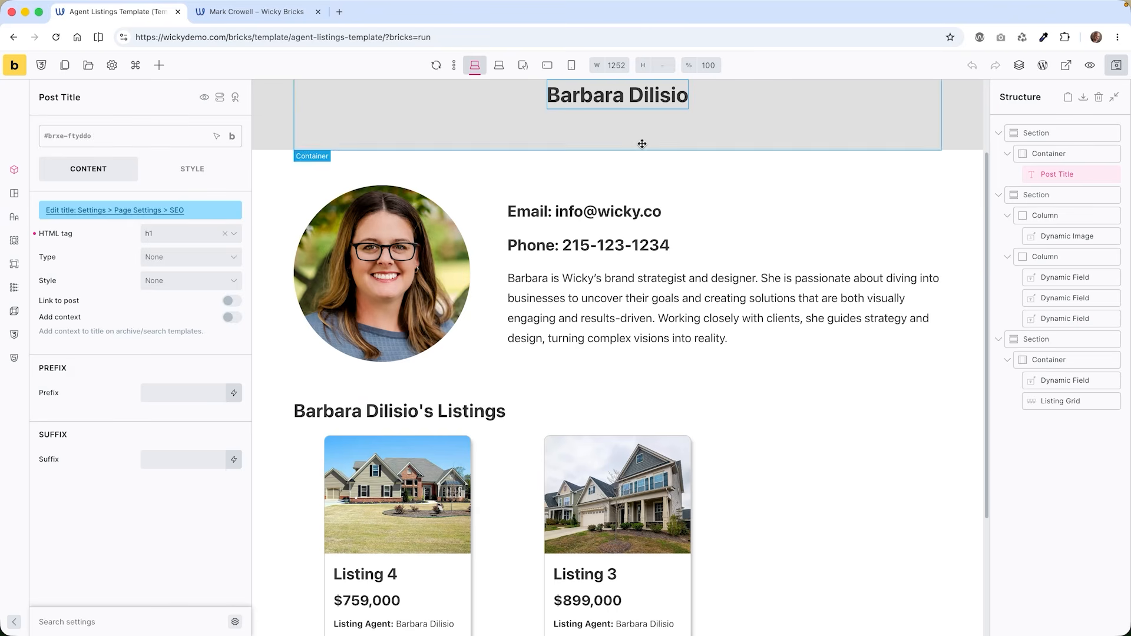
- Examine the agent details section and the source, caption option and styling of its Dynamic Image
{"action": "left_click", "coordinate": [1043, 195]}
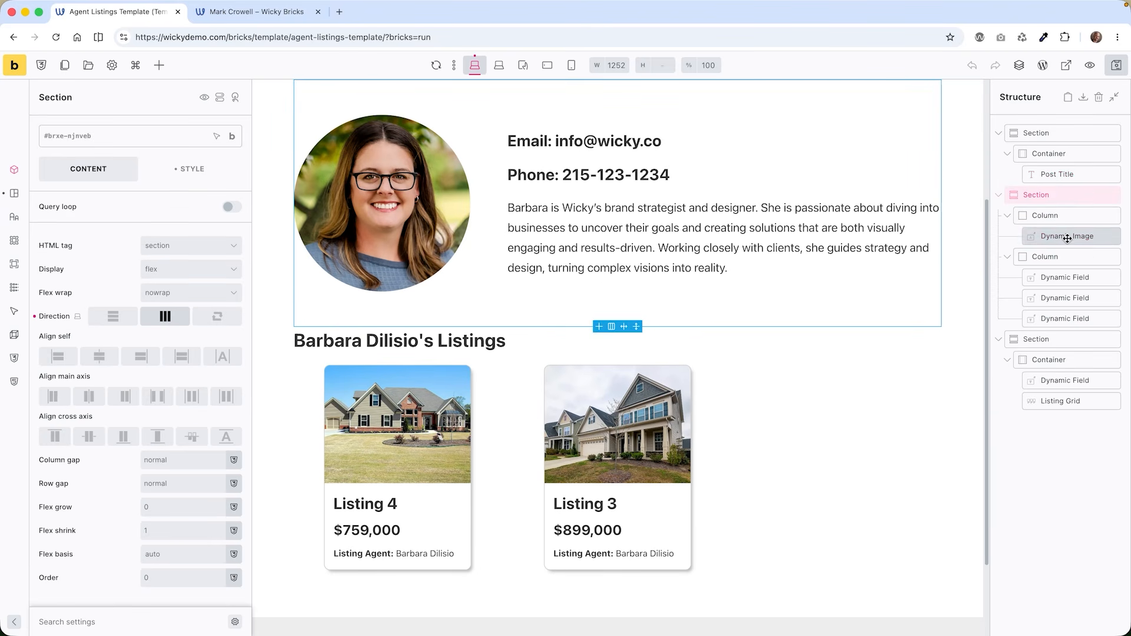
{"action": "left_click", "coordinate": [1063, 236]}
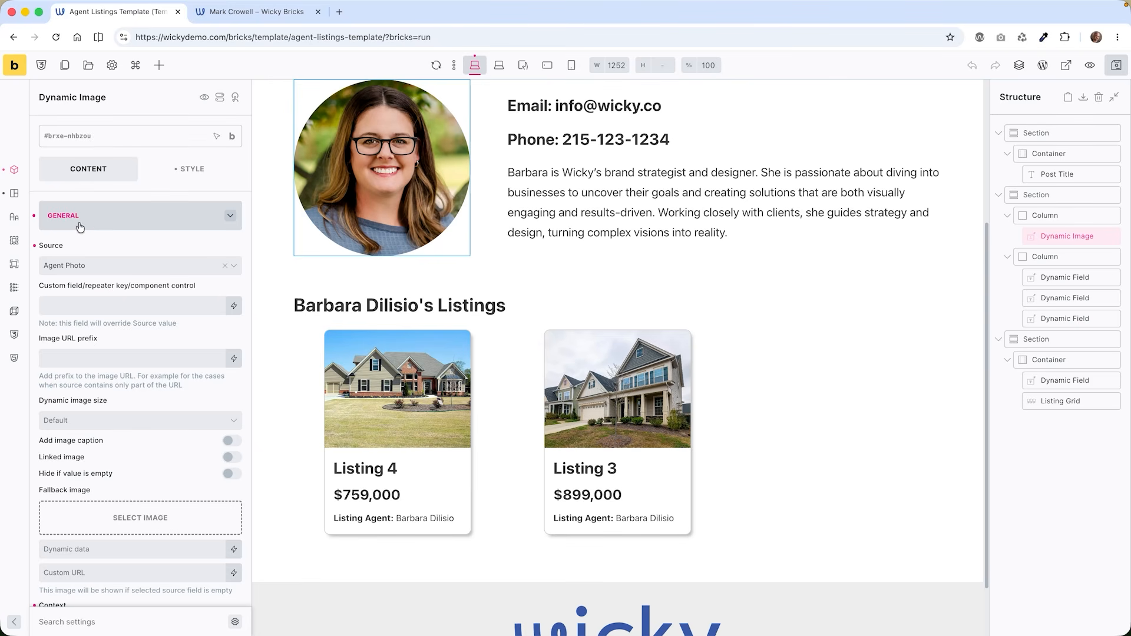
{"action": "left_click", "coordinate": [78, 266]}
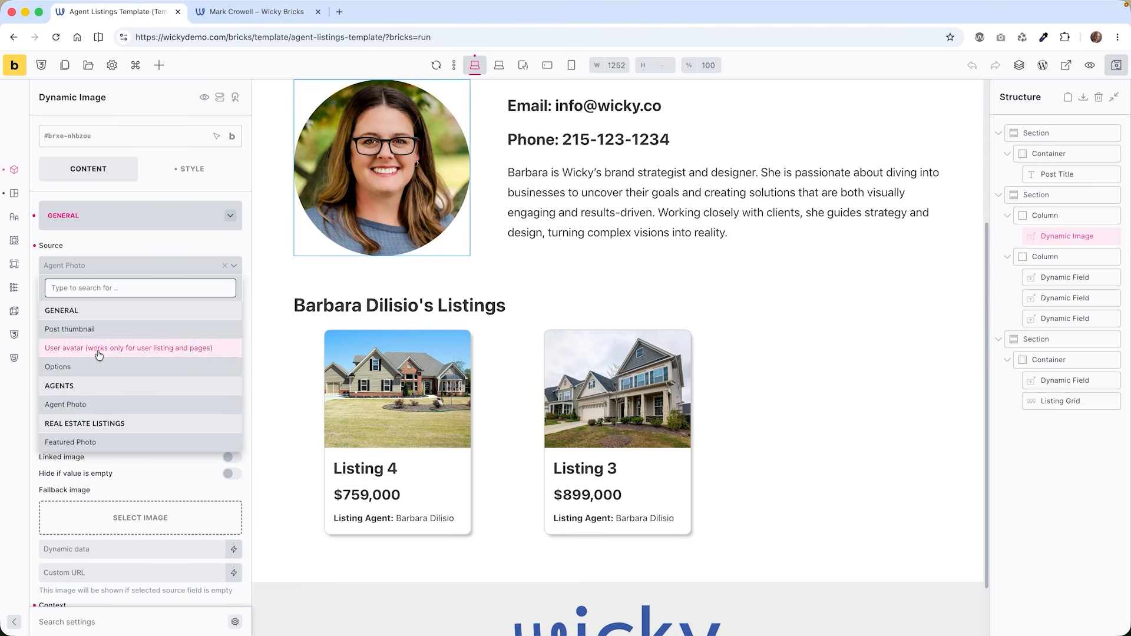
{"action": "scroll", "coordinate": [97, 365], "scroll_direction": "down", "scroll_amount": 2}
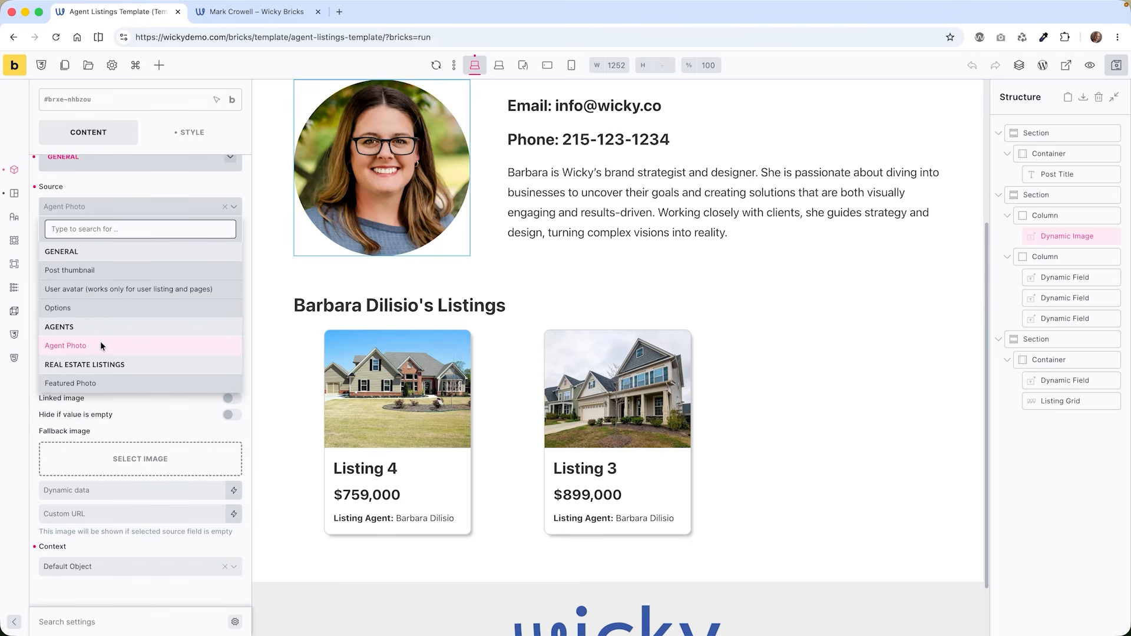
{"action": "left_click", "coordinate": [104, 182]}
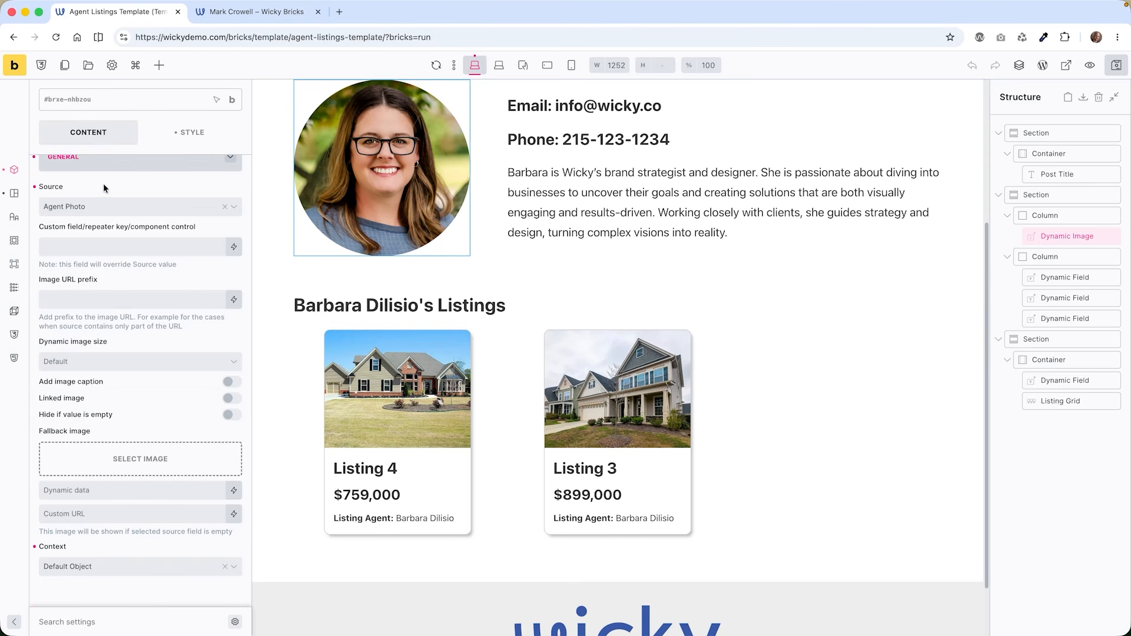
{"action": "left_click", "coordinate": [231, 382]}
{"action": "left_click", "coordinate": [232, 381]}
{"action": "left_click", "coordinate": [187, 133]}
{"action": "left_click", "coordinate": [104, 486]}
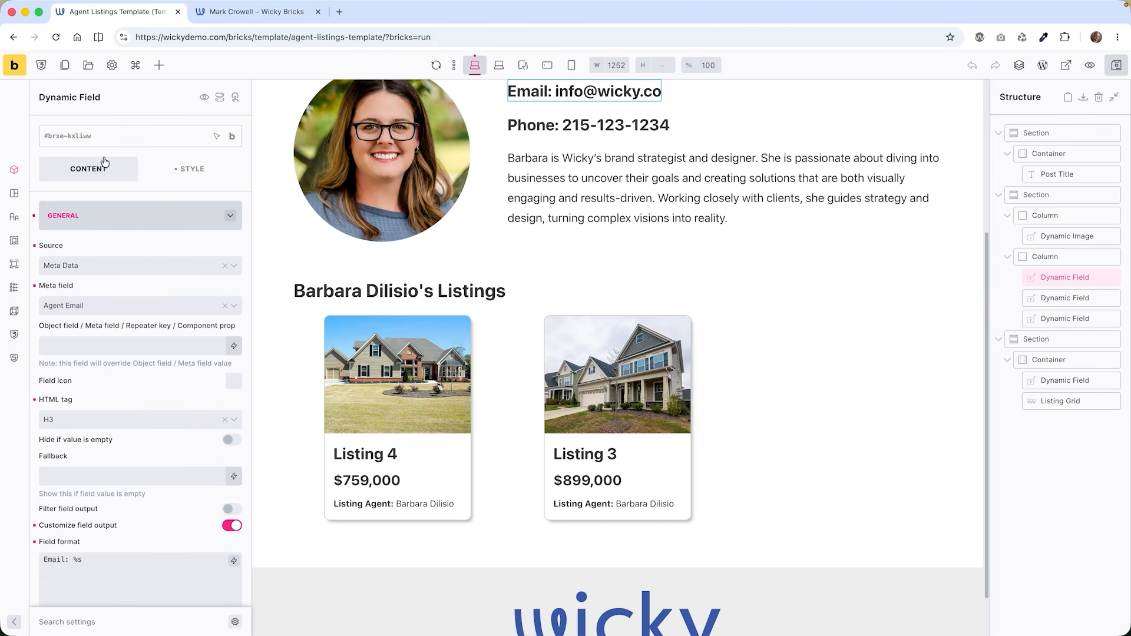
- Inspect the meta field and output format settings of the agent's email, phone and about Dynamic Fields
{"action": "left_click", "coordinate": [92, 305]}
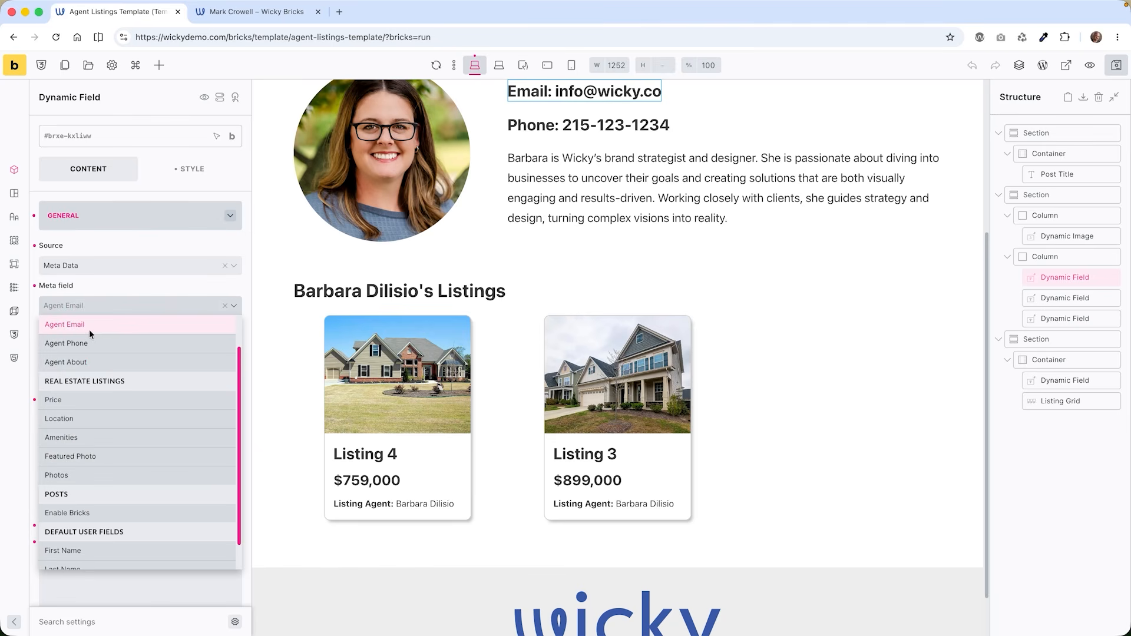
{"action": "left_click", "coordinate": [96, 282]}
{"action": "left_click", "coordinate": [593, 125]}
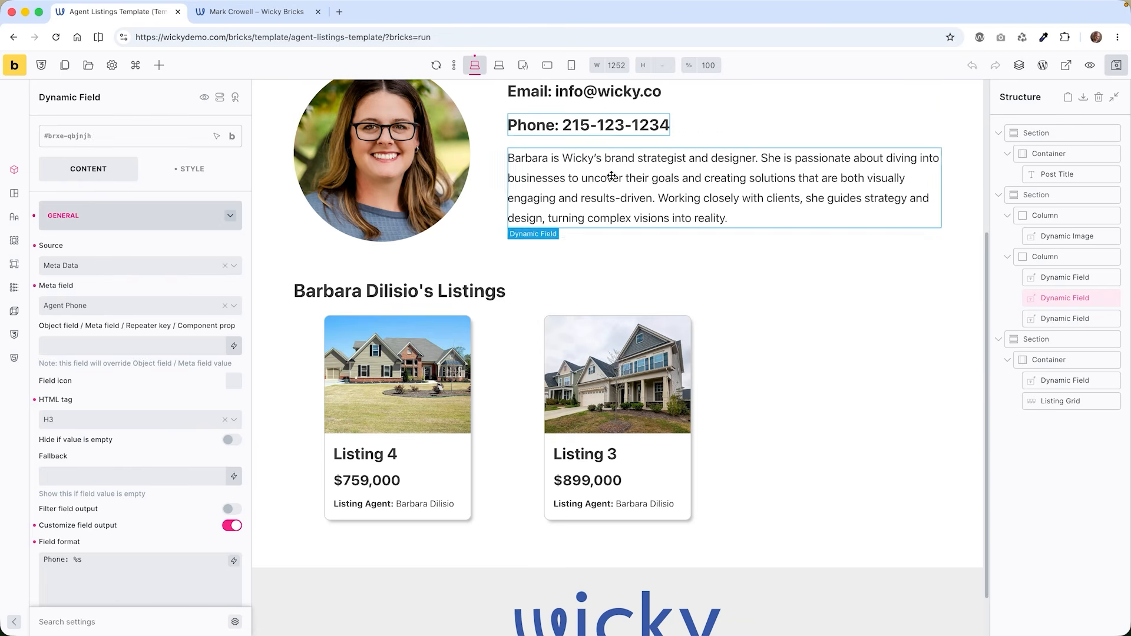
{"action": "left_click", "coordinate": [551, 177]}
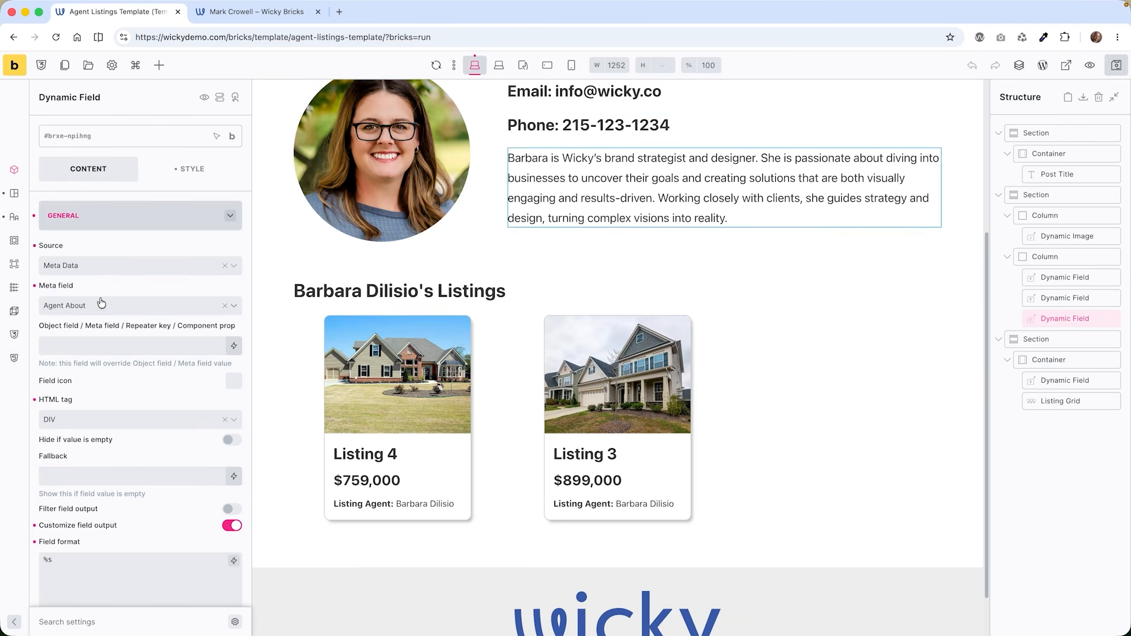
{"action": "scroll", "coordinate": [102, 302], "scroll_direction": "down", "scroll_amount": 4}
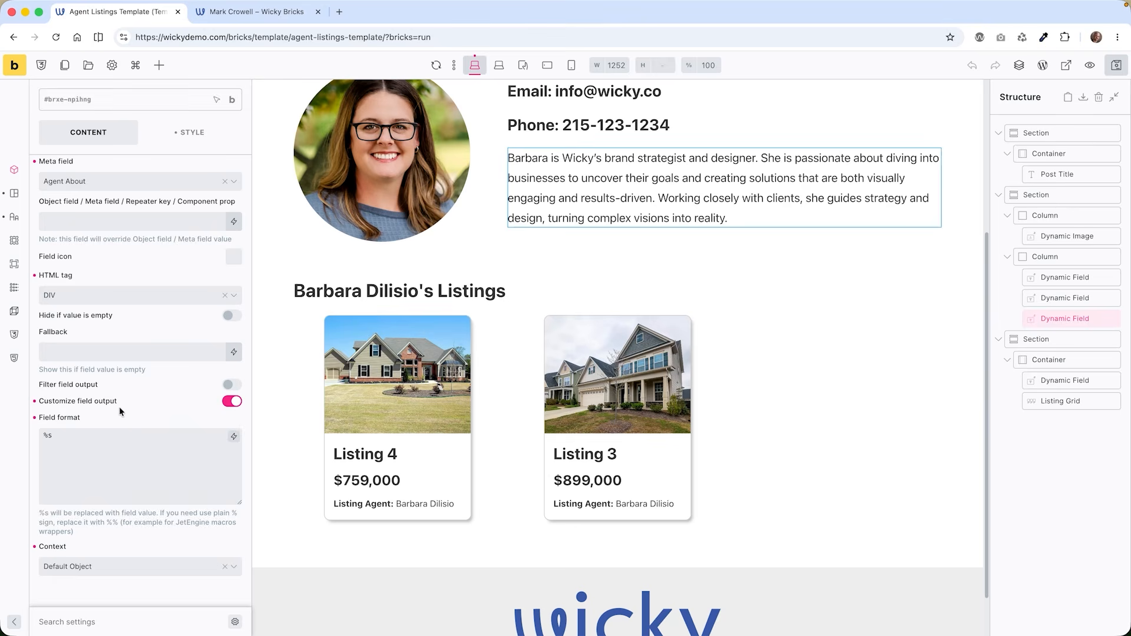
- Inspect the agent template's Listing Grid general settings and compare them with the live Real Estate Listings Grid page
{"action": "left_click", "coordinate": [570, 366]}
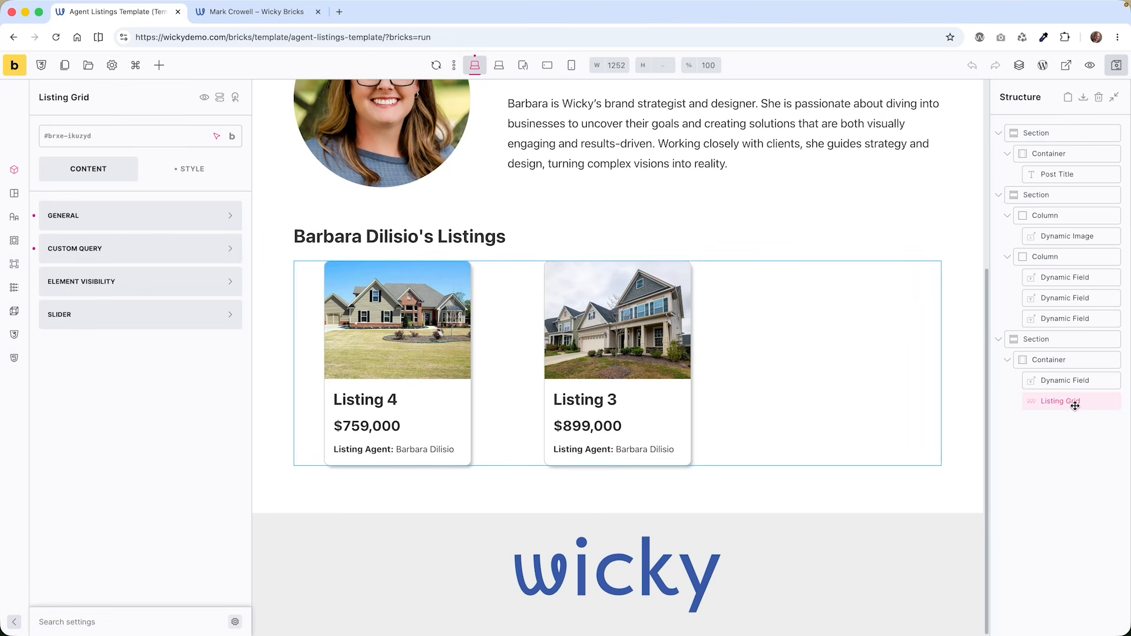
{"action": "left_click", "coordinate": [136, 215]}
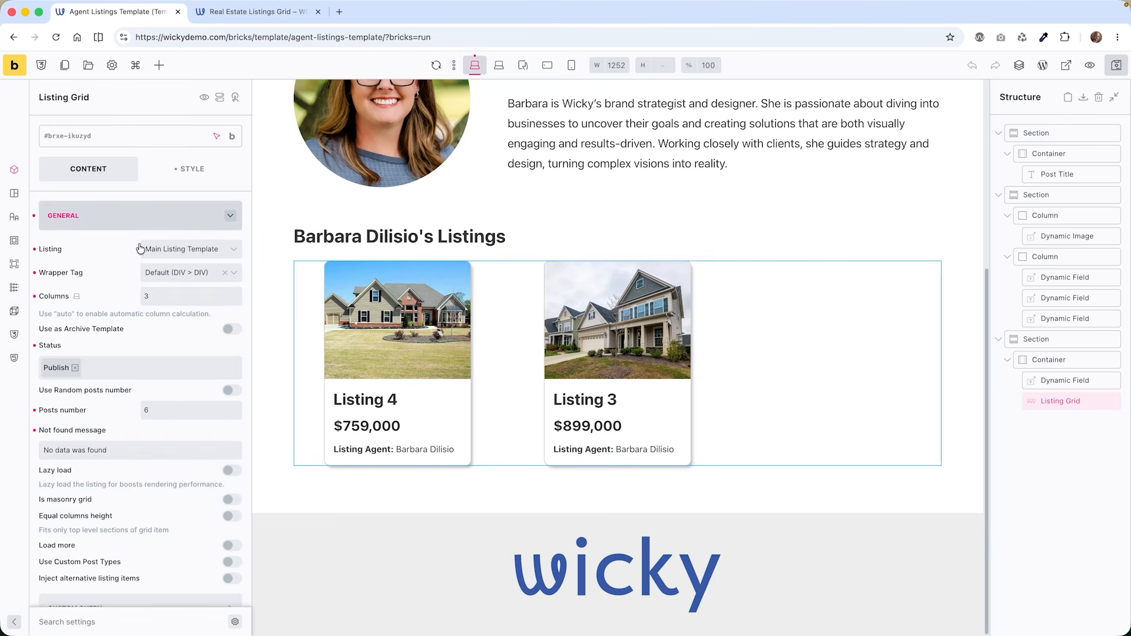
{"action": "left_click", "coordinate": [250, 13]}
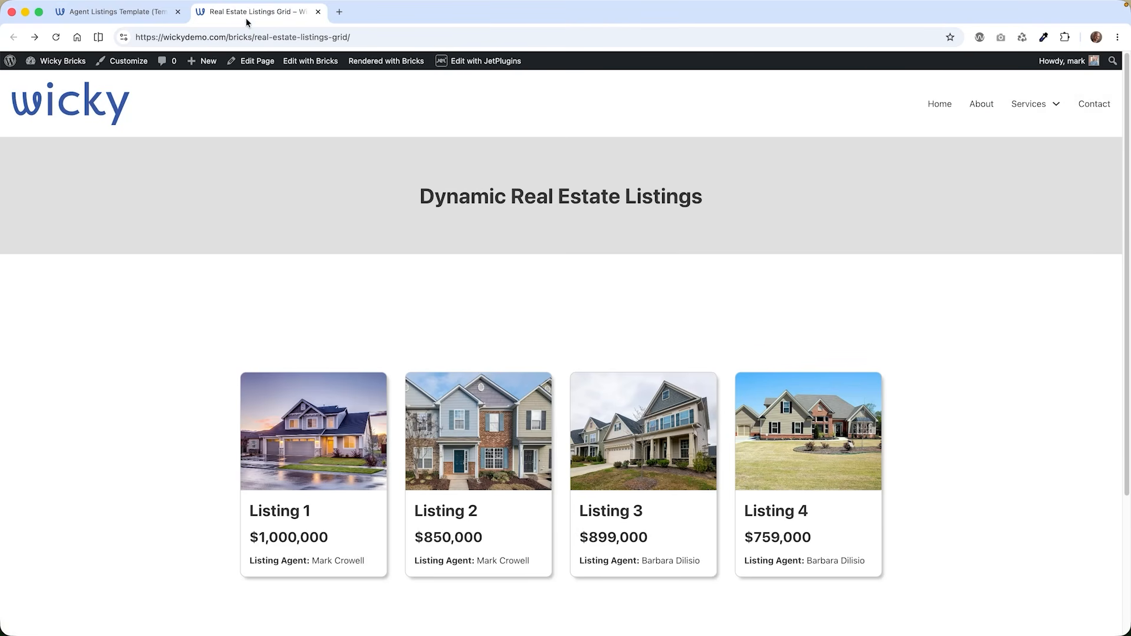
- Compare the live listings grid with the agent template's Listing Grid and inspect its listing template, column count and custom query settings
{"action": "scroll", "coordinate": [149, 482], "scroll_direction": "down", "scroll_amount": 2}
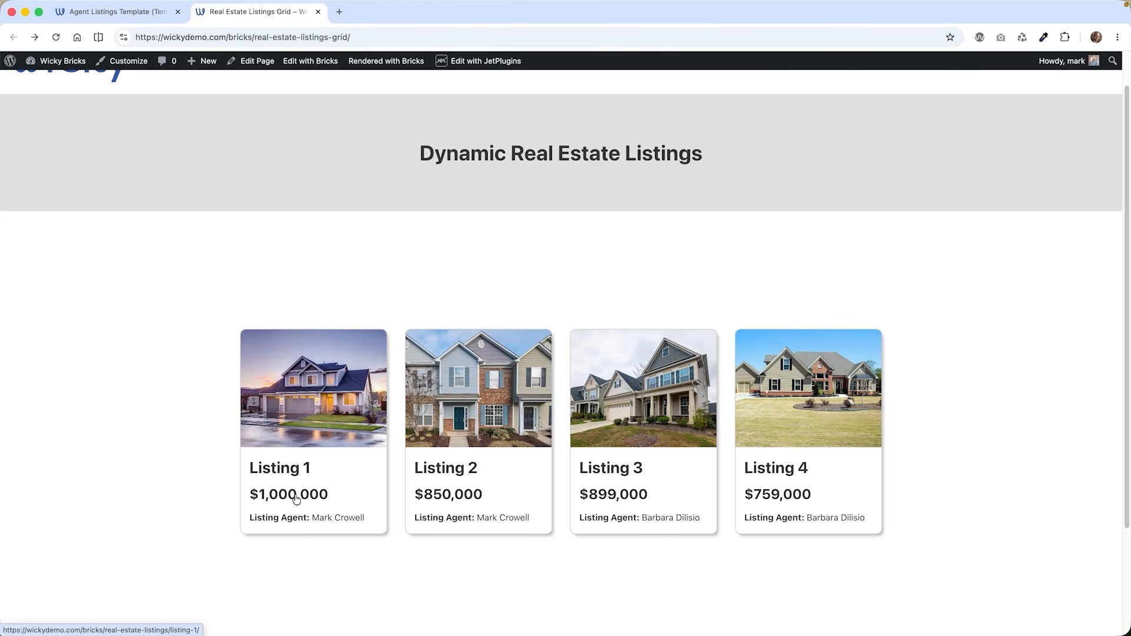
{"action": "left_click", "coordinate": [129, 20]}
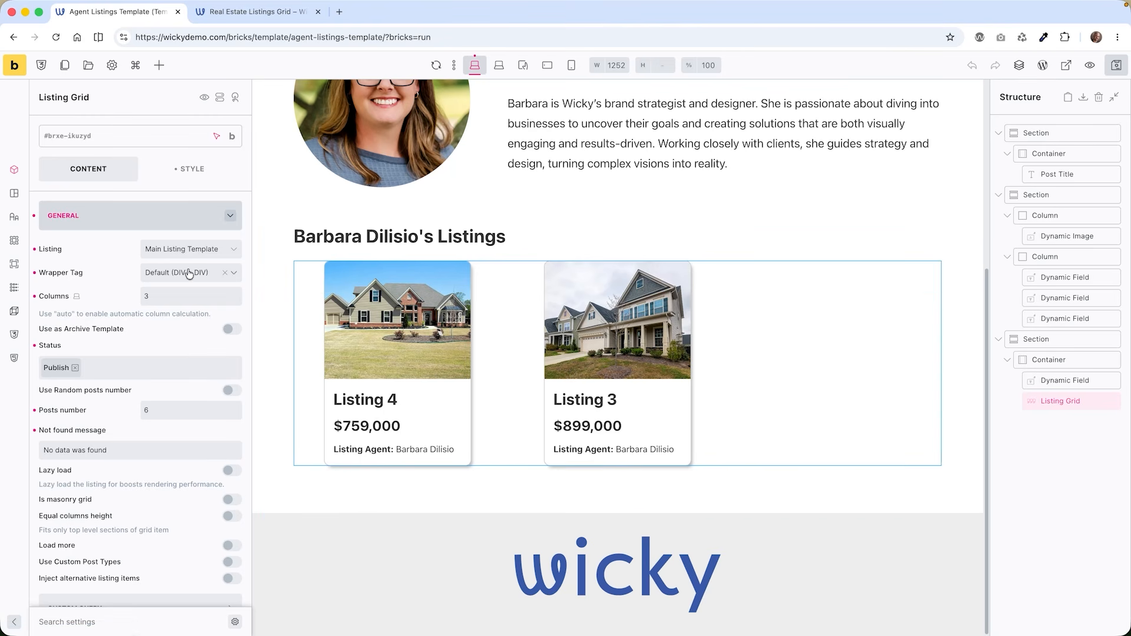
{"action": "double_click", "coordinate": [182, 250]}
{"action": "left_click", "coordinate": [158, 297]}
{"action": "scroll", "coordinate": [136, 349], "scroll_direction": "down", "scroll_amount": 5}
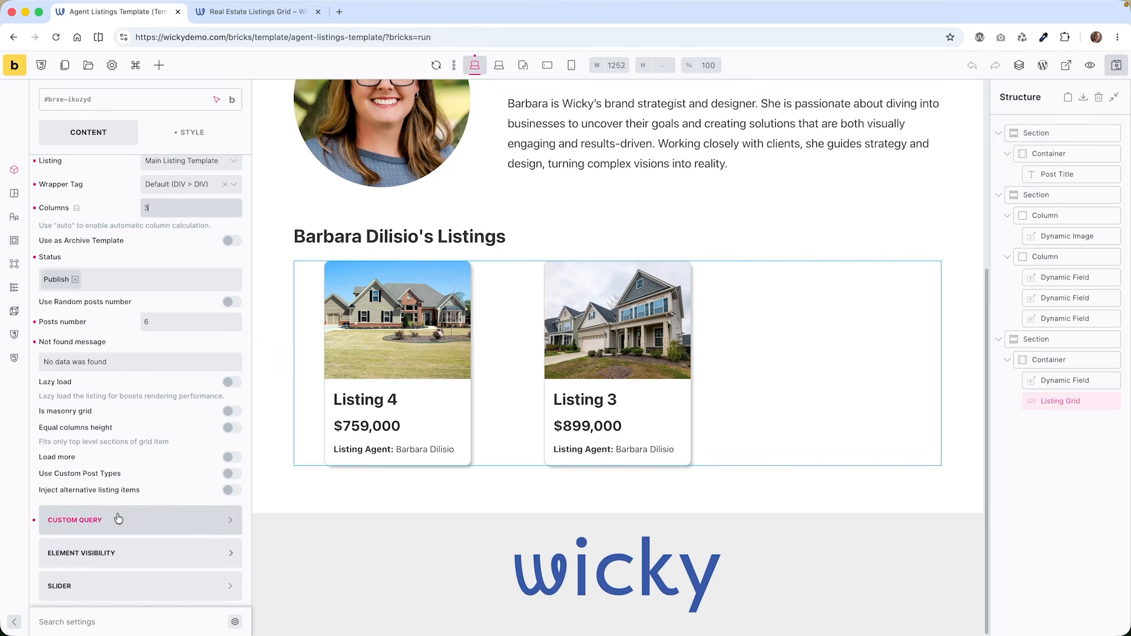
{"action": "left_click", "coordinate": [118, 518]}
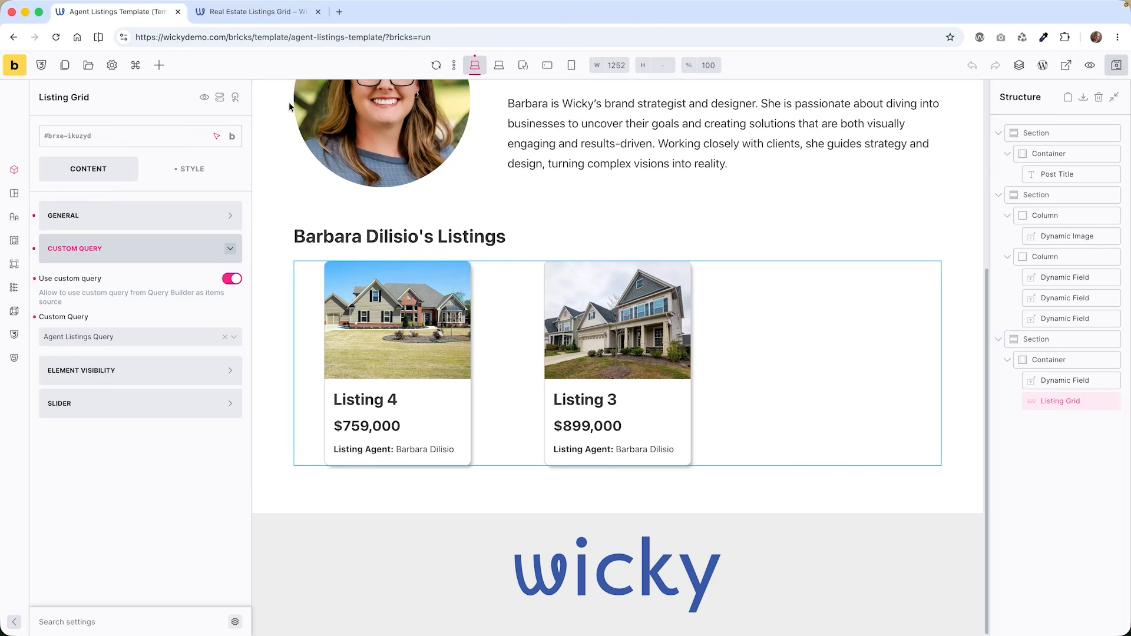
- Open the Agent Listings Query for editing in JetEngine's Query Builder in the WordPress admin
{"action": "left_click", "coordinate": [262, 14]}
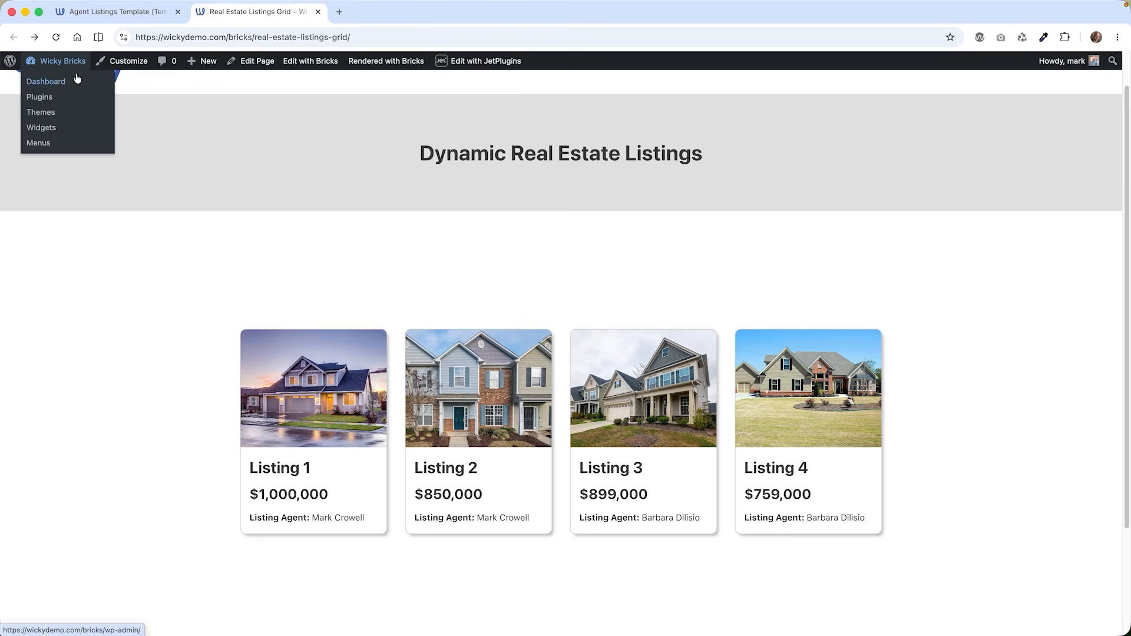
{"action": "left_click", "coordinate": [76, 78]}
{"action": "mouse_move", "coordinate": [74, 297]}
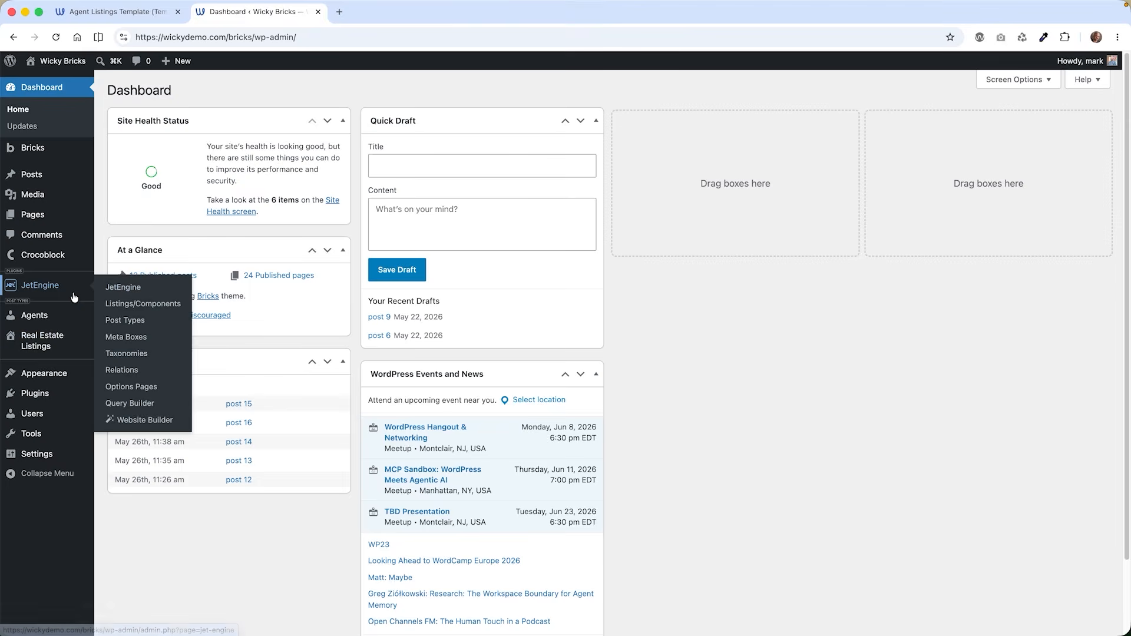
{"action": "left_click", "coordinate": [147, 404]}
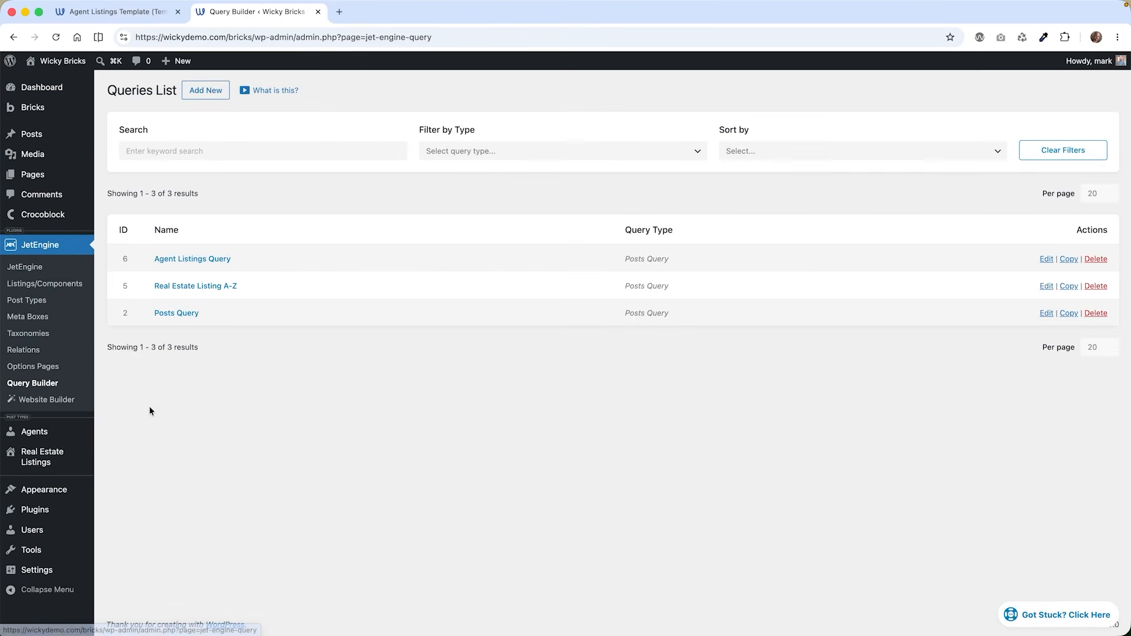
{"action": "left_click", "coordinate": [206, 261]}
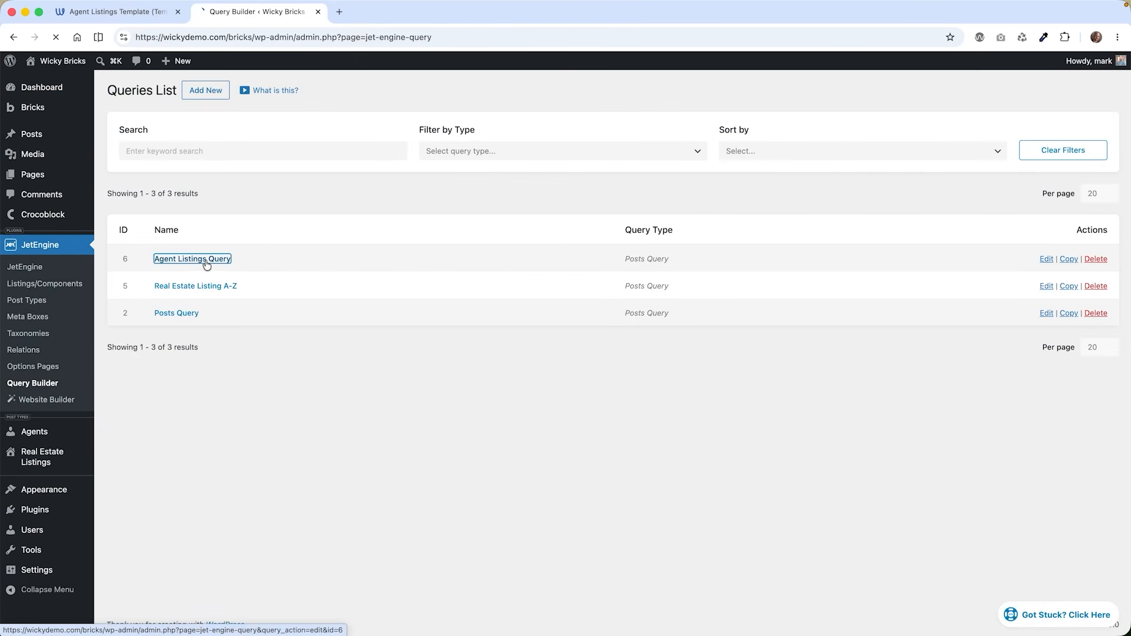
- Inspect the query's Post & Page settings, including the relation, object and initial ID options of the Related Items macro in Post In
{"action": "scroll", "coordinate": [349, 307], "scroll_direction": "down", "scroll_amount": 3}
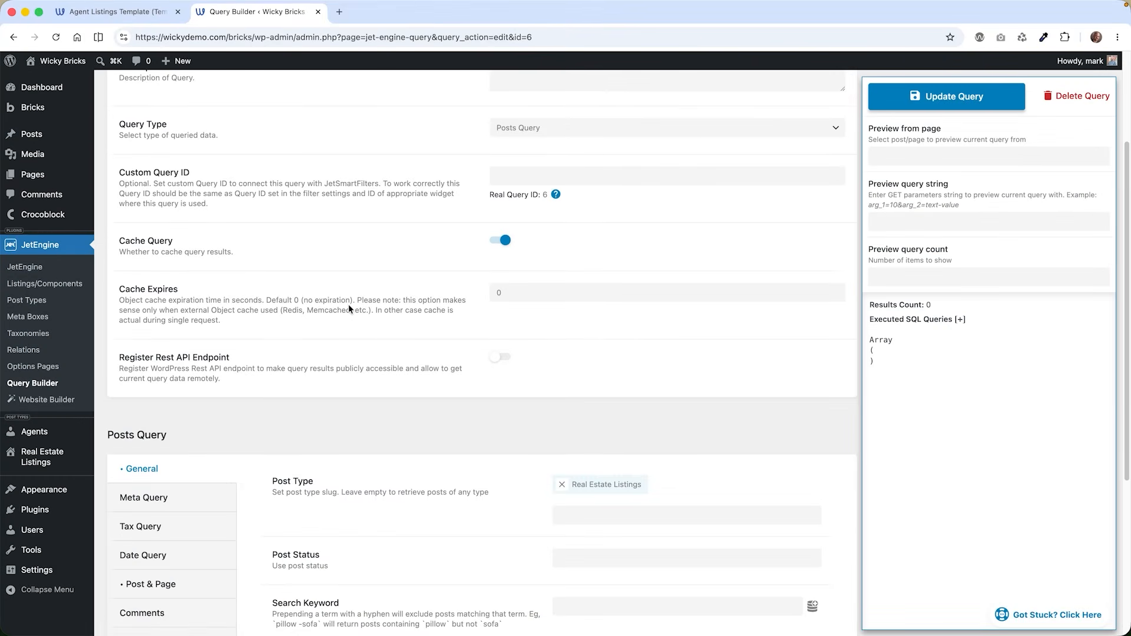
{"action": "scroll", "coordinate": [348, 304], "scroll_direction": "down", "scroll_amount": 4}
{"action": "left_click", "coordinate": [168, 380]}
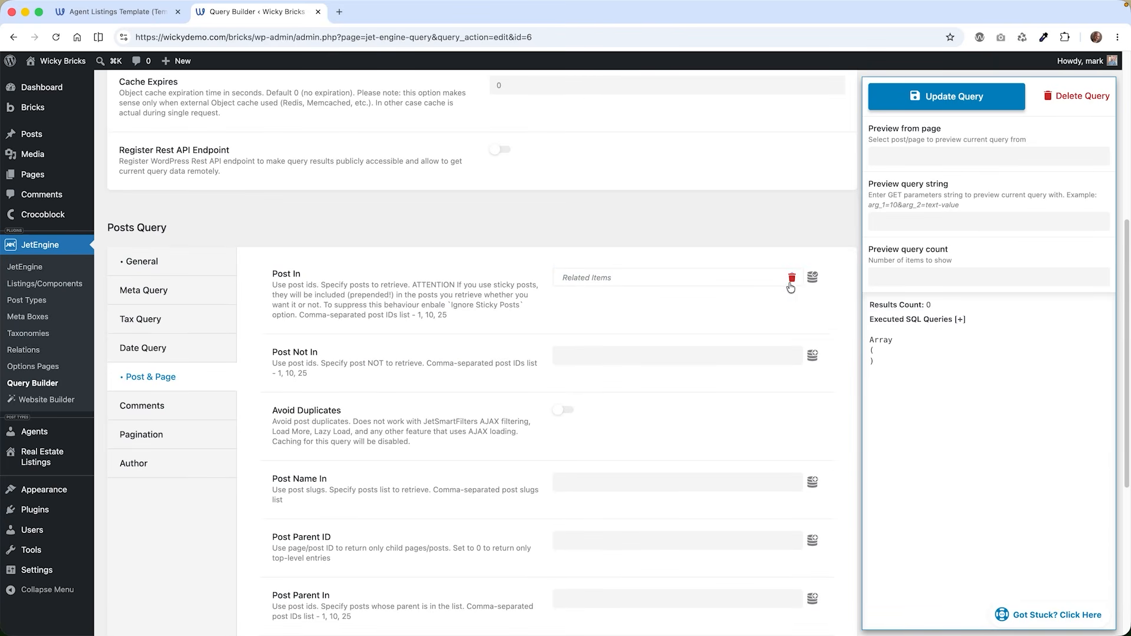
{"action": "left_click", "coordinate": [813, 277]}
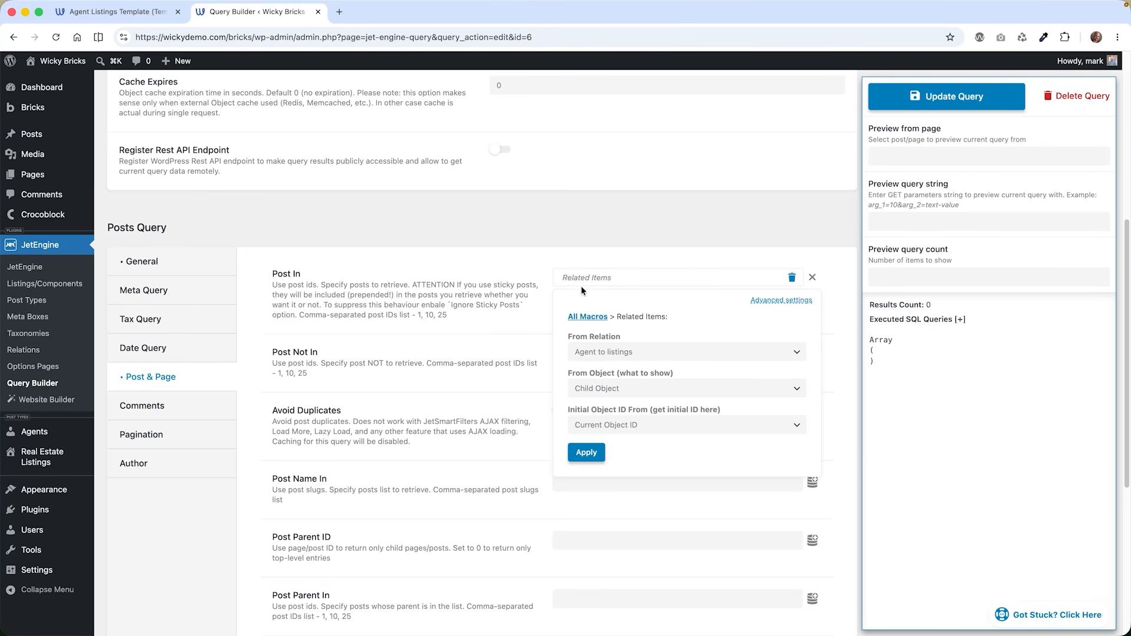
{"action": "left_click", "coordinate": [508, 332]}
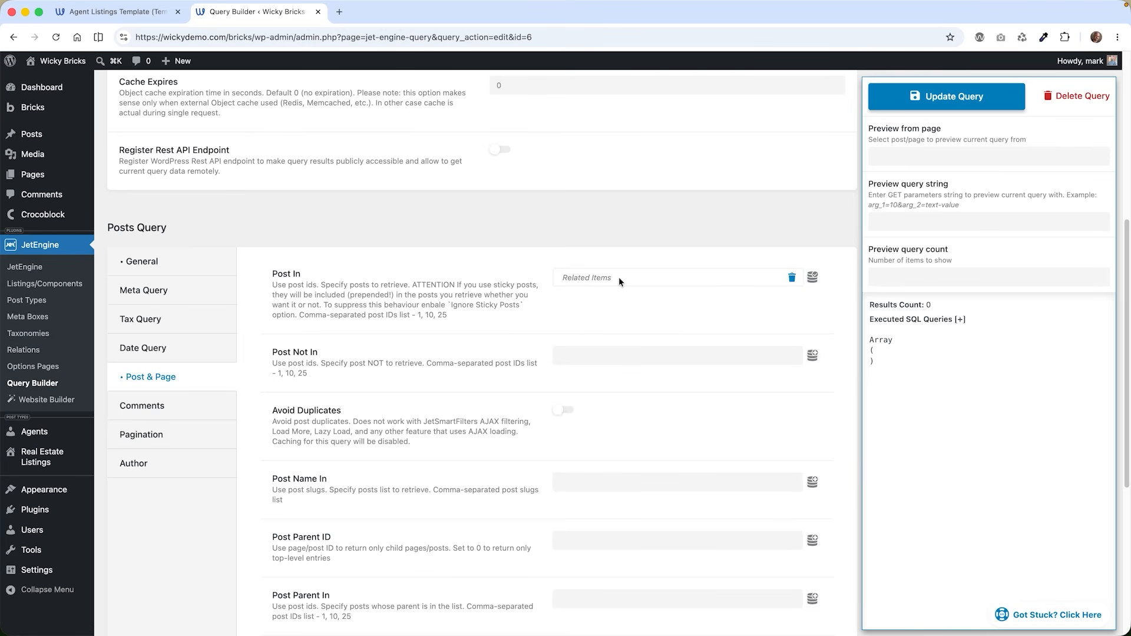
{"action": "left_click", "coordinate": [812, 277]}
{"action": "left_click", "coordinate": [467, 366]}
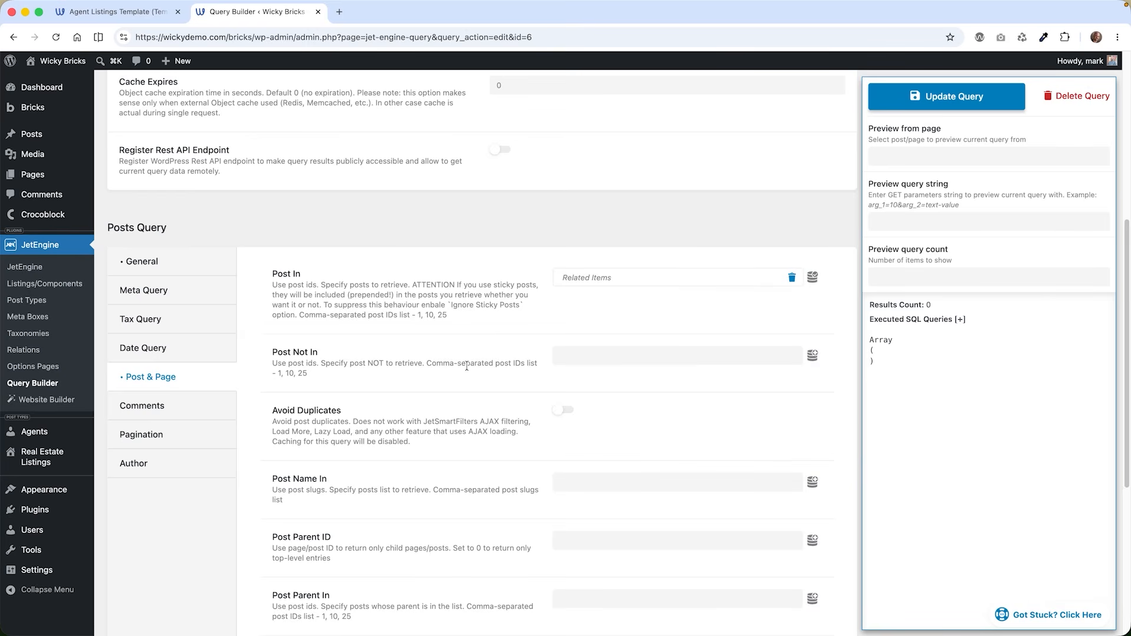
- Return to the Agent Listings Template and review its agent details and related listings preview
{"action": "left_click", "coordinate": [131, 13]}
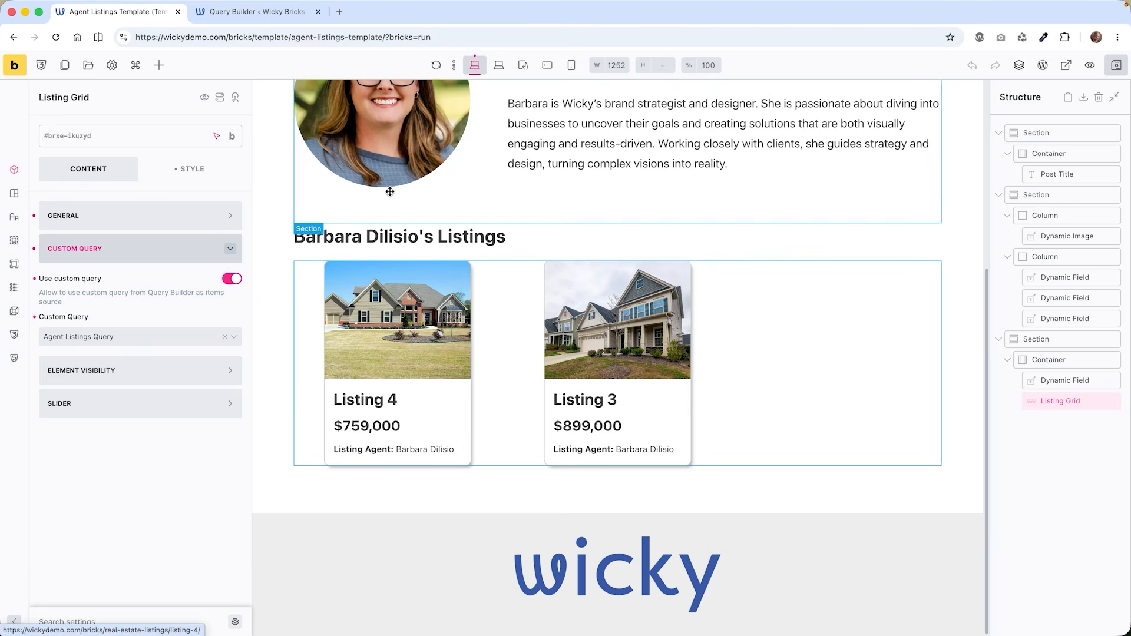
{"action": "scroll", "coordinate": [390, 191], "scroll_direction": "up", "scroll_amount": 4}
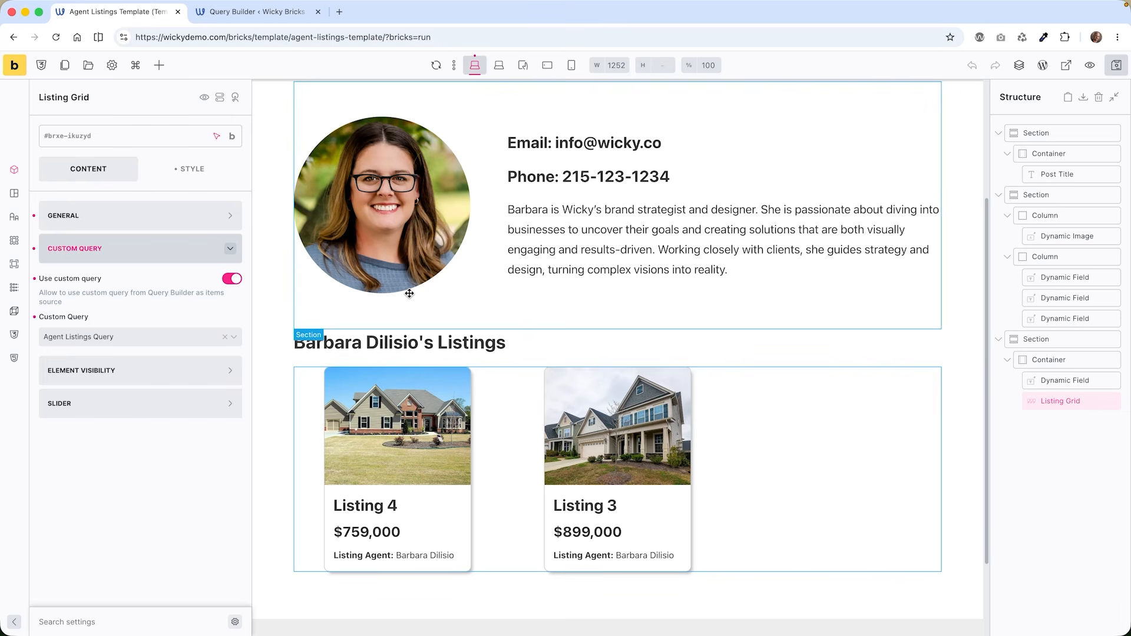
{"action": "scroll", "coordinate": [531, 377], "scroll_direction": "up", "scroll_amount": 5}
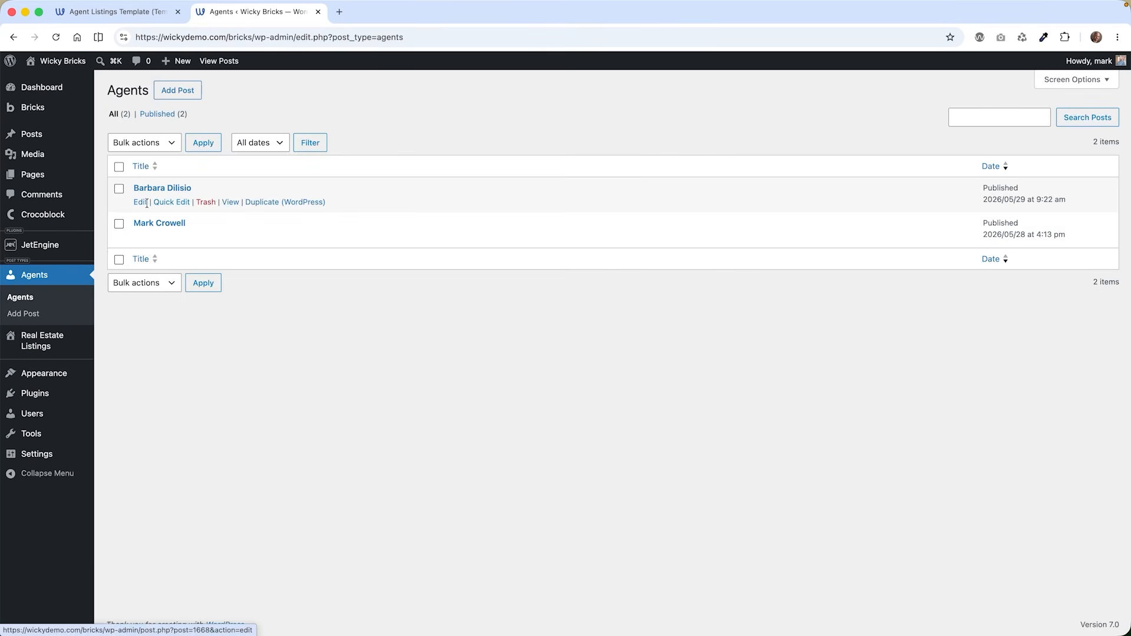
- View the first agent's live page in a new browser tab from the Agents list and examine the details and related listings
{"action": "left_click", "coordinate": [265, 12]}
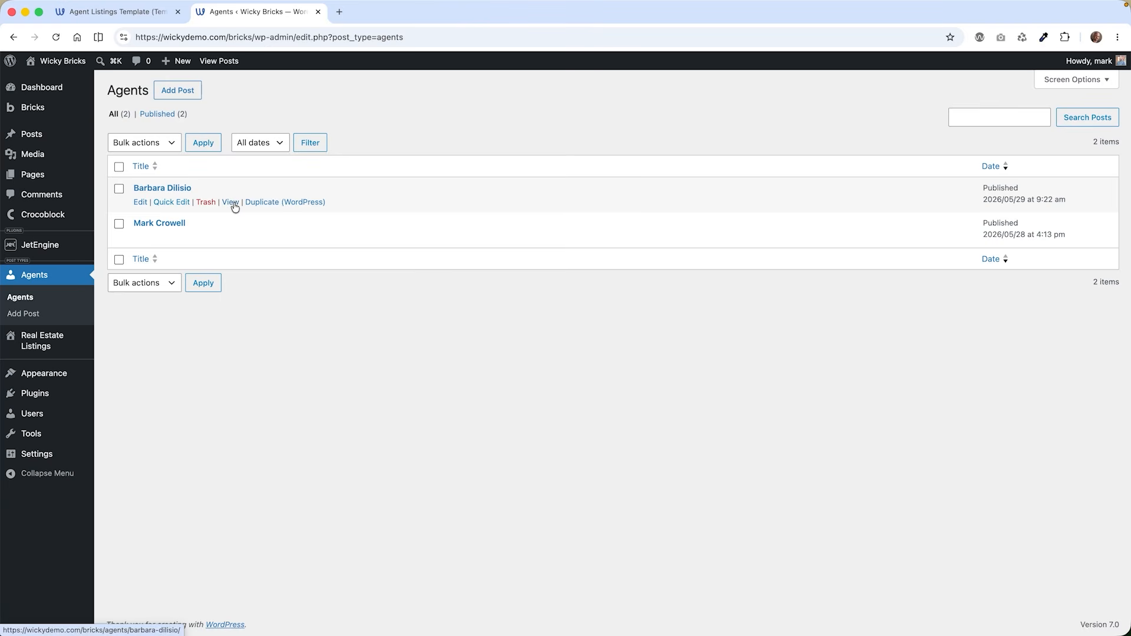
{"action": "right_click", "coordinate": [235, 206]}
{"action": "left_click", "coordinate": [277, 207]}
{"action": "left_click", "coordinate": [372, 11]}
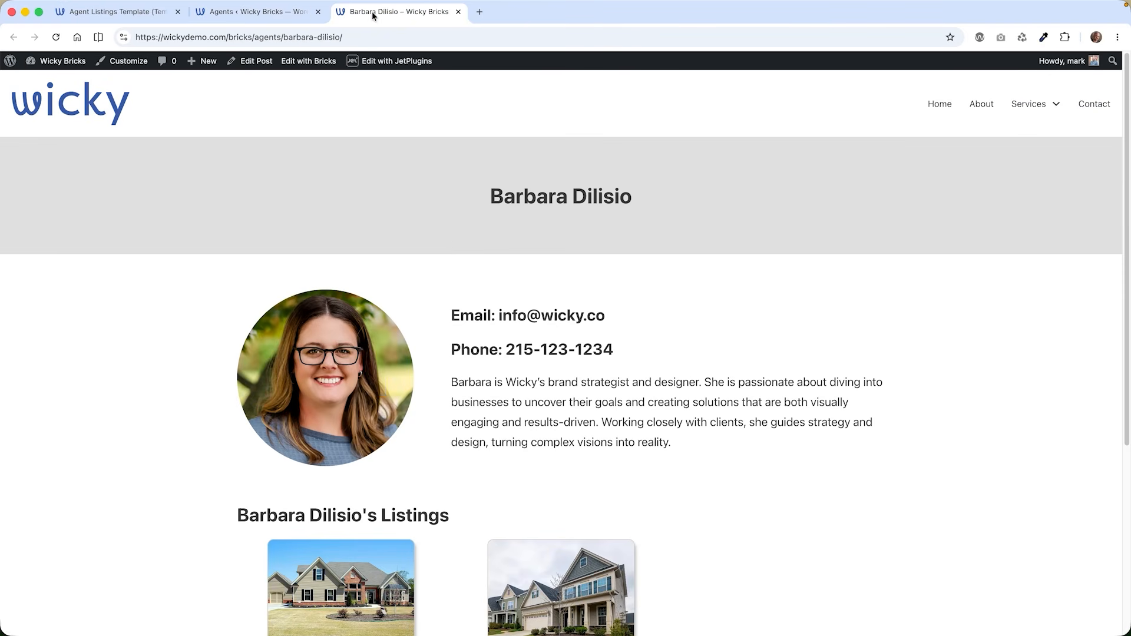
{"action": "scroll", "coordinate": [450, 239], "scroll_direction": "down", "scroll_amount": 3}
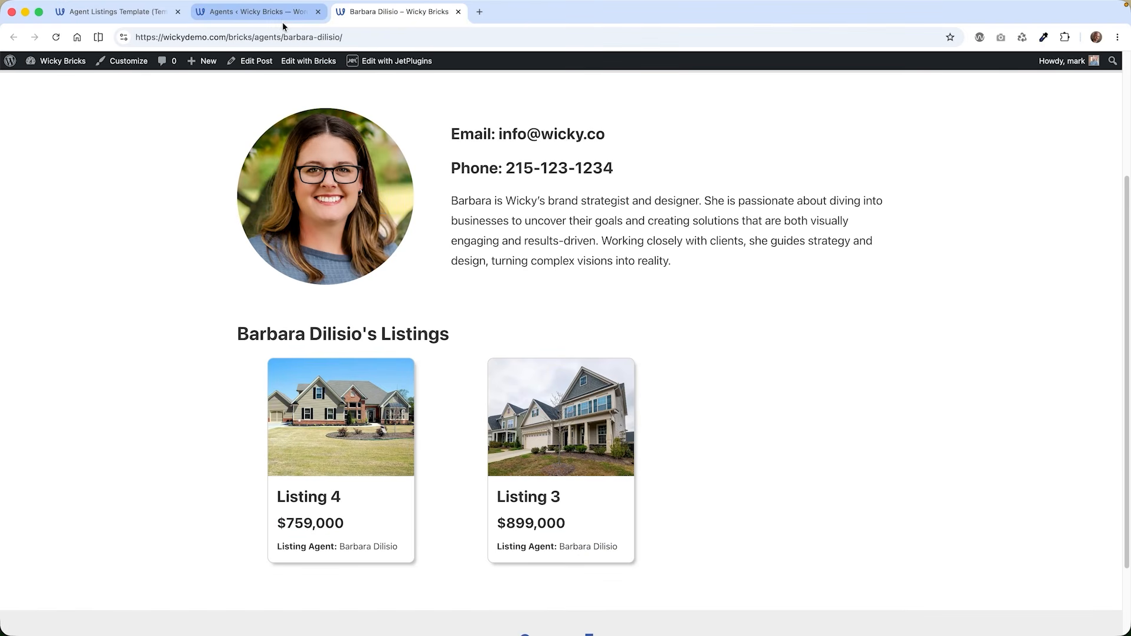
- View the second agent's live page in another browser tab from the Agents list and check the details and related listings
{"action": "left_click", "coordinate": [282, 21]}
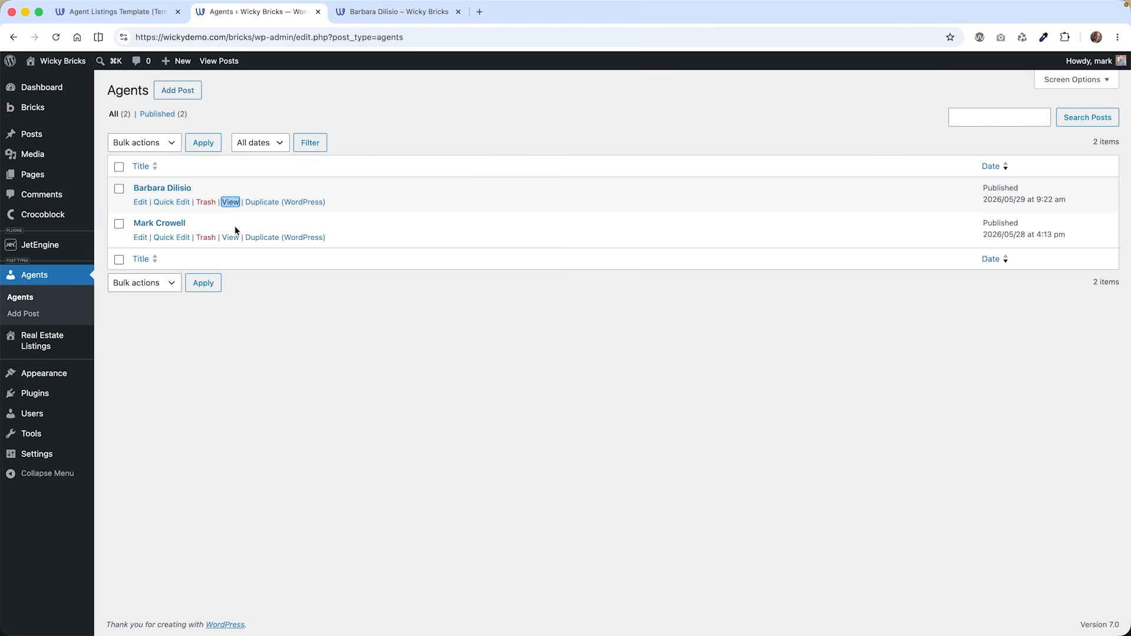
{"action": "right_click", "coordinate": [235, 238]}
{"action": "left_click", "coordinate": [278, 243]}
{"action": "left_click", "coordinate": [513, 12]}
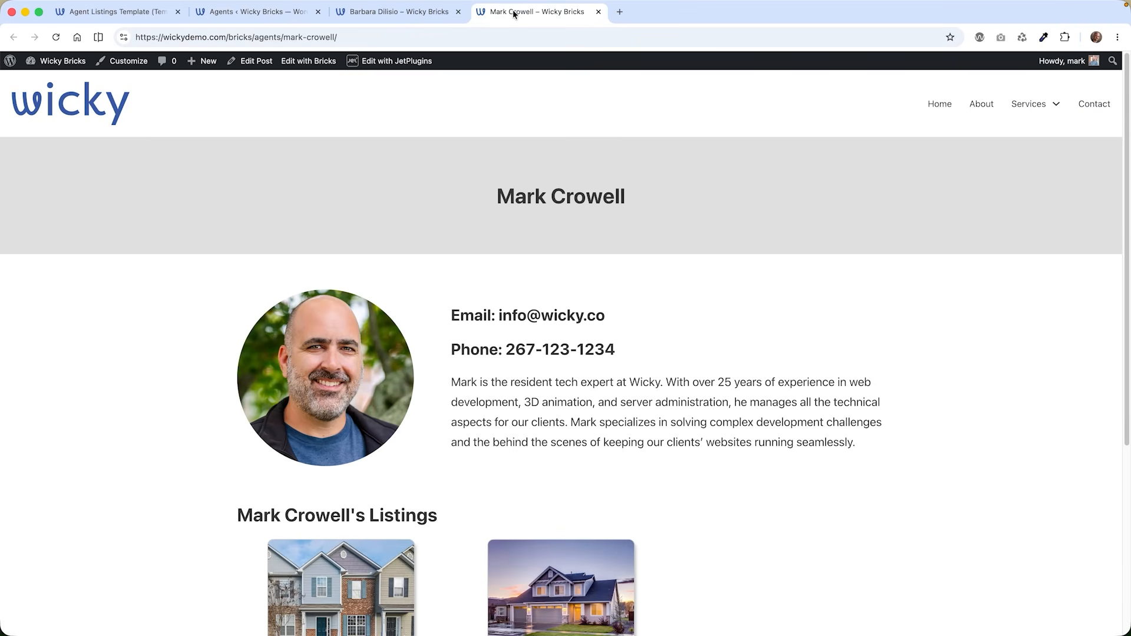
{"action": "right_click", "coordinate": [441, 359]}
{"action": "left_click", "coordinate": [239, 391]}
{"action": "scroll", "coordinate": [196, 399], "scroll_direction": "down", "scroll_amount": 5}
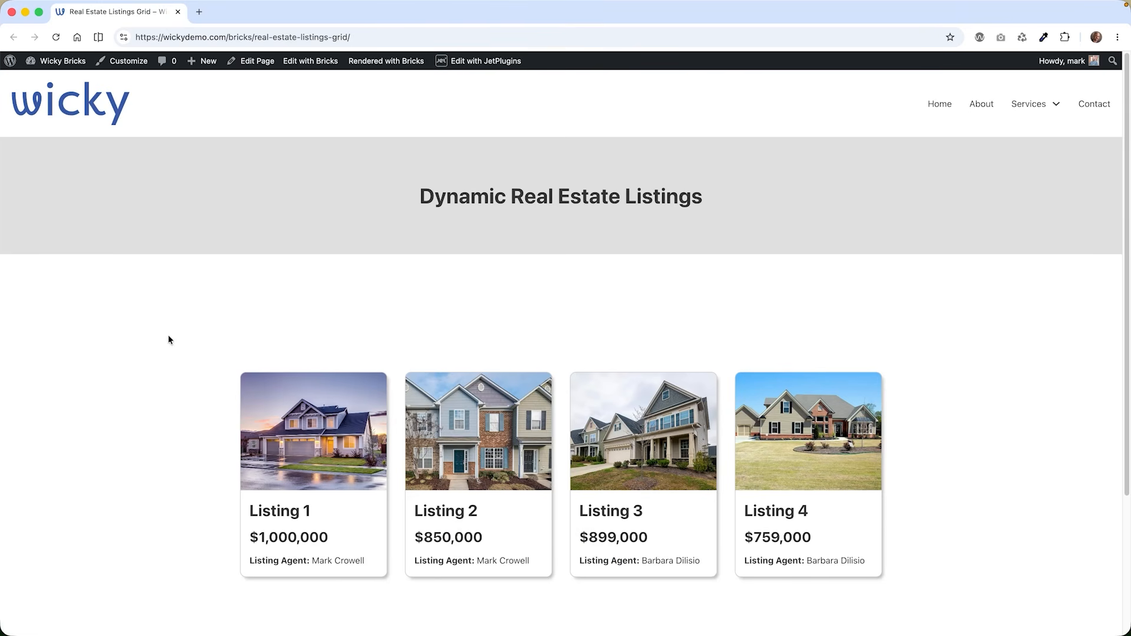
- Review the live Real Estate Listings Grid page and open the single page of Listing 1
{"action": "scroll", "coordinate": [168, 340], "scroll_direction": "down", "scroll_amount": 1}
{"action": "scroll", "coordinate": [168, 340], "scroll_direction": "up", "scroll_amount": 1}
{"action": "scroll", "coordinate": [216, 336], "scroll_direction": "down", "scroll_amount": 3}
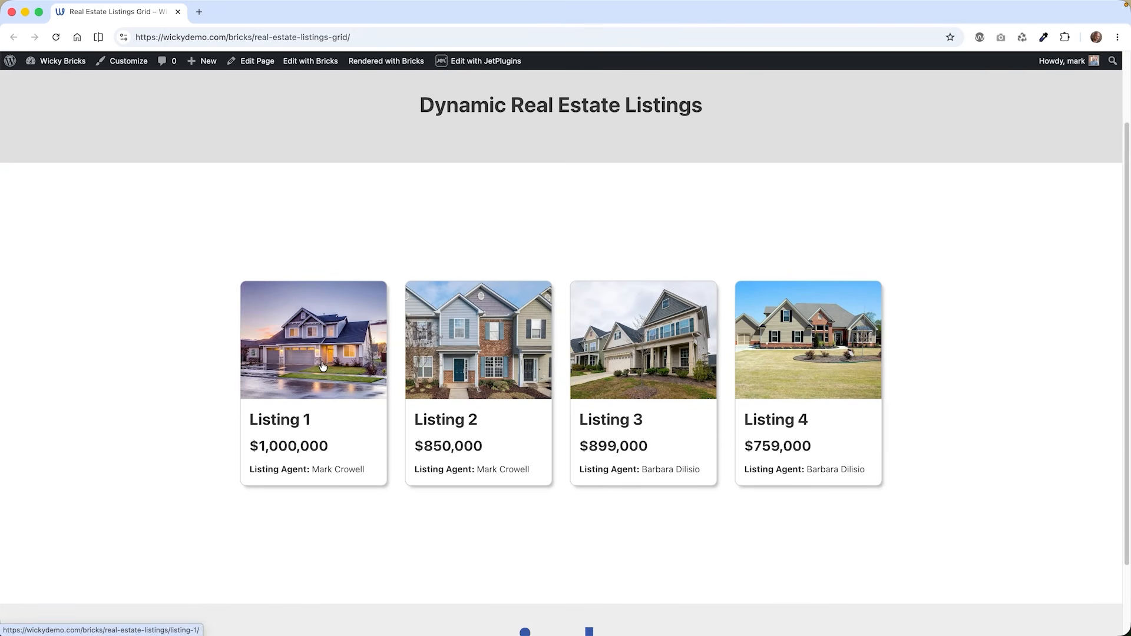
{"action": "scroll", "coordinate": [576, 319], "scroll_direction": "down", "scroll_amount": 2}
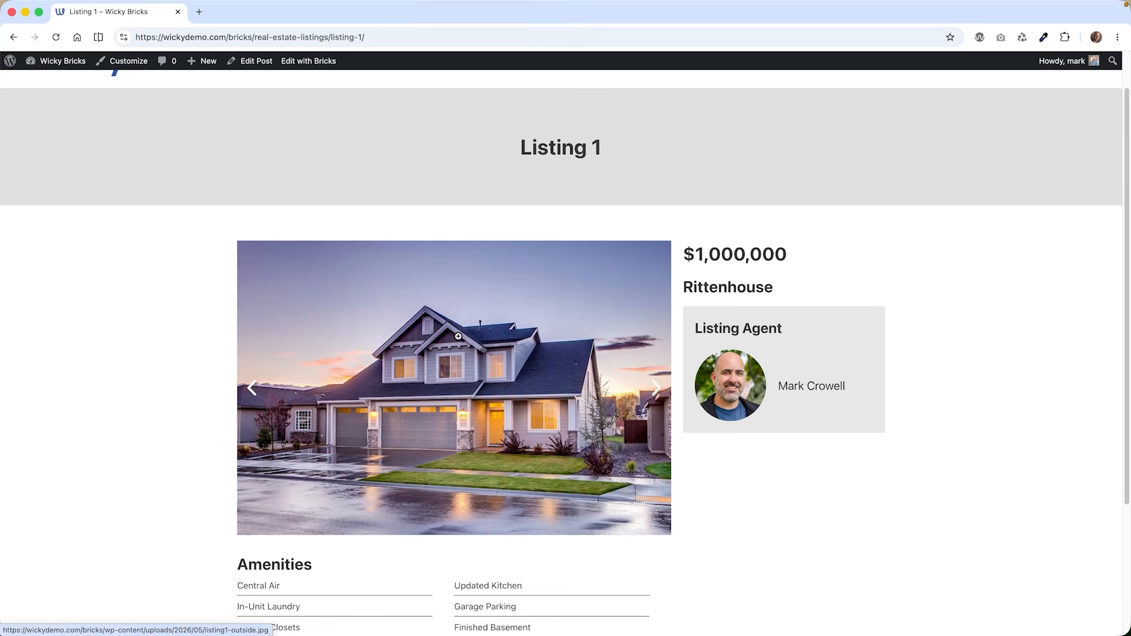
- Enlarge Listing 1's gallery photo in the lightbox, browse through the following images and close the lightbox
{"action": "left_click", "coordinate": [576, 319]}
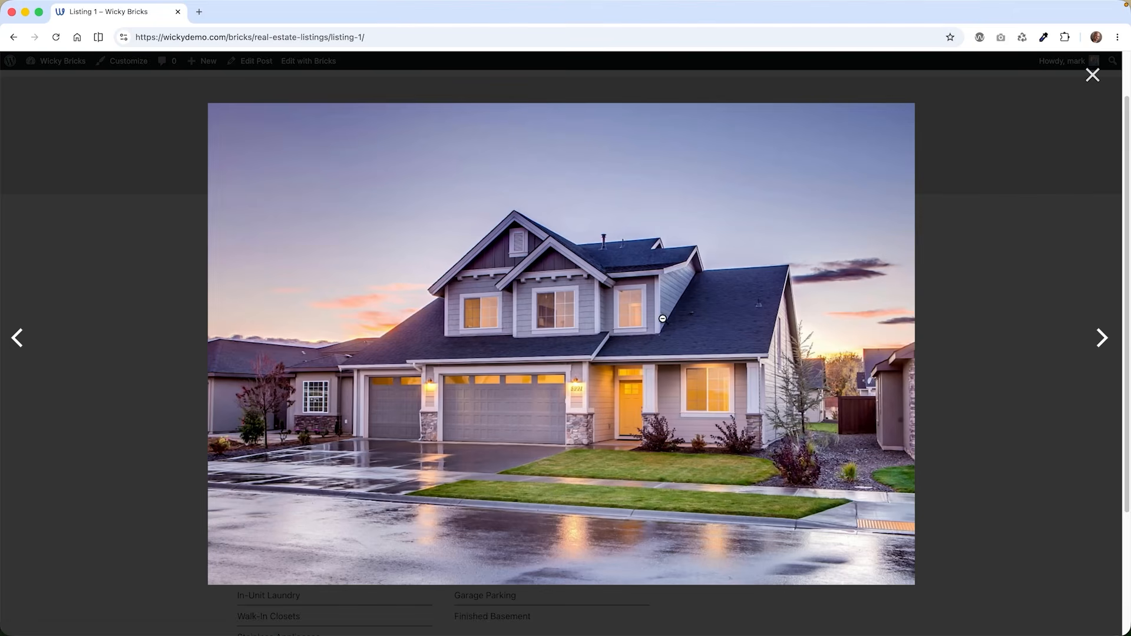
{"action": "key", "text": "Right"}
{"action": "key", "text": "Right"}
{"action": "key", "text": "Right"}
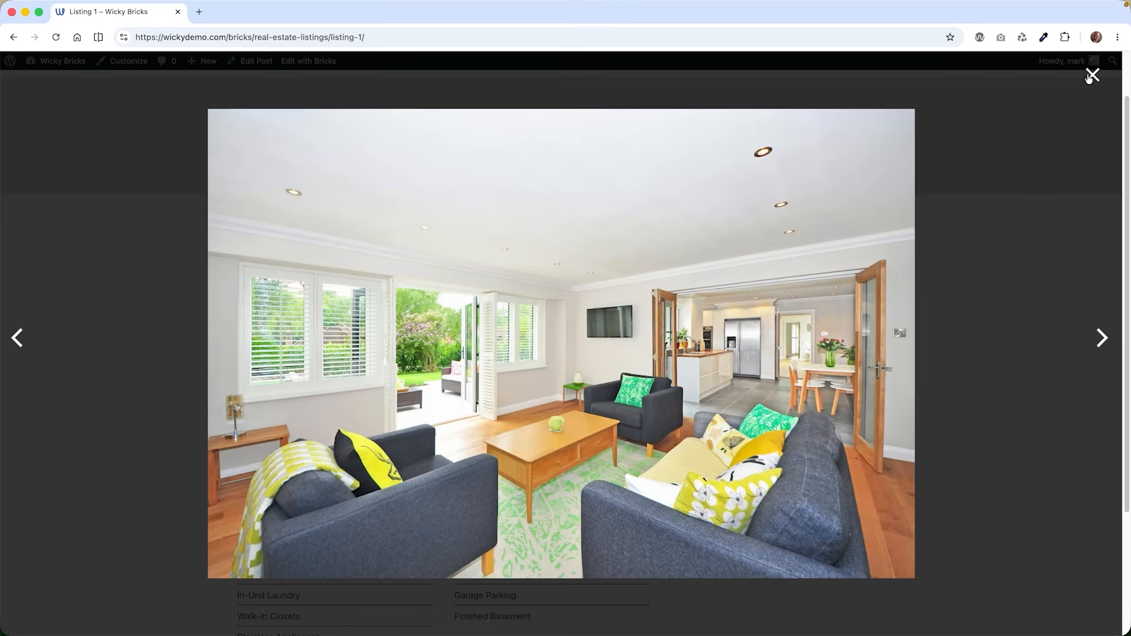
{"action": "left_click", "coordinate": [1093, 77]}
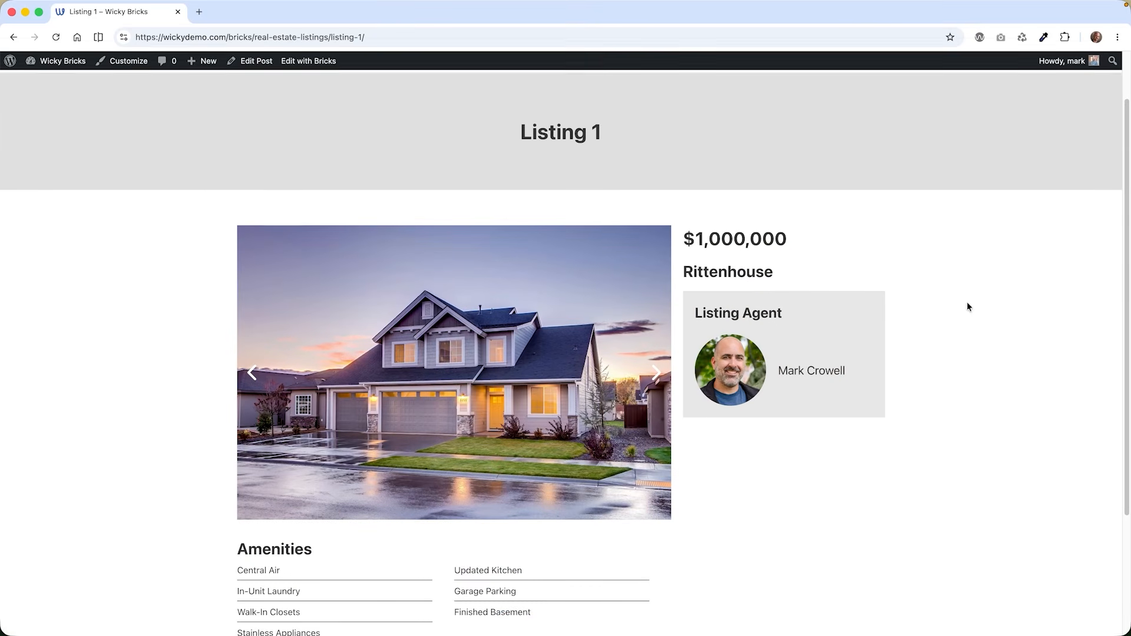
- Follow Listing 1's listing agent link to the agent page, examine the agent's related listings and return to Listing 1
{"action": "scroll", "coordinate": [967, 304], "scroll_direction": "down", "scroll_amount": 1}
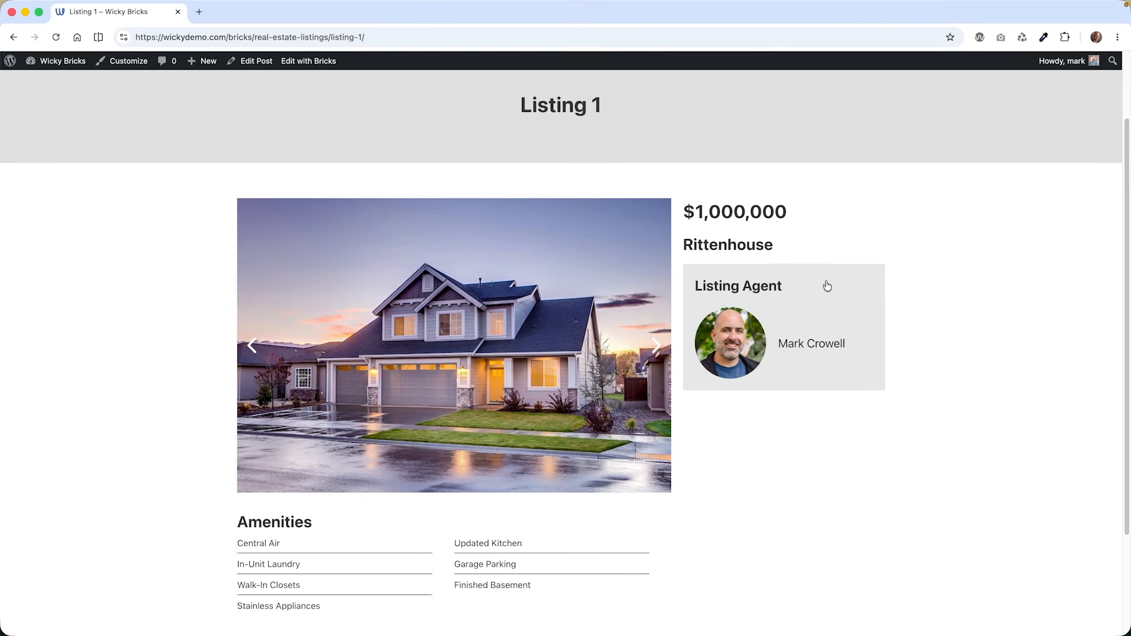
{"action": "left_click", "coordinate": [753, 308]}
{"action": "scroll", "coordinate": [575, 341], "scroll_direction": "down", "scroll_amount": 3}
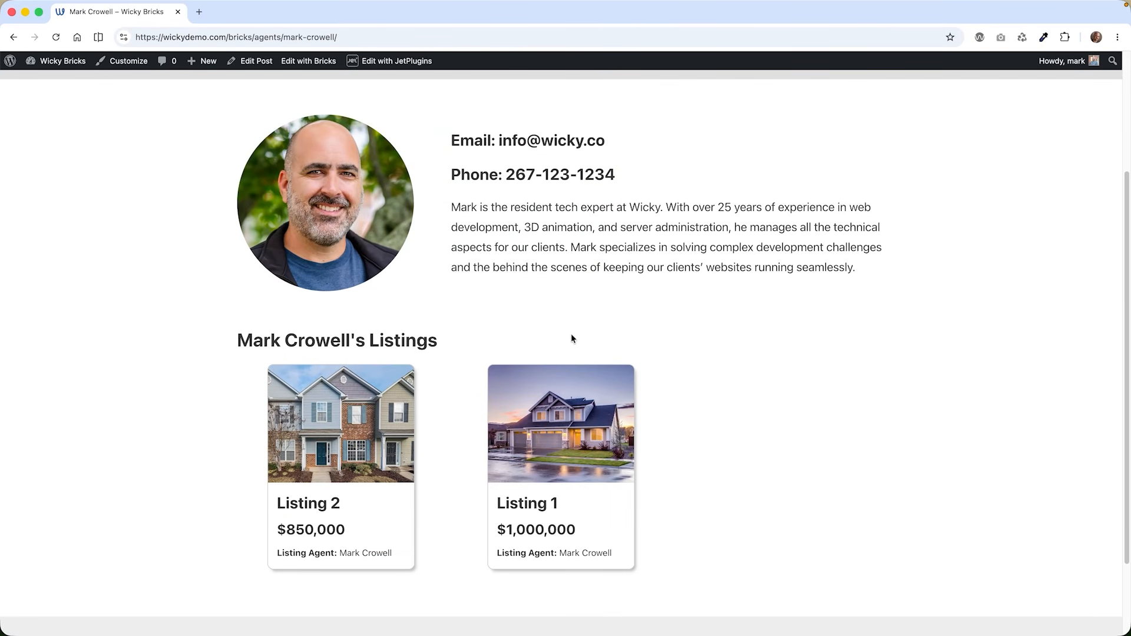
{"action": "key", "text": "super+bracketleft"}
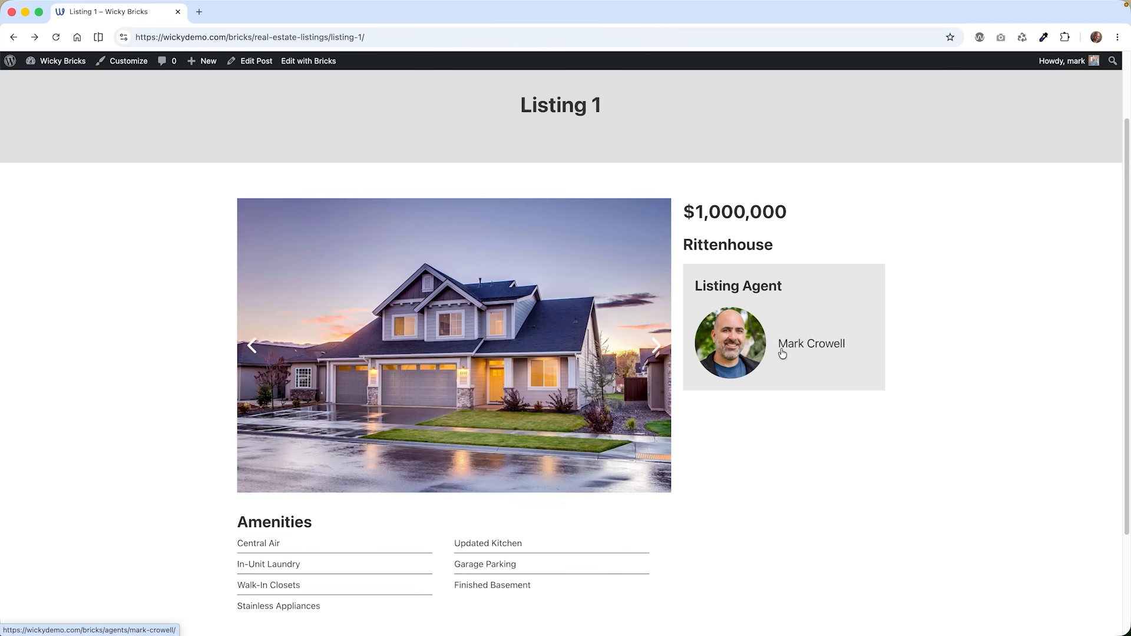